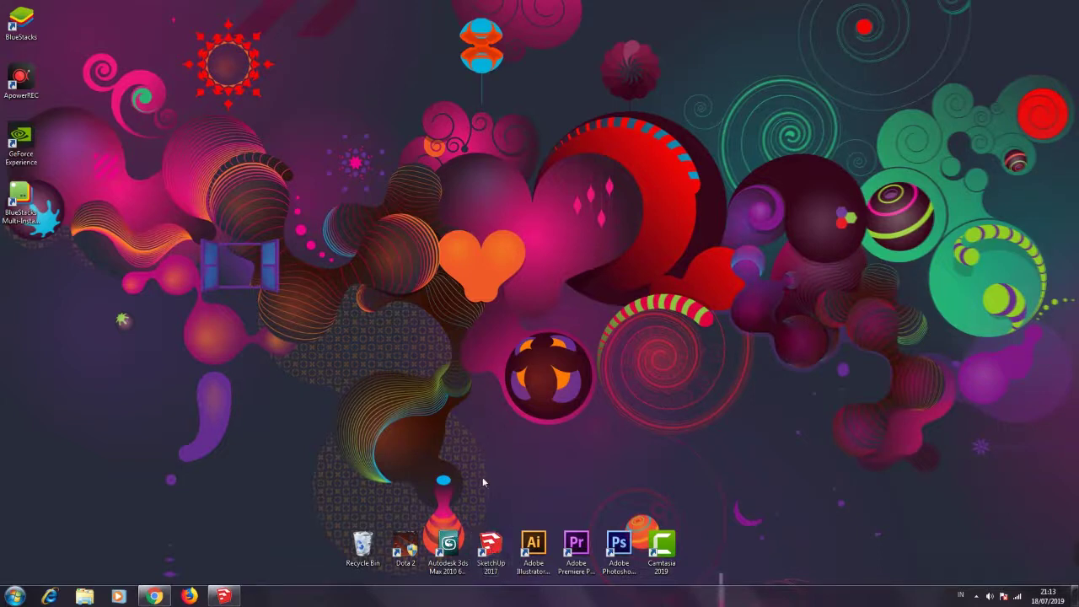
Launch SketchUp 2017 from its desktop icon and bring its window to the front
left_click(497, 553)
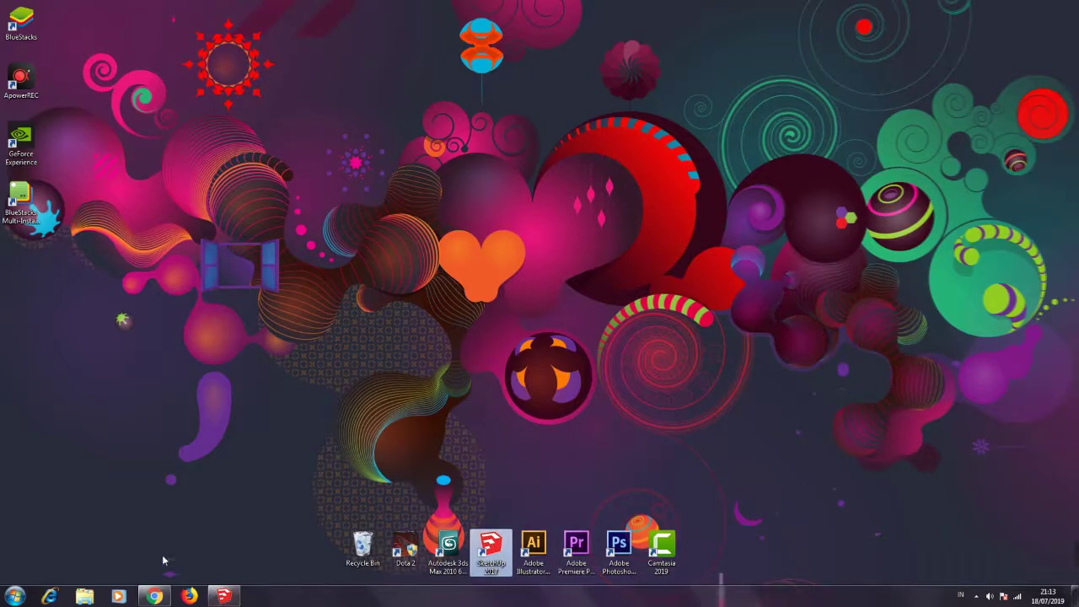
left_click(222, 597)
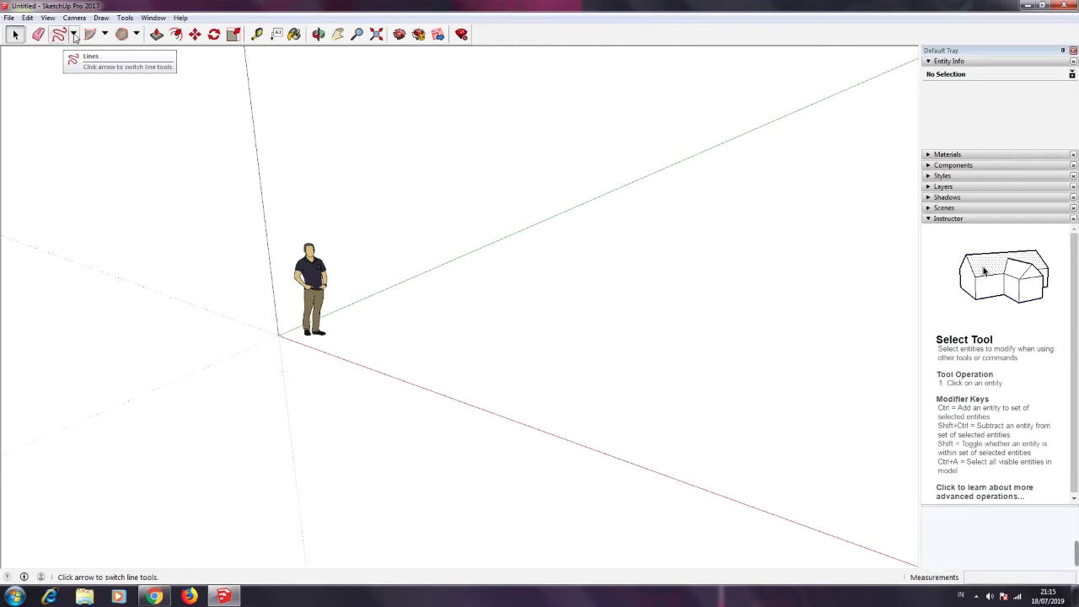
left_click(74, 36)
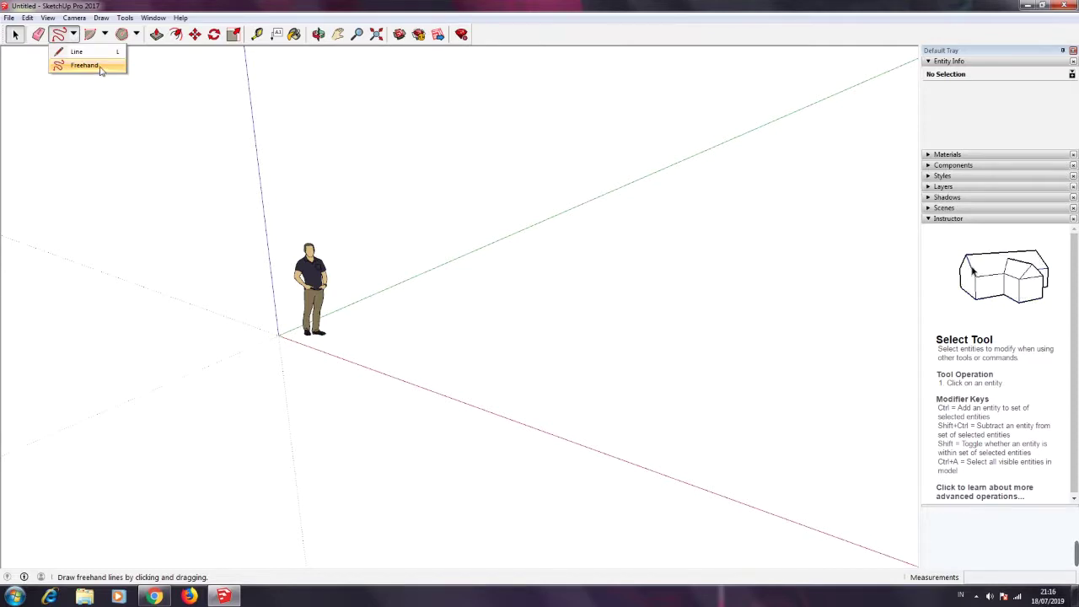
left_click(102, 34)
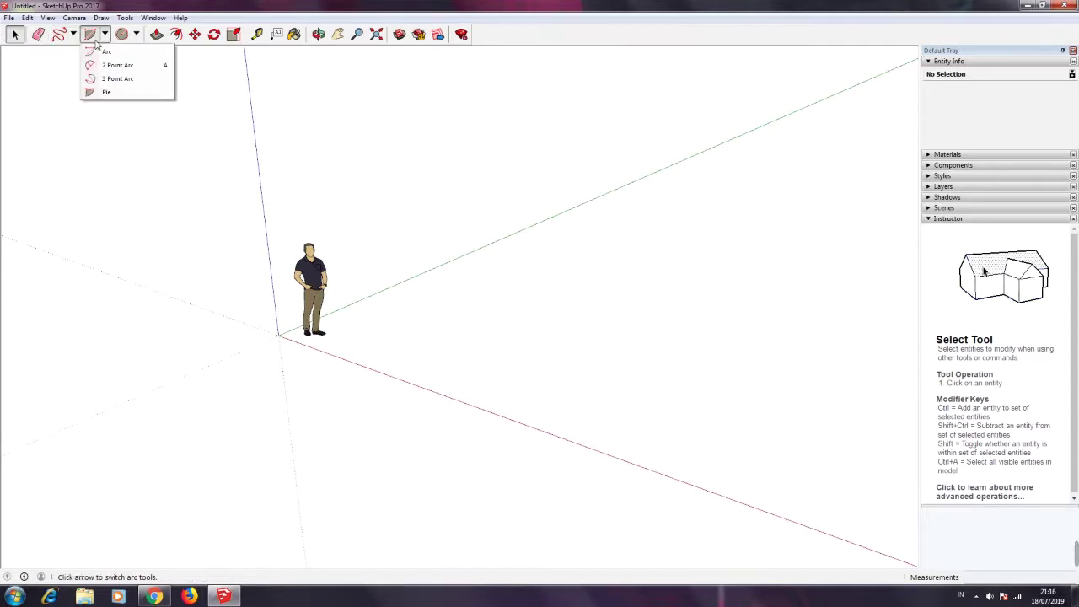
left_click(94, 41)
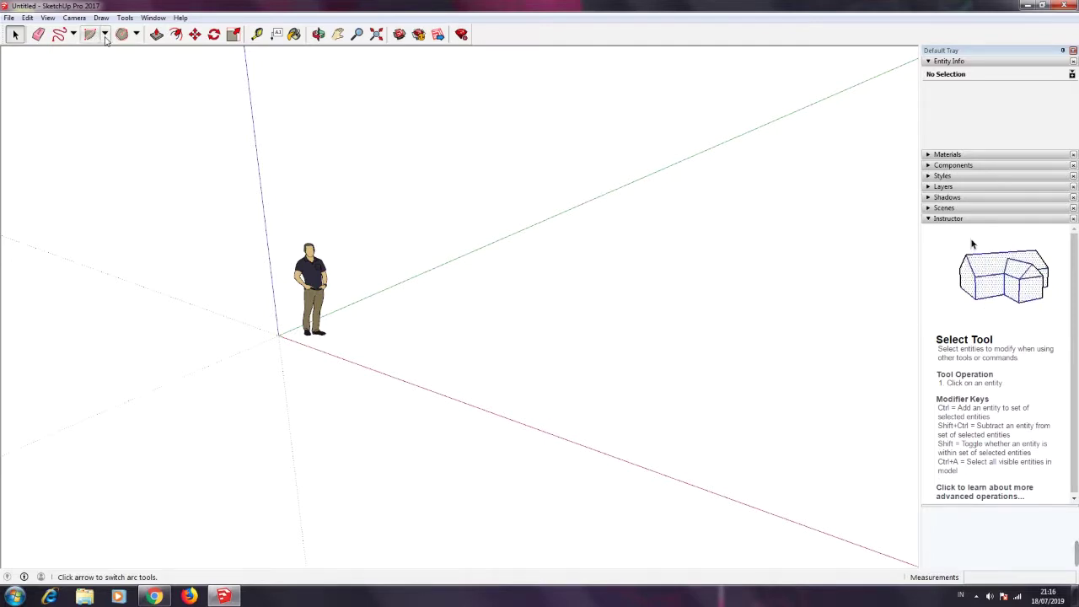
Show the Arcs dropdown listing Arc, 2 Point Arc, 3 Point Arc and Pie
left_click(105, 34)
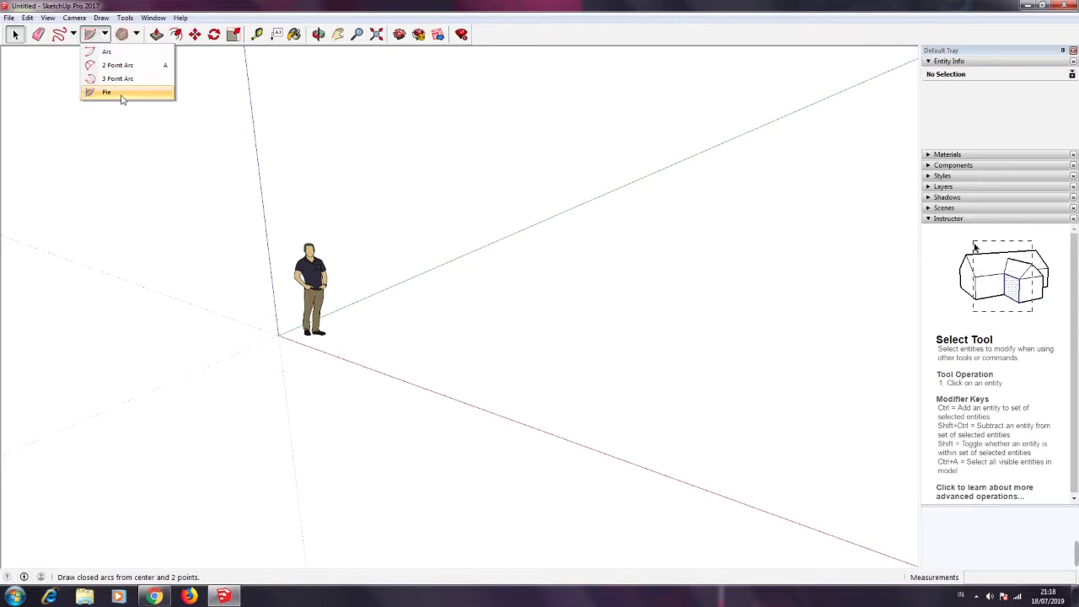
Show the Shapes dropdown listing Rectangle, Rotated Rectangle, Circle and Polygon
left_click(137, 35)
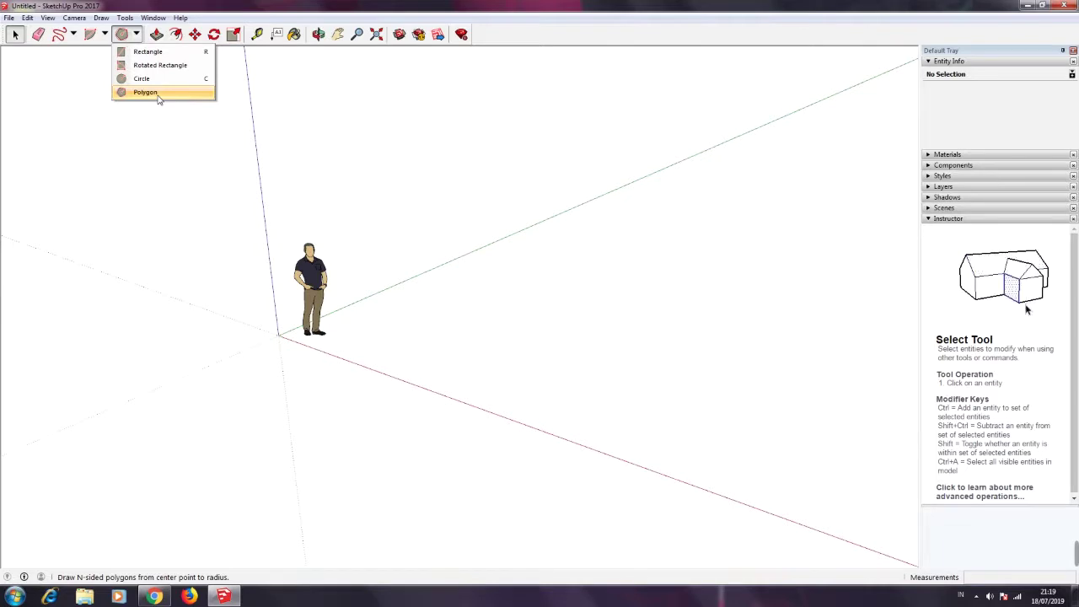
Dismiss the Shapes list and select the Chris scale figure component
left_click(160, 44)
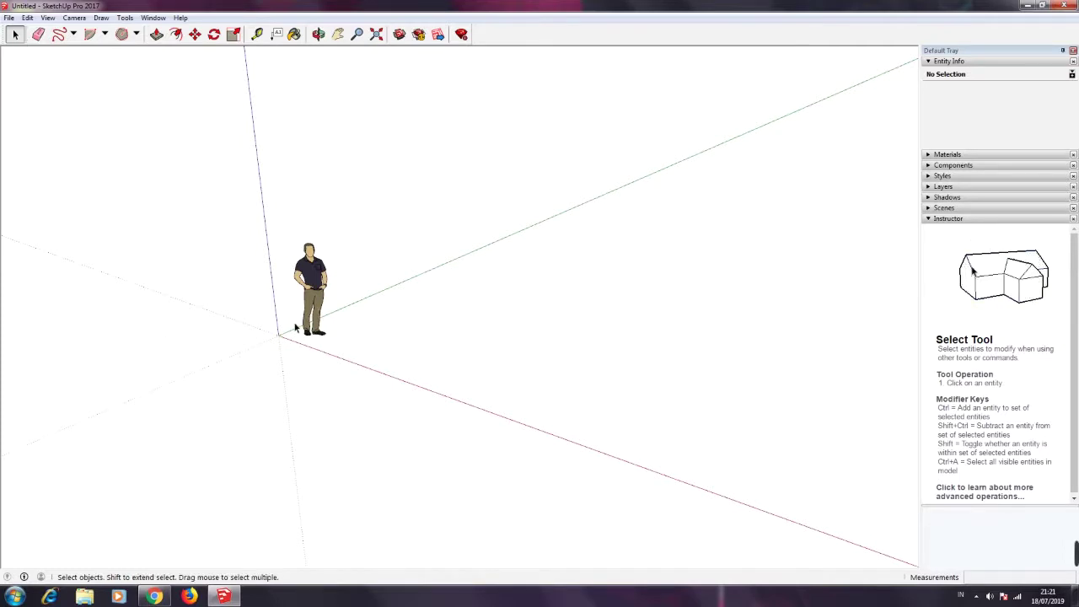
left_click(324, 274)
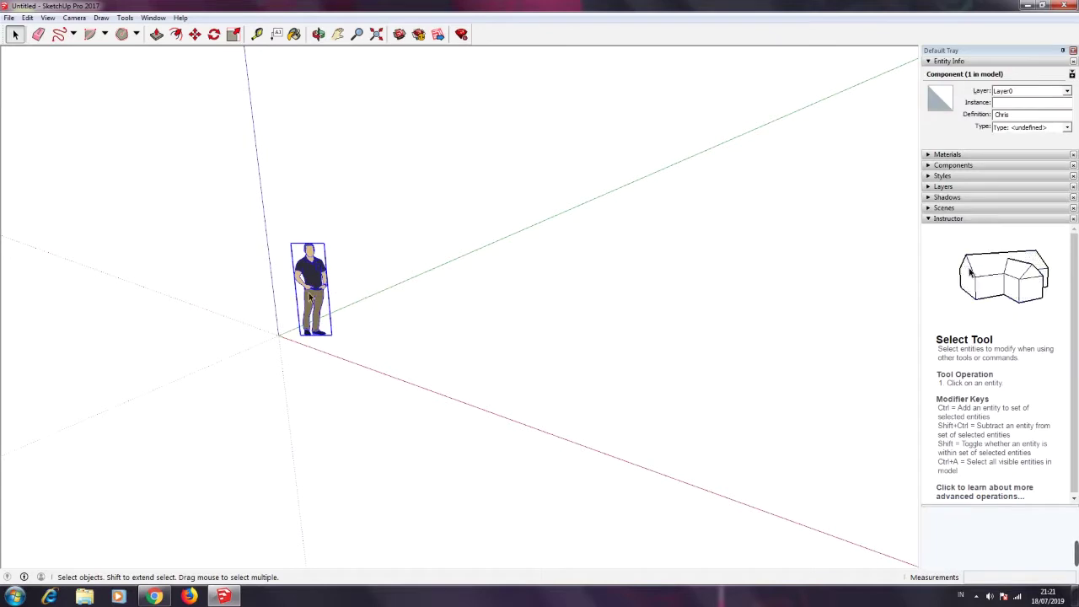
Draw three rectangles on the ground beside the figure, the third one smaller
left_click(135, 35)
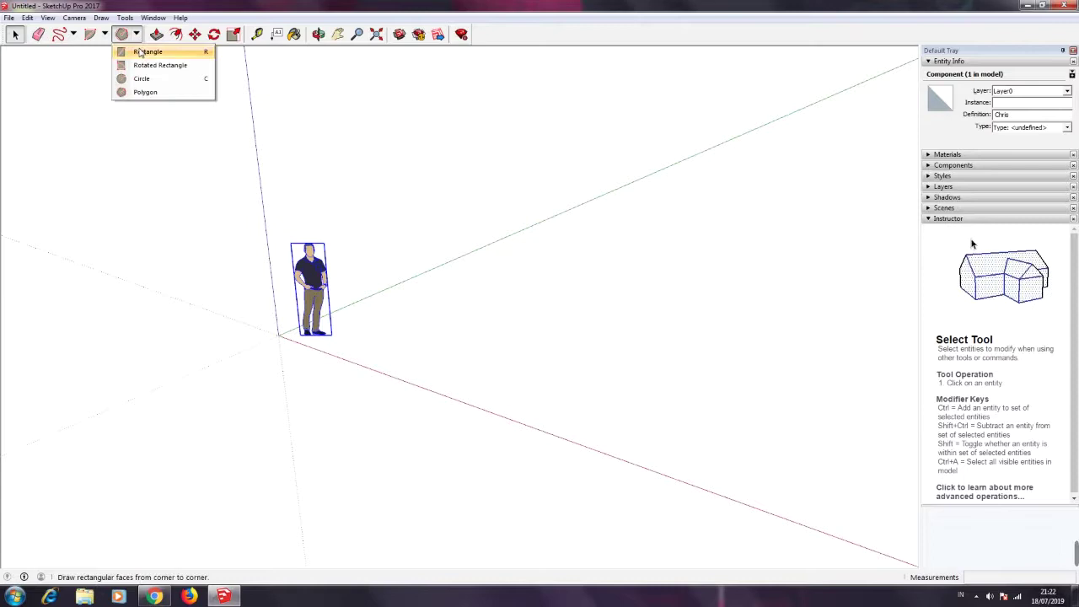
left_click(148, 48)
left_click(415, 300)
left_click(477, 365)
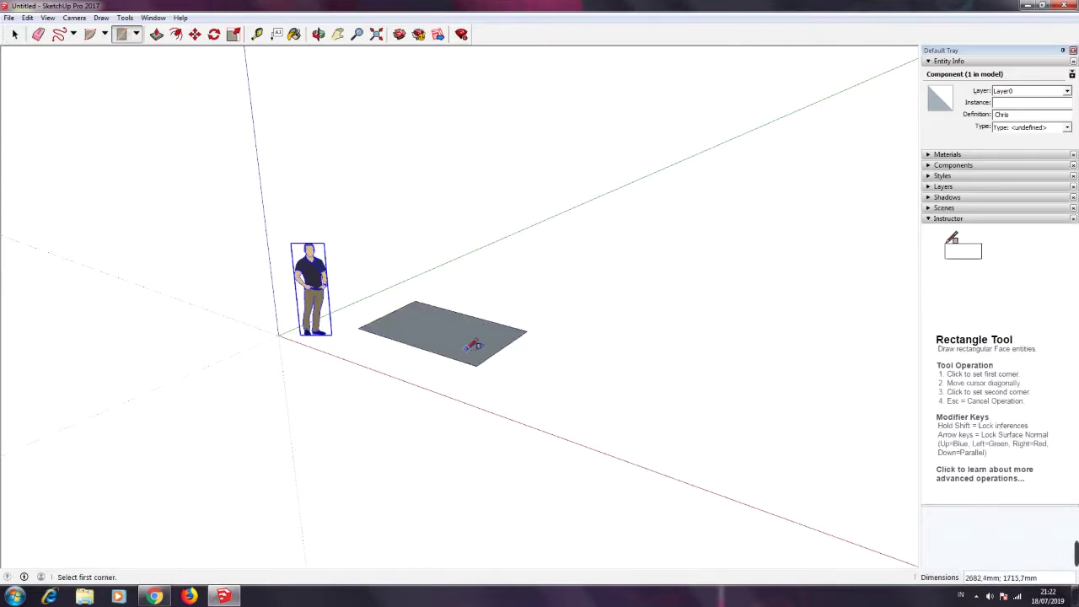
left_click(263, 404)
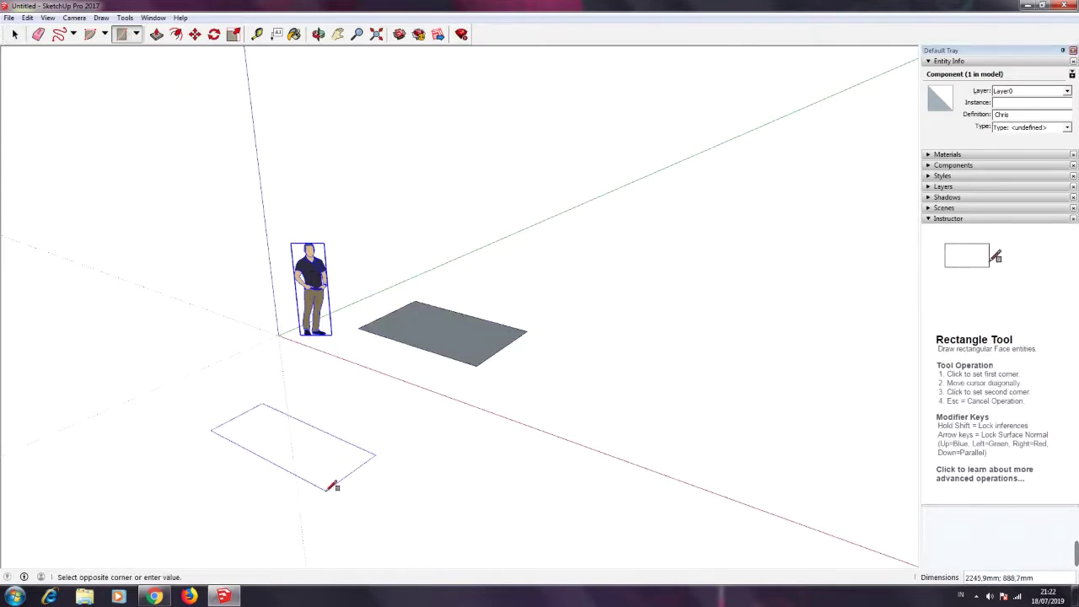
left_click(319, 486)
left_click(434, 424)
left_click(425, 477)
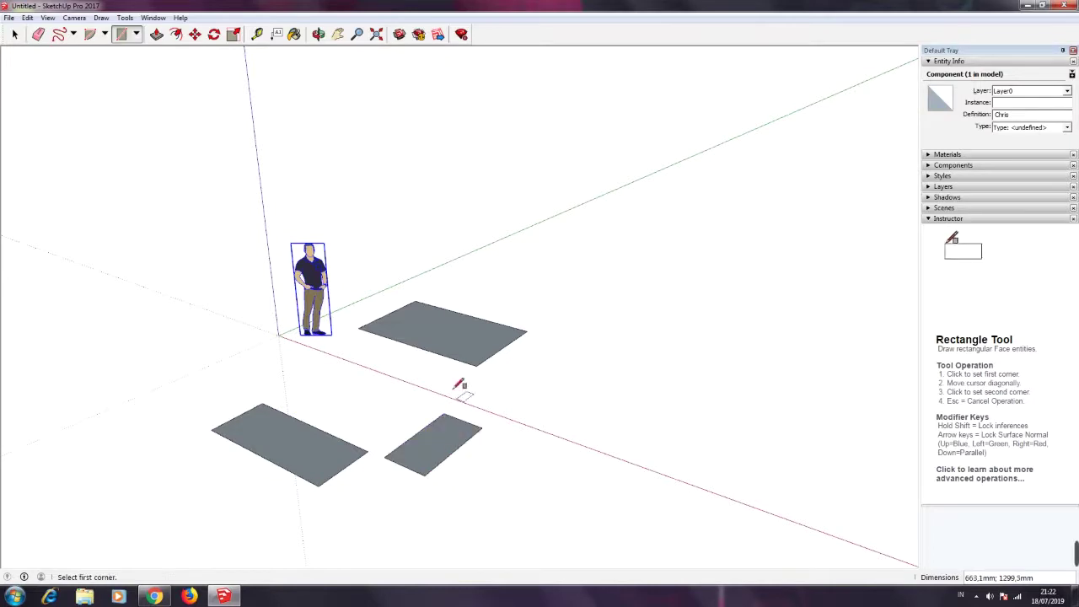
left_click(15, 36)
left_click(16, 37)
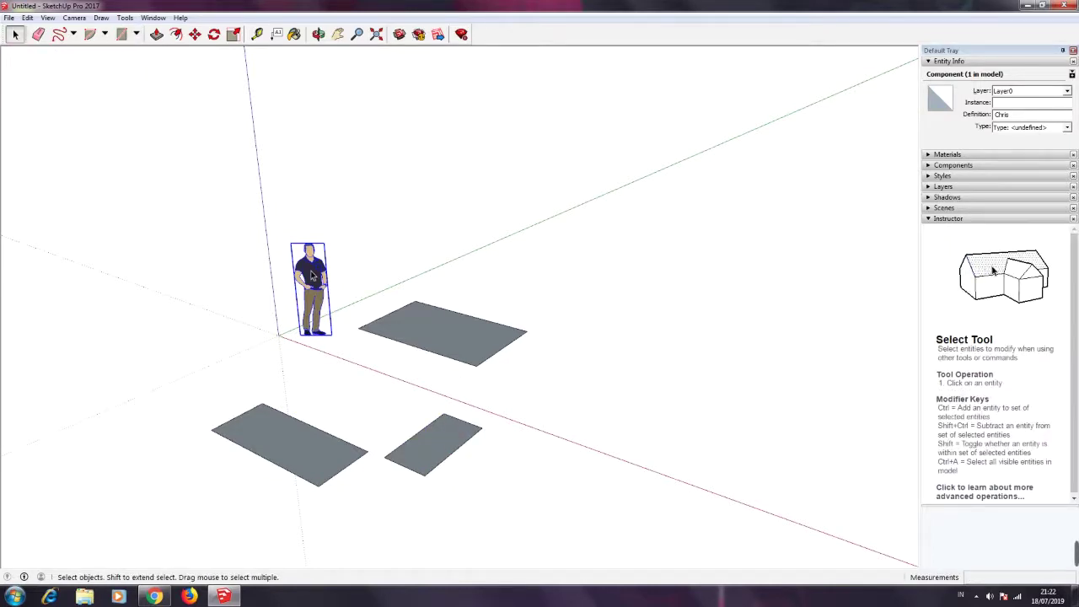
Check the area of each of the three rectangles in Entity Info
left_click(283, 437)
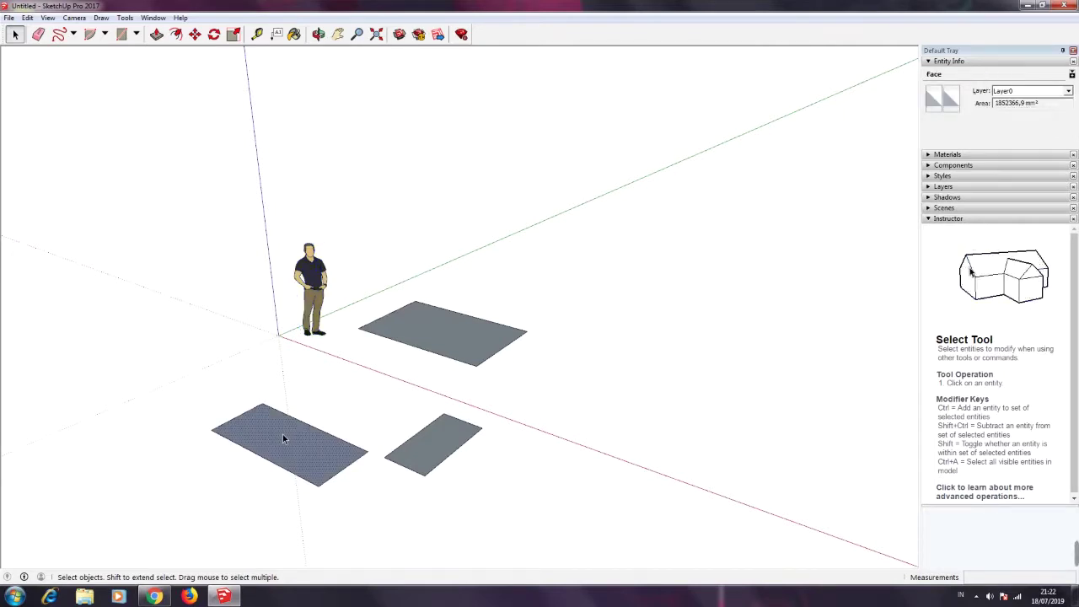
left_click(431, 451)
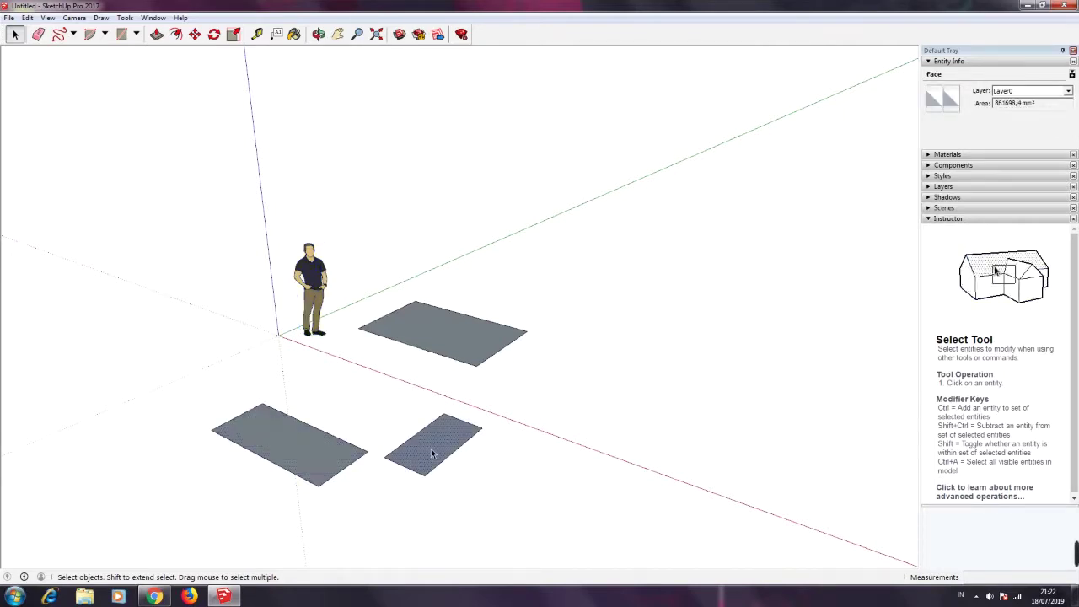
left_click(448, 340)
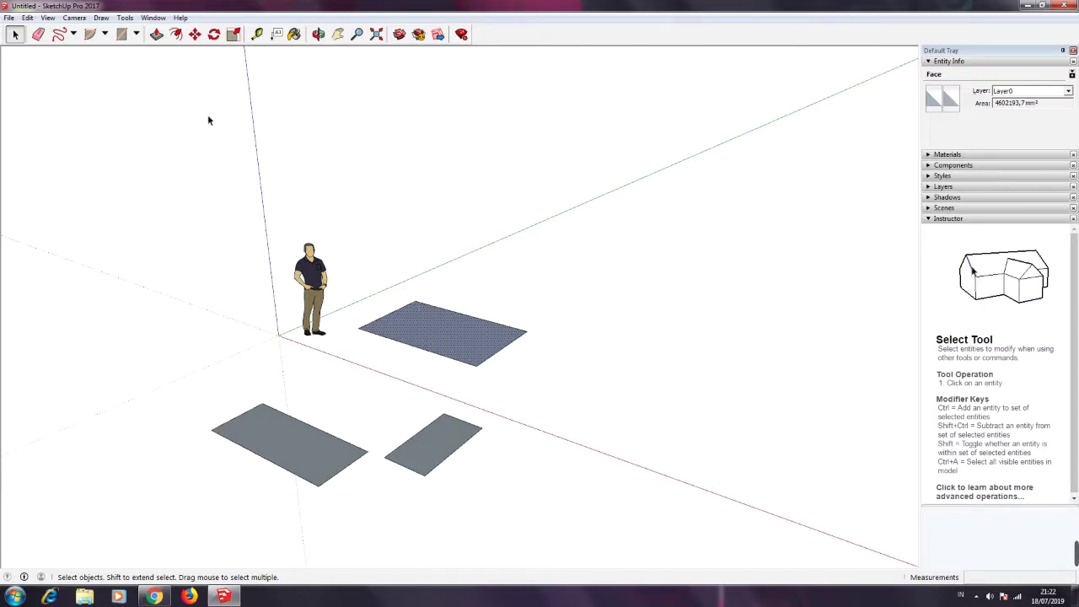
Select the lower-left rectangle's face and switch to the Push/Pull tool
left_click(312, 287)
left_click(301, 433)
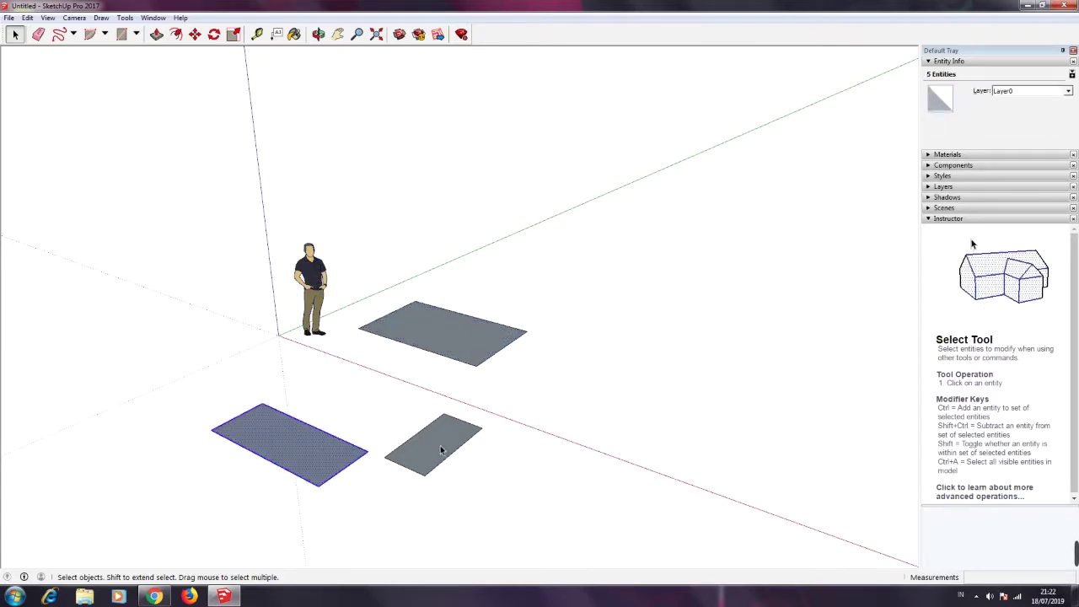
left_click(304, 446)
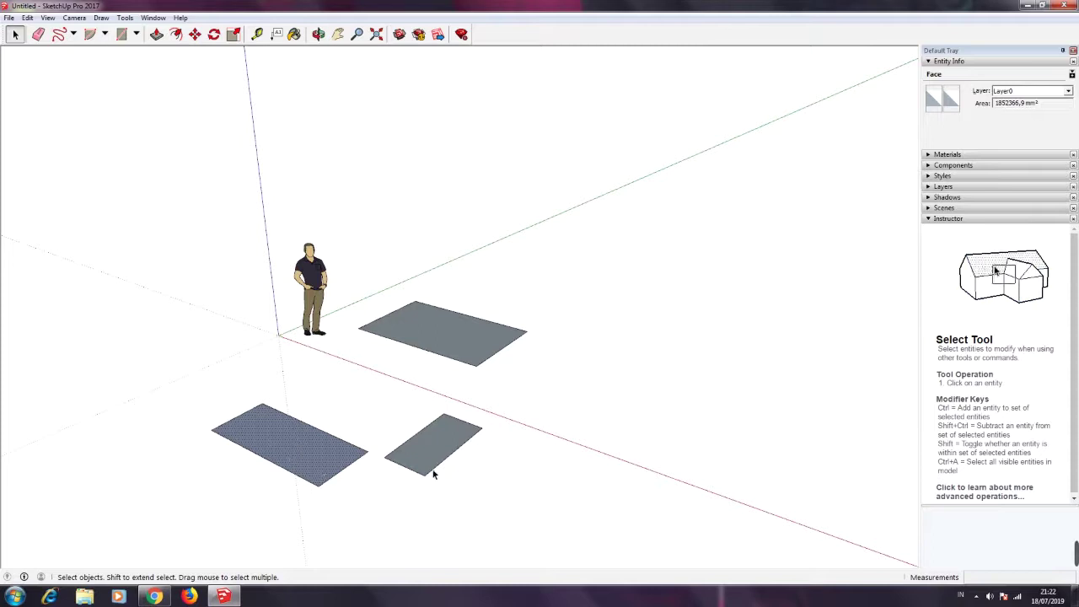
left_click(279, 400)
left_click(274, 447)
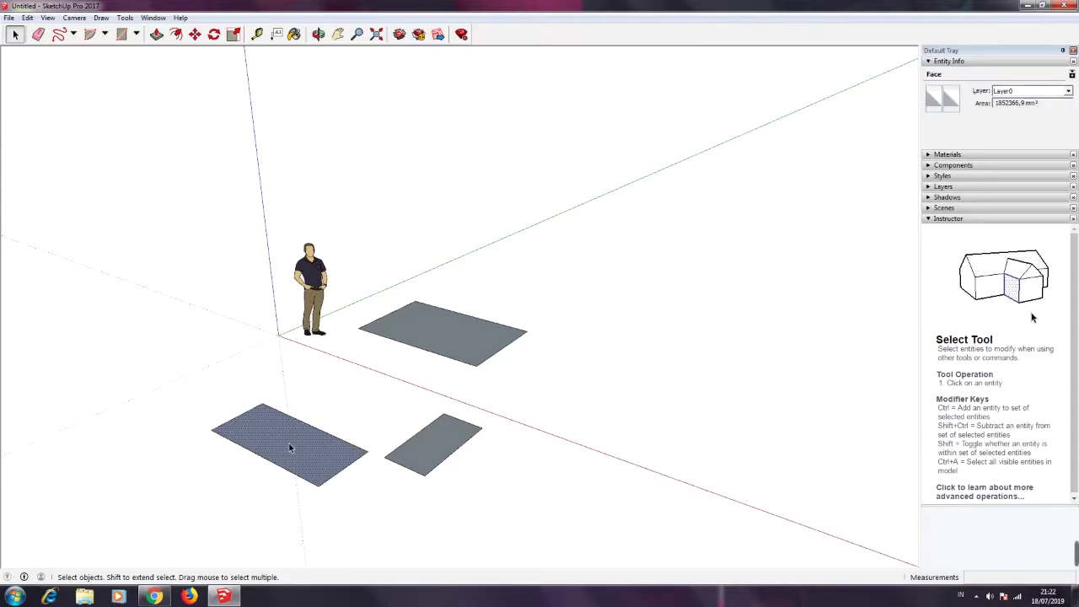
left_click(157, 34)
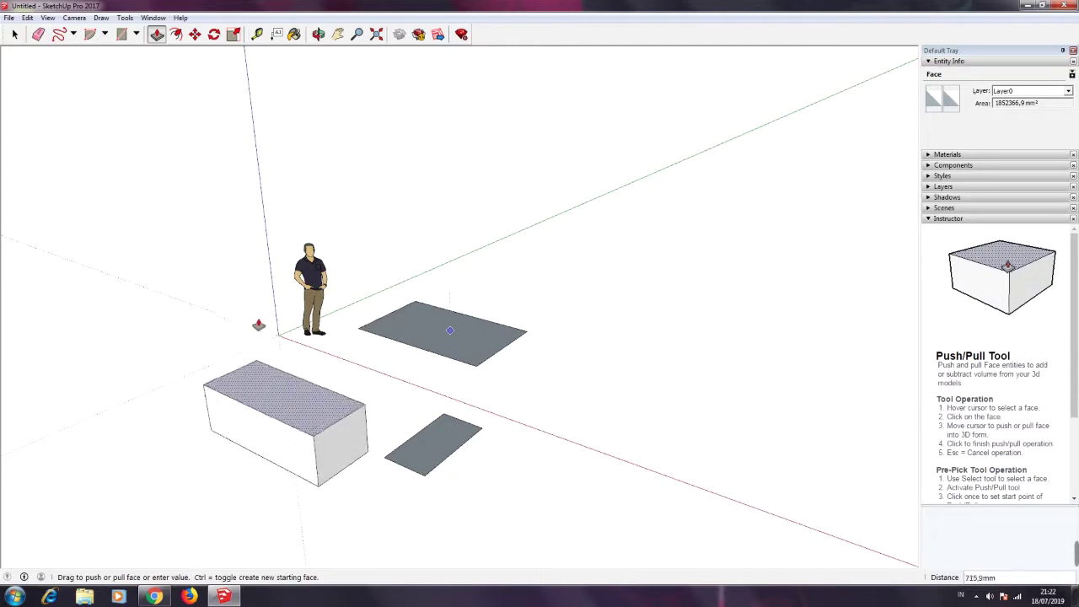
left_click(258, 323)
left_click(14, 34)
left_click(194, 326)
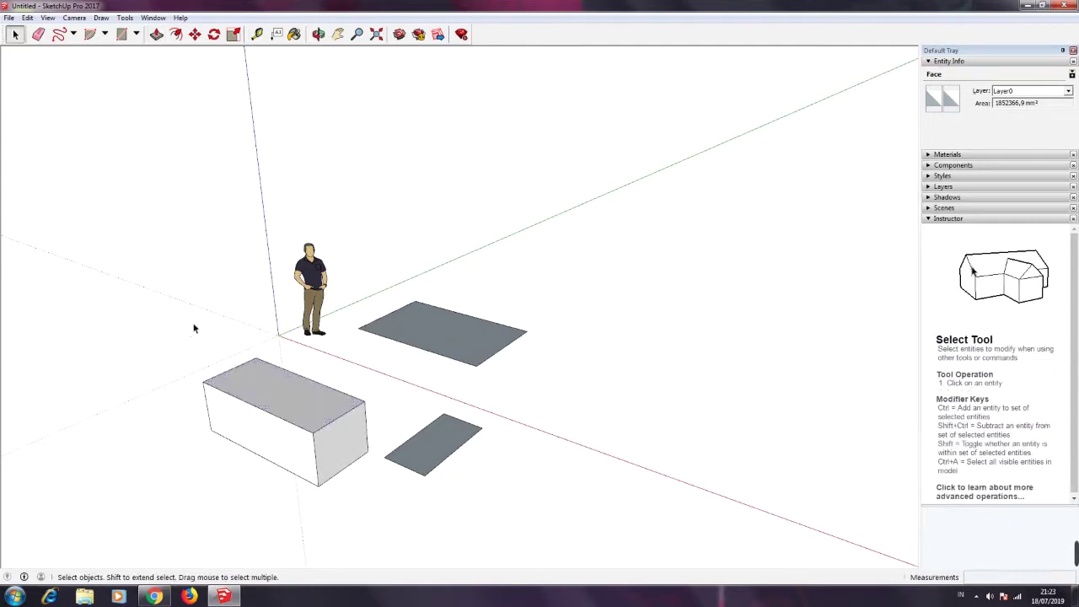
left_click(295, 407)
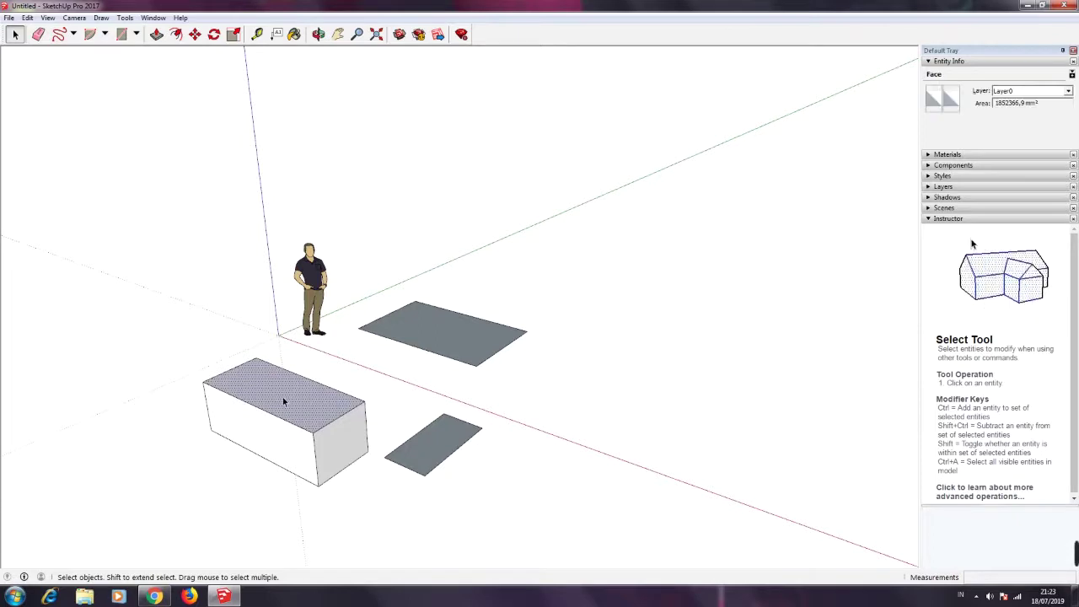
left_click(347, 455)
left_click(281, 451)
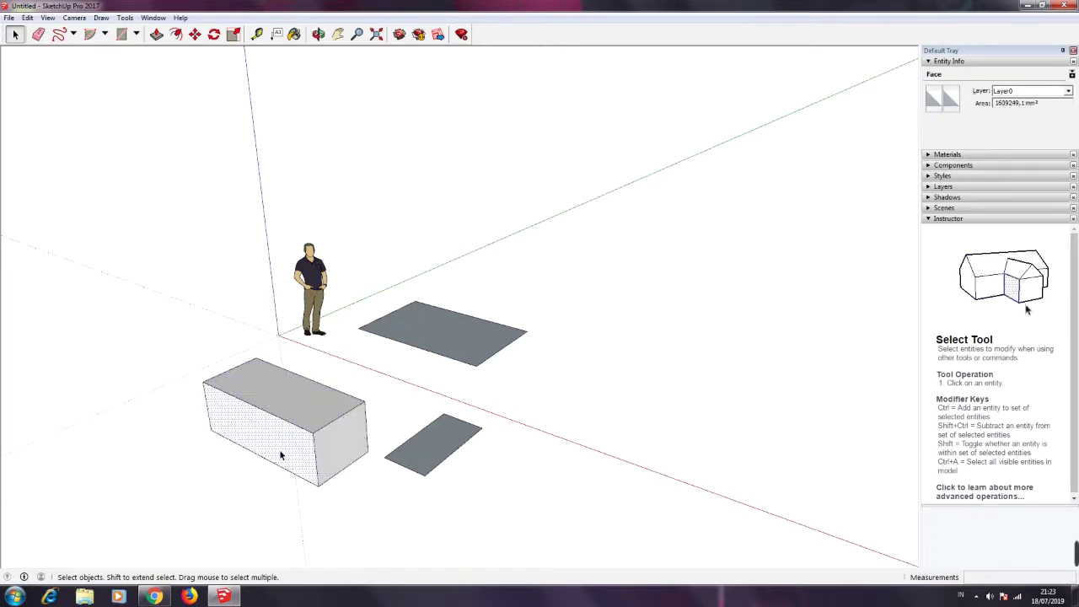
left_click(381, 489)
left_click(436, 444)
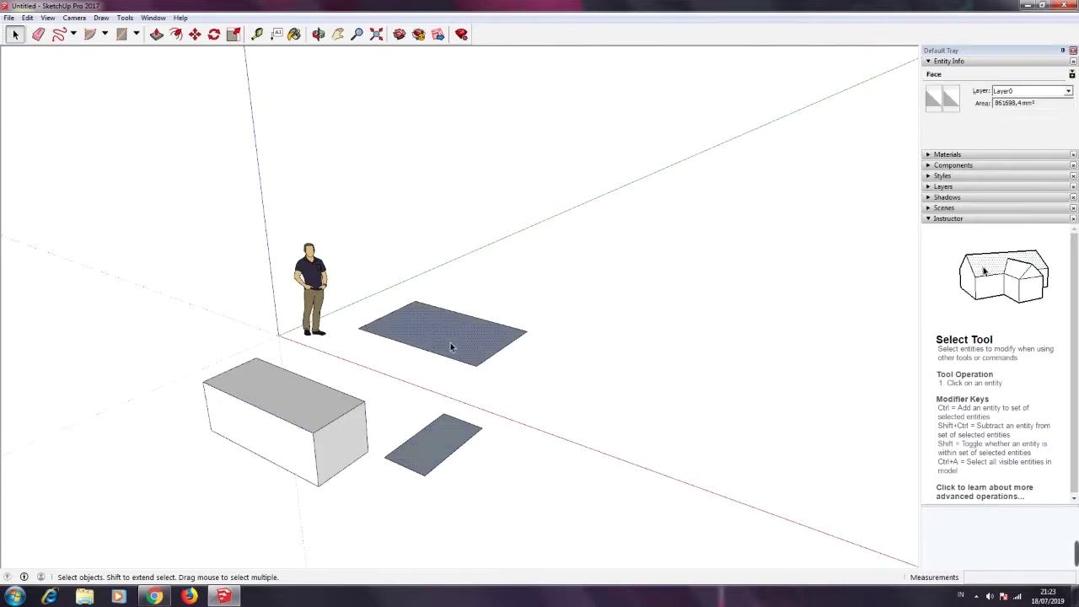
left_click(452, 369)
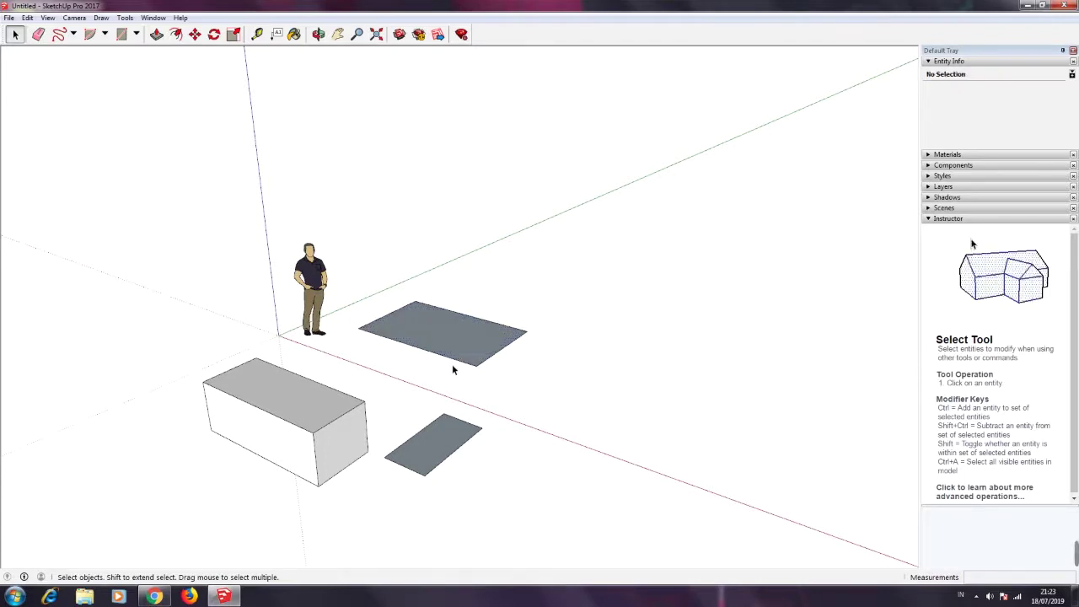
left_click(454, 359)
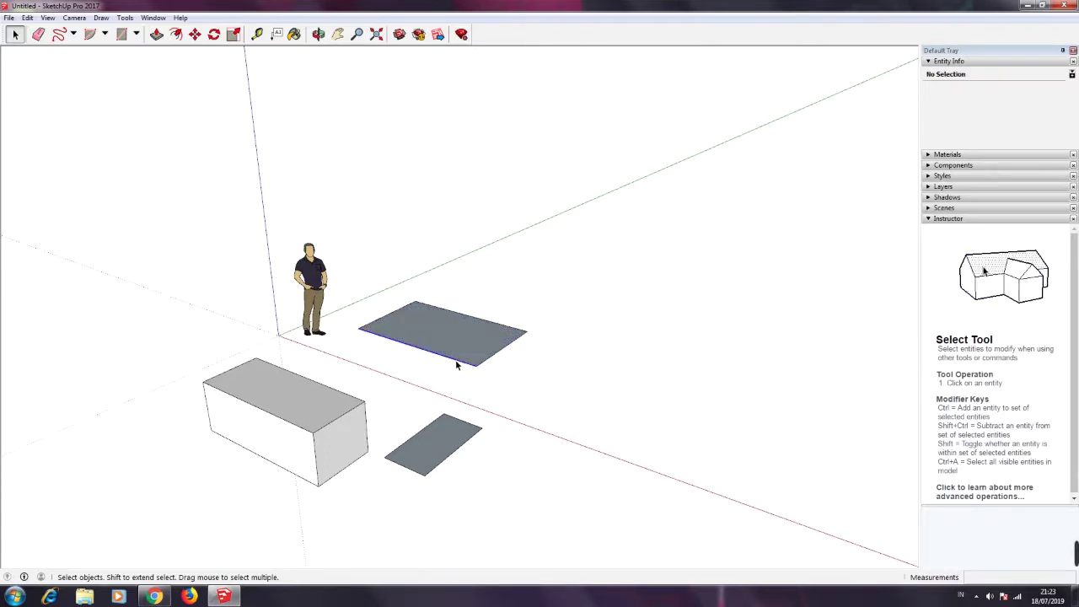
left_click(508, 328)
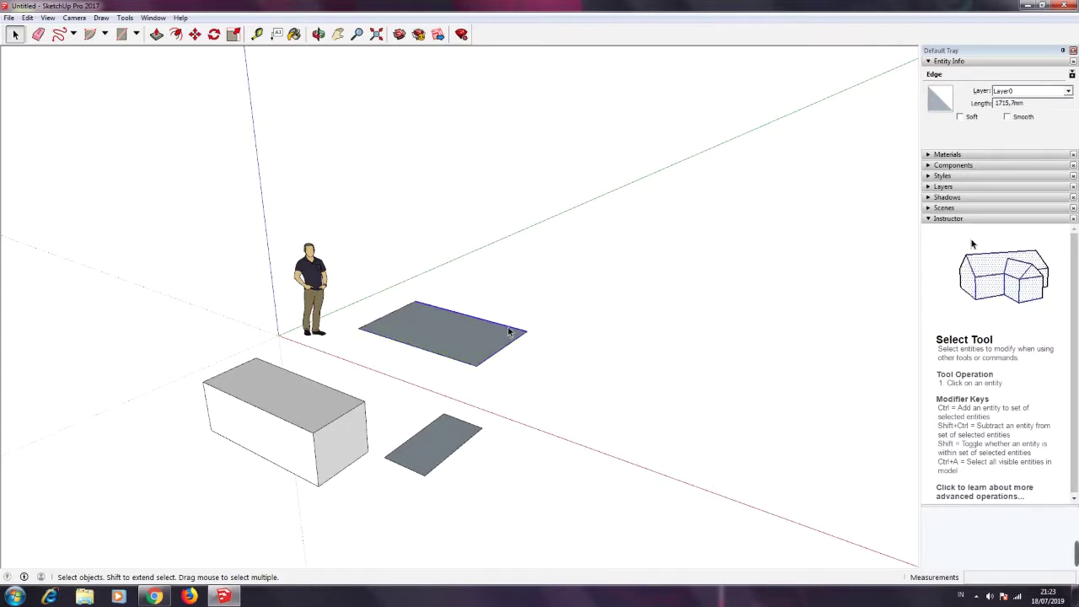
left_click(316, 462)
left_click(331, 475)
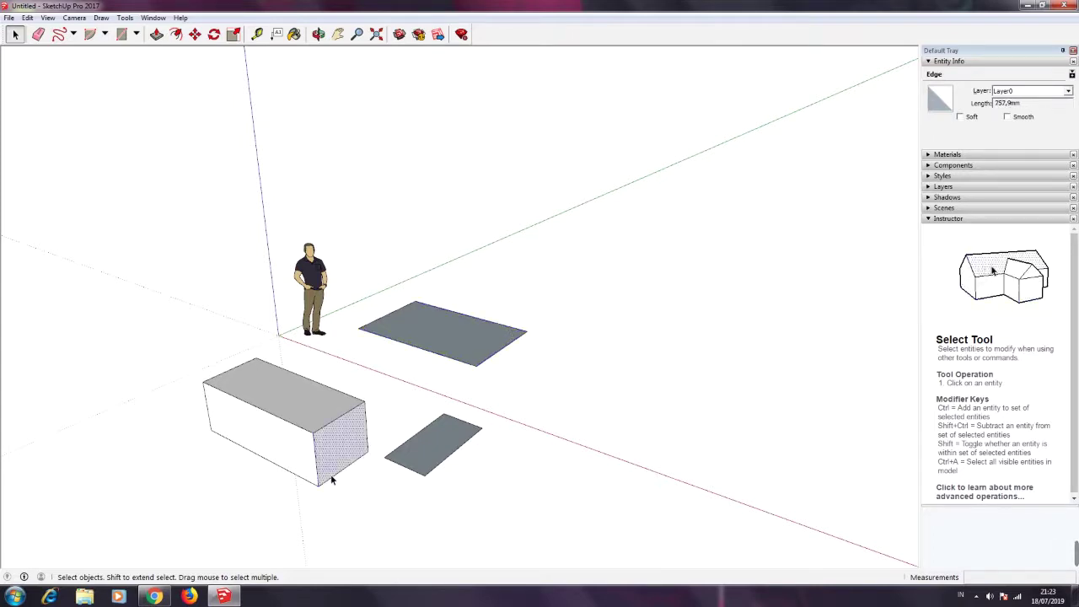
left_click(333, 477)
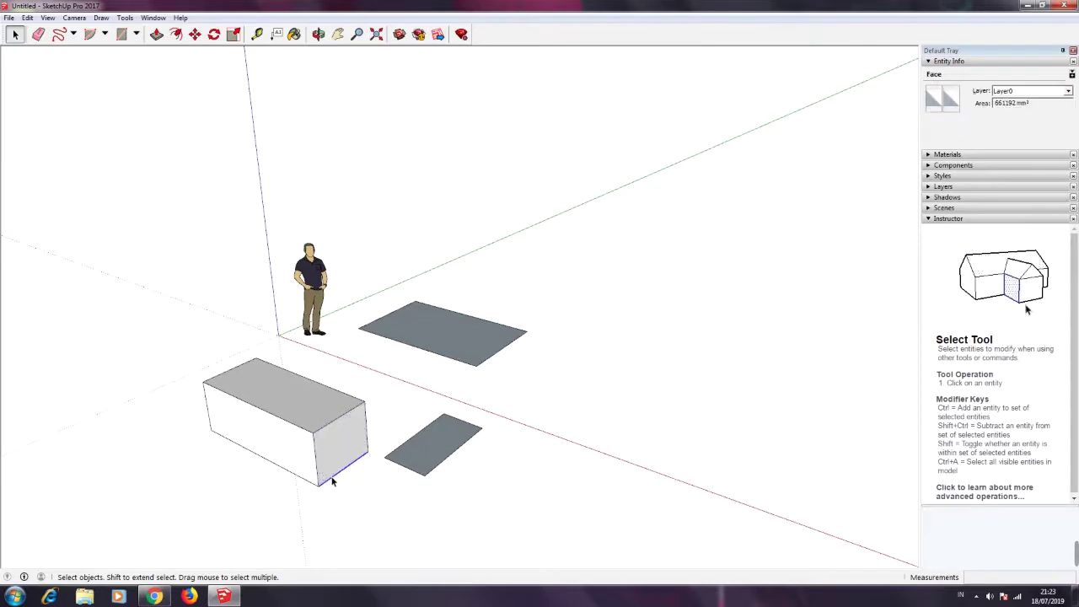
left_click(341, 417)
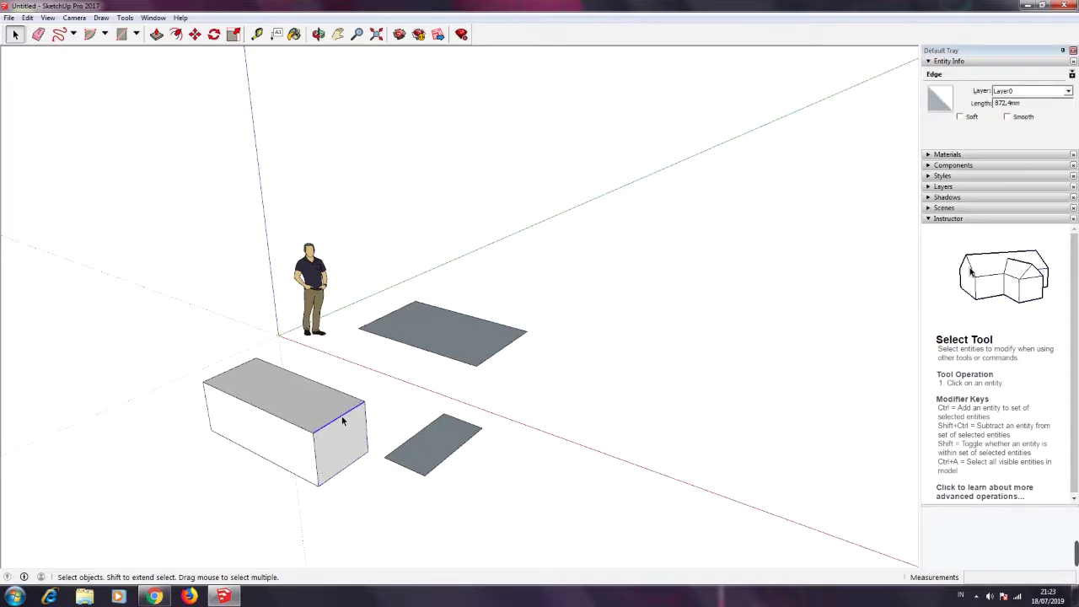
left_click(361, 490)
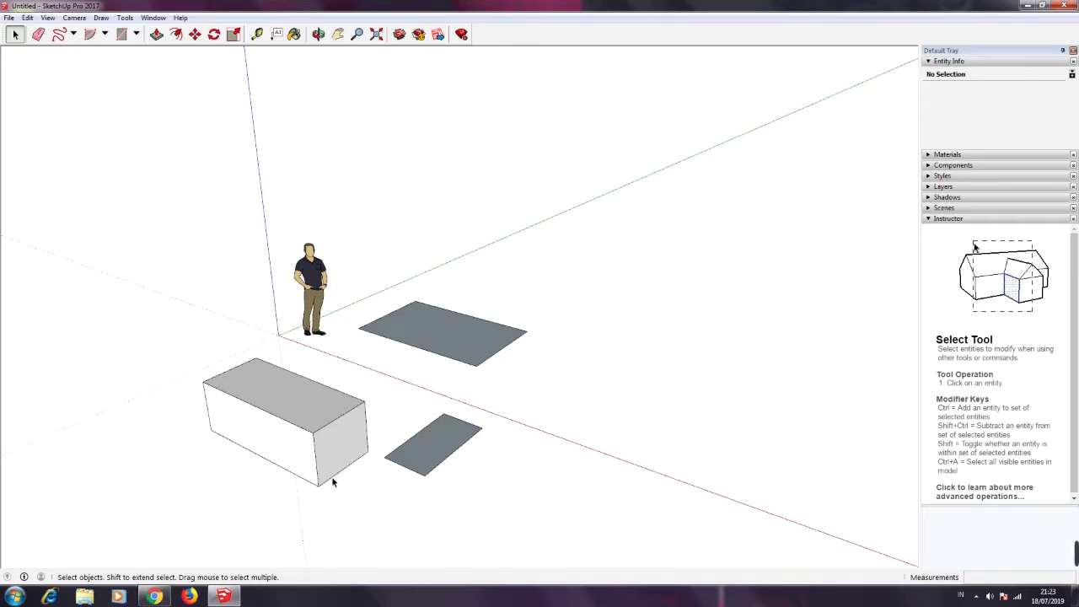
left_click_drag(326, 495, 309, 487)
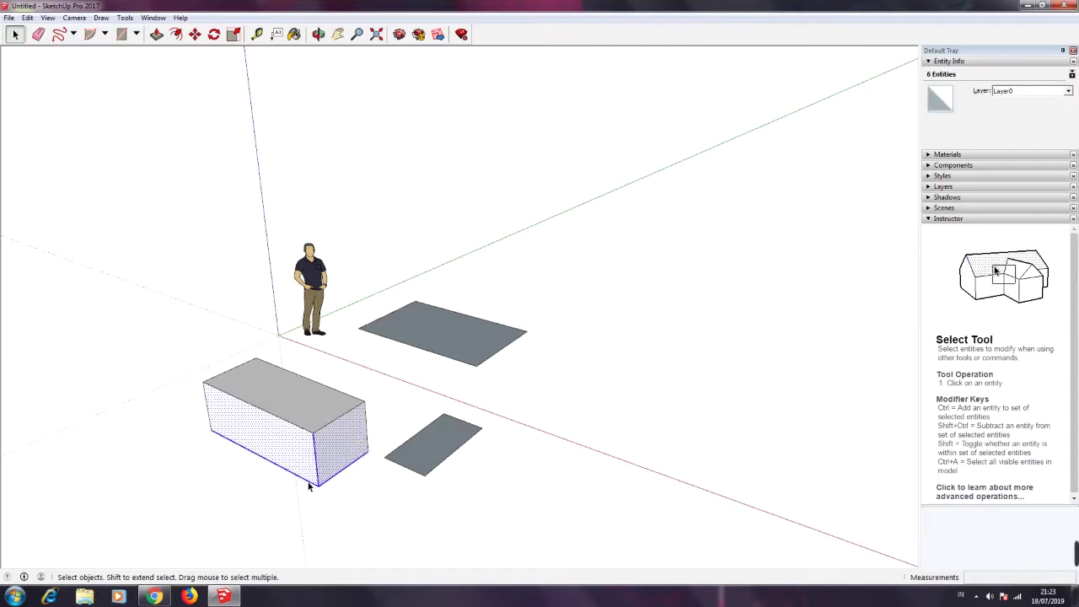
left_click(343, 503)
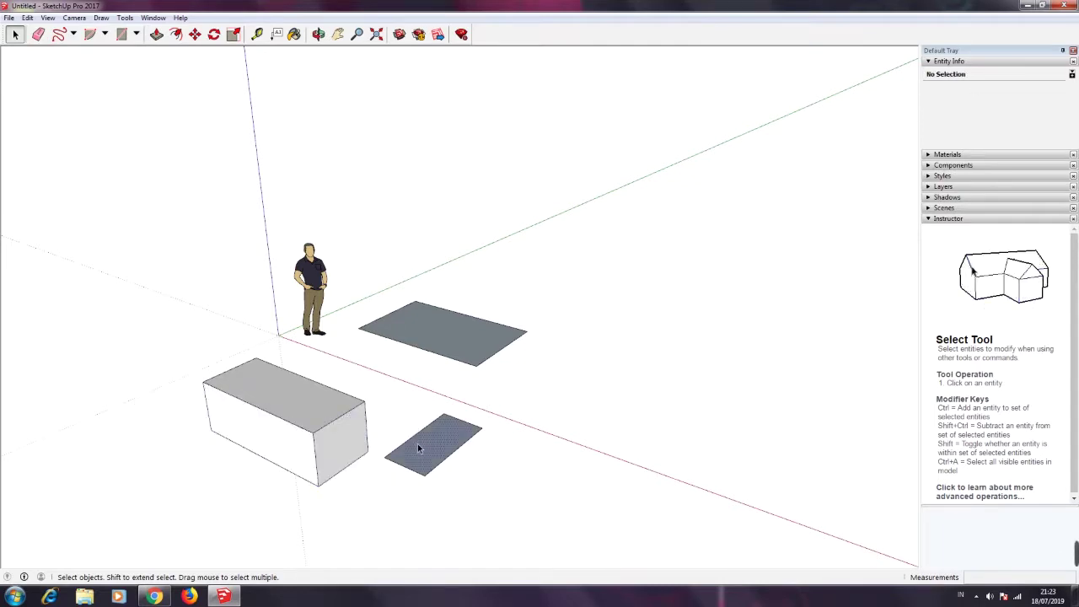
Move the smaller grey rectangle further right across the ground
left_click(418, 443)
left_click(194, 34)
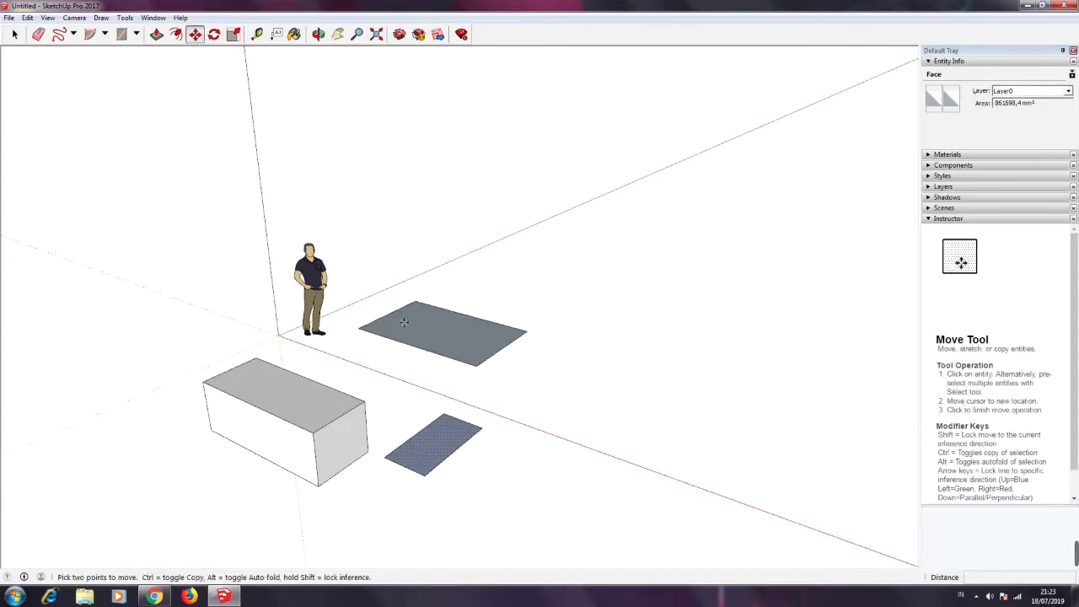
left_click(424, 475)
left_click(522, 511)
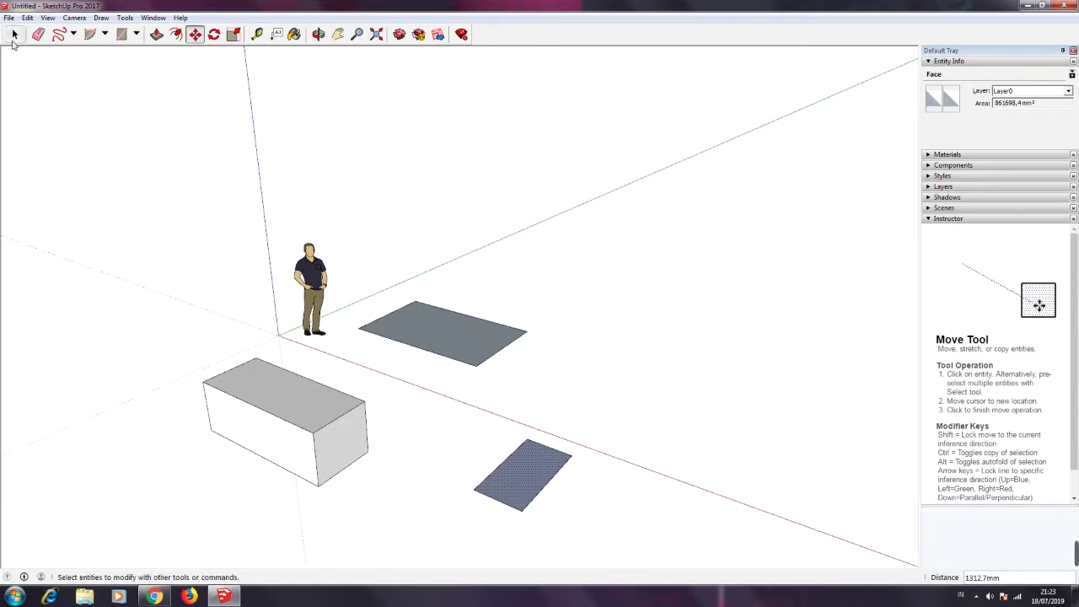
left_click(14, 35)
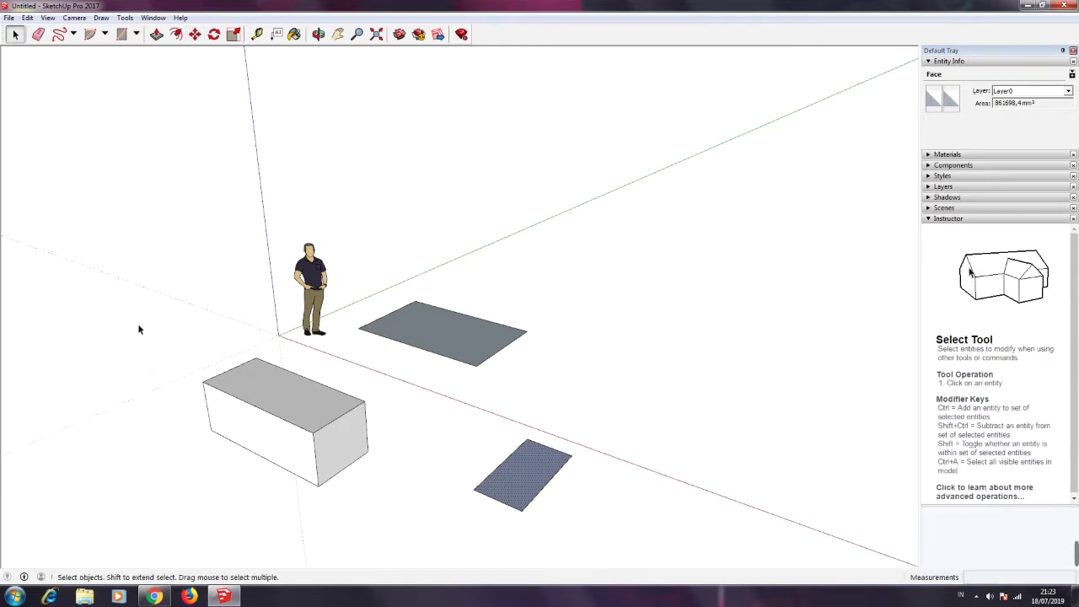
Try stretching the box by moving its end face, leaving it in place
left_click(342, 469)
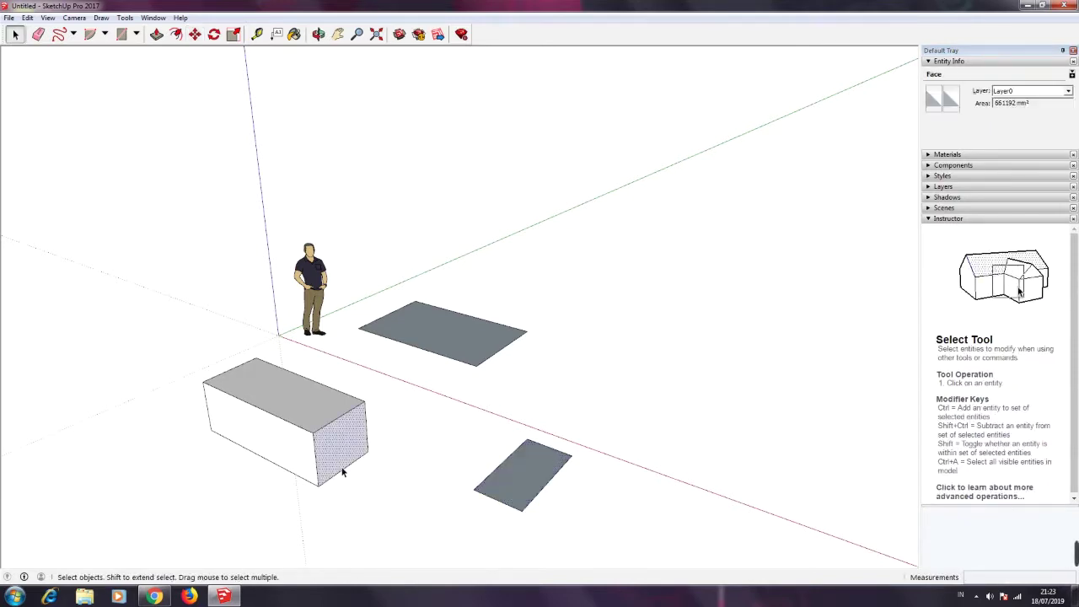
left_click(195, 34)
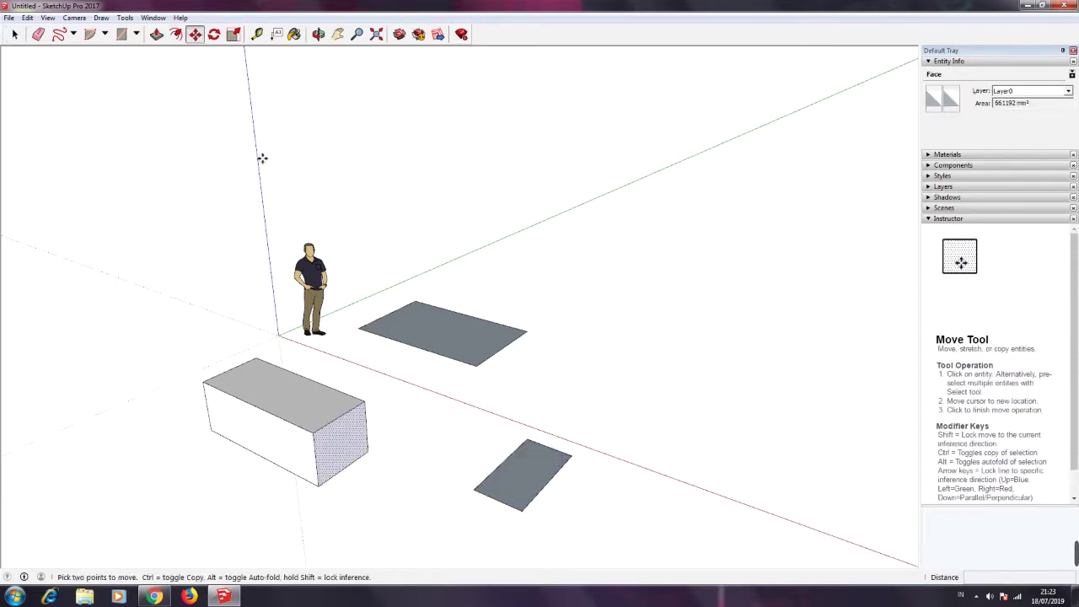
left_click(319, 484)
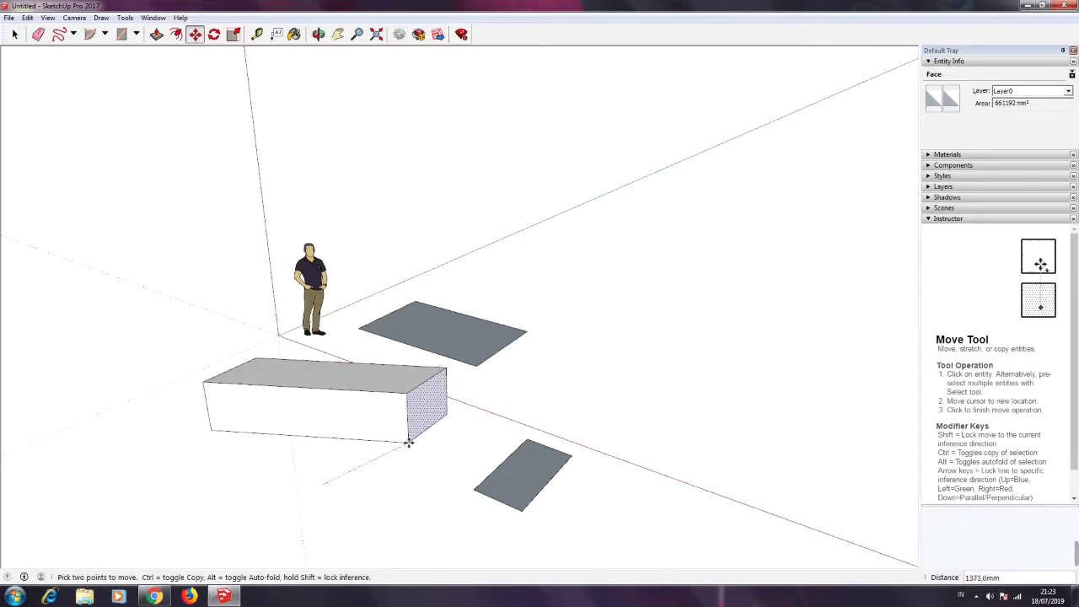
left_click(274, 492)
left_click(14, 35)
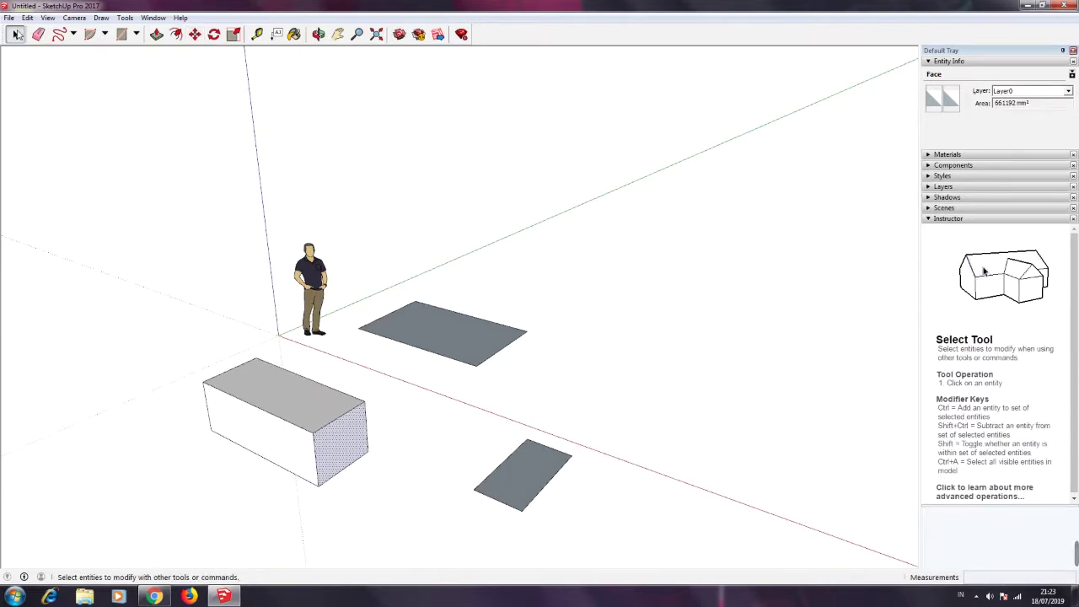
Try moving the whole box, then cancel and return to Select
triple_click(308, 410)
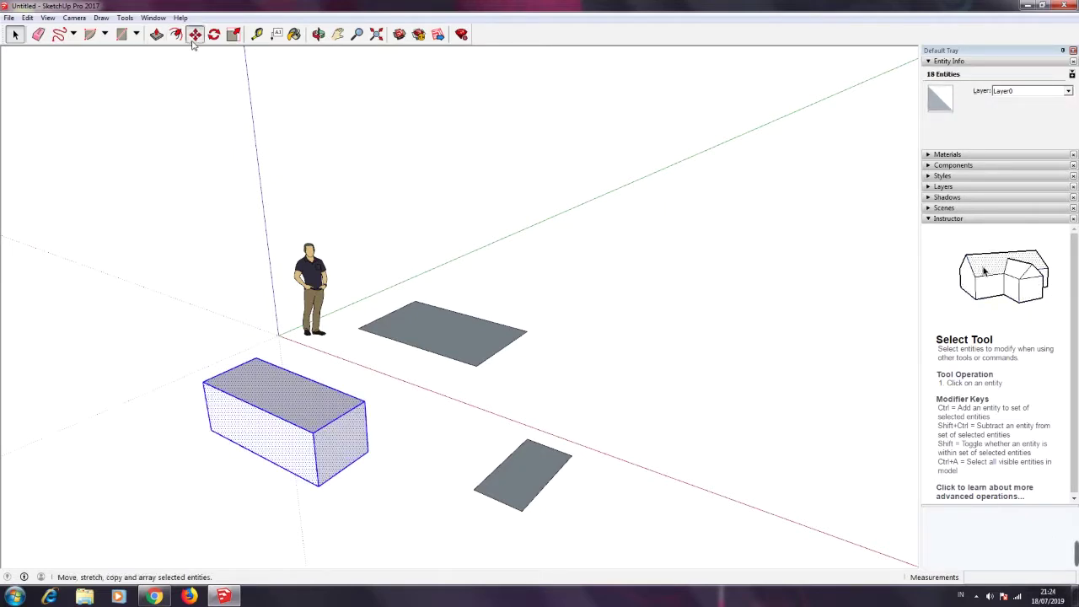
key("m")
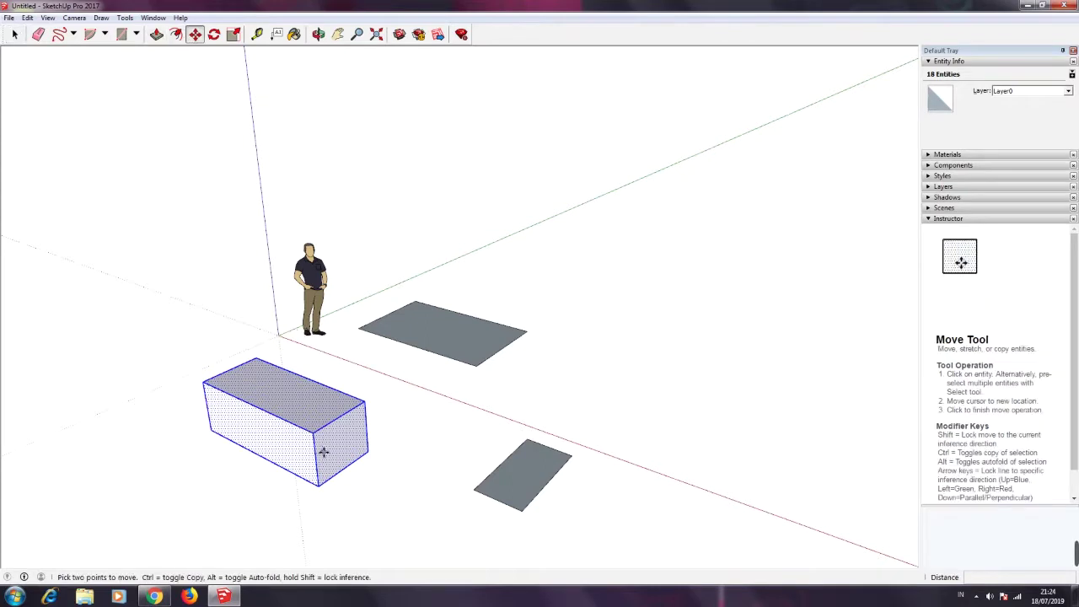
mouse_move(314, 438)
left_mouse_down()
mouse_move(172, 489)
mouse_move(330, 444)
left_mouse_up()
left_click(15, 34)
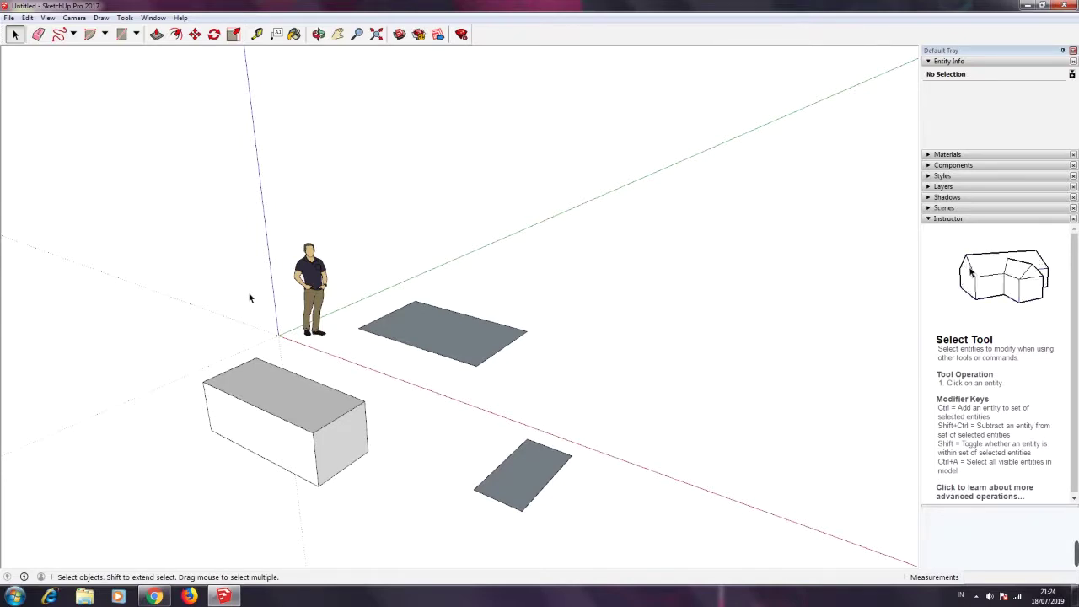
Select the whole box and make it a group
left_click(287, 405)
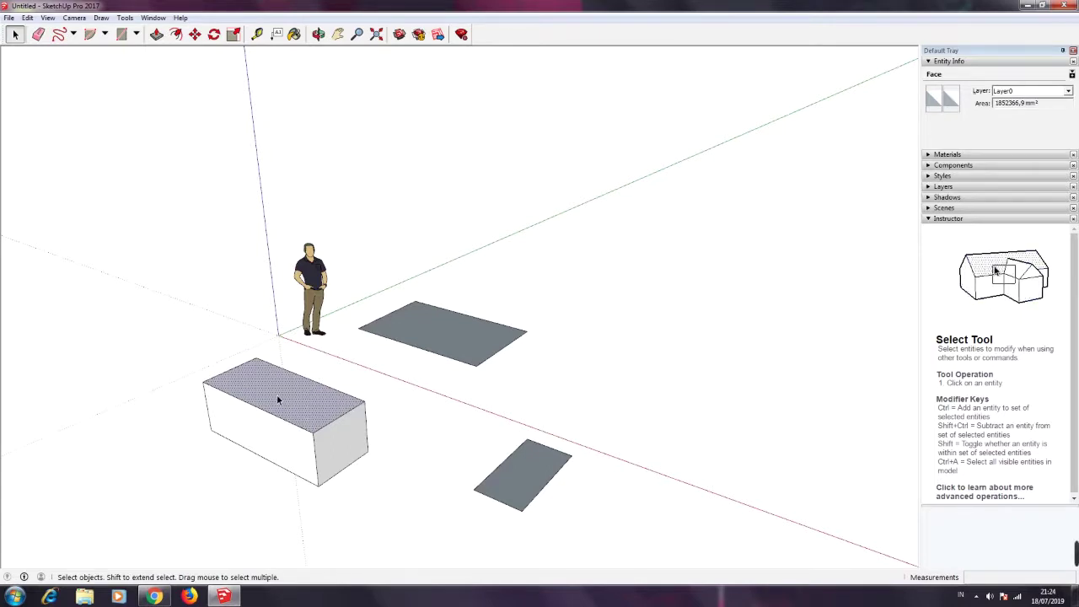
left_click(373, 416)
triple_click(318, 415)
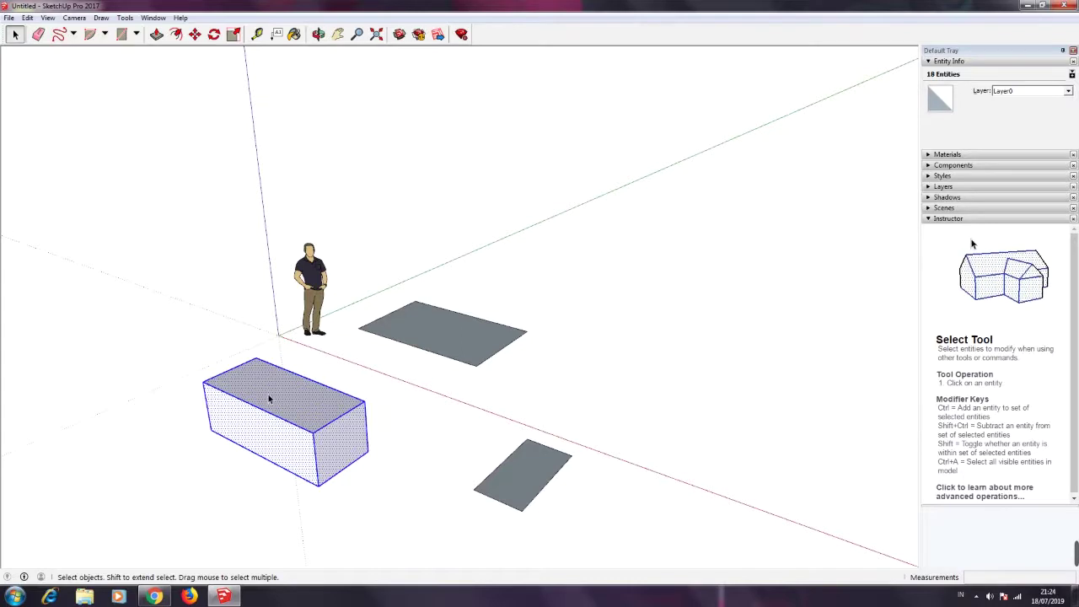
right_click(269, 399)
left_click(328, 493)
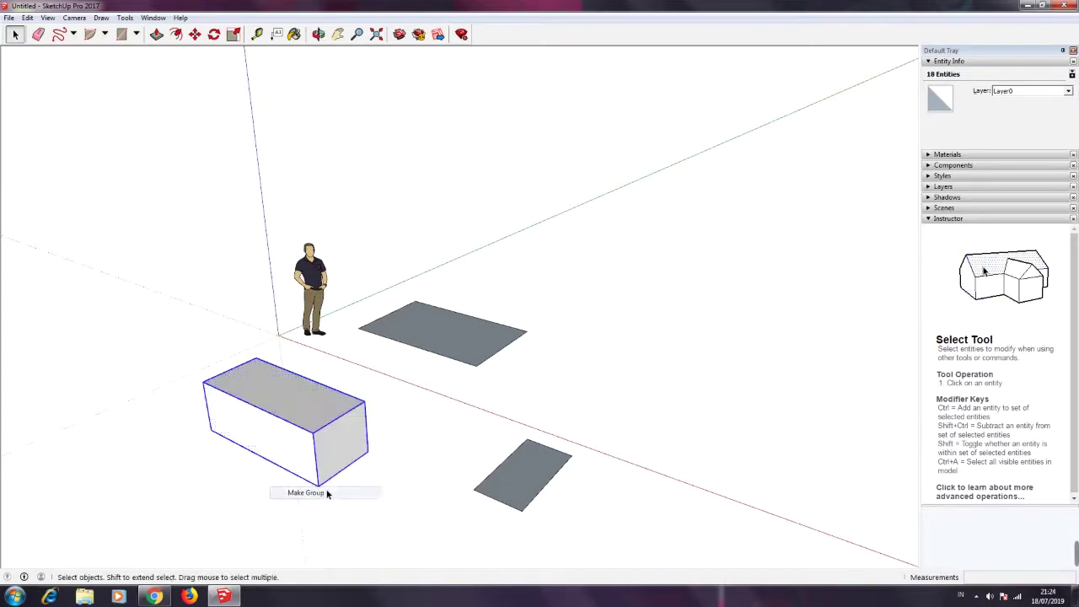
Inspect the grouped box and small rectangle, then undo the grouping and rectangle move
left_click(411, 440)
left_click(309, 434)
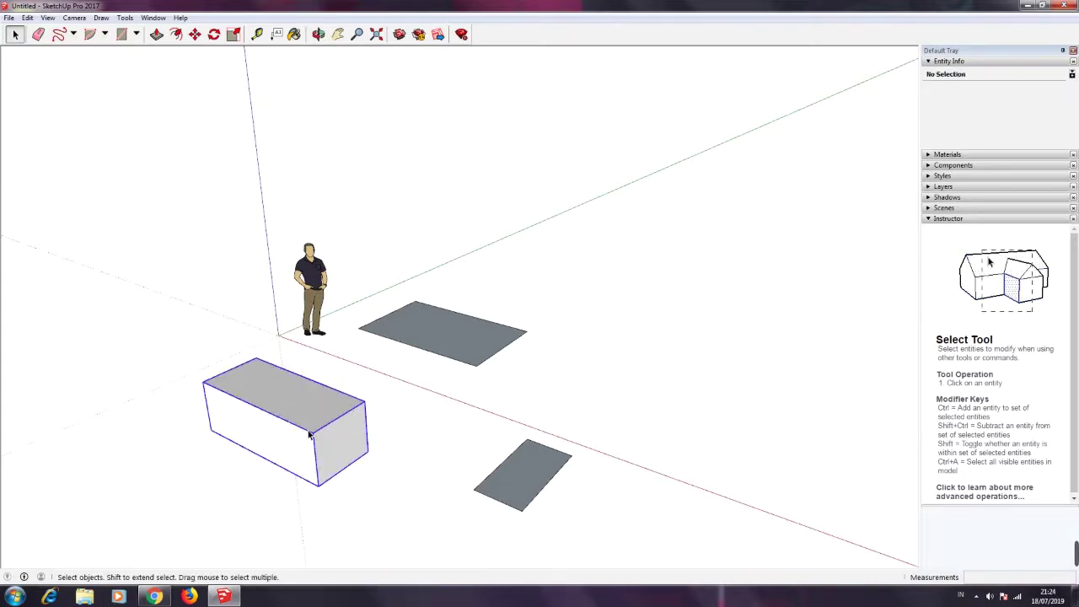
left_click(407, 412)
right_click(515, 476)
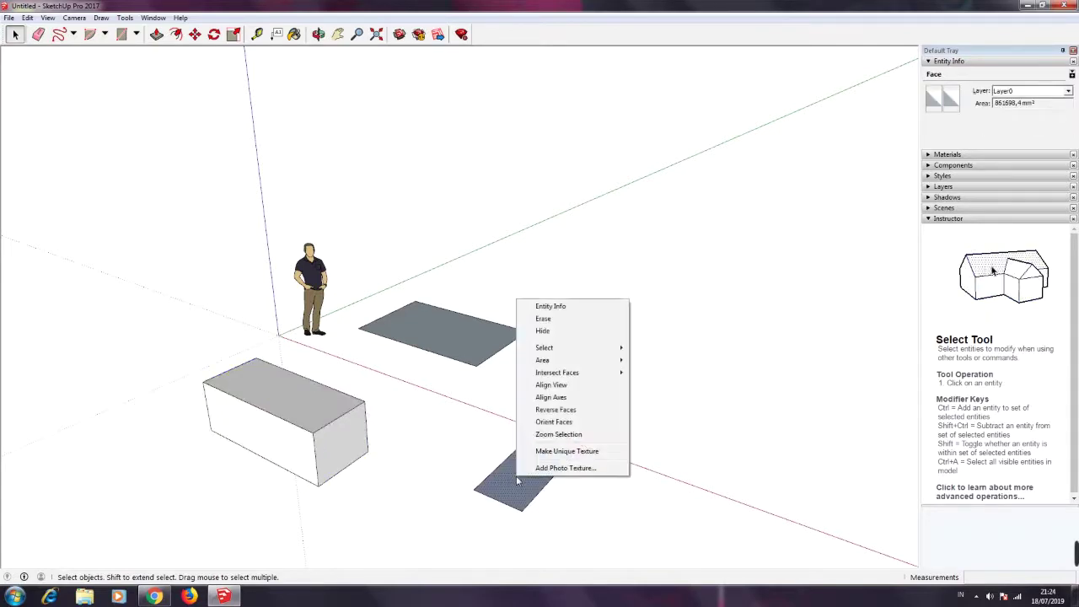
left_click(422, 440)
left_click(347, 452)
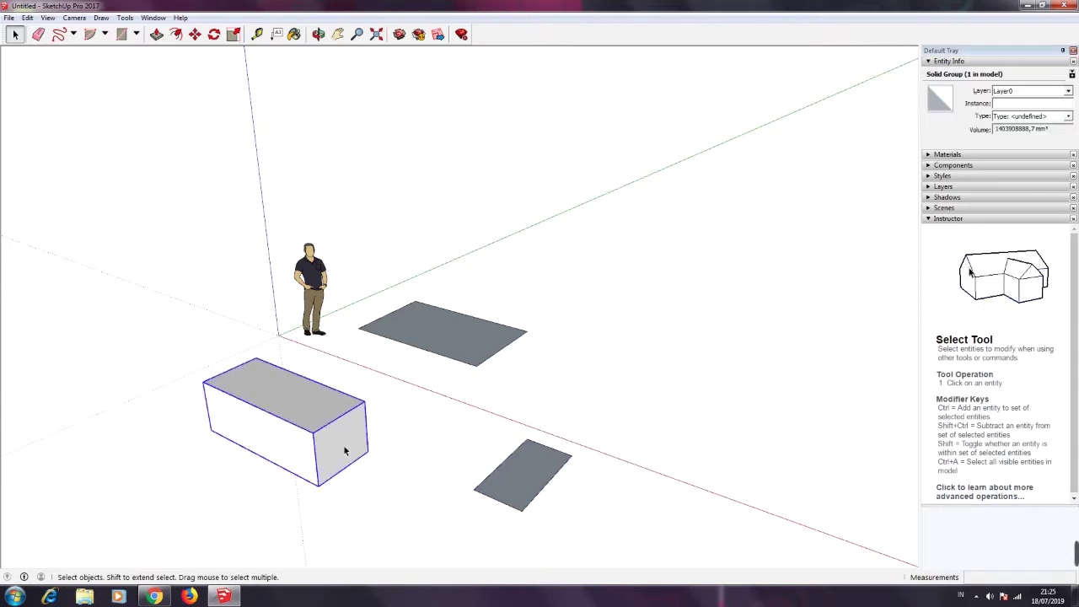
key("ctrl+z")
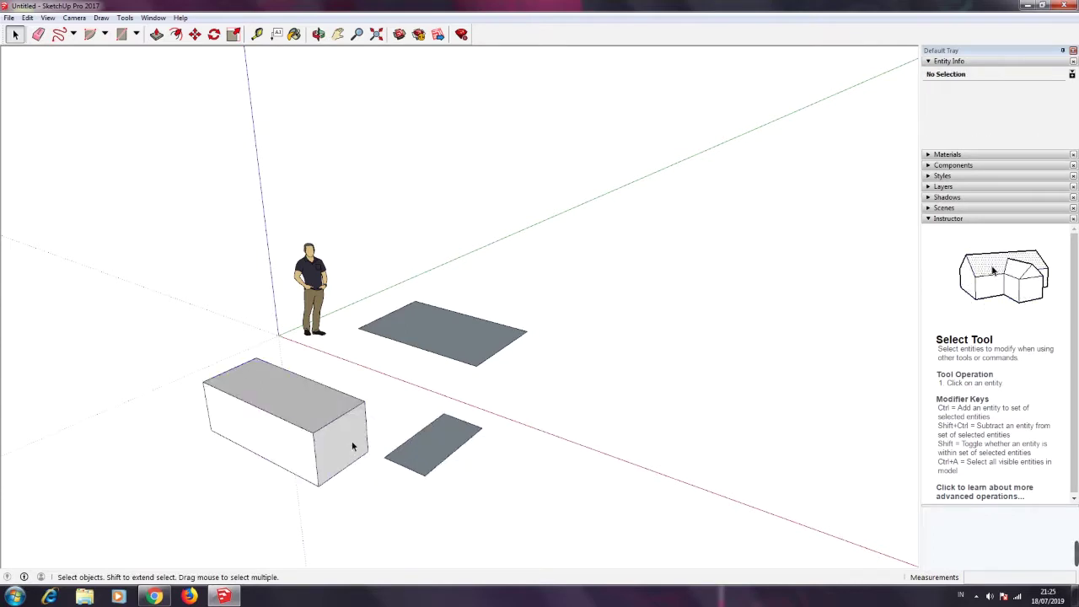
left_click(332, 440)
right_click(331, 440)
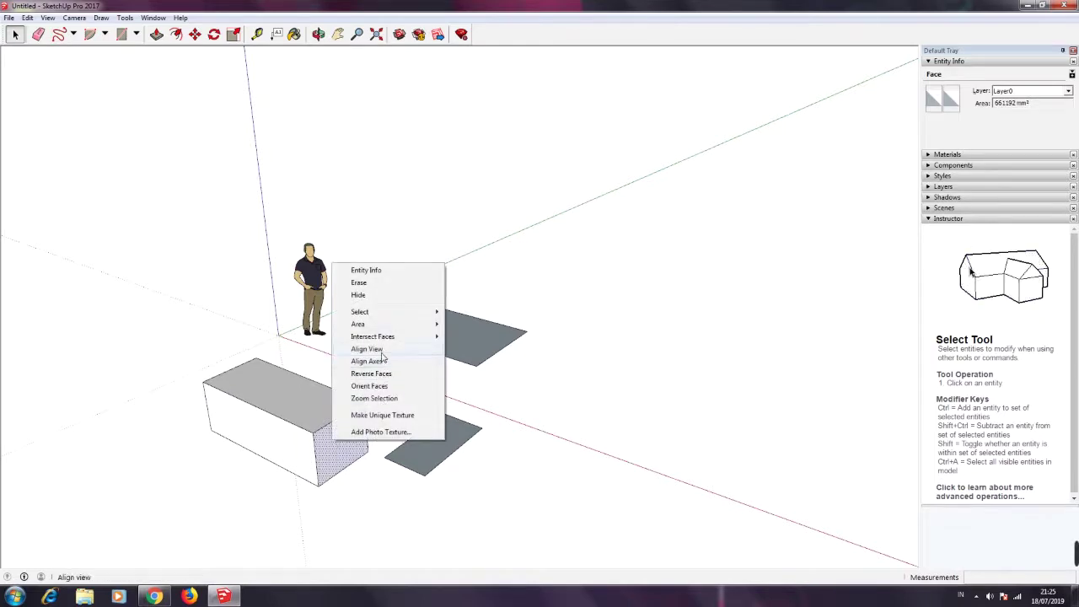
left_click(203, 344)
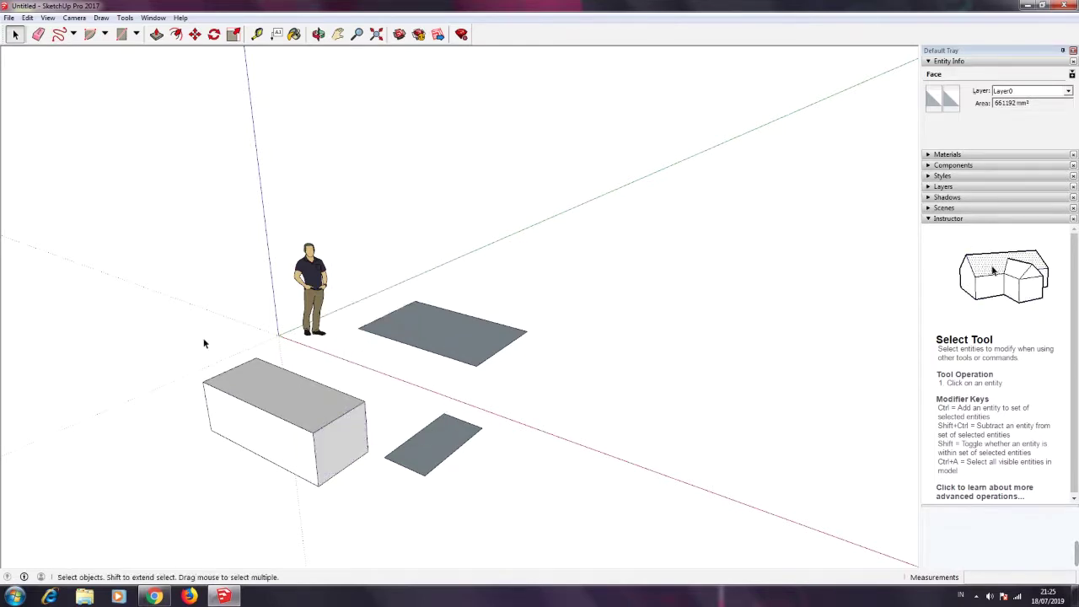
triple_click(275, 403)
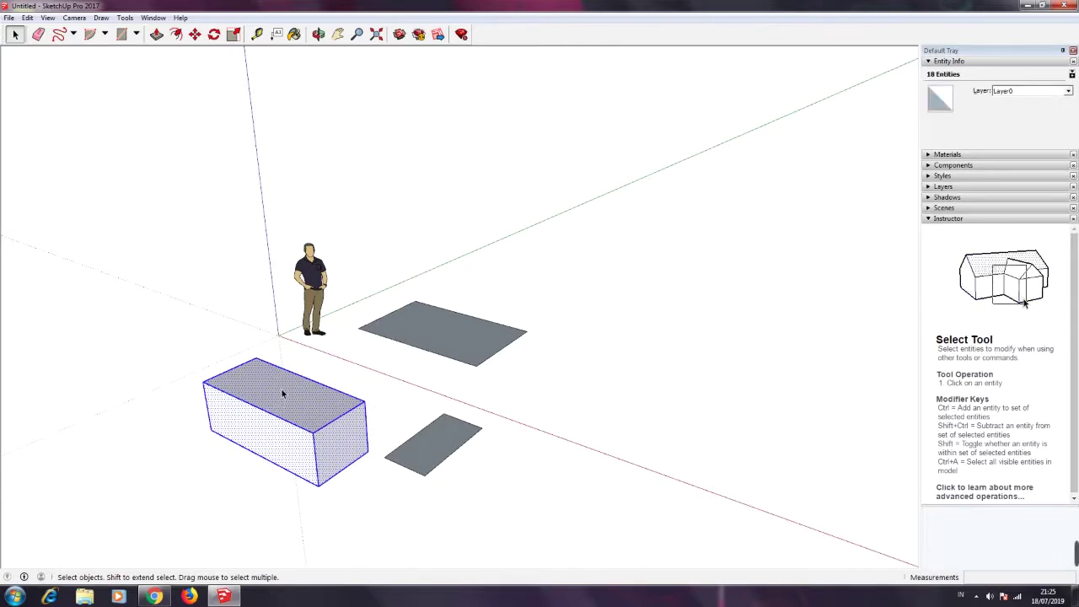
right_click(282, 392)
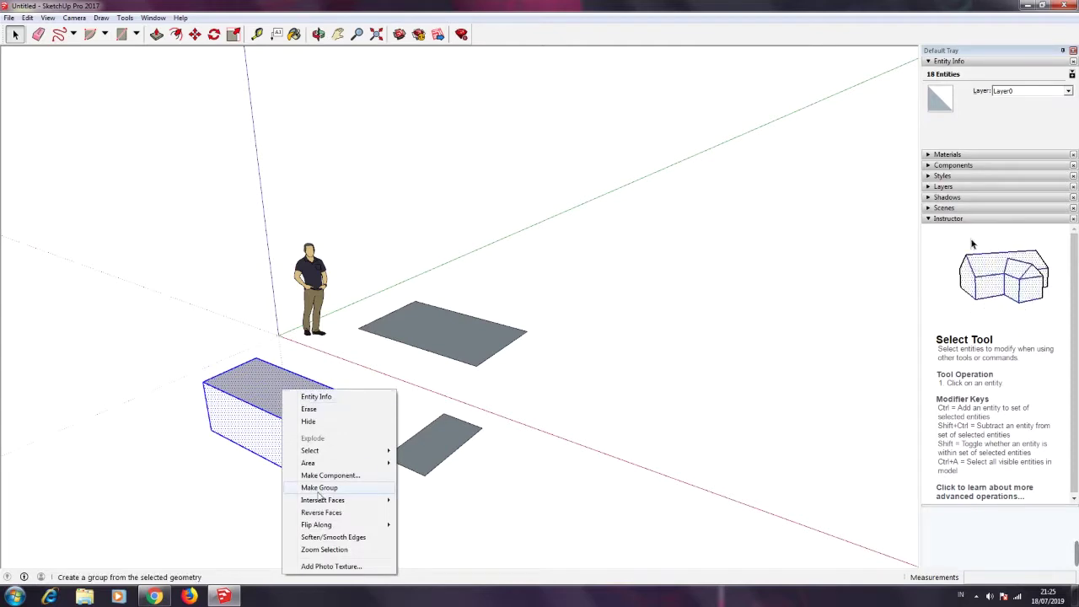
left_click(283, 432)
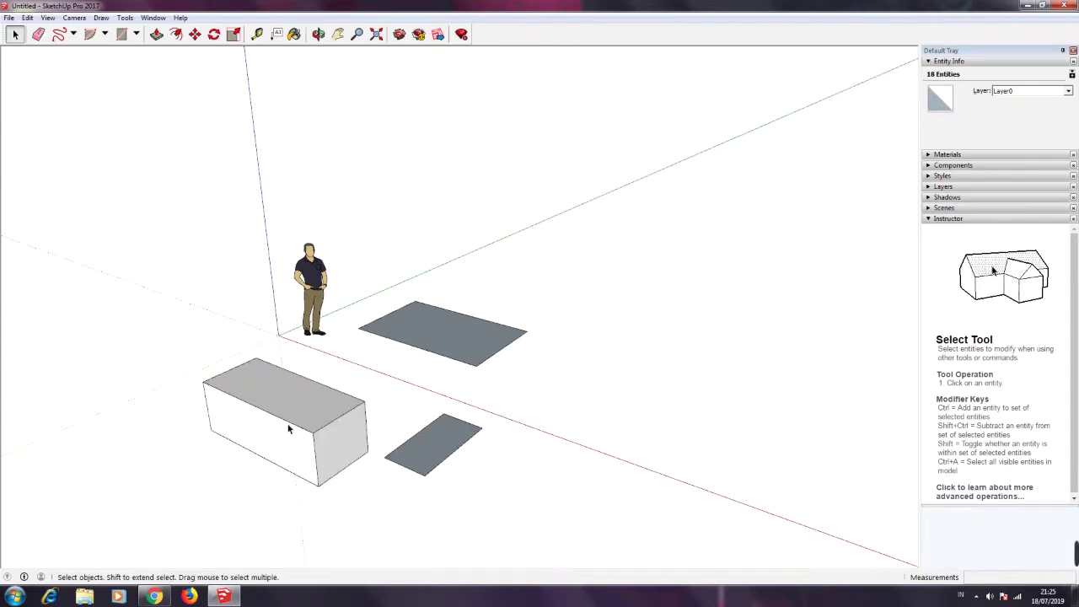
right_click(291, 408)
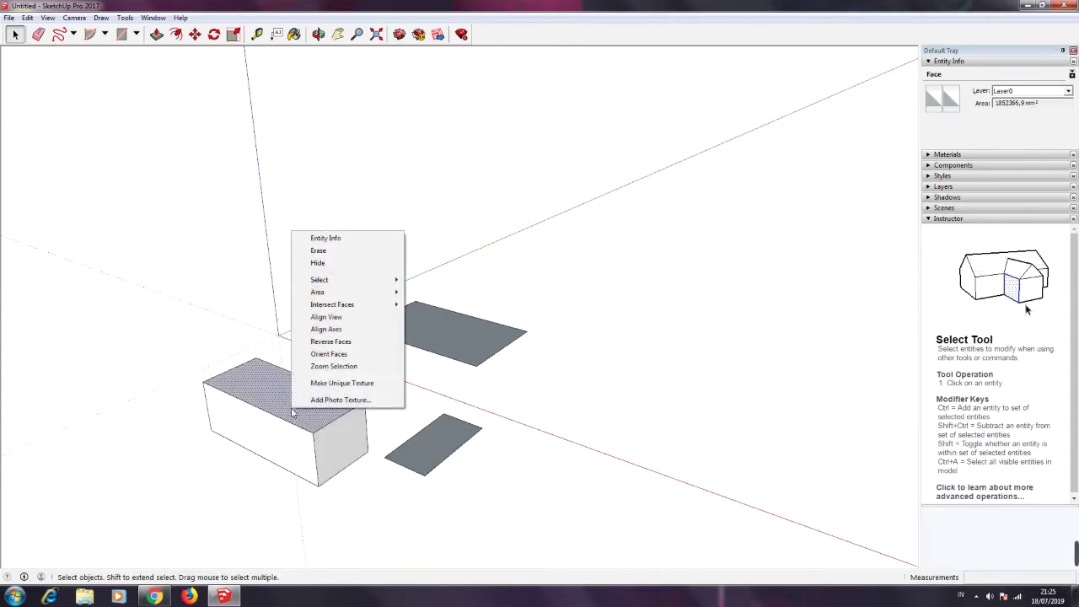
left_click(289, 337)
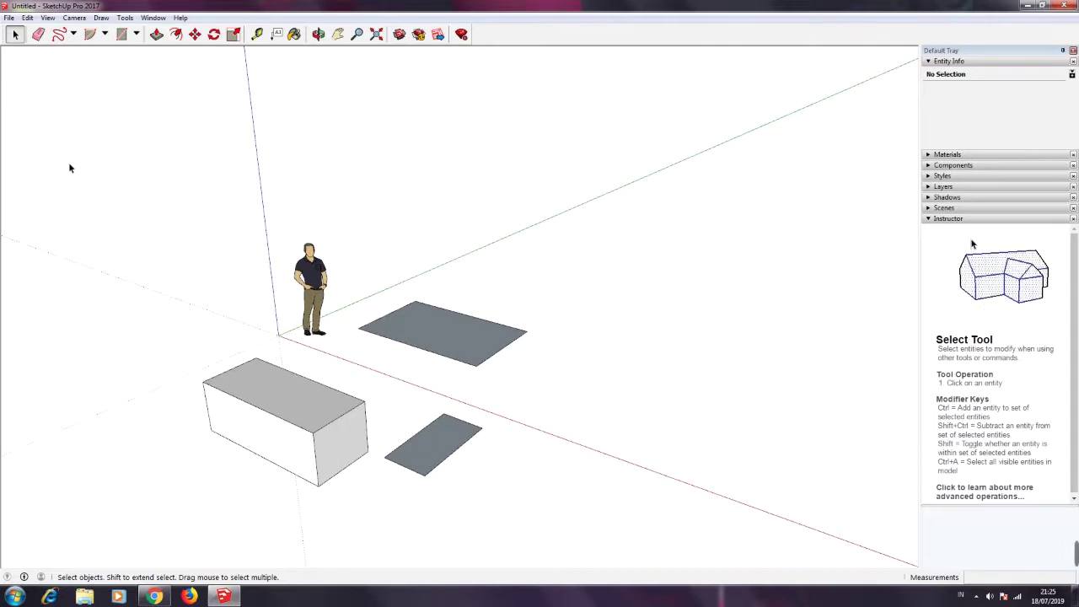
Erase the upper rectangle, then the smaller lower rectangle, edge by edge with the Eraser
left_click(38, 34)
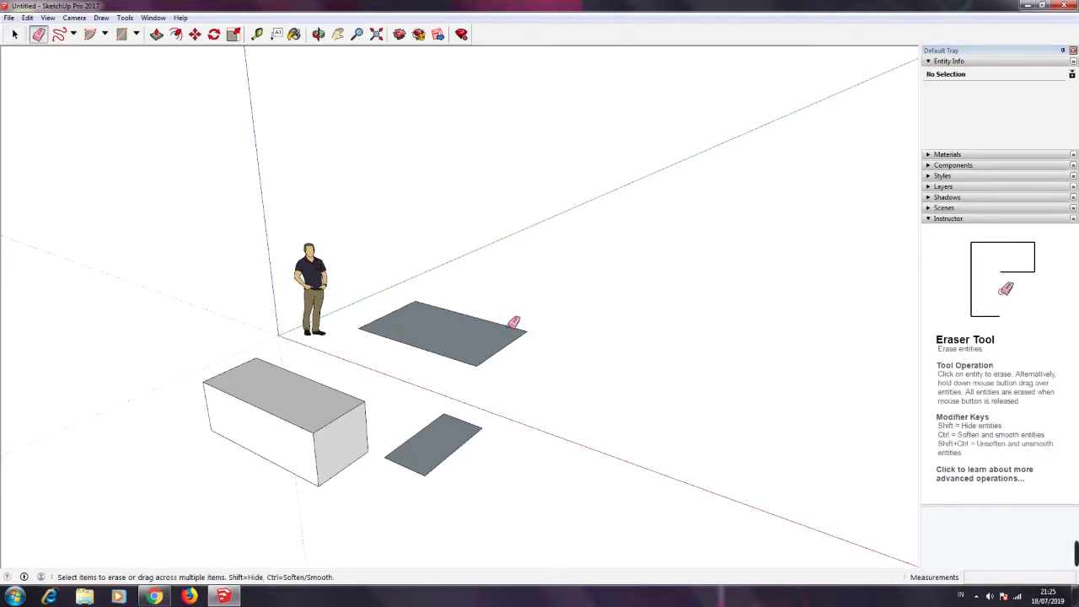
left_click_drag(513, 323, 511, 316)
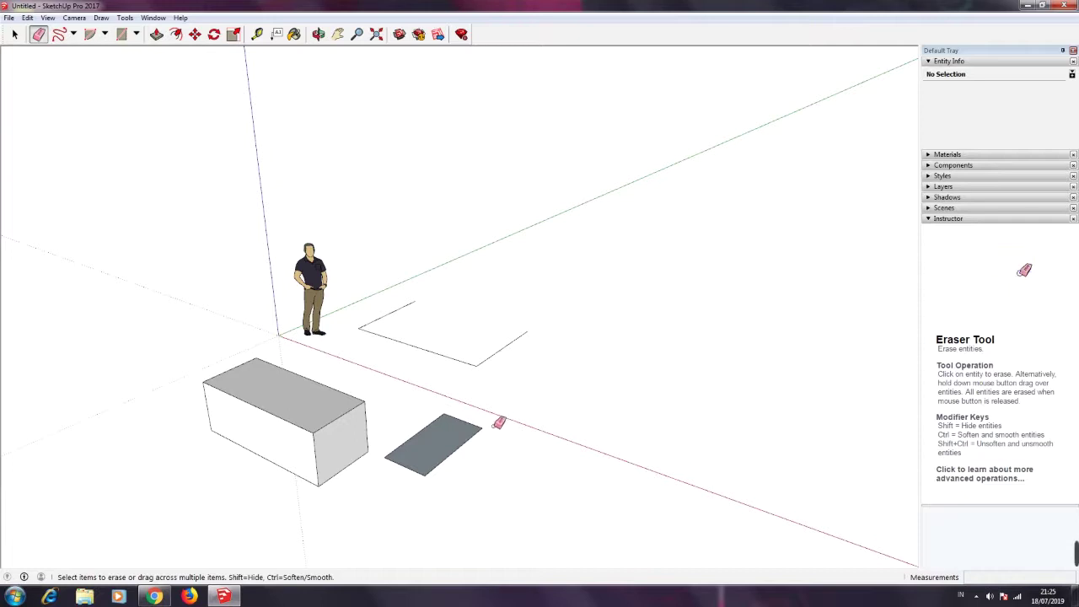
left_click(509, 343)
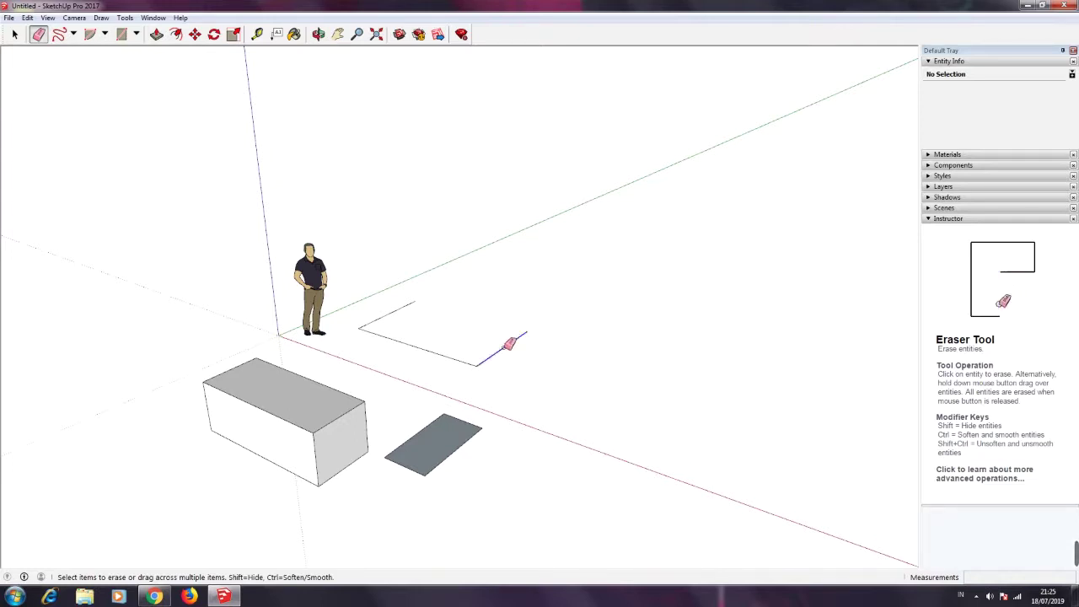
left_click(479, 364)
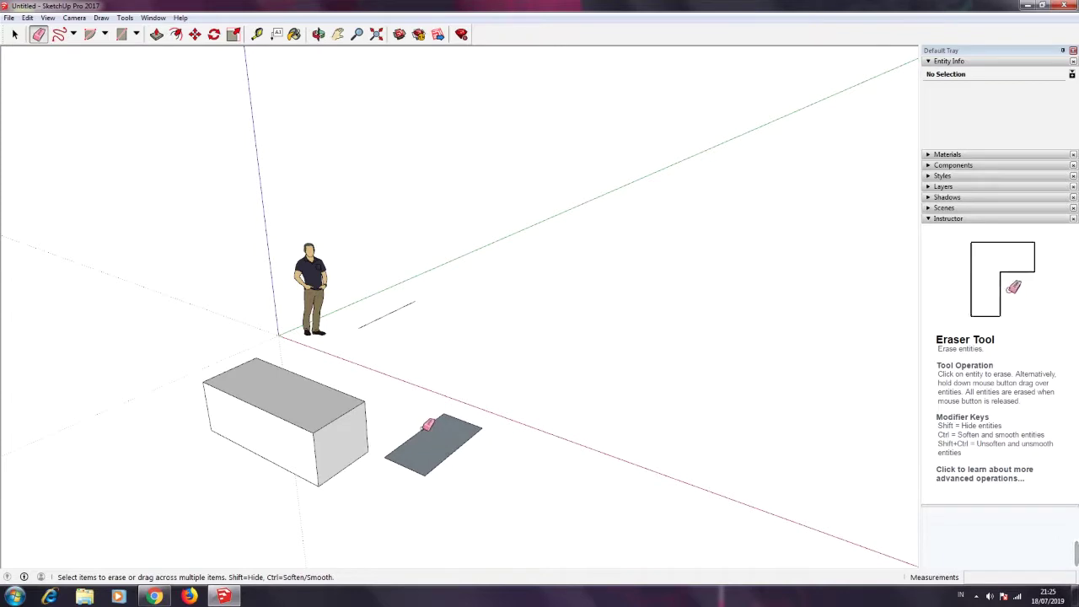
left_click(426, 427)
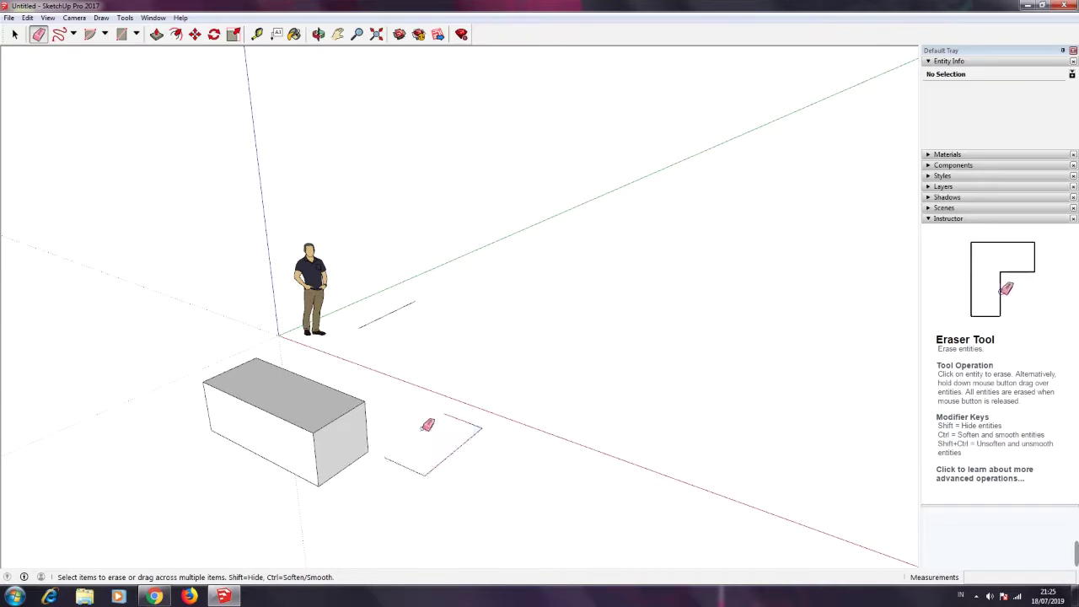
left_click(468, 423)
left_click(455, 449)
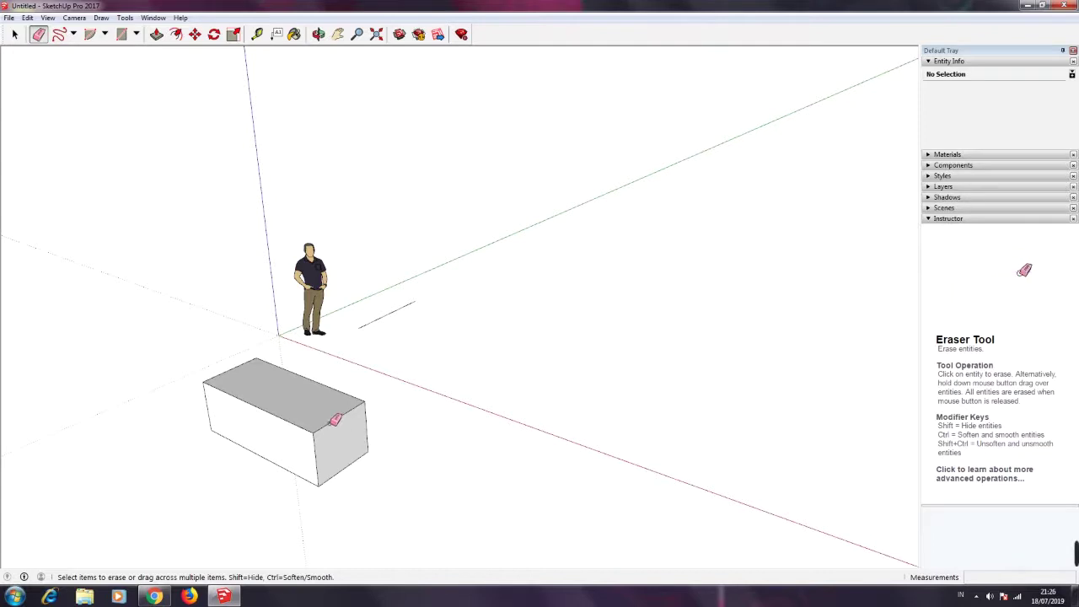
left_click(333, 422)
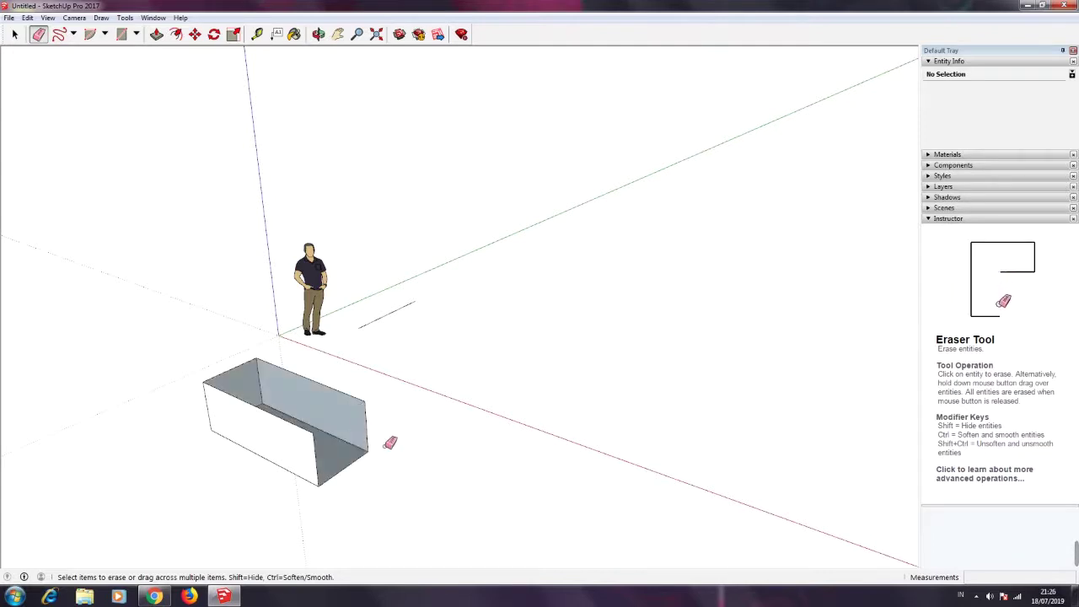
left_click(321, 465)
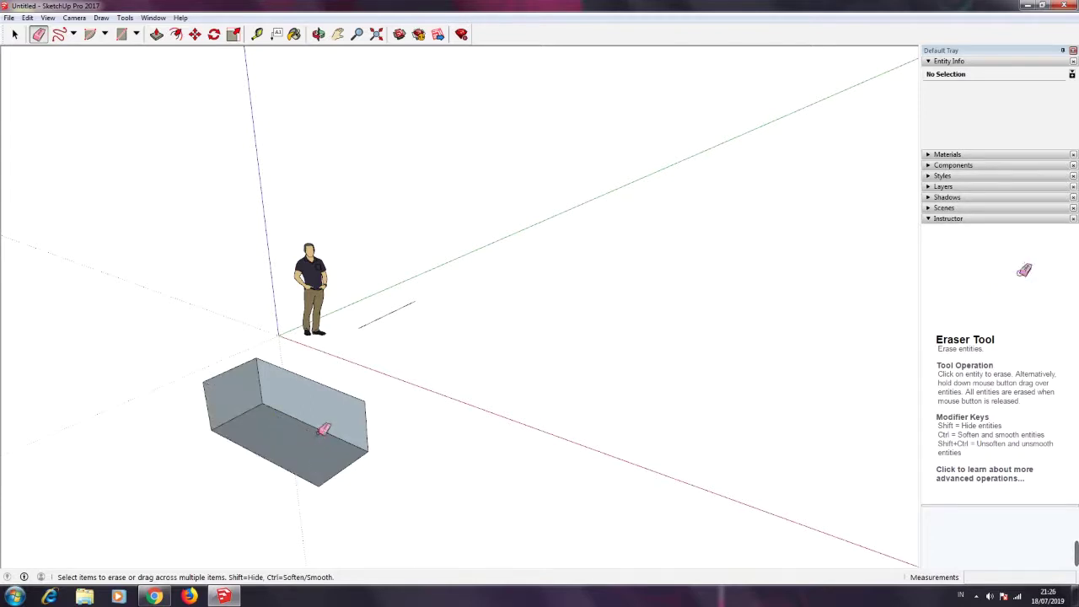
left_click(337, 388)
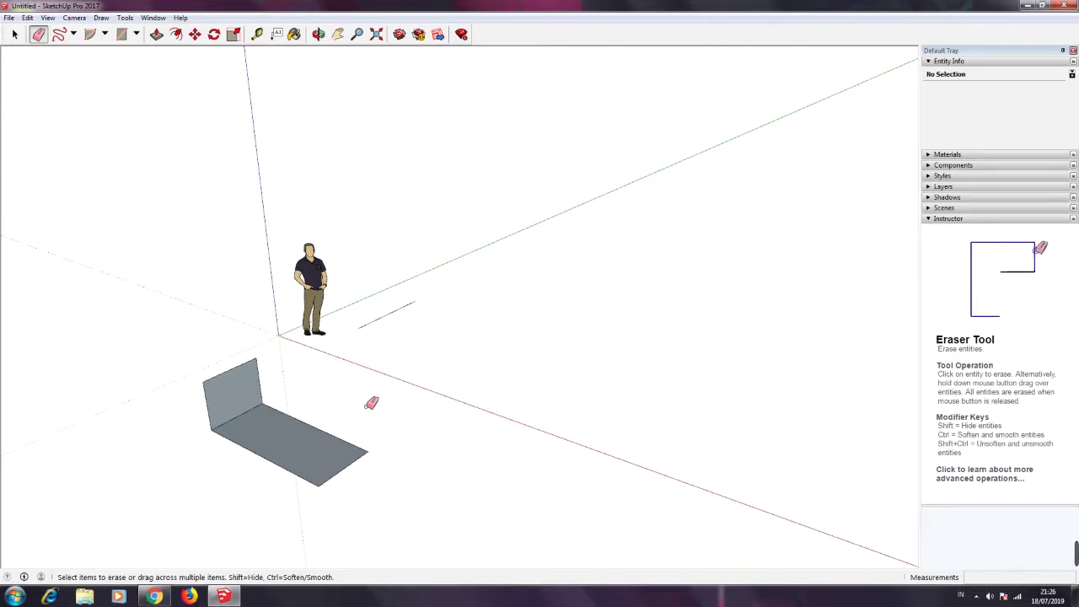
key("ctrl+z")
key("ctrl+z")
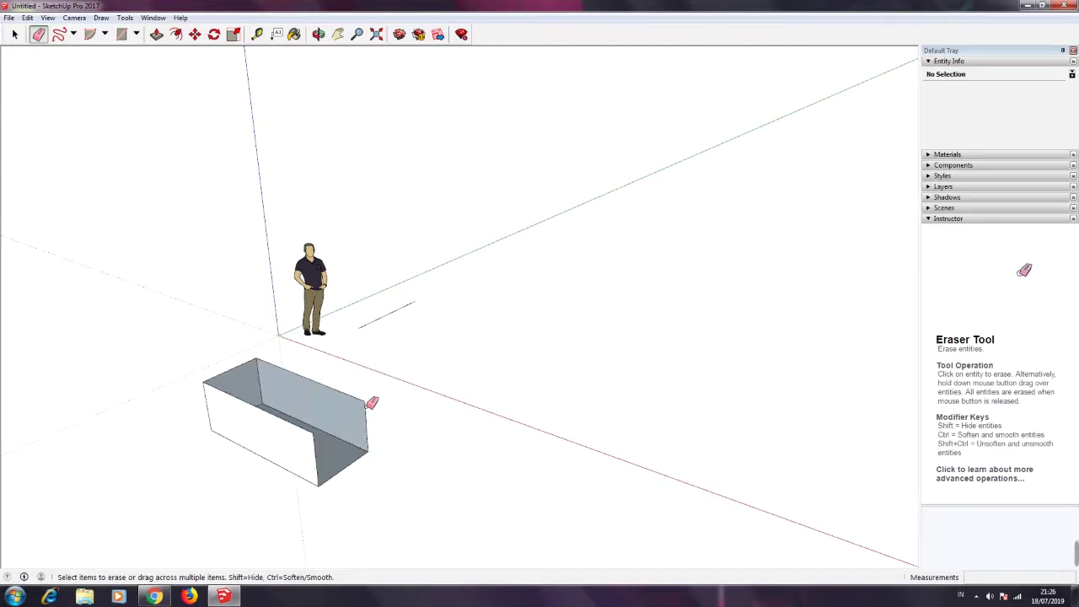
key("ctrl+z")
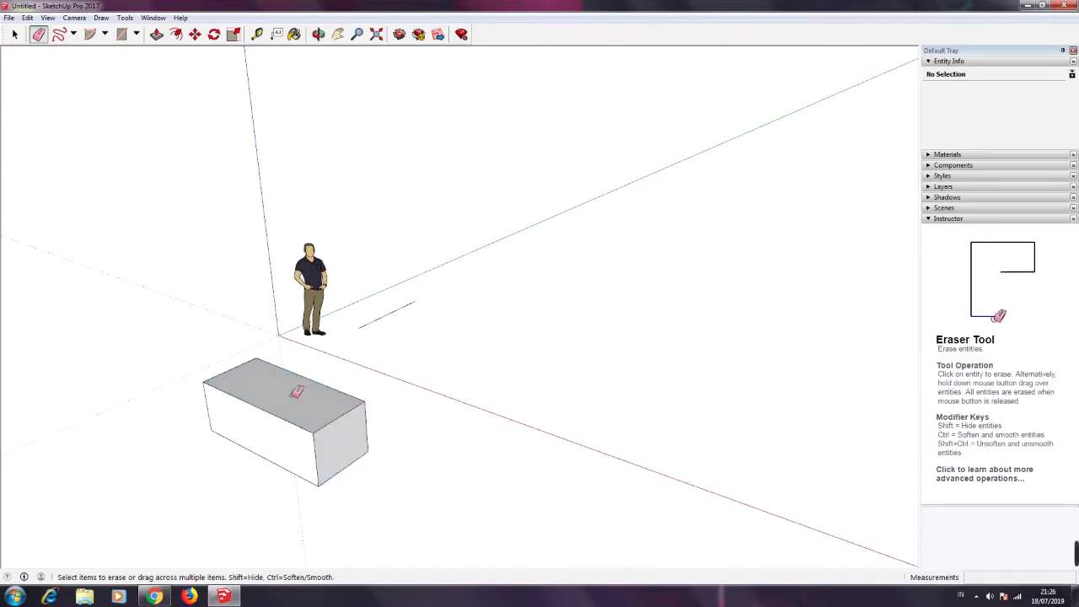
left_click(15, 33)
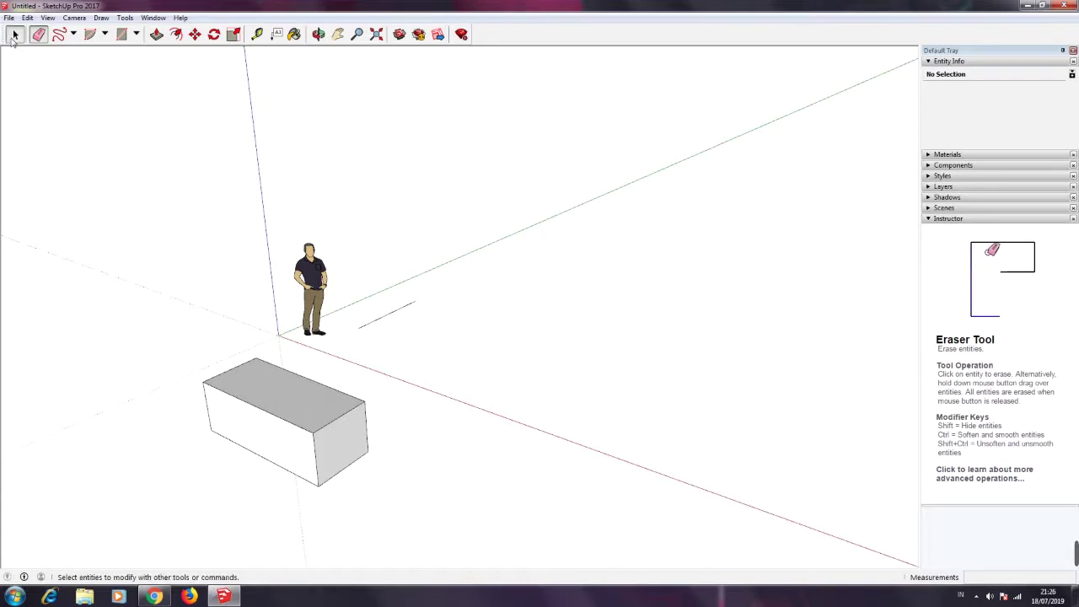
Select the whole box and make it a single group
triple_click(264, 424)
right_click(264, 424)
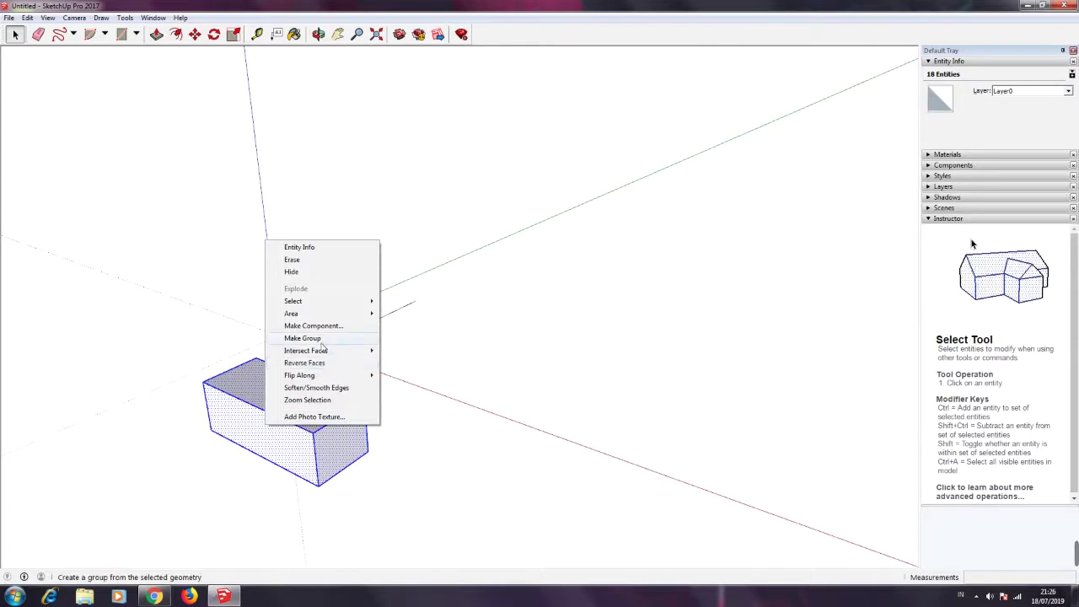
left_click(321, 344)
left_click(369, 480)
left_click(291, 402)
left_click(190, 329)
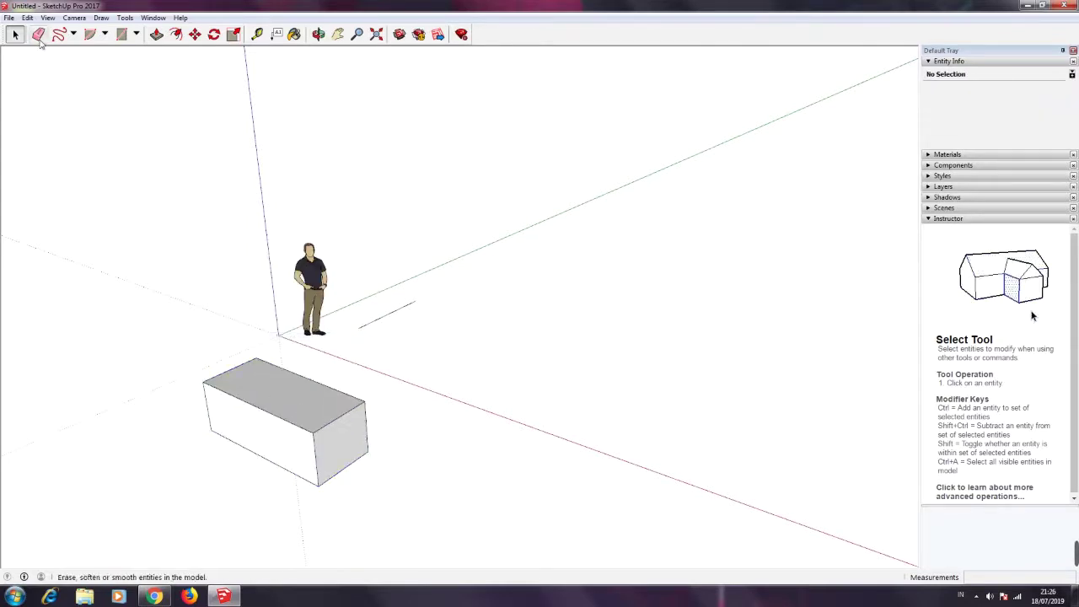
Test erasing the box group in one click, then undo it
left_click(39, 38)
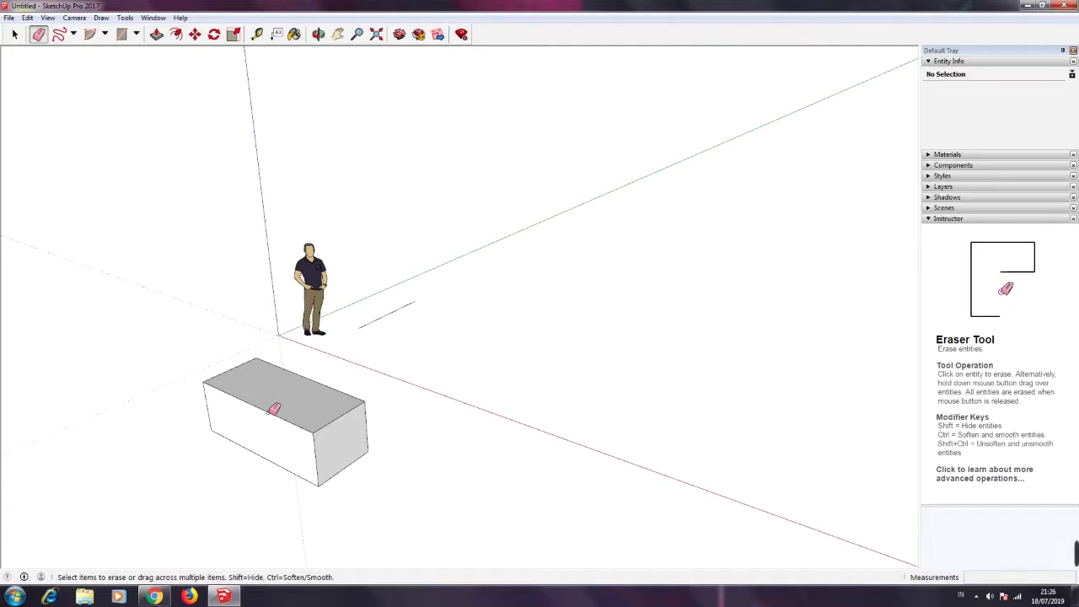
left_click(274, 409)
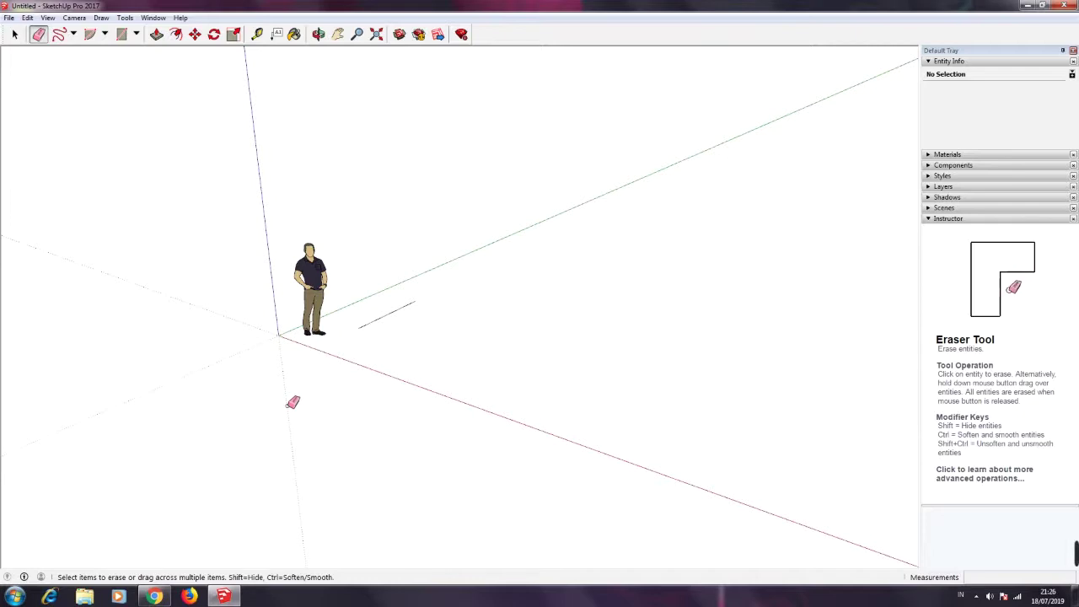
key("ctrl+z")
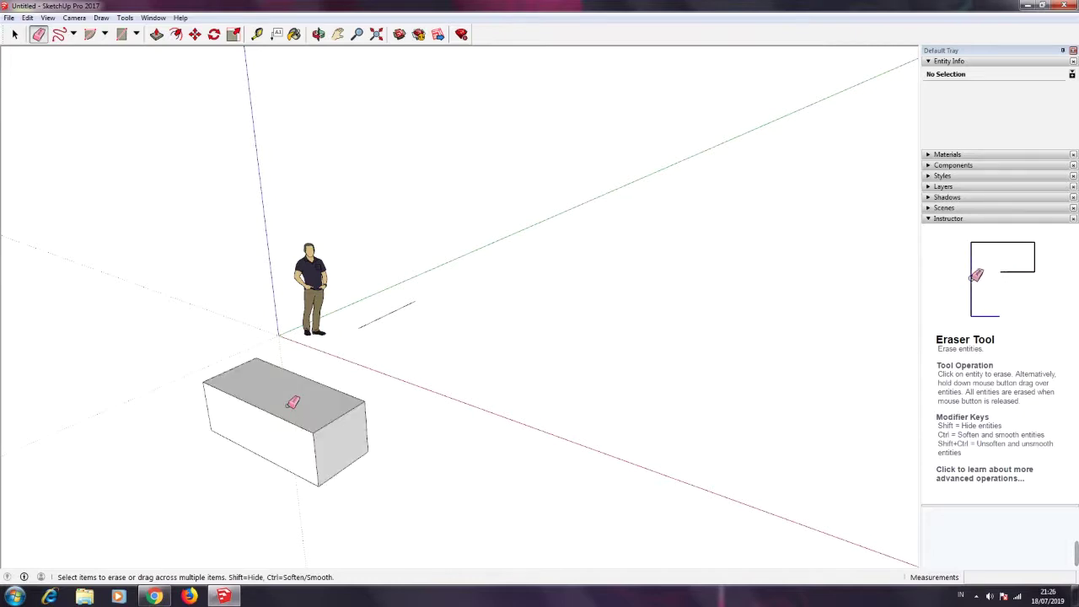
Pick the Line tool from the line choices, then return to Select
left_click(14, 36)
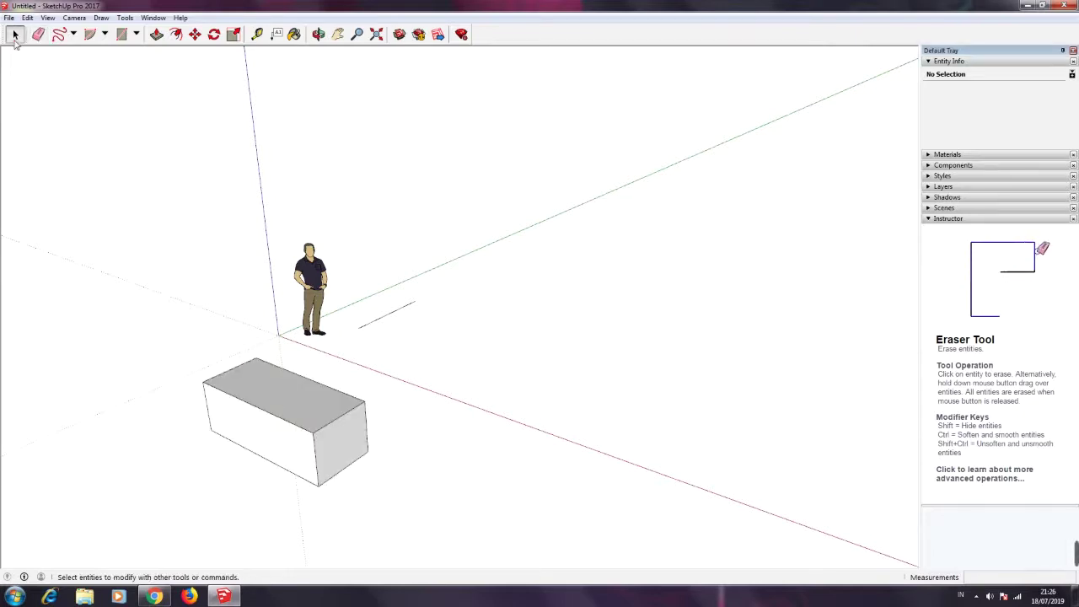
left_click(73, 34)
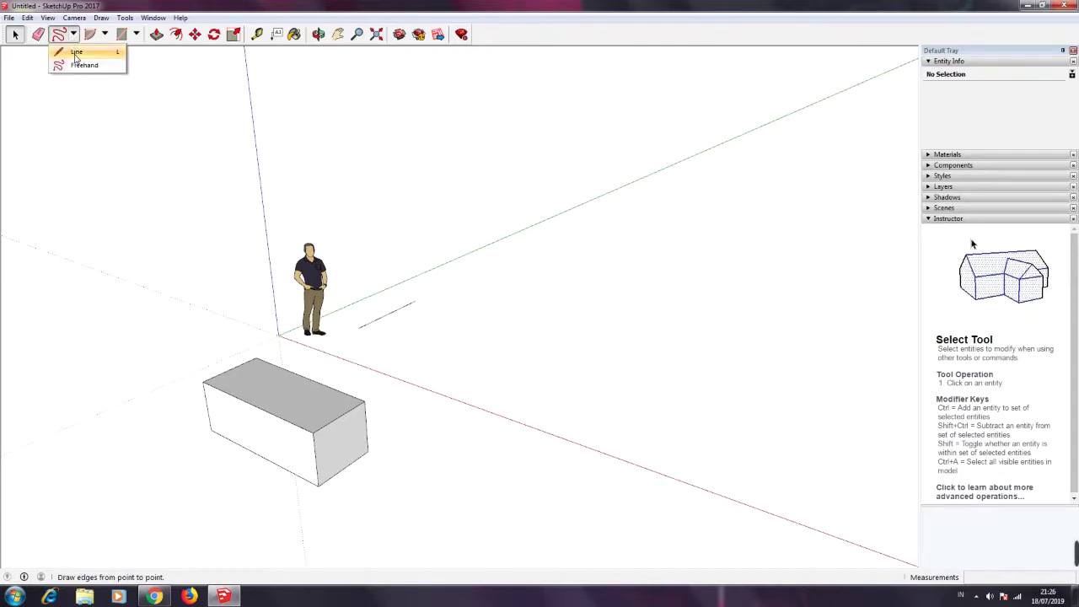
left_click(75, 54)
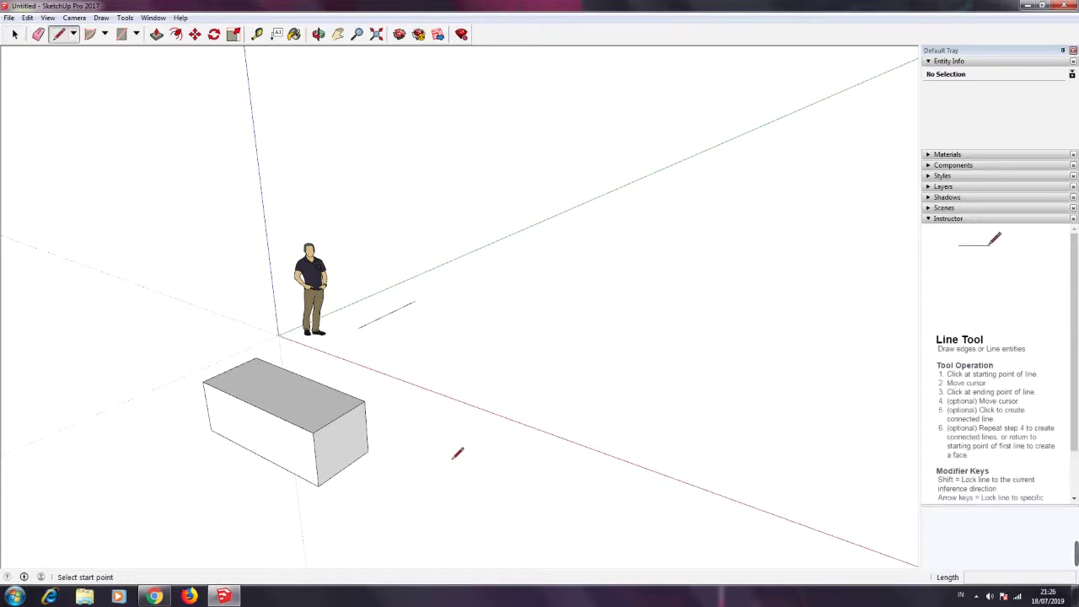
left_click(15, 34)
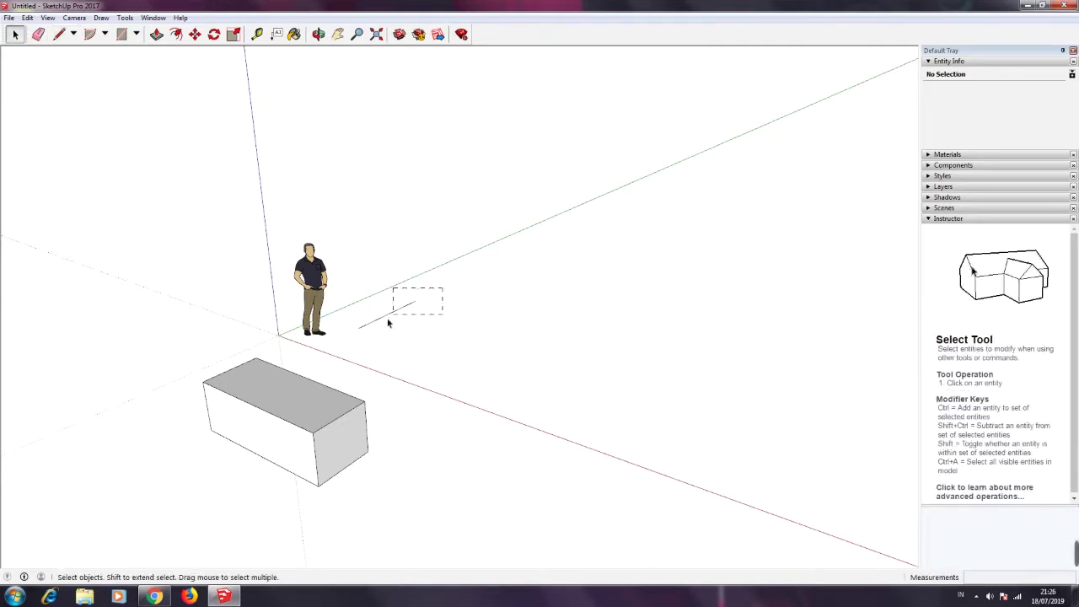
Delete the leftover short edge beside the figure and the whole box
left_click(360, 361)
key("Delete")
triple_click(352, 413)
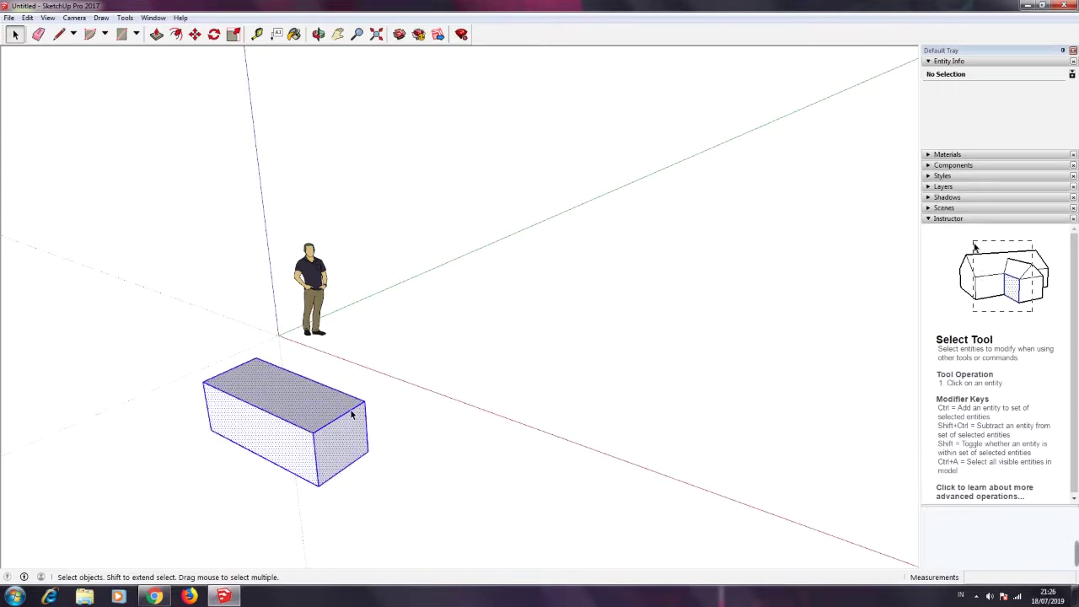
key("Delete")
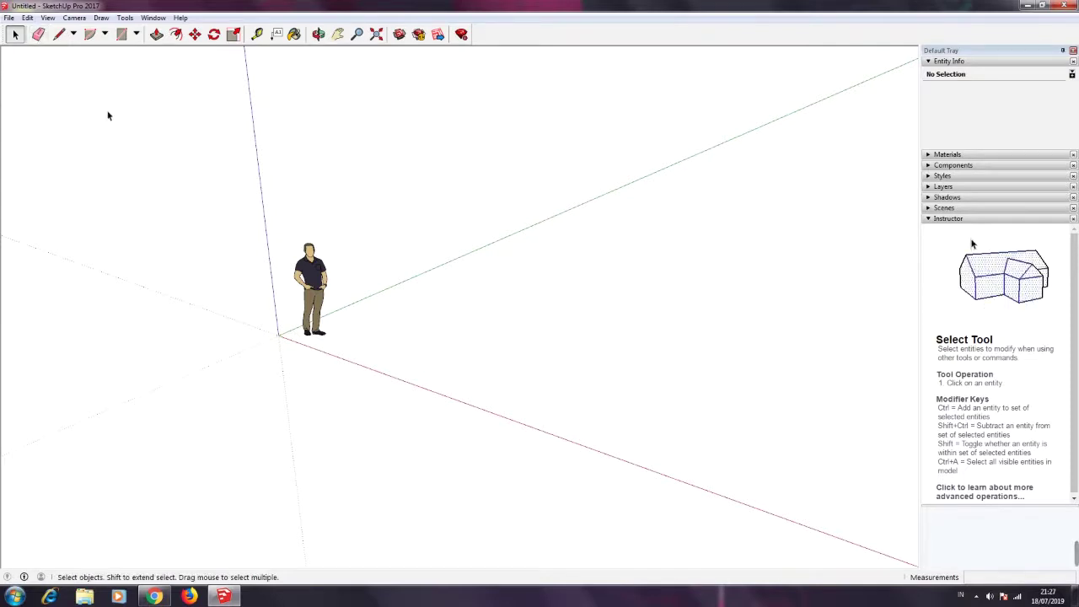
left_click(59, 34)
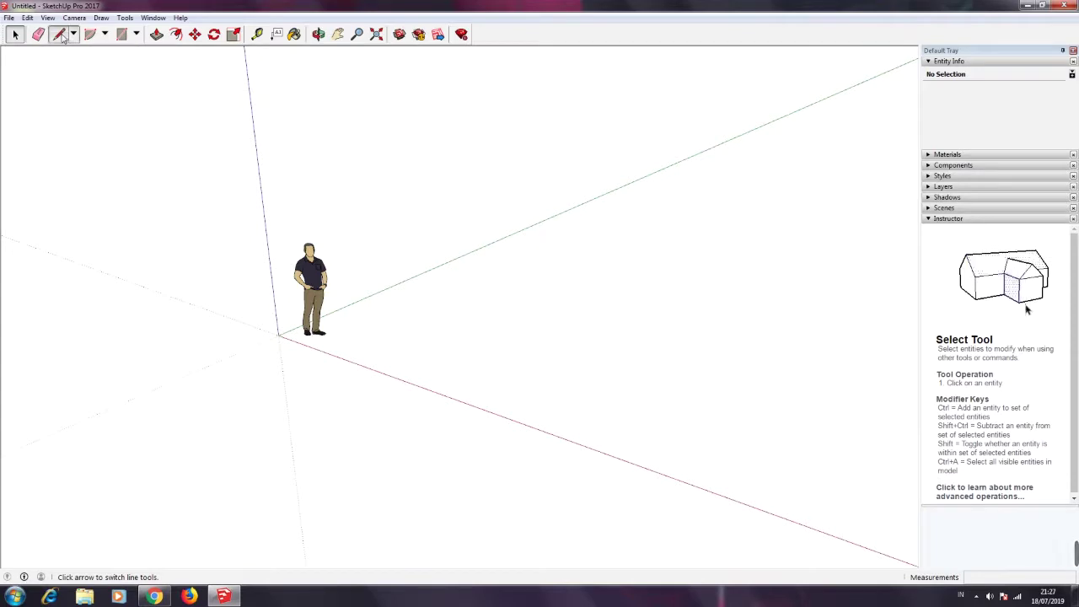
Draw a closed five-sided line outline on the ground right of the figure
left_click(430, 344)
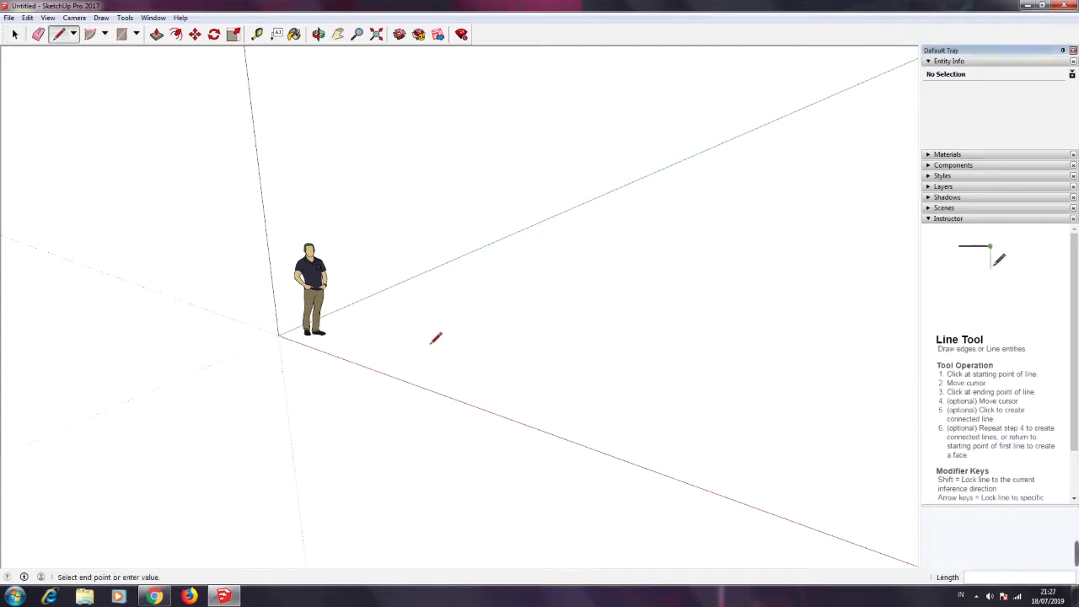
left_click(560, 363)
left_click(433, 491)
left_click(349, 395)
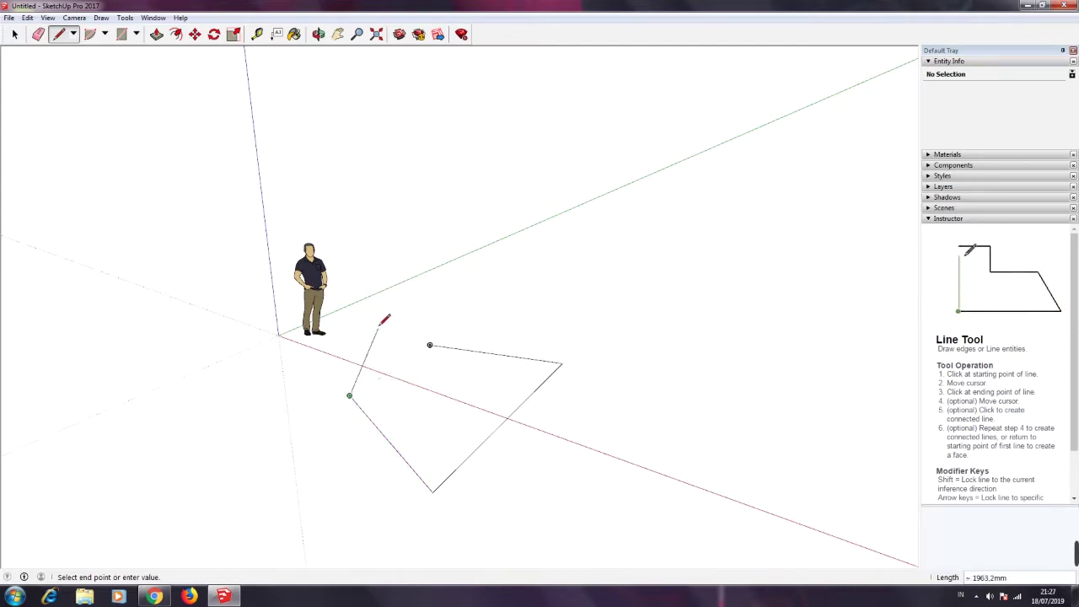
left_click(376, 328)
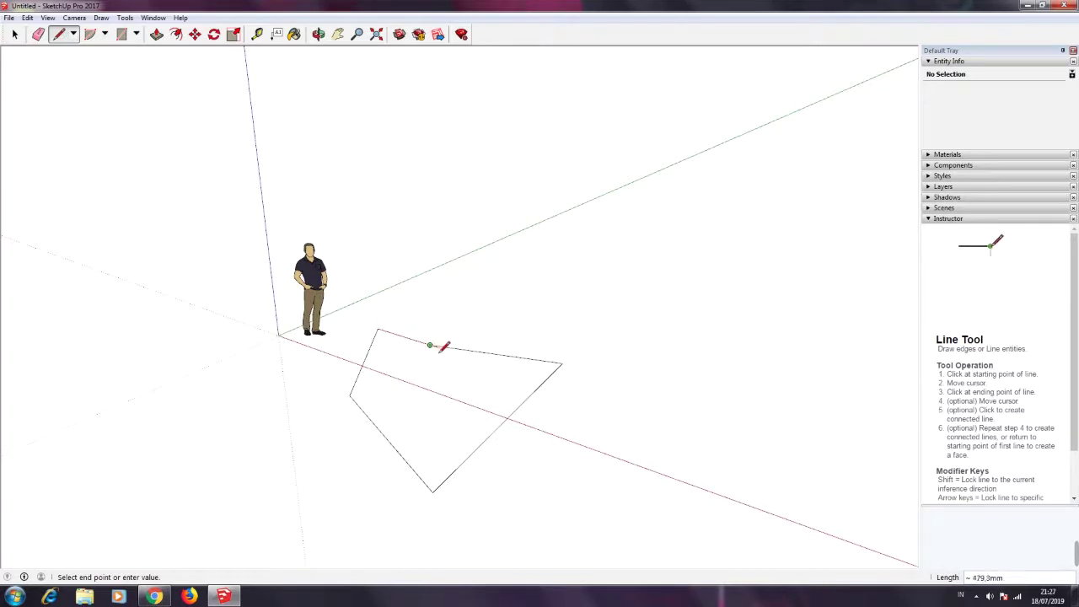
left_click(430, 345)
left_click(14, 34)
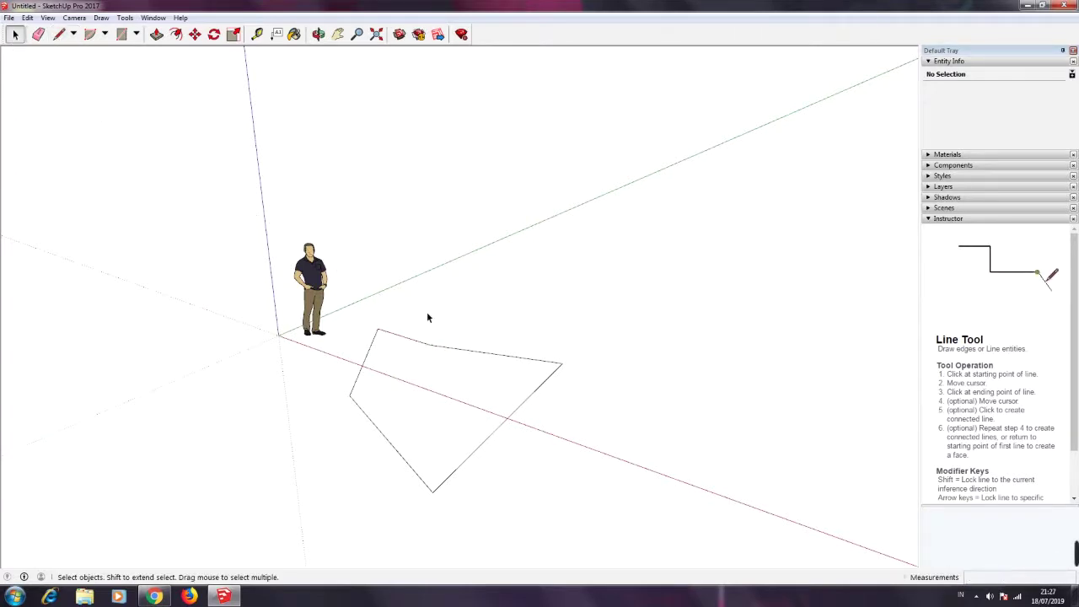
Orbit to inspect the five-edge outline, then select all of it and delete it
mouse_move(416, 418)
middle_mouse_down()
mouse_move(532, 367)
mouse_move(441, 434)
mouse_move(508, 393)
mouse_move(365, 419)
middle_mouse_up()
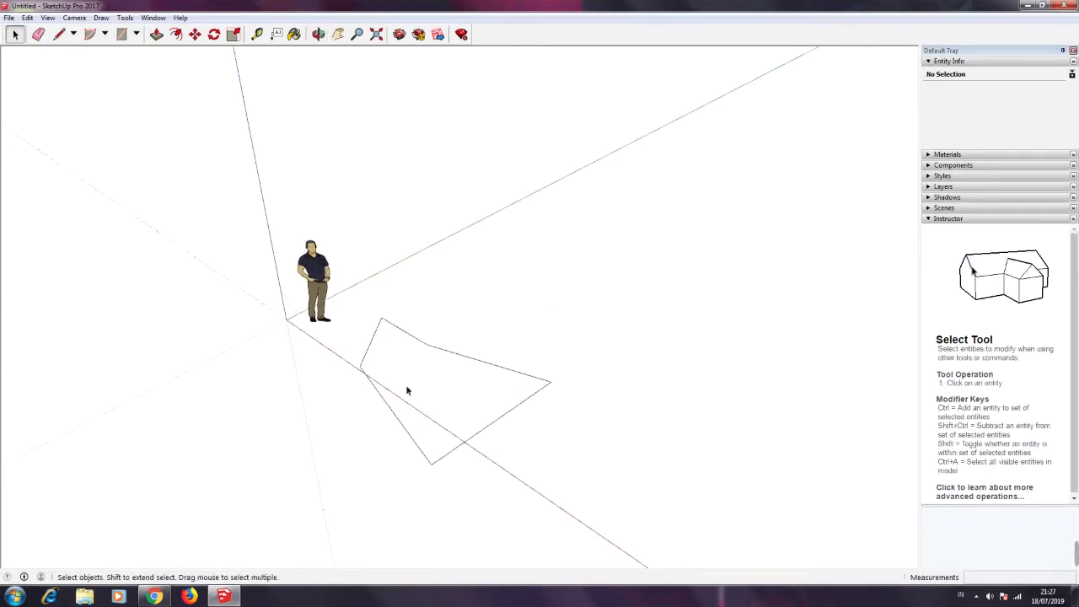
triple_click(426, 347)
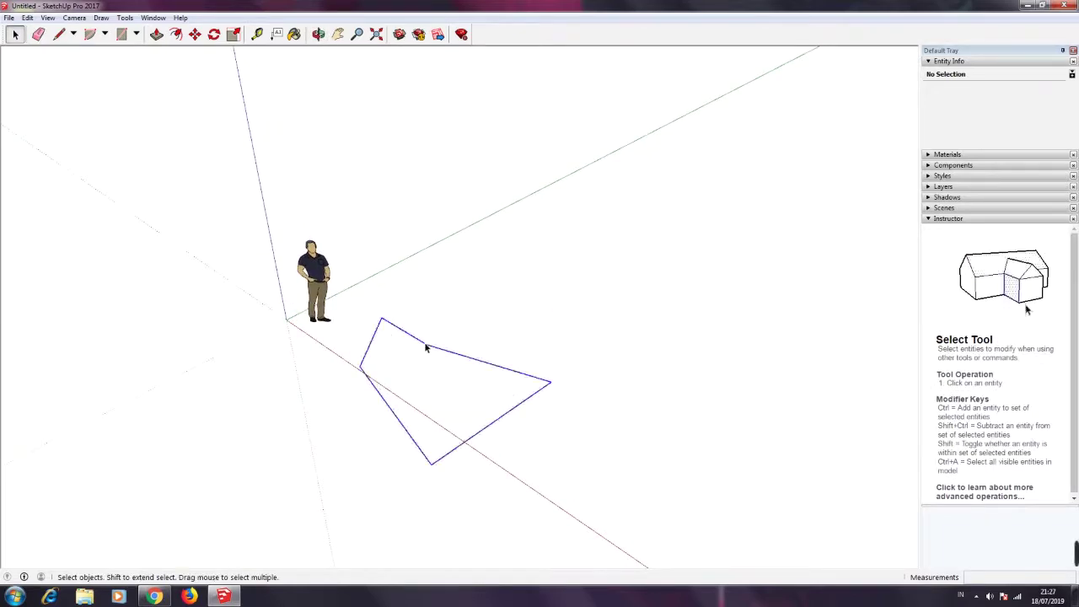
key("Delete")
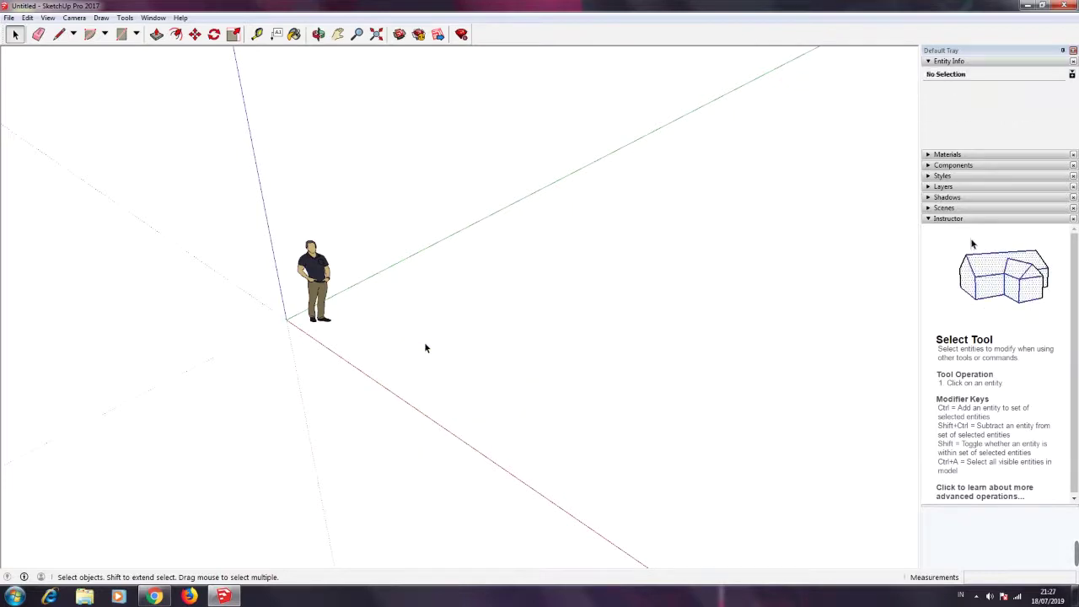
left_click(59, 34)
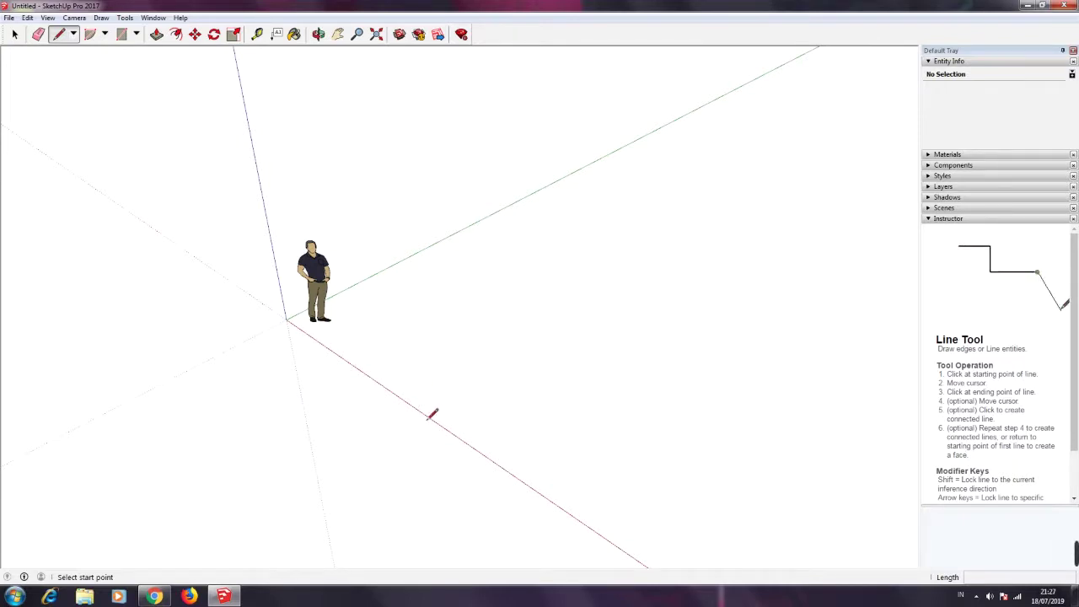
Draw a four-corner line loop from the axis origin along the red axis, closing it into a grey face
left_click(287, 319)
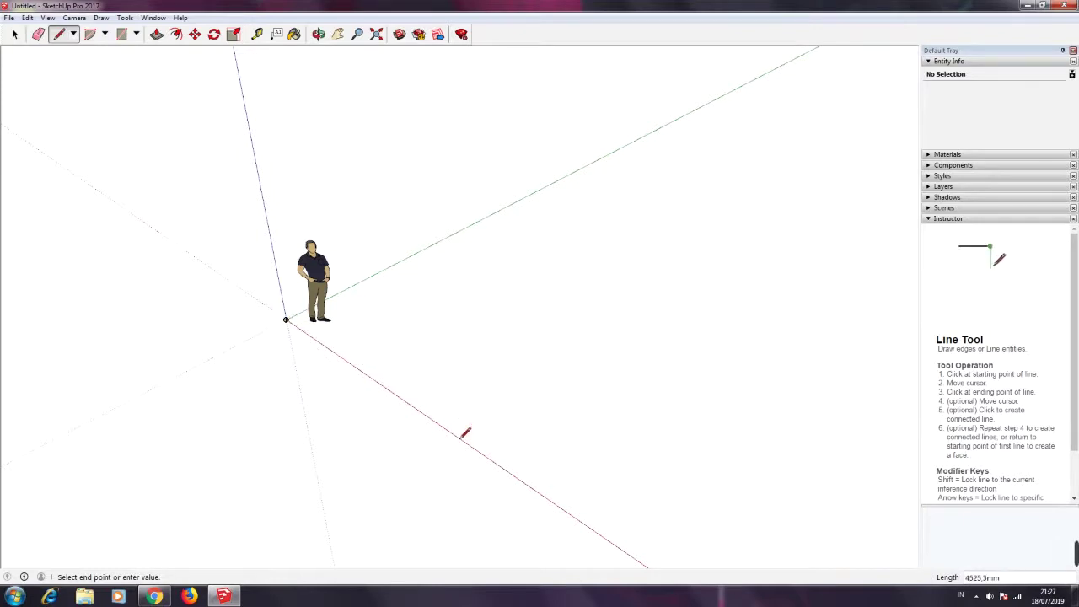
mouse_move(449, 421)
middle_mouse_down()
mouse_move(529, 369)
mouse_move(467, 448)
middle_mouse_up()
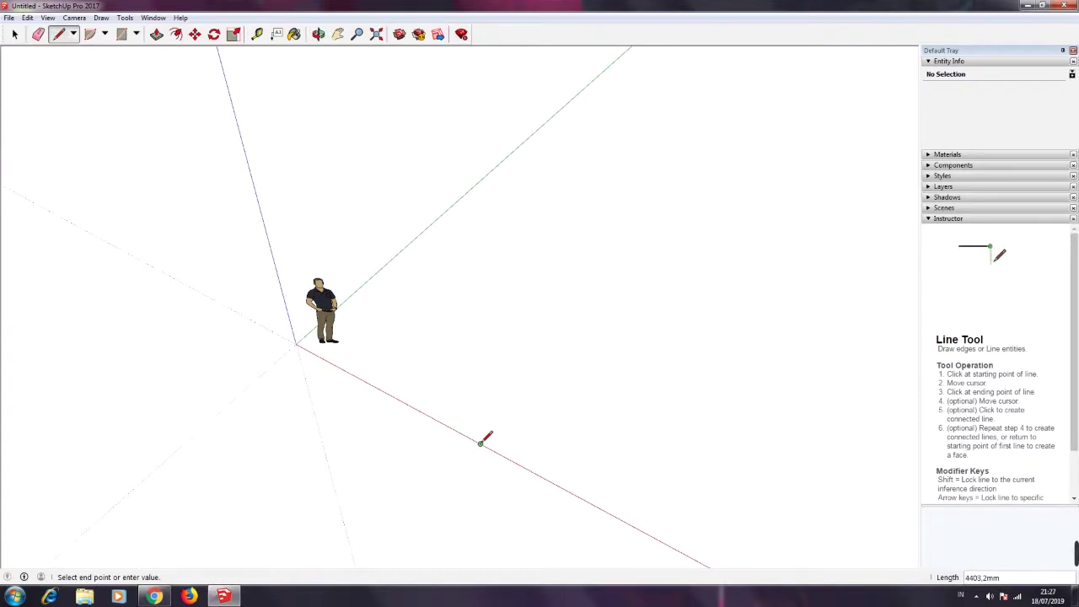
left_click(480, 445)
left_click(419, 527)
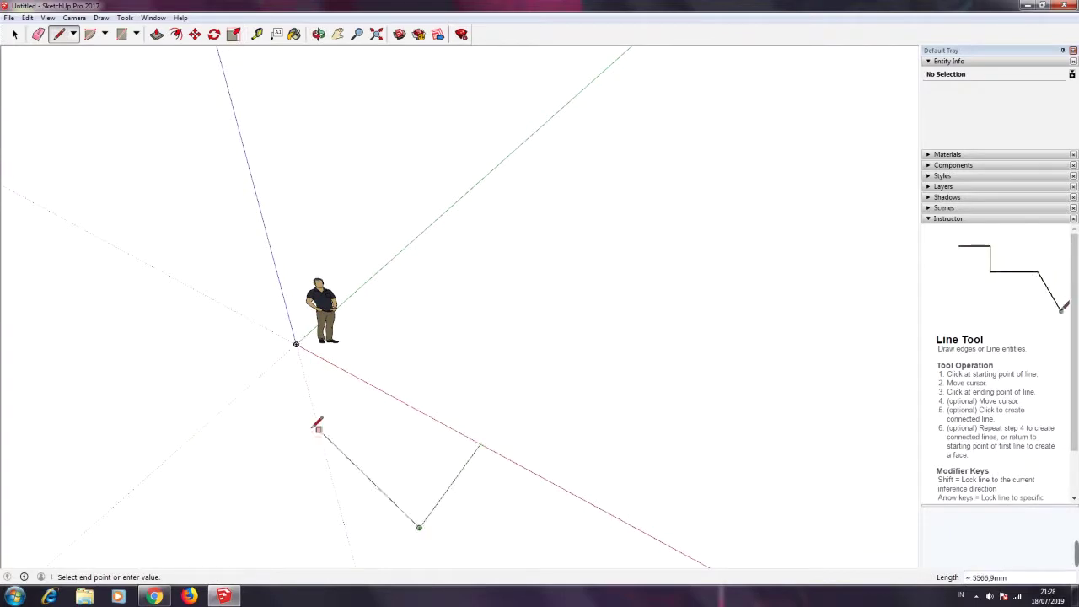
left_click(228, 406)
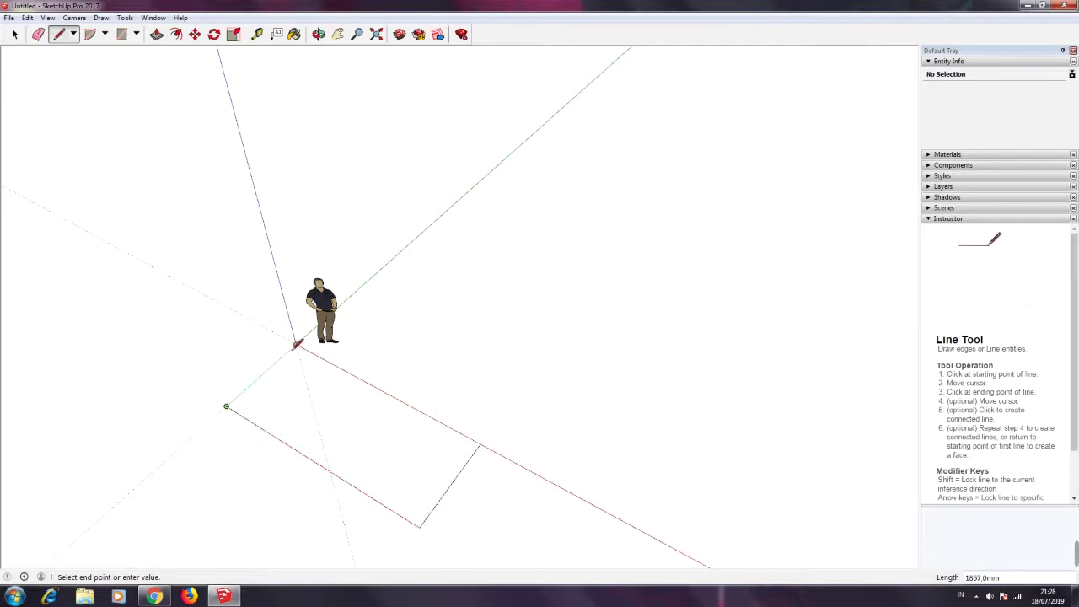
left_click(296, 344)
left_click(14, 34)
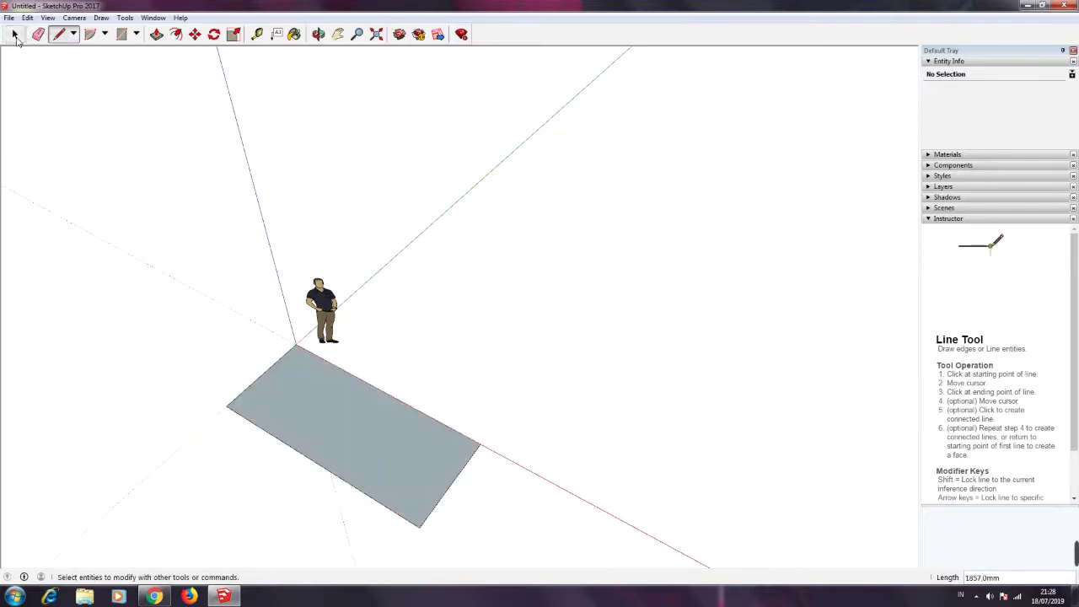
left_click(397, 446)
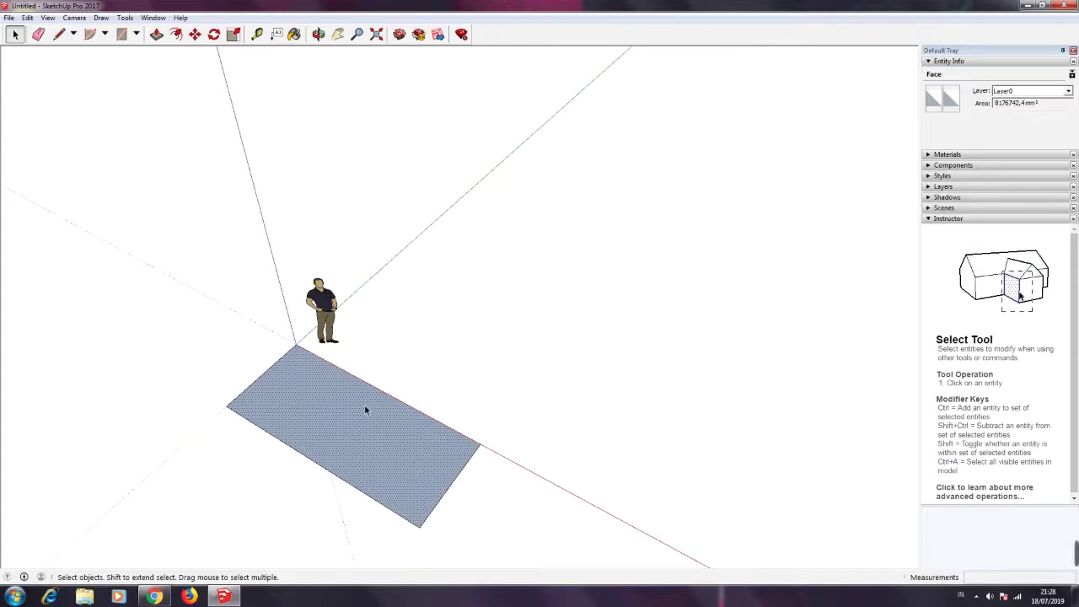
left_click(94, 96)
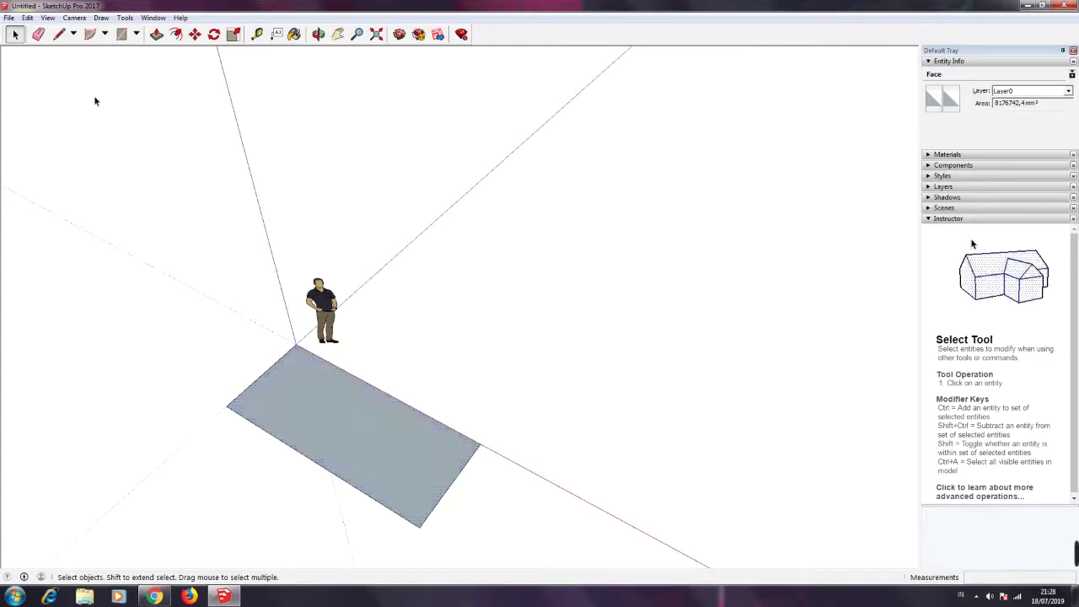
Draw a roughly square face with four line edges to the right of the rectangle
left_click(59, 34)
left_click(525, 250)
left_click(456, 326)
left_click(592, 389)
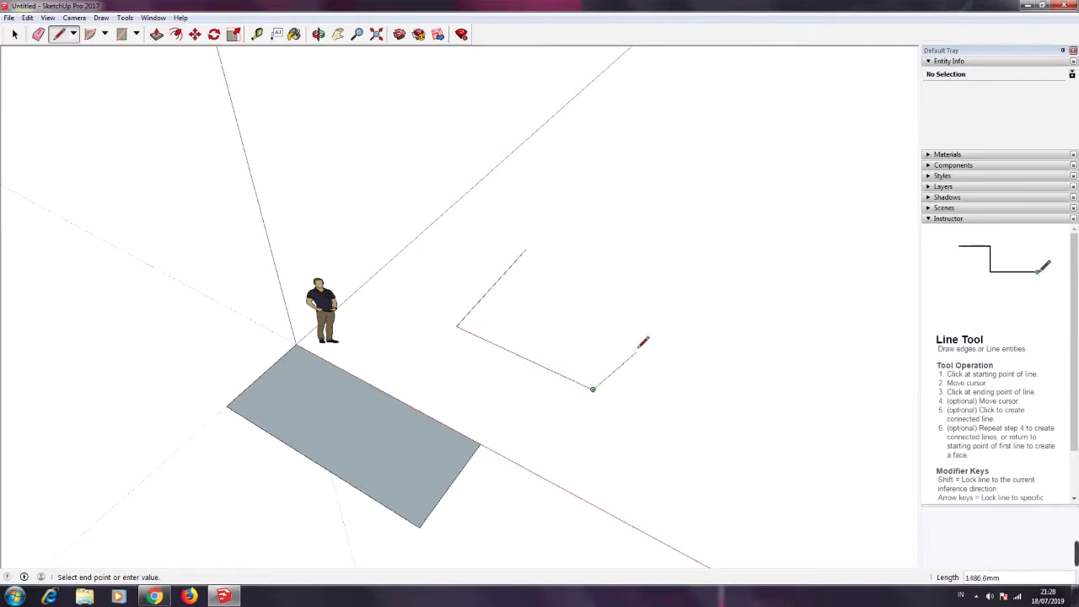
left_click(650, 297)
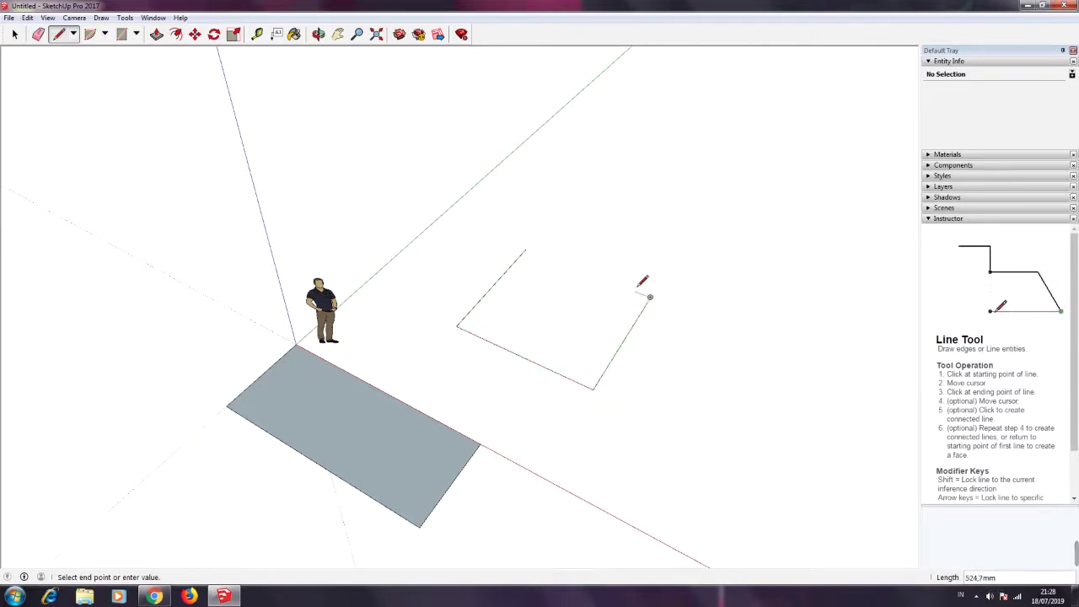
left_click(525, 250)
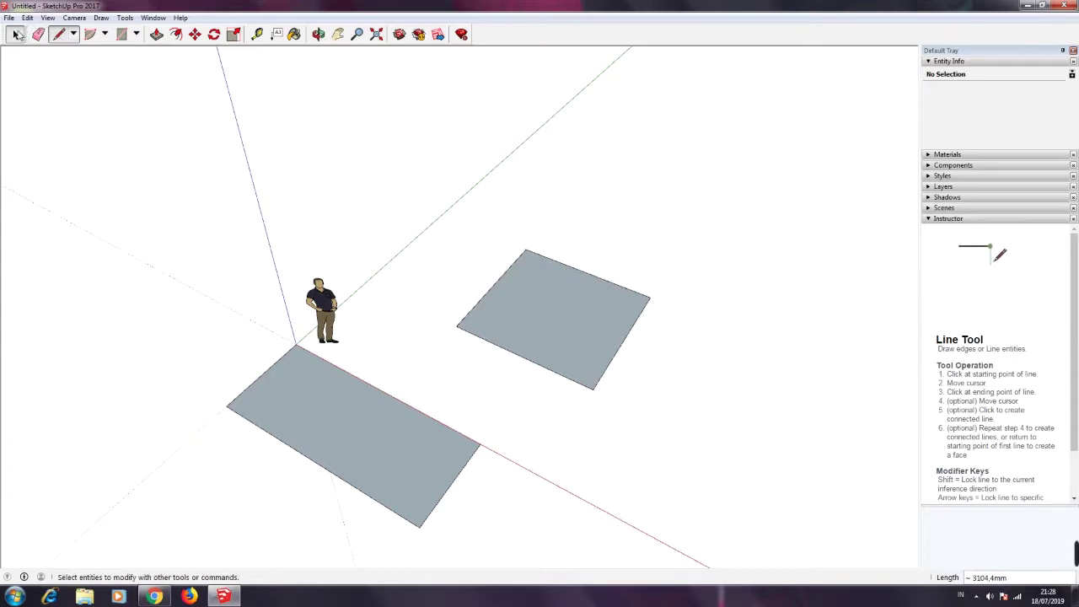
left_click(15, 34)
left_click(73, 34)
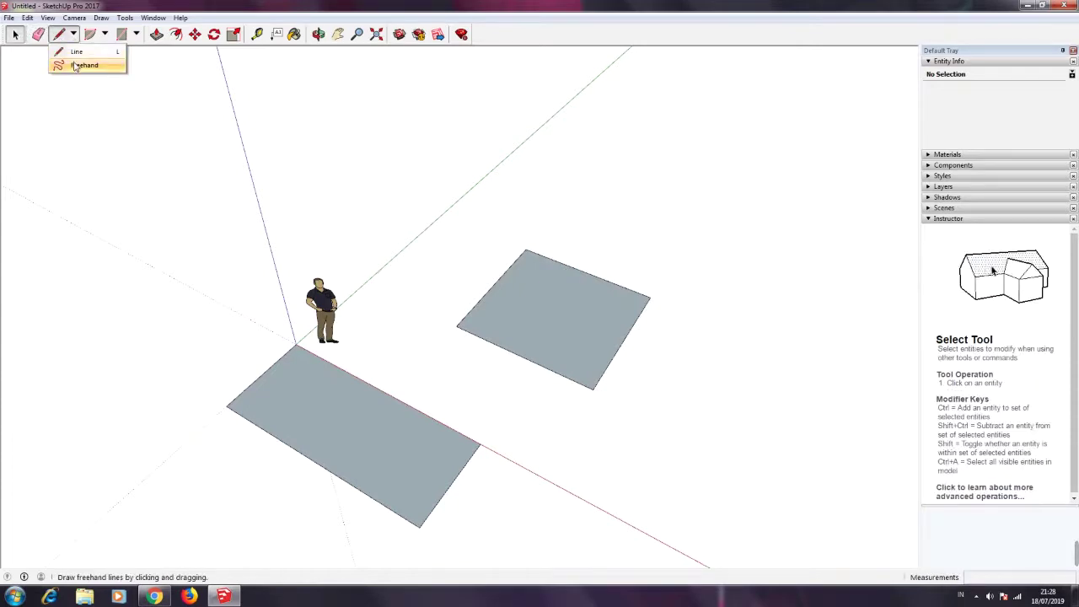
Sketch a closed irregular freehand blob face at the lower right
left_click(75, 65)
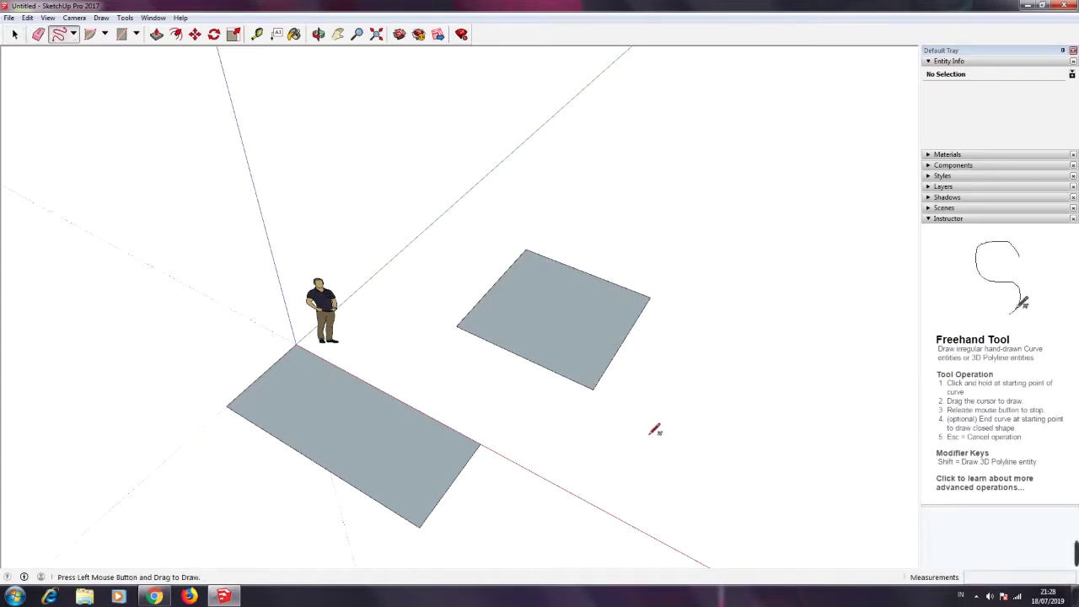
left_click_drag(646, 415, 786, 431)
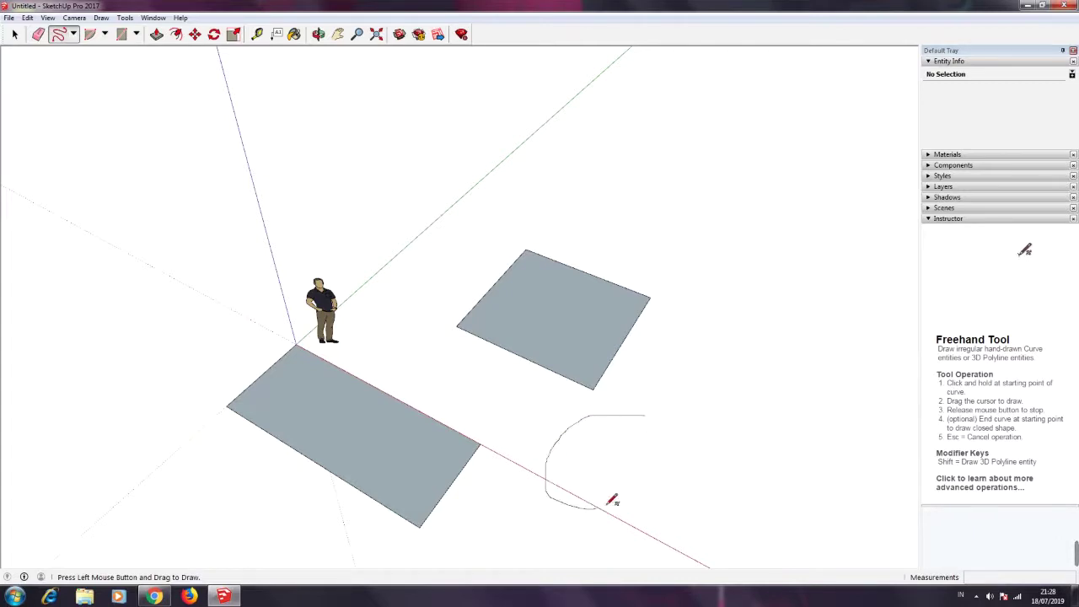
left_click_drag(747, 354, 662, 382)
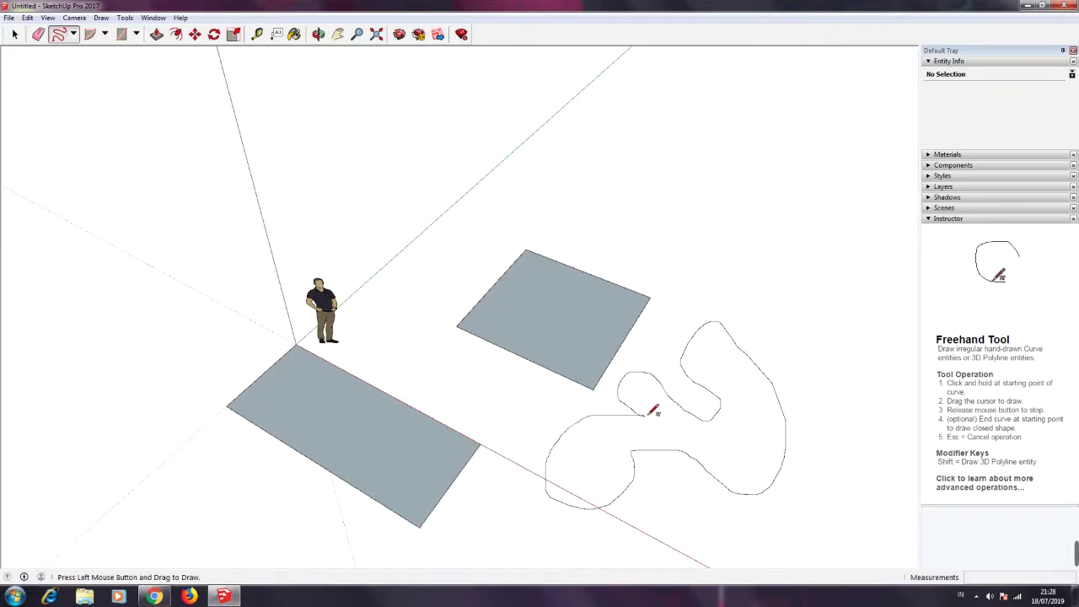
left_click_drag(625, 398, 663, 415)
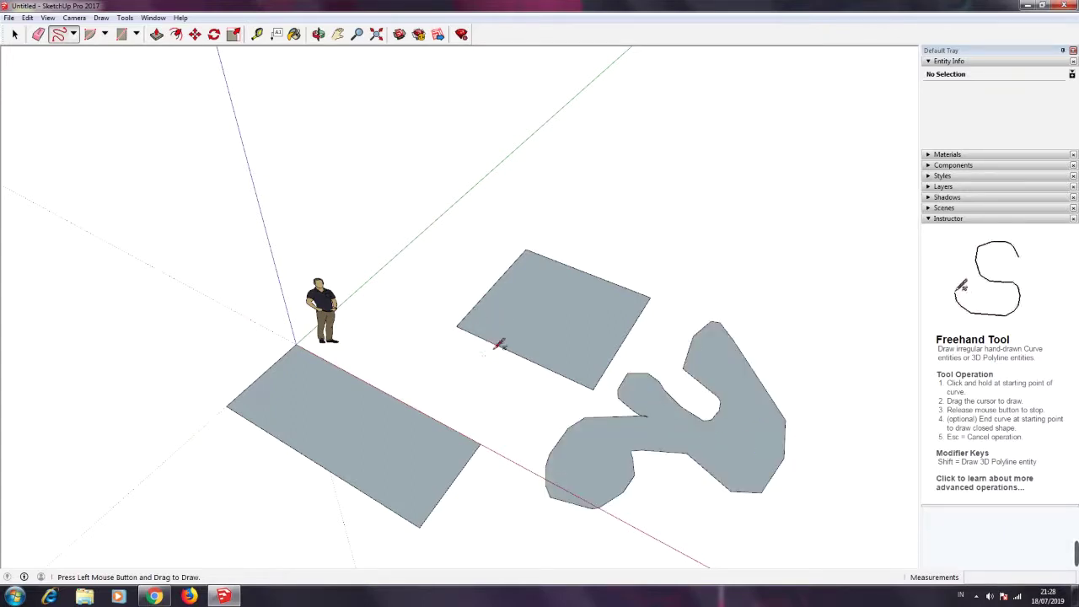
Draw two freehand curves forming a winding path from the square to the rectangle
left_click_drag(495, 344, 394, 396)
mouse_move(531, 362)
left_mouse_down()
mouse_move(486, 403)
mouse_move(436, 412)
left_mouse_up()
left_click(16, 35)
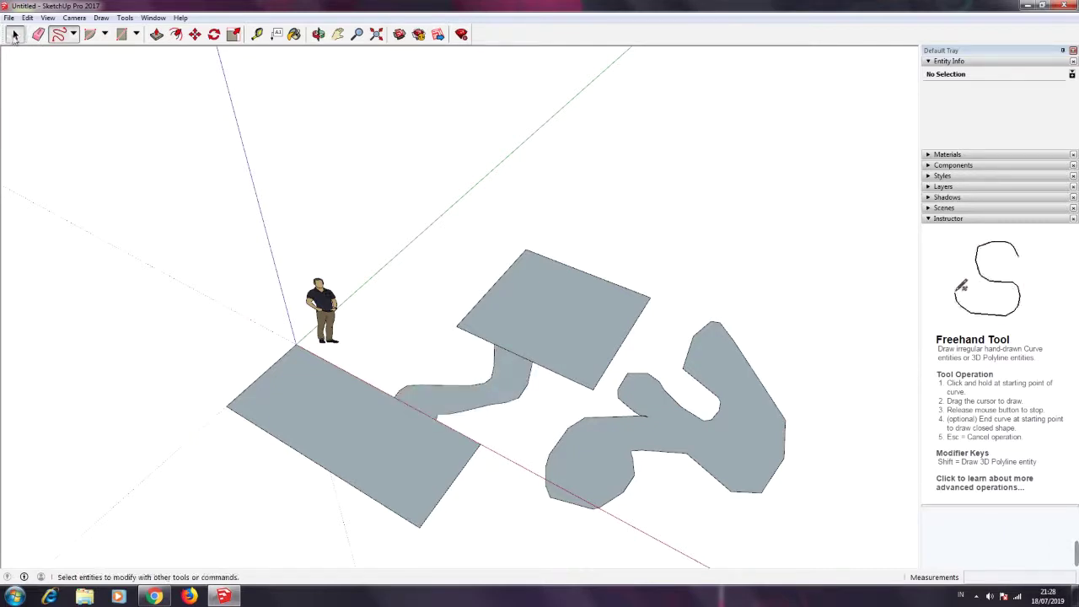
Select the path with both rectangles and try moving them, then cancel the move
left_click(446, 389)
triple_click(447, 390)
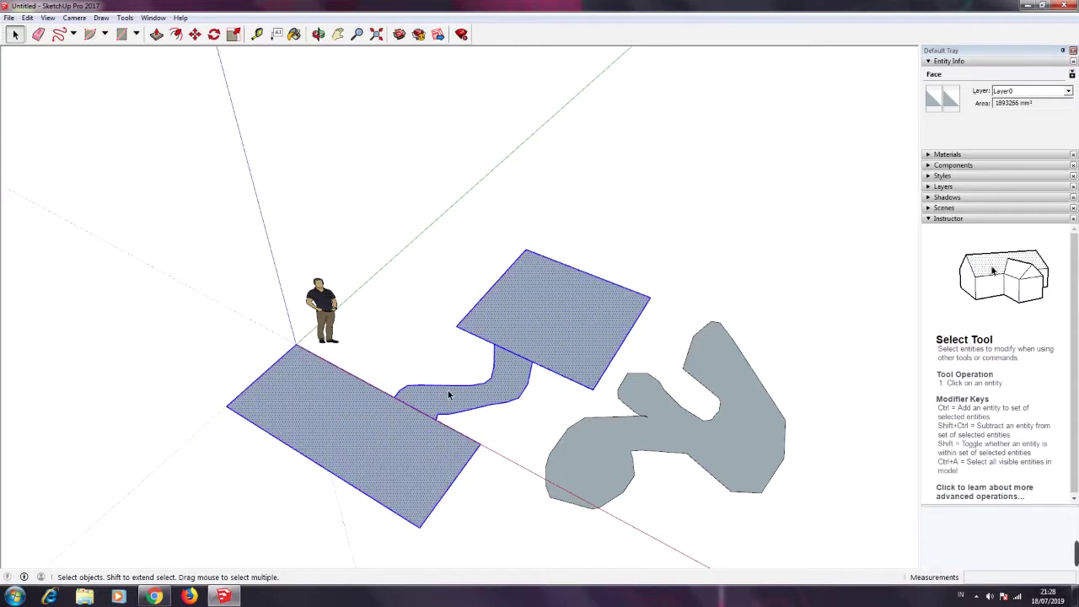
left_click(464, 395)
triple_click(465, 392)
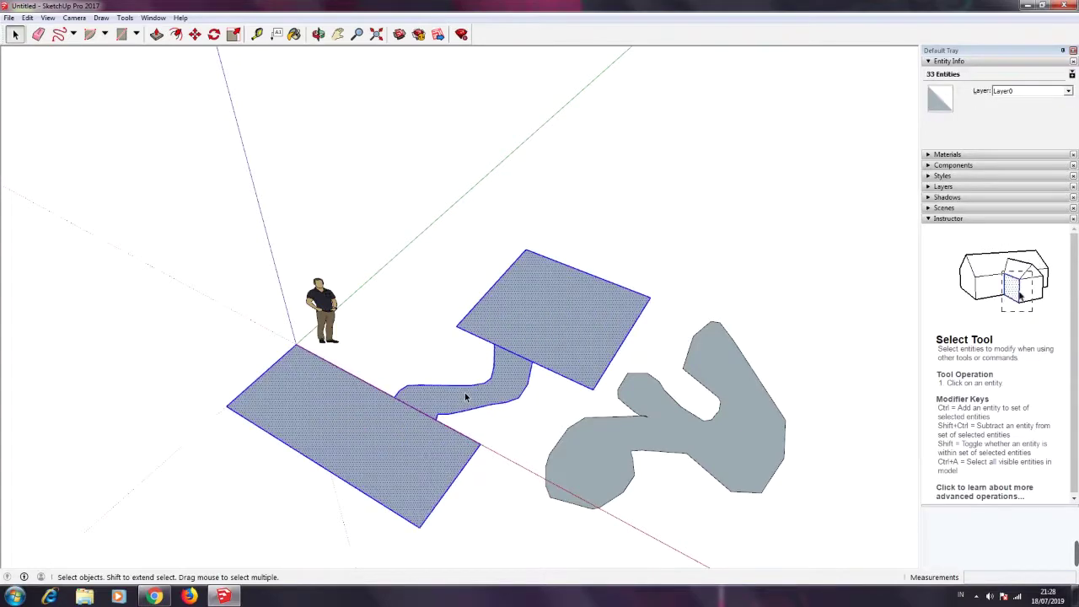
left_click(195, 34)
left_click(562, 302)
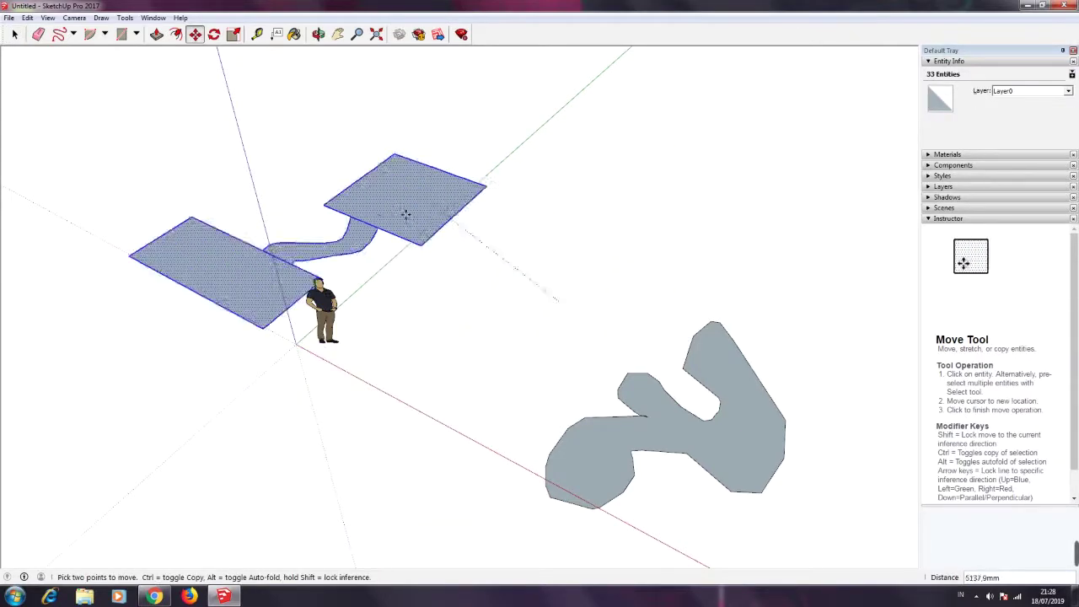
key("Escape")
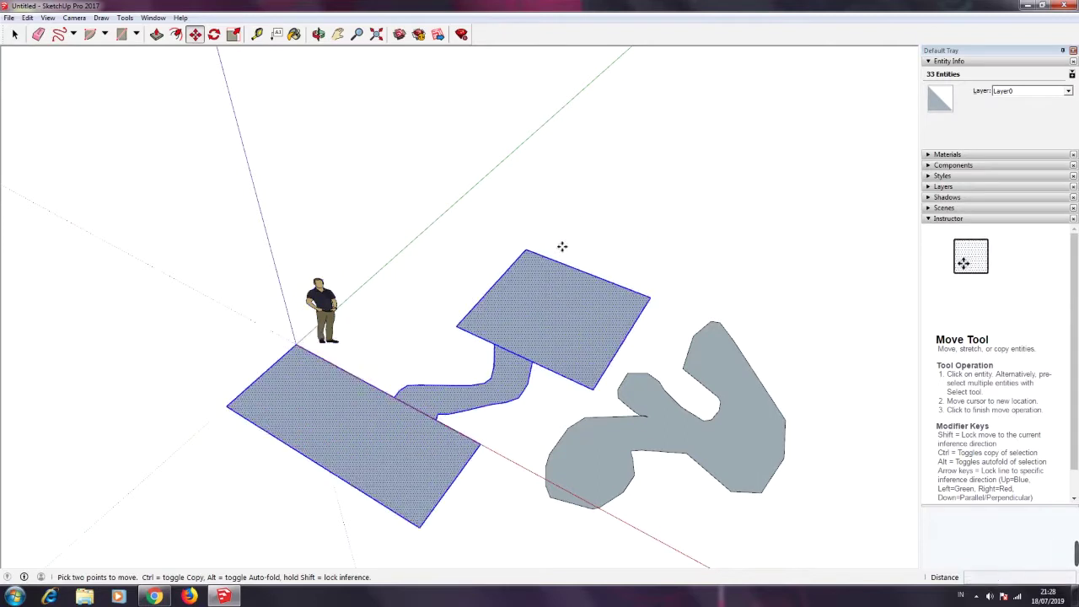
left_click(14, 34)
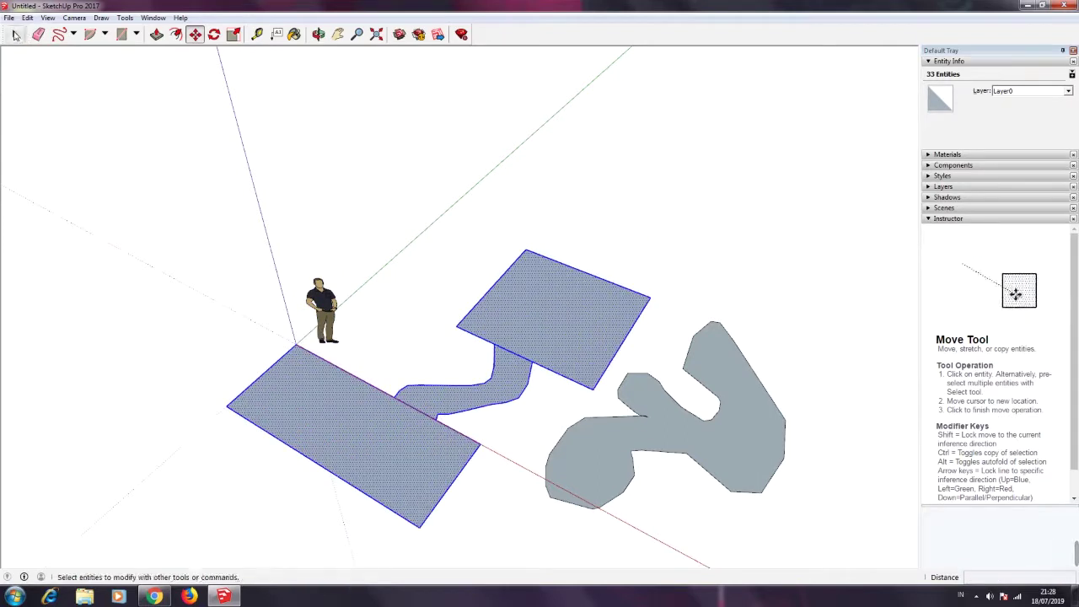
left_click(364, 280)
Select the path's upper curved edge and try moving it, then cancel
left_click(445, 385)
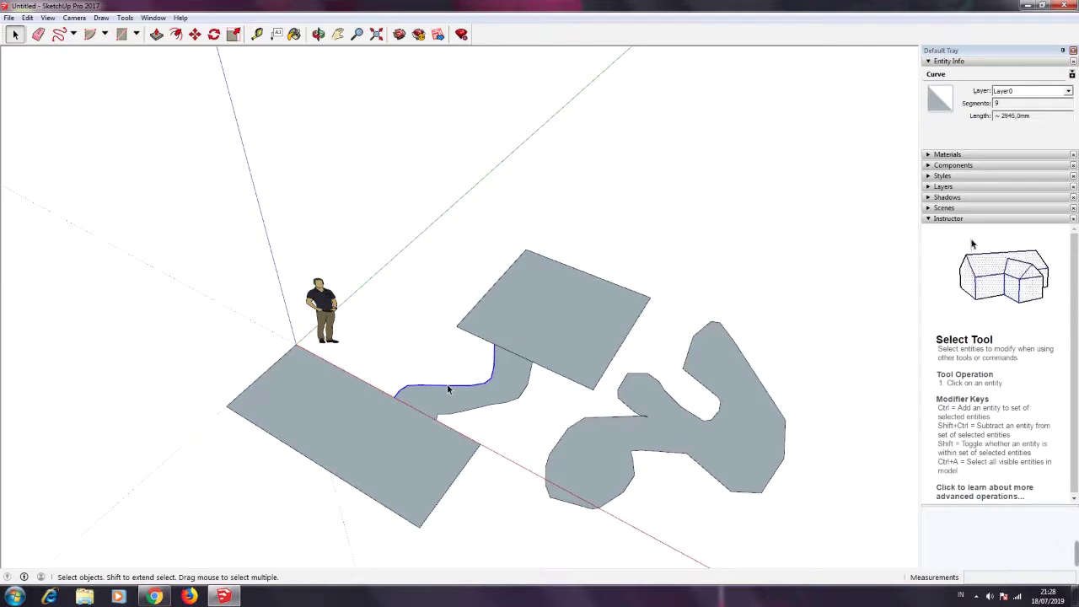
left_click(195, 34)
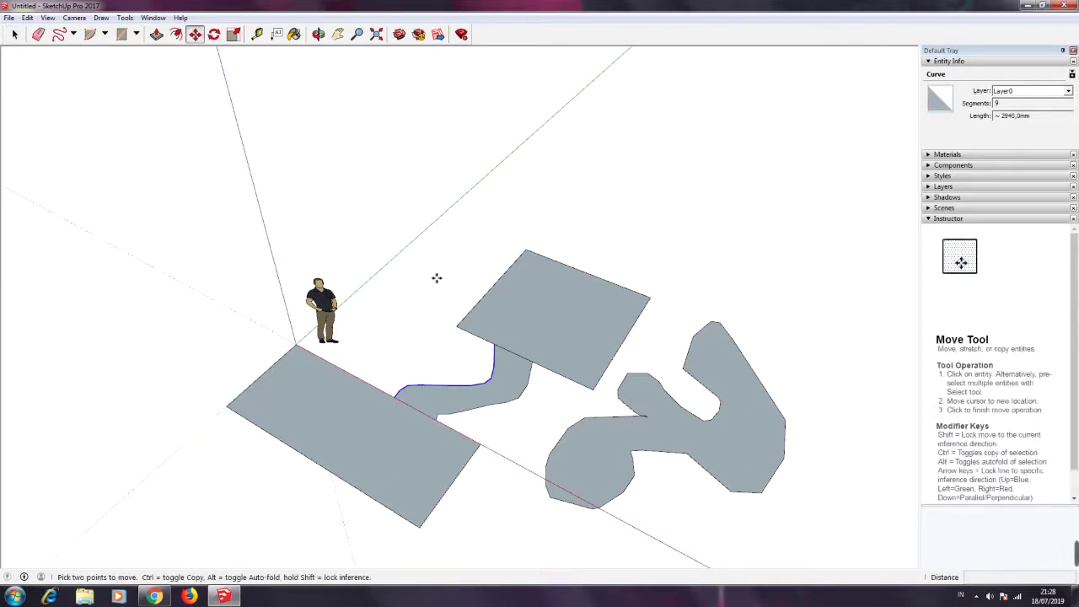
left_click(401, 403)
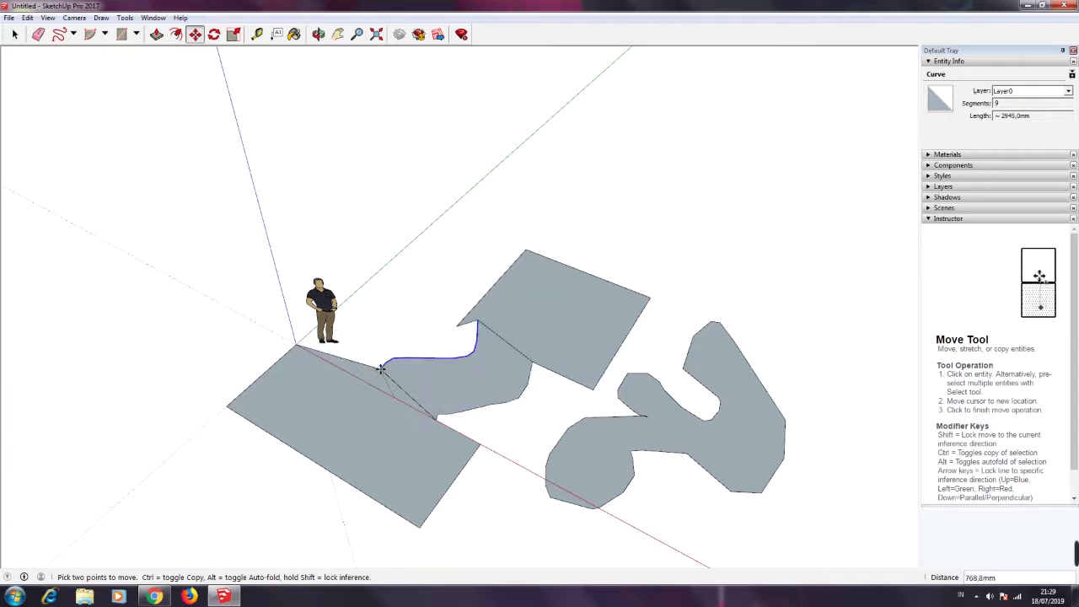
key("Escape")
key("space")
left_click(135, 85)
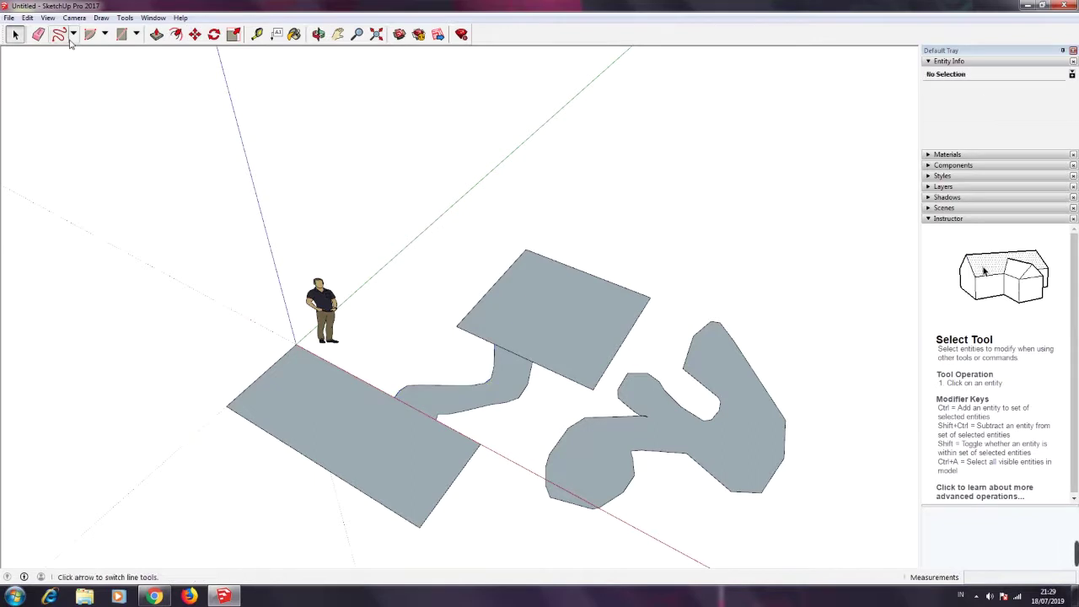
Show the Line and Freehand options in the line-tools dropdown
left_click(73, 36)
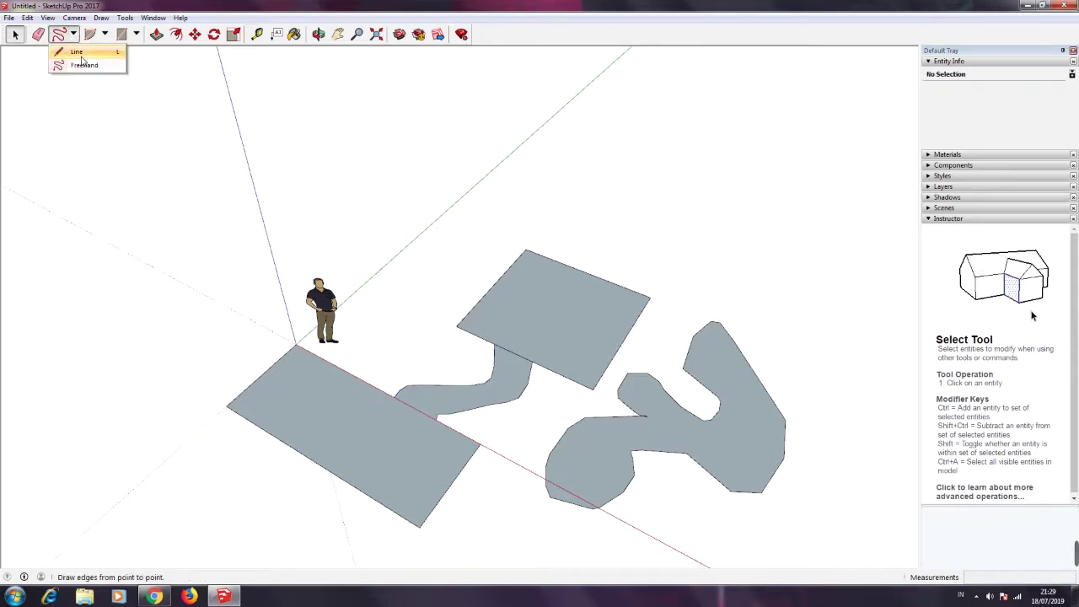
left_click(438, 272)
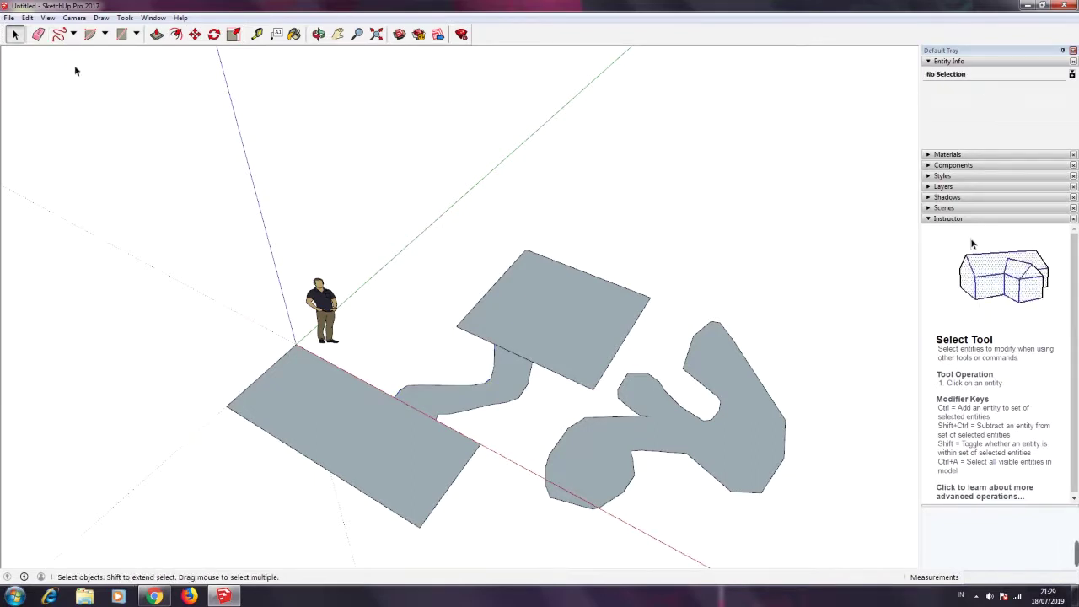
left_click(73, 36)
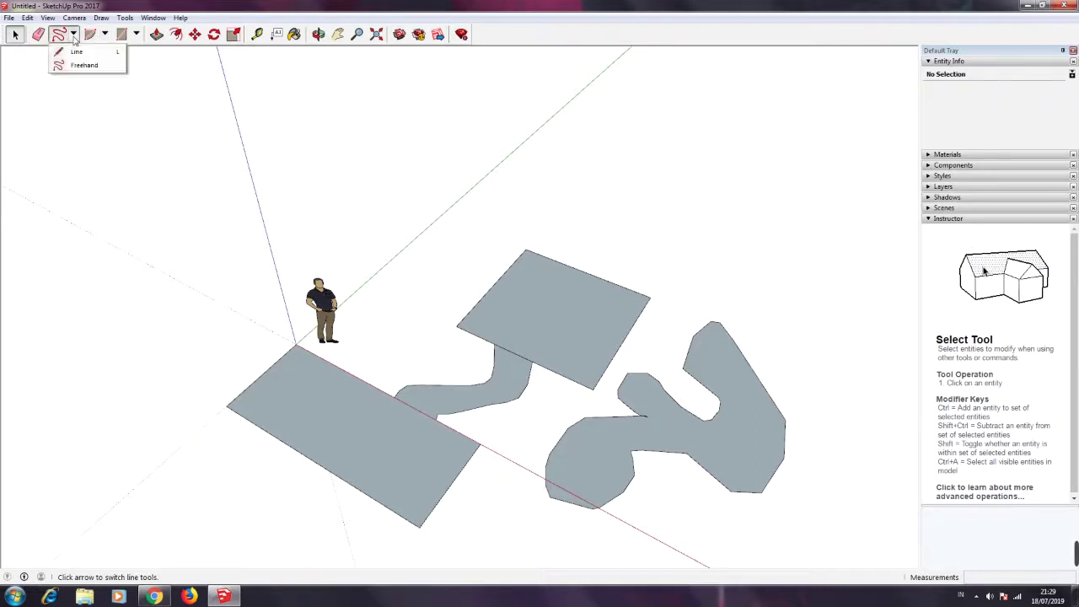
Delete the square, connector and rectangle together, then the freehand blob
left_click(80, 47)
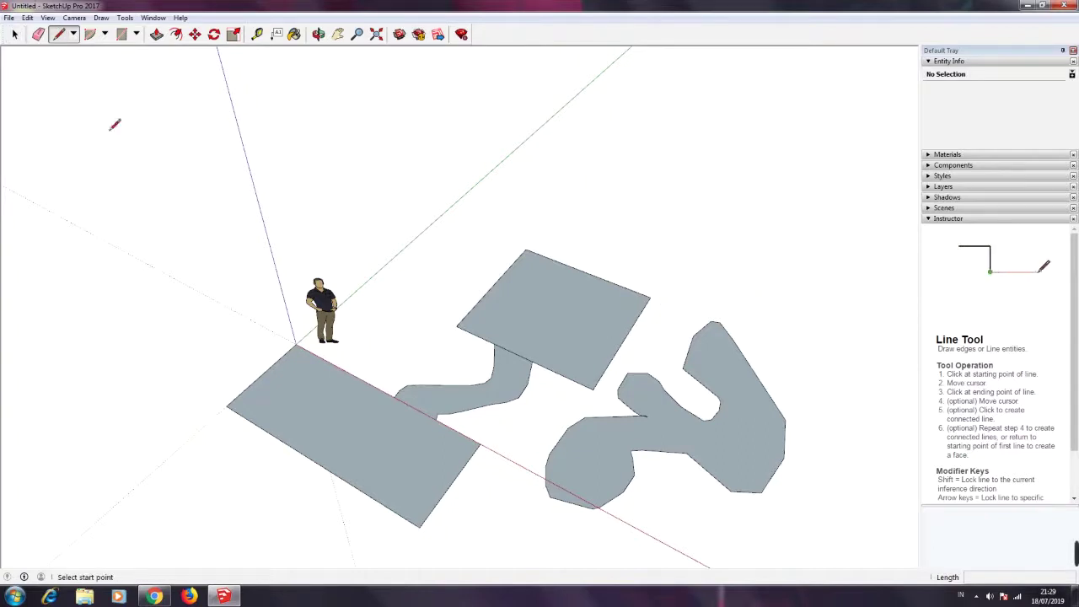
left_click(14, 33)
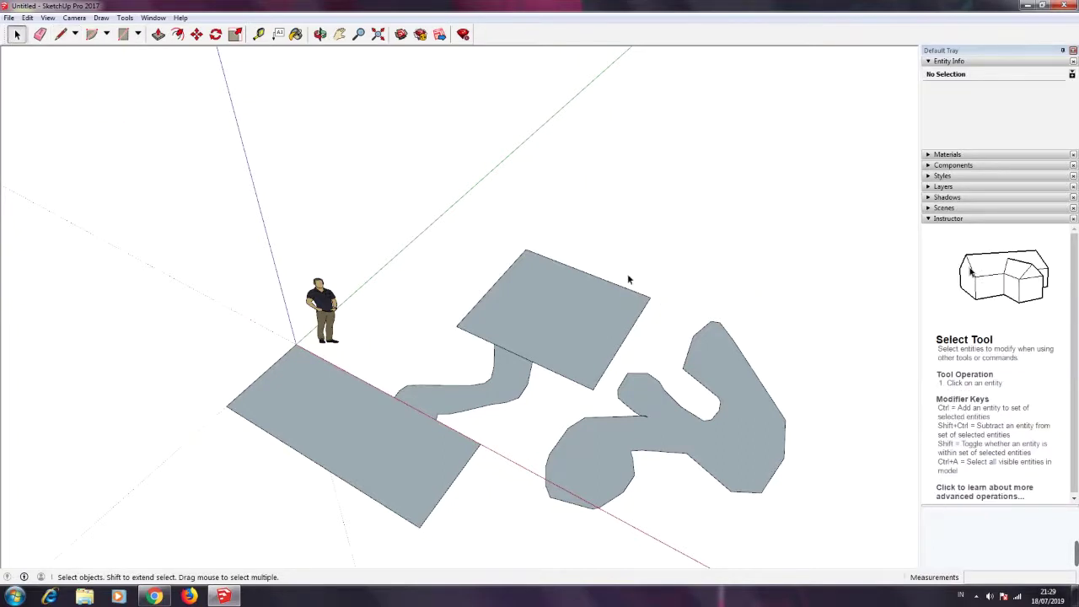
triple_click(618, 305)
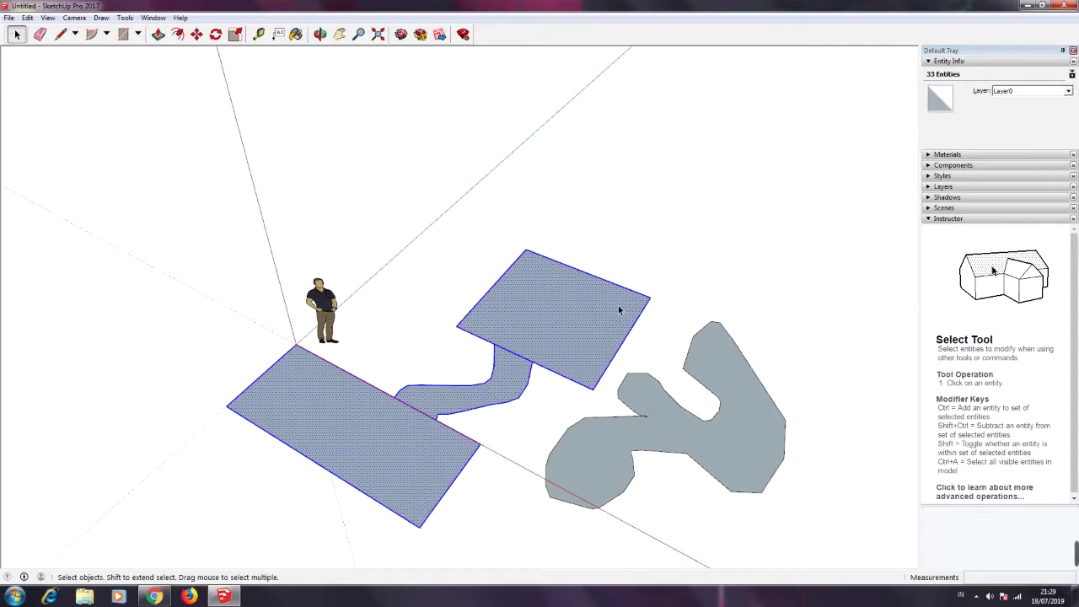
key("Delete")
triple_click(739, 365)
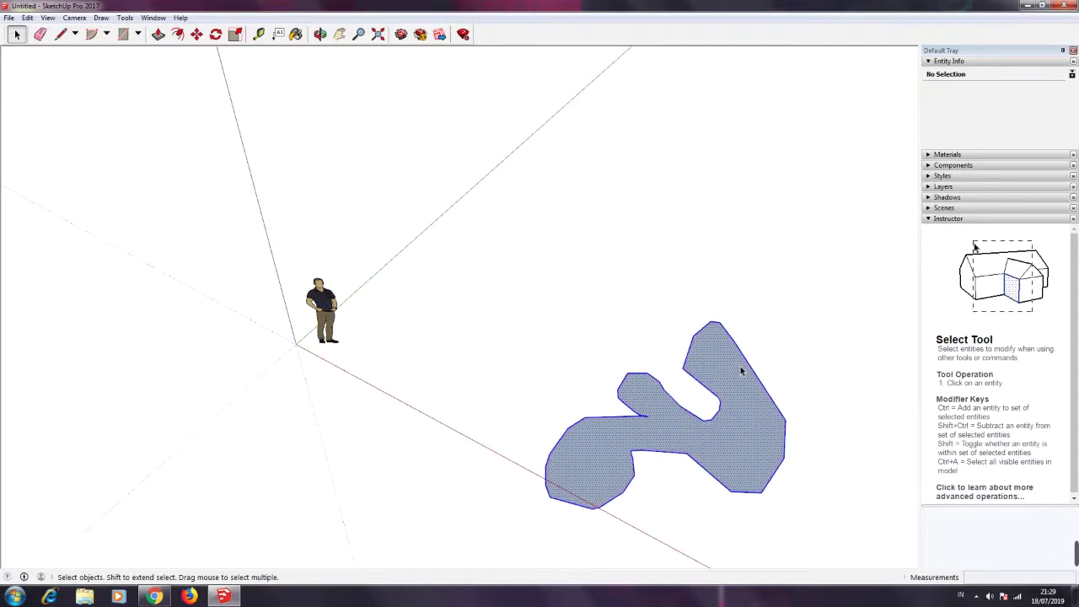
key("Delete")
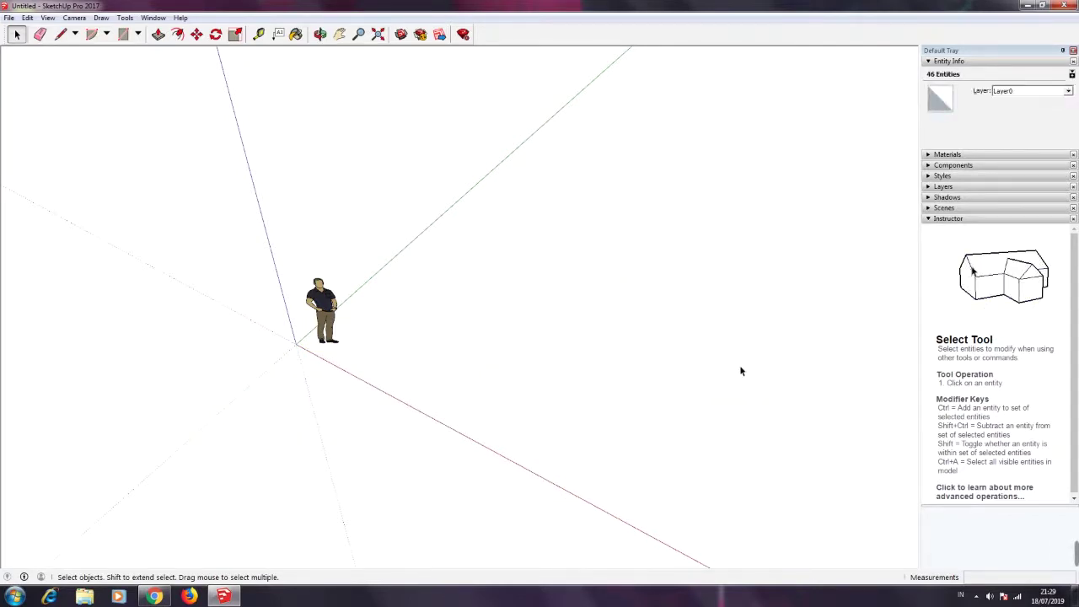
Open and close the arc-drawing tool choices
left_click(138, 35)
left_click(104, 35)
left_click(106, 37)
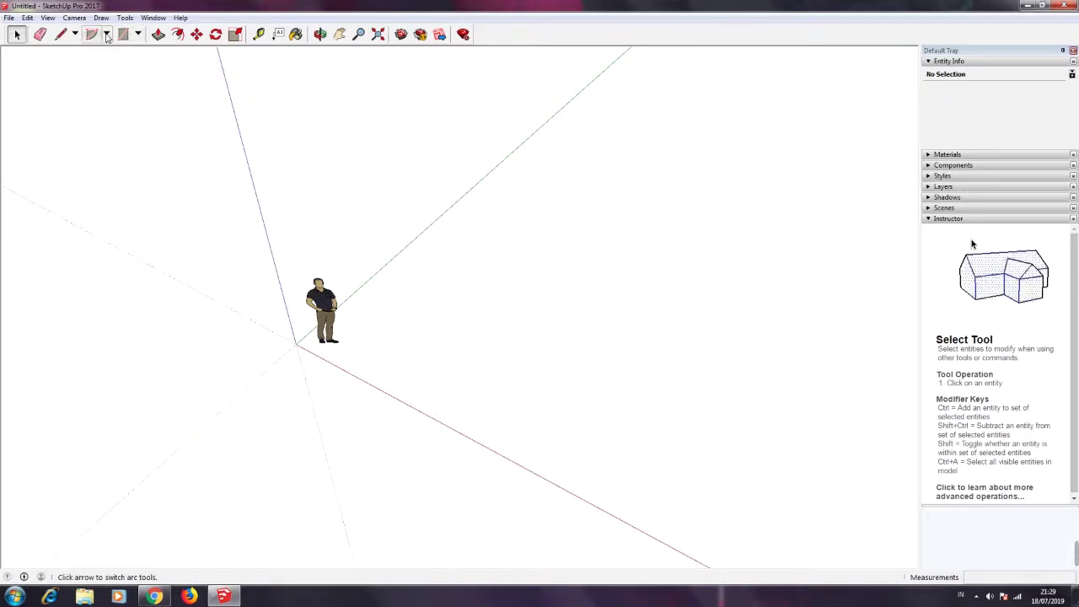
Draw a 90° centre-point arc beside the figure with its radius along the red axis
left_click(107, 36)
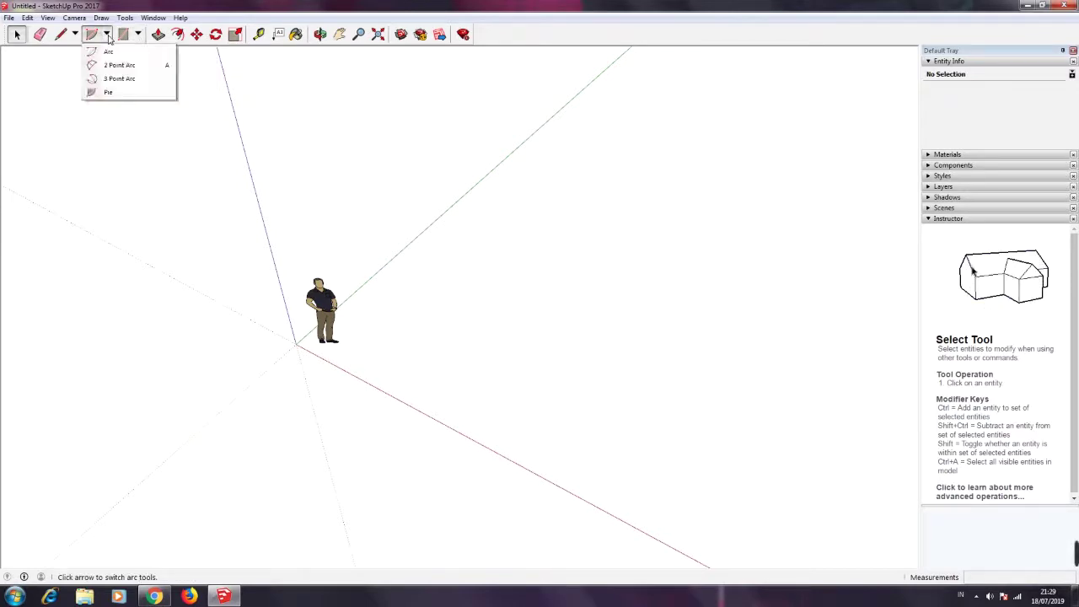
left_click(108, 51)
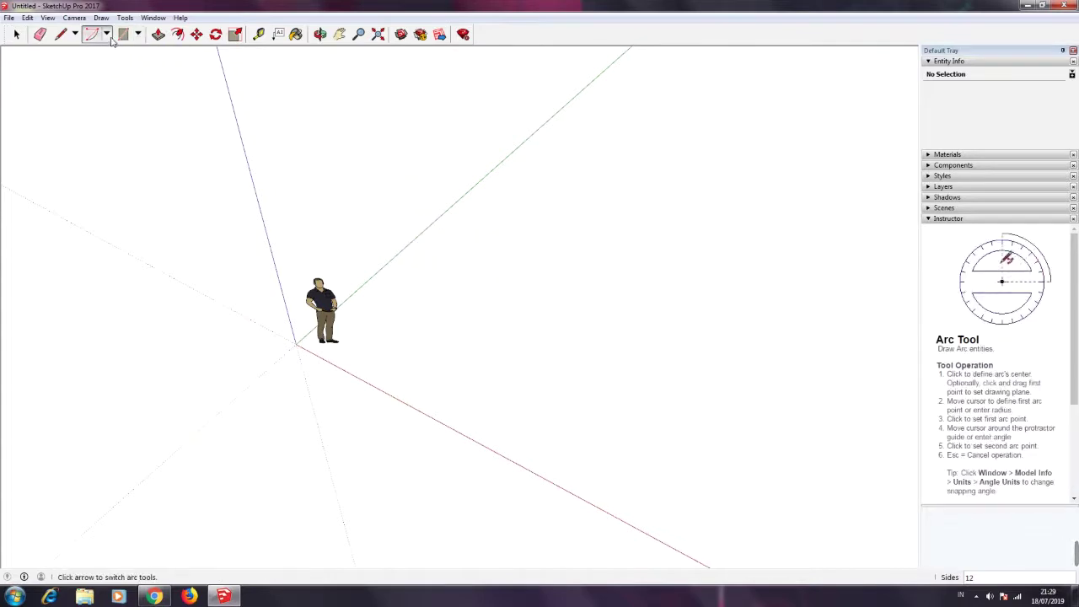
left_click(107, 36)
left_click(108, 52)
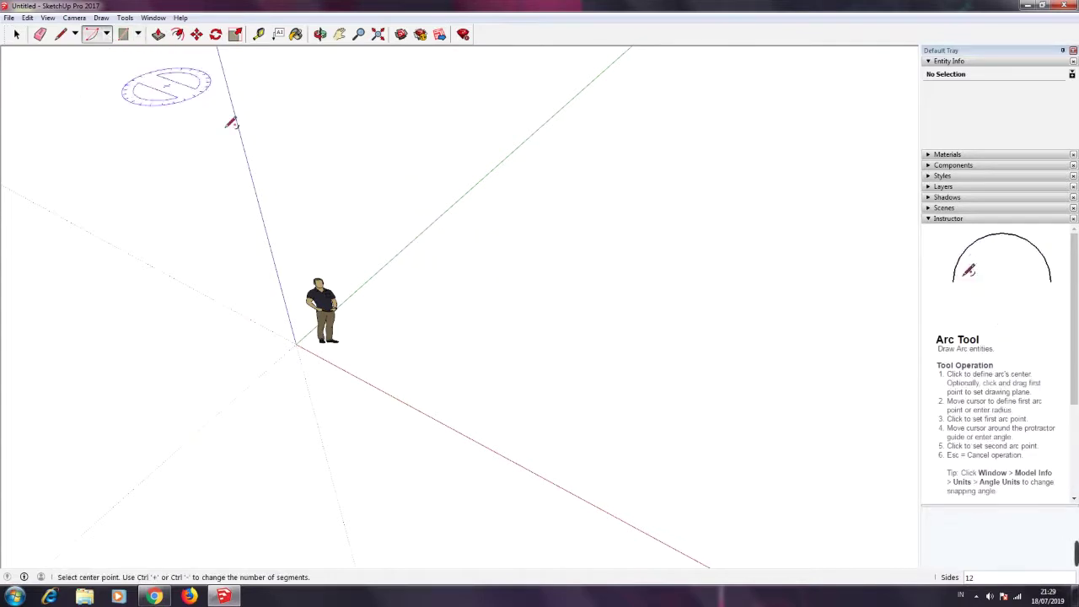
left_click(441, 335)
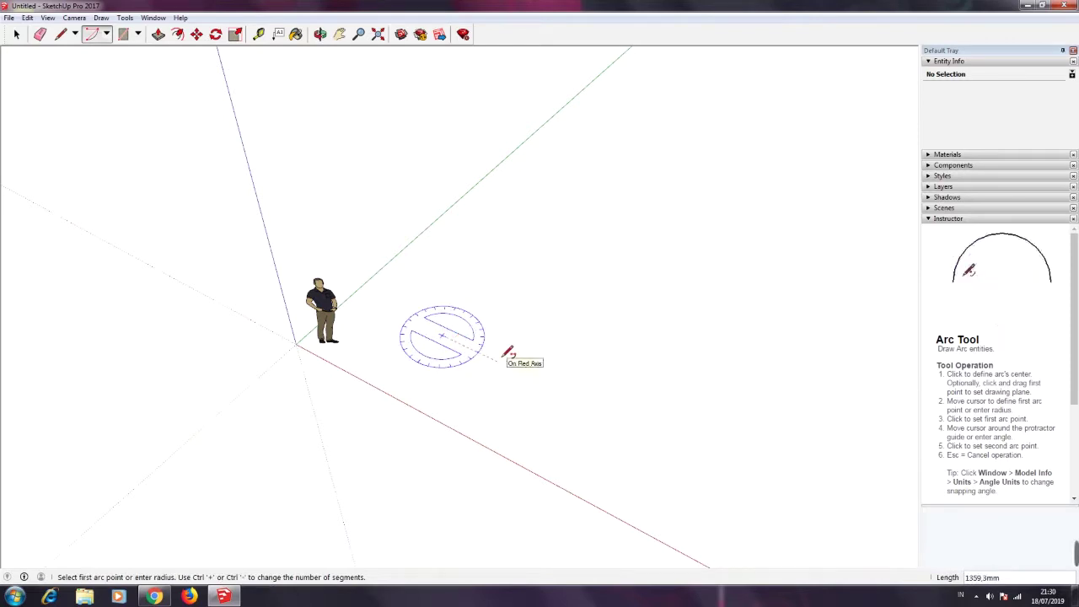
left_click(502, 359)
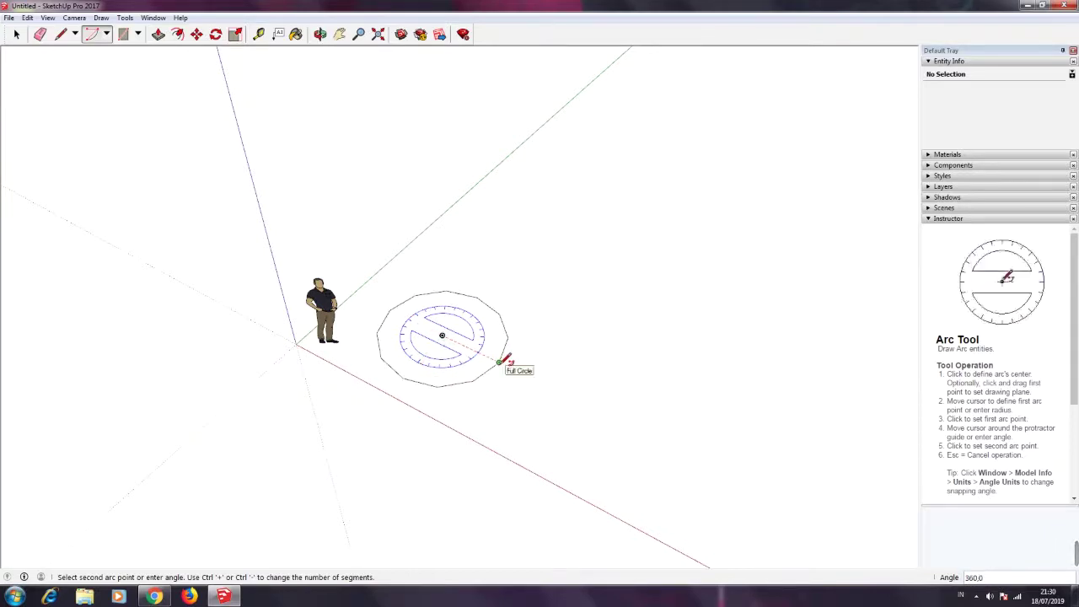
left_click(476, 295)
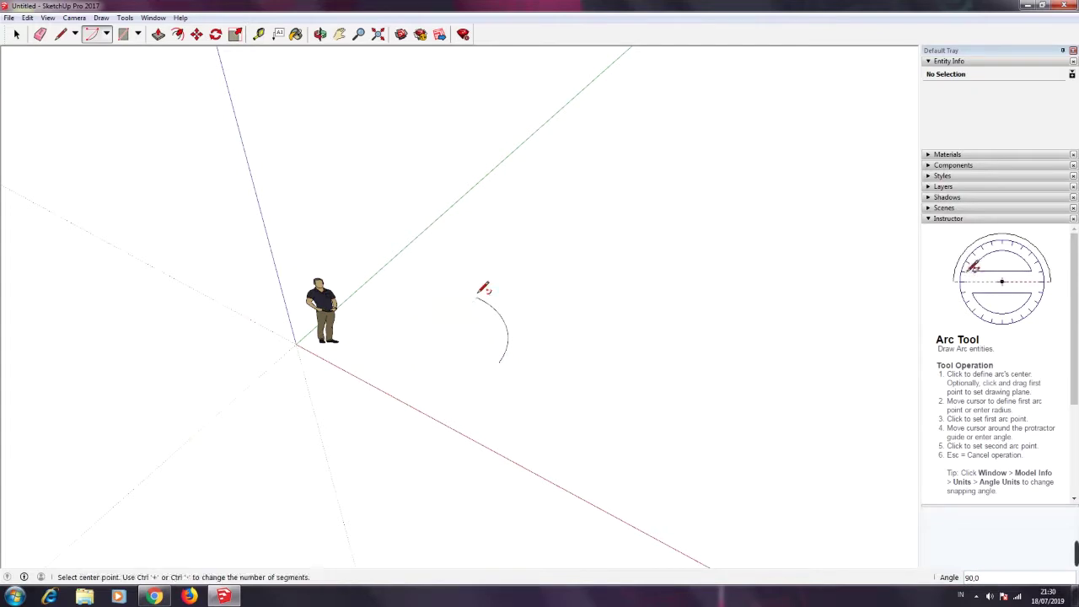
Select the quarter-circle arc, deselect it, and reopen the arc-drawing tool choices
key("space")
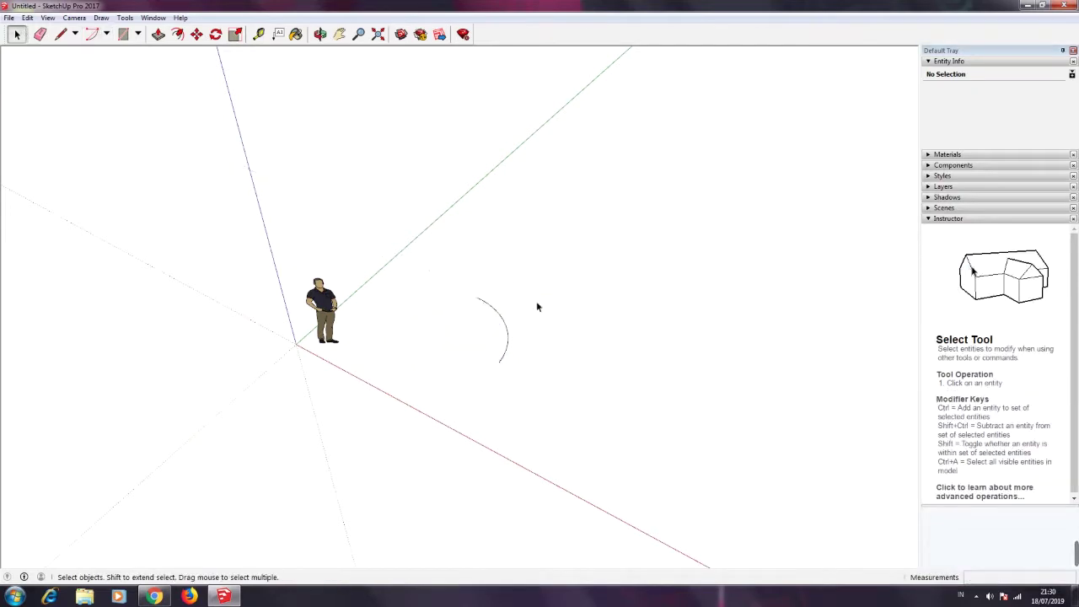
left_click(509, 337)
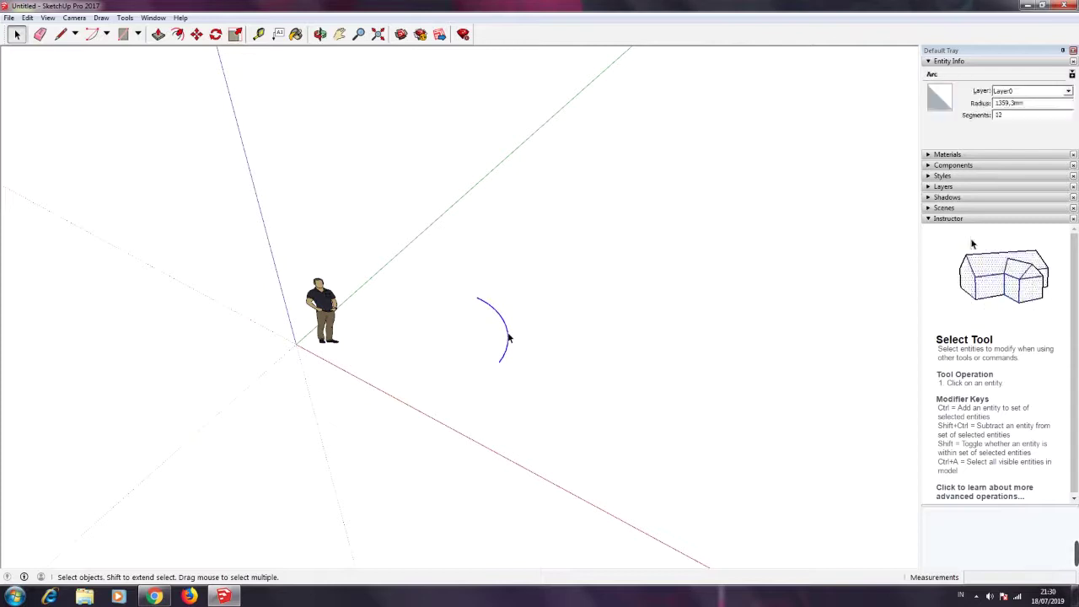
left_click(508, 338)
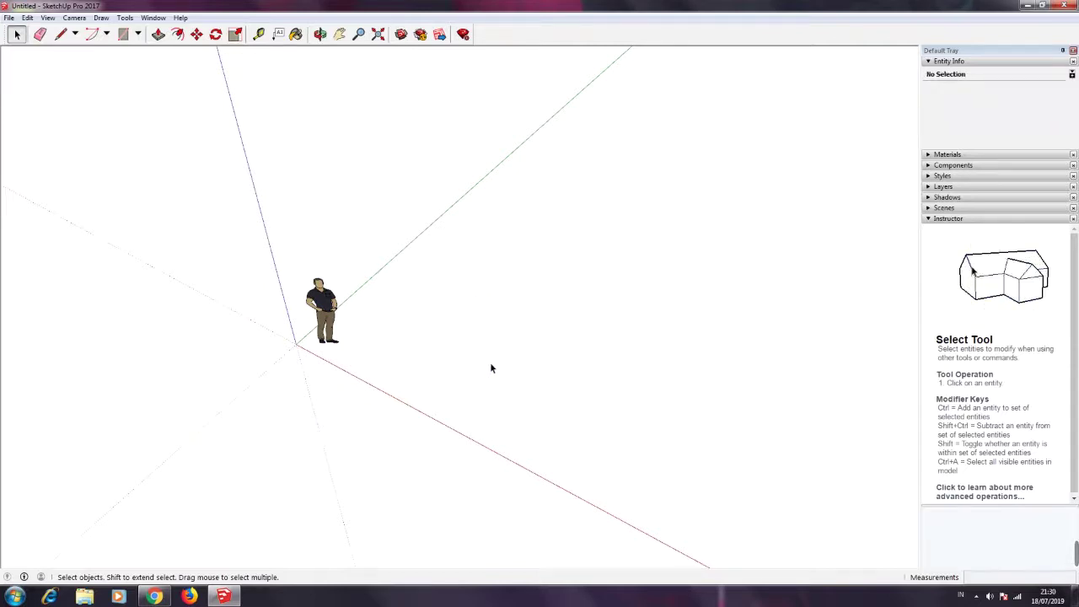
left_click(106, 34)
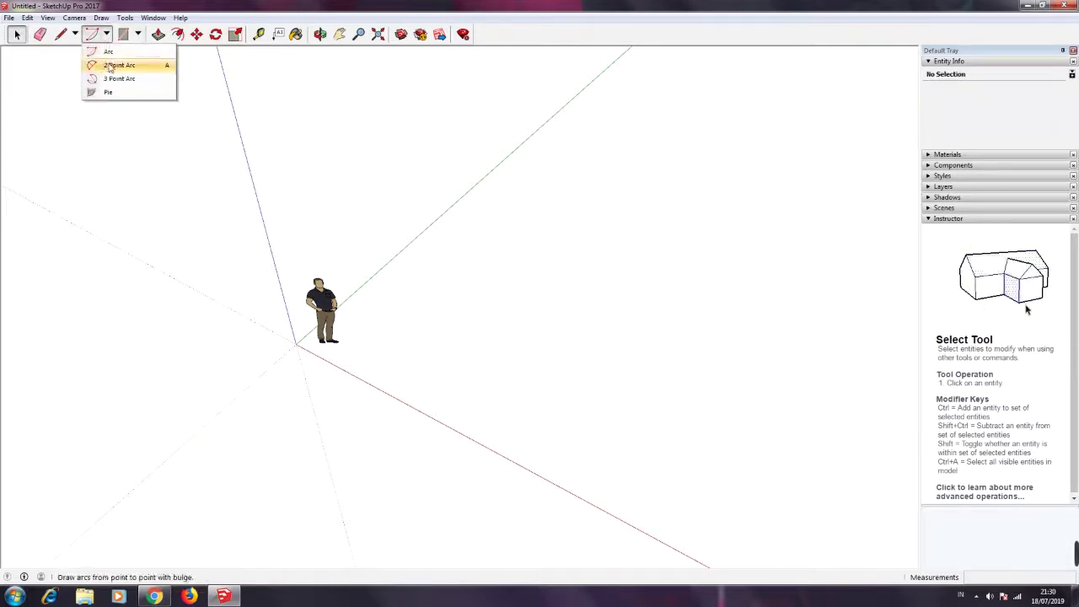
Draw a two-point arc with about 1164.9mm bulge right of the figure, after cancelling a first attempt
left_click(119, 65)
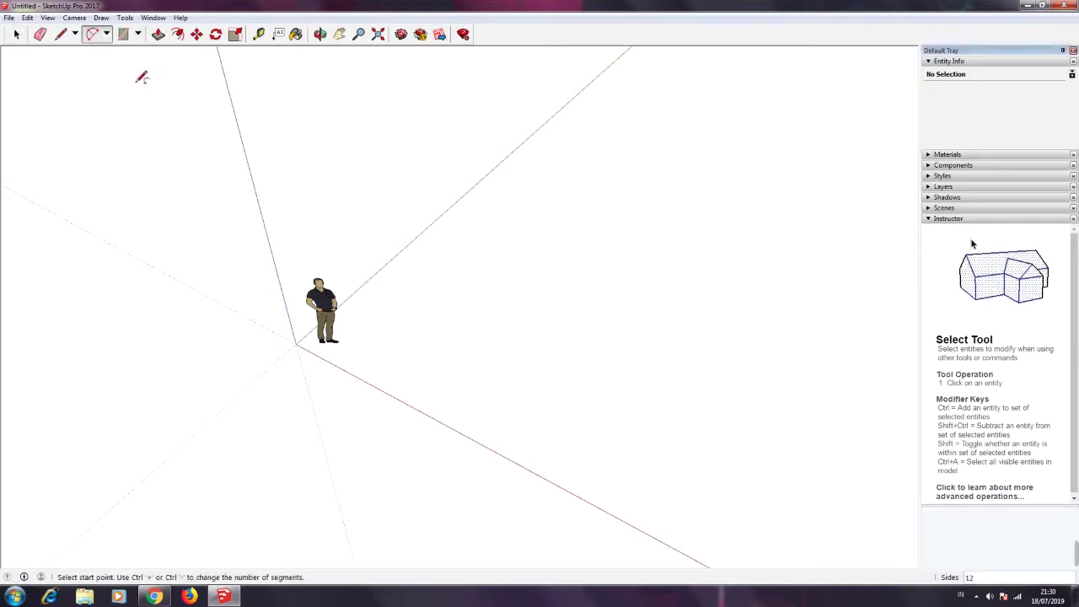
left_click(438, 372)
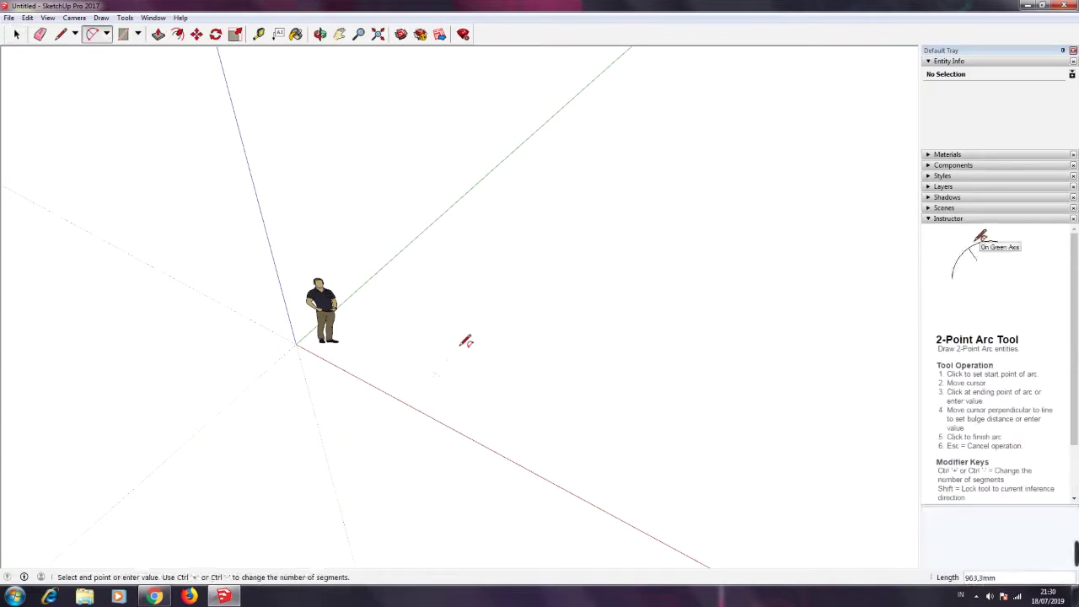
left_click(497, 303)
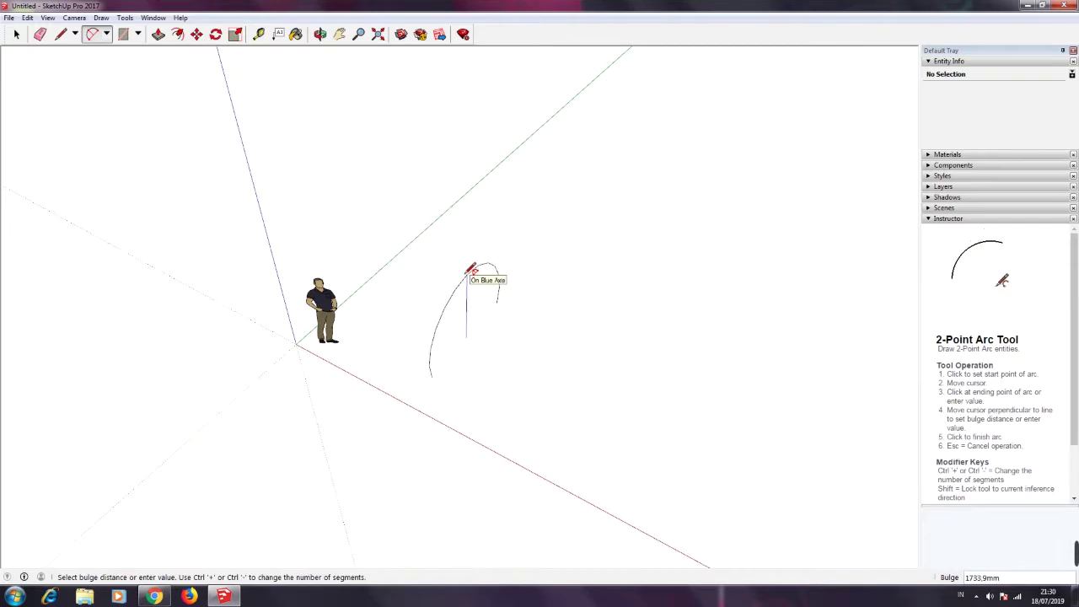
key("Escape")
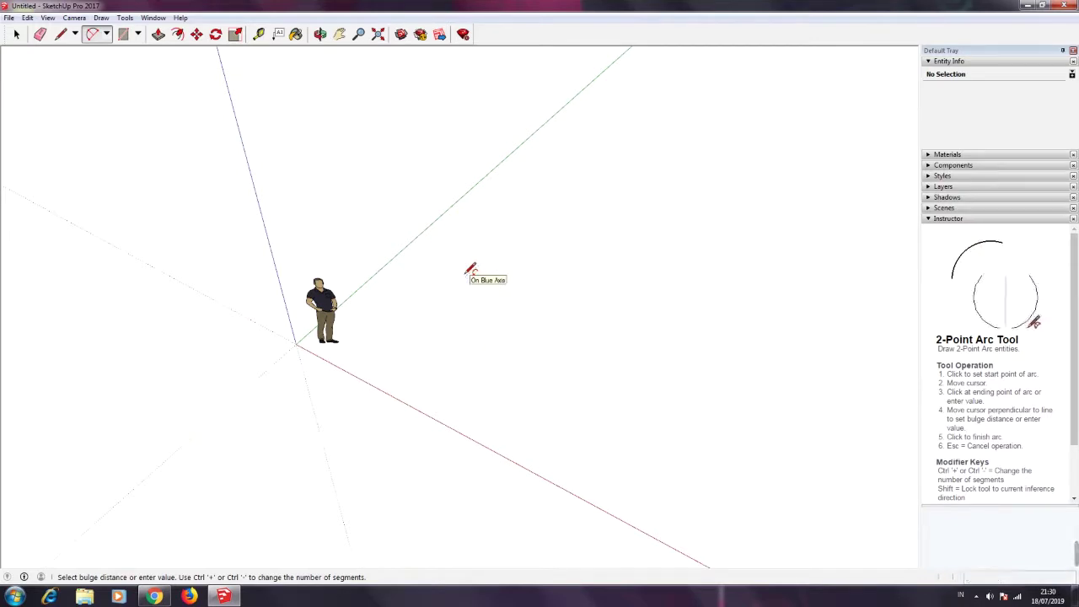
left_click(506, 272)
left_click(505, 270)
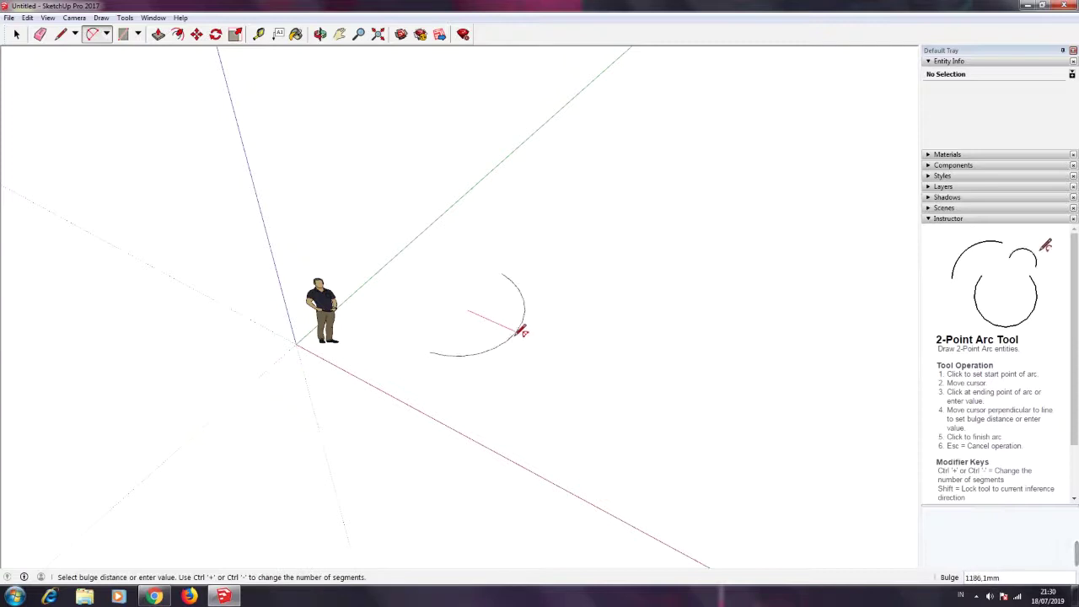
left_click(523, 325)
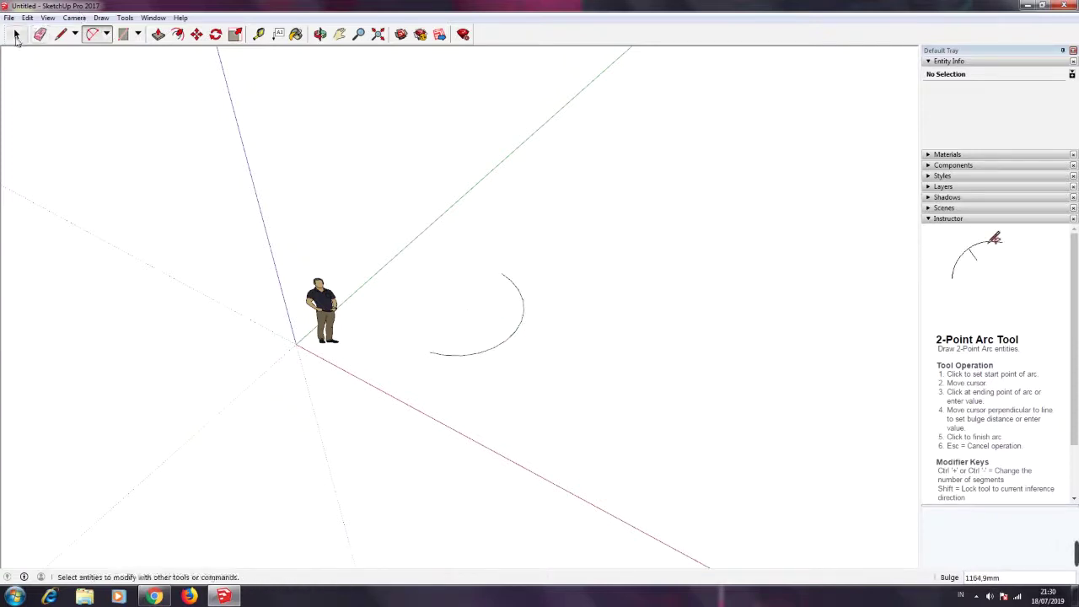
left_click(16, 34)
left_click(96, 35)
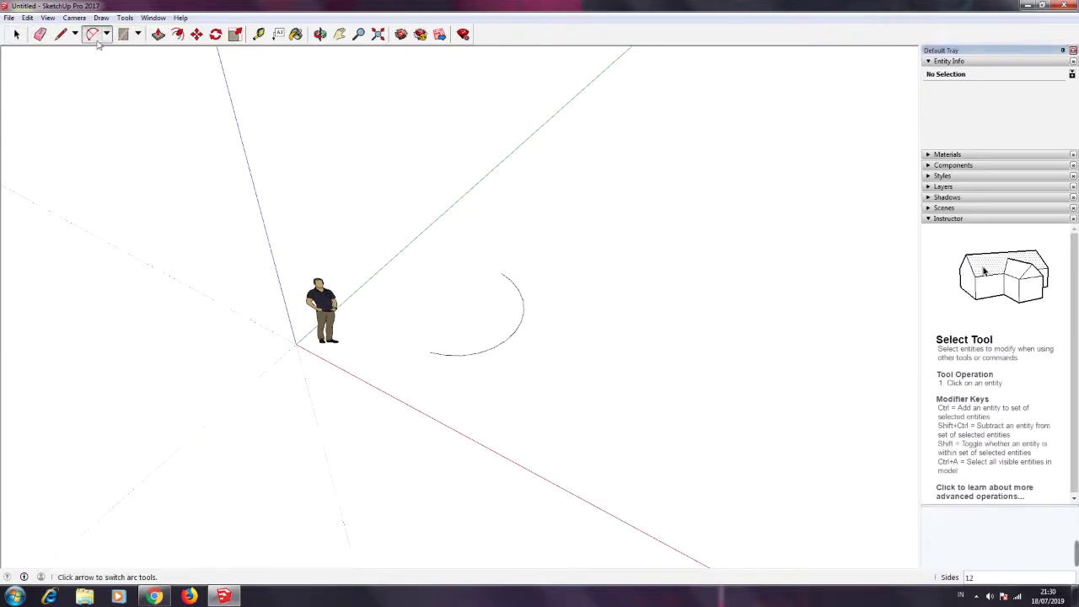
Draw a second two-point arc from the first arc's end, forming an S-curve
left_click(430, 352)
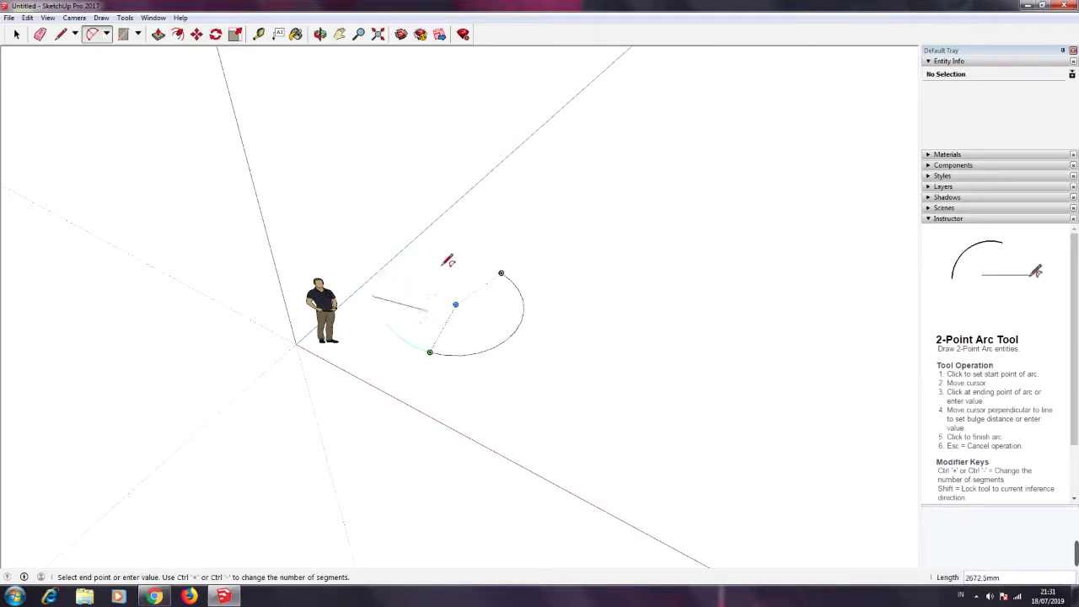
left_click(392, 393)
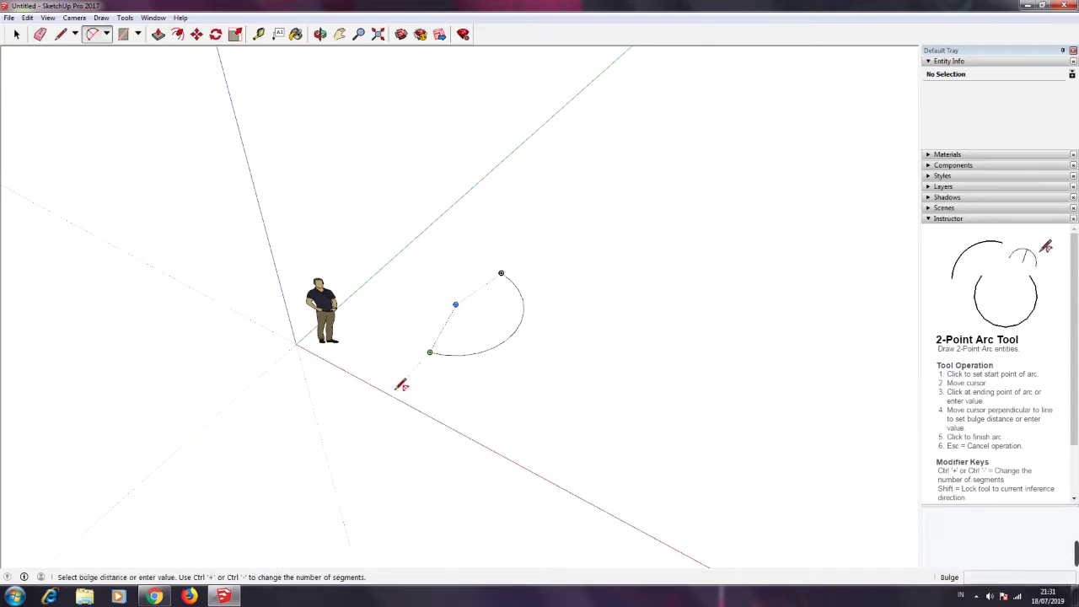
left_click(386, 349)
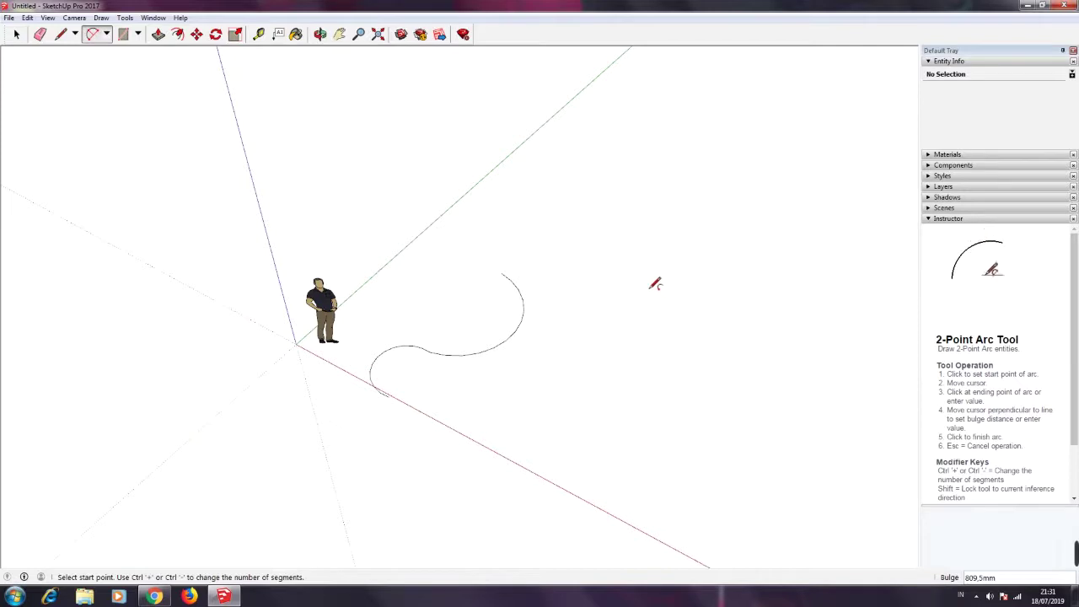
Start a third arc to the right of the curve, then cancel it with Esc
left_click(581, 267)
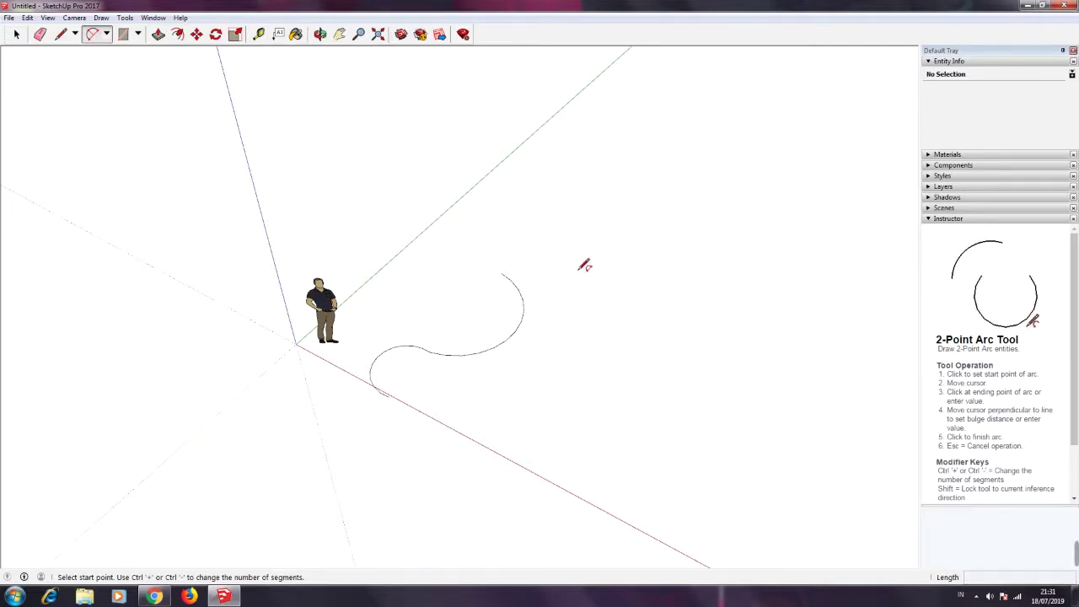
left_click(616, 223)
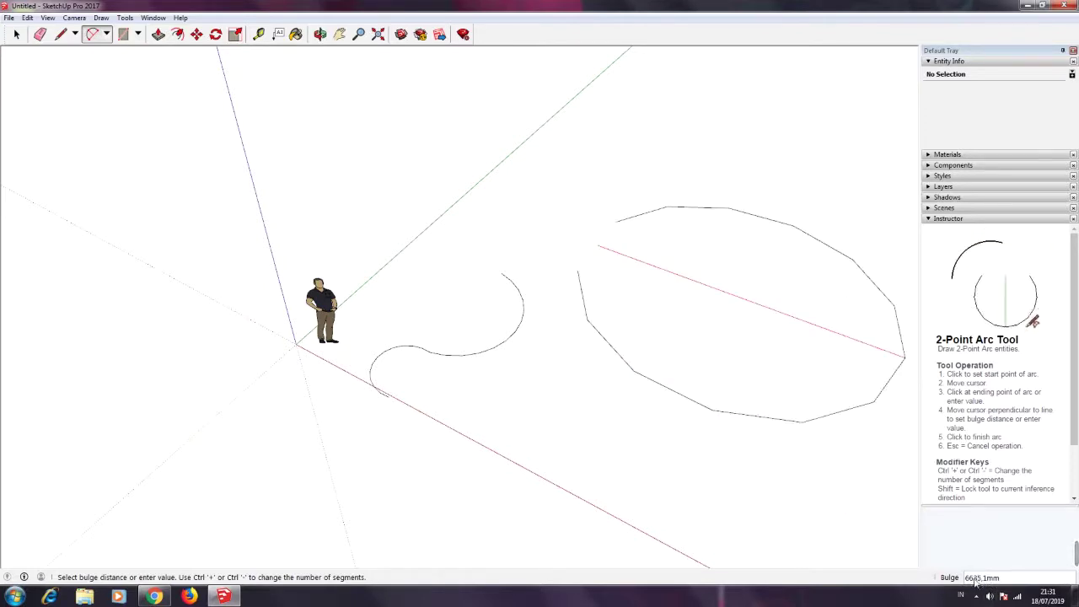
key("Escape")
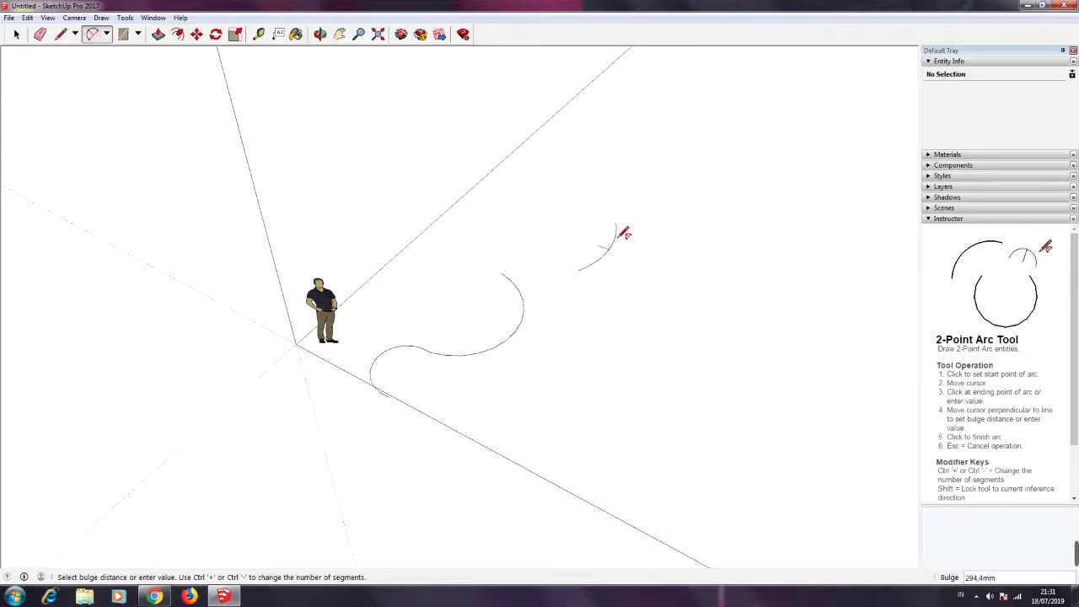
key("Escape")
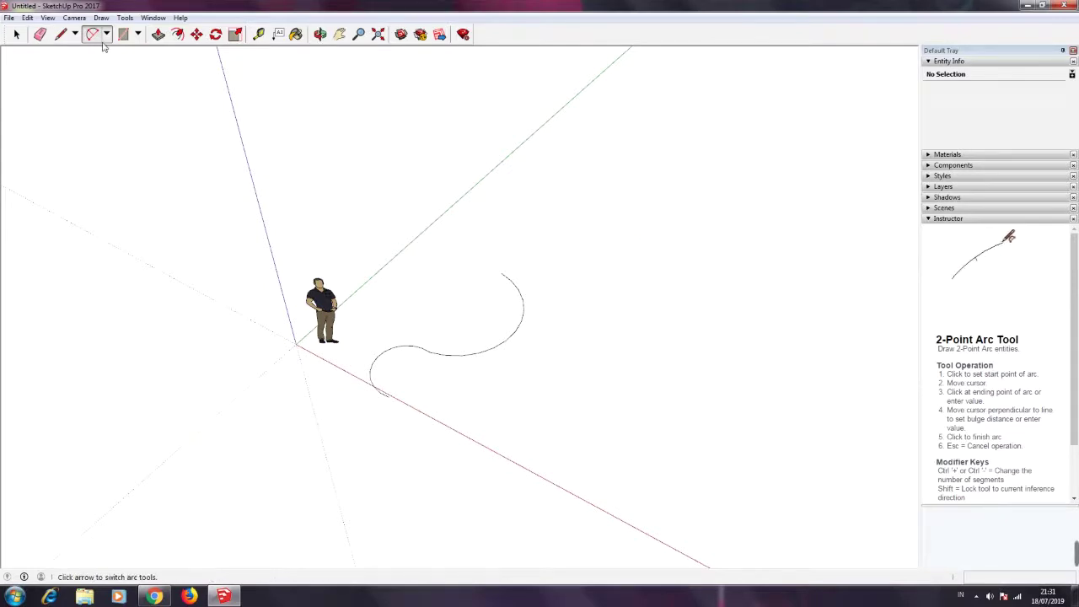
left_click(104, 34)
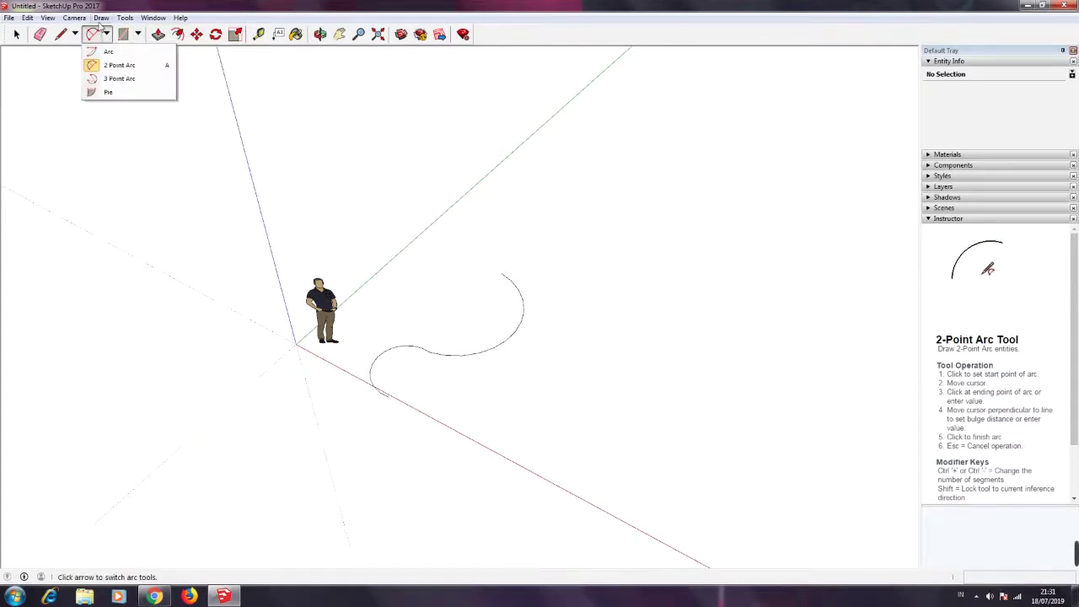
Abandon a started arc and delete the S-shaped curve
left_click(118, 78)
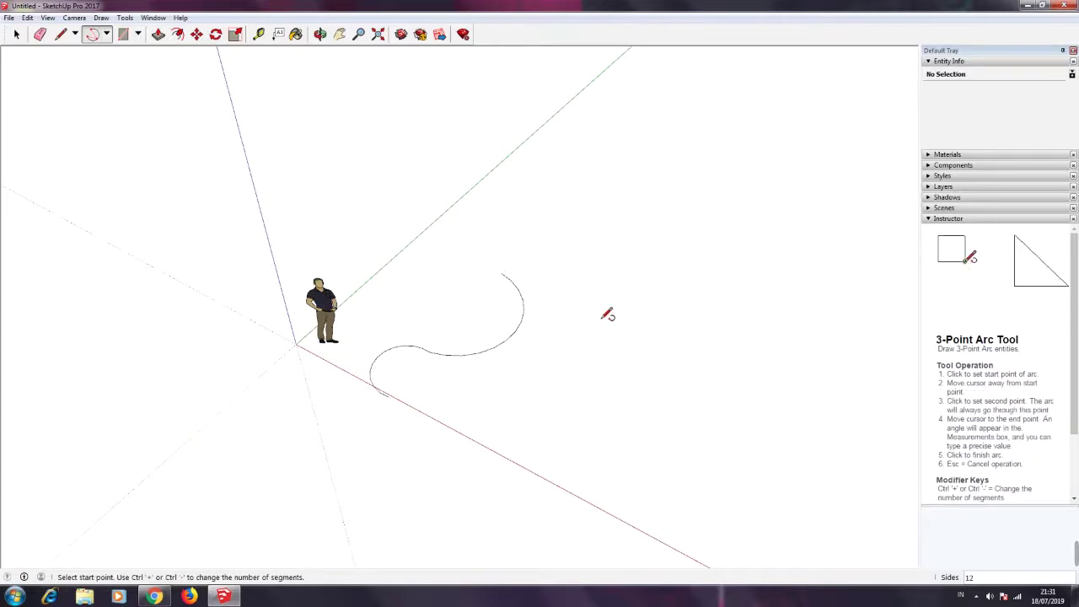
left_click(551, 414)
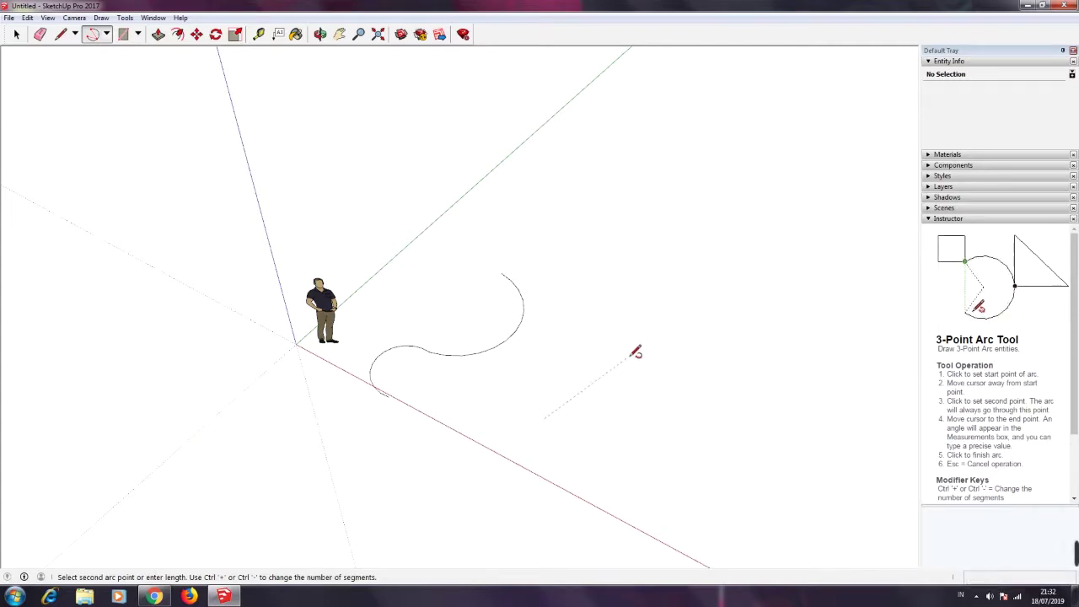
key("Escape")
left_click(15, 34)
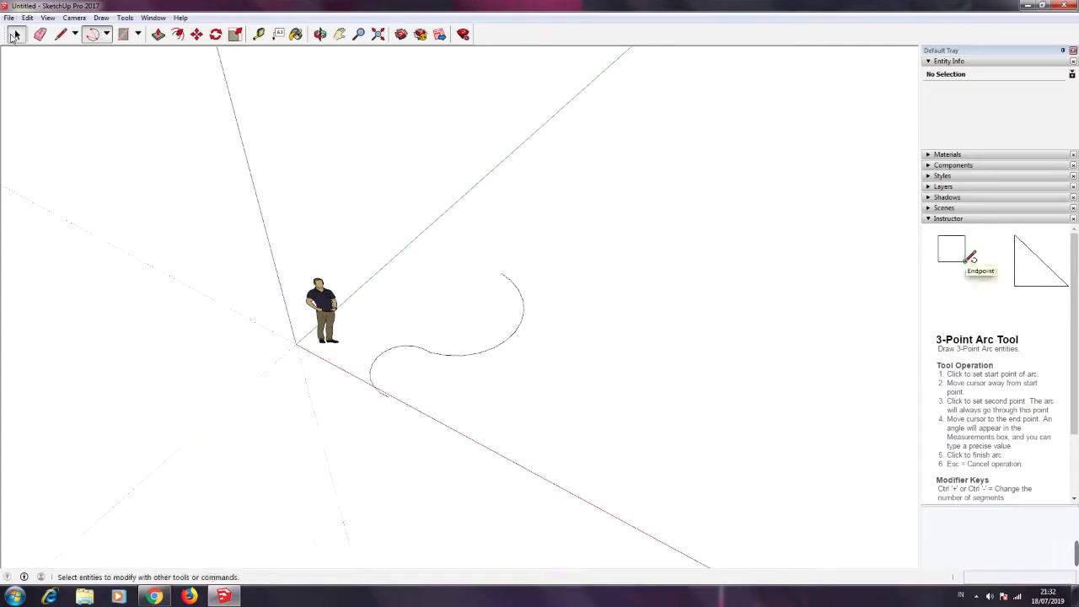
left_click(15, 35)
left_click(366, 402)
key("Delete")
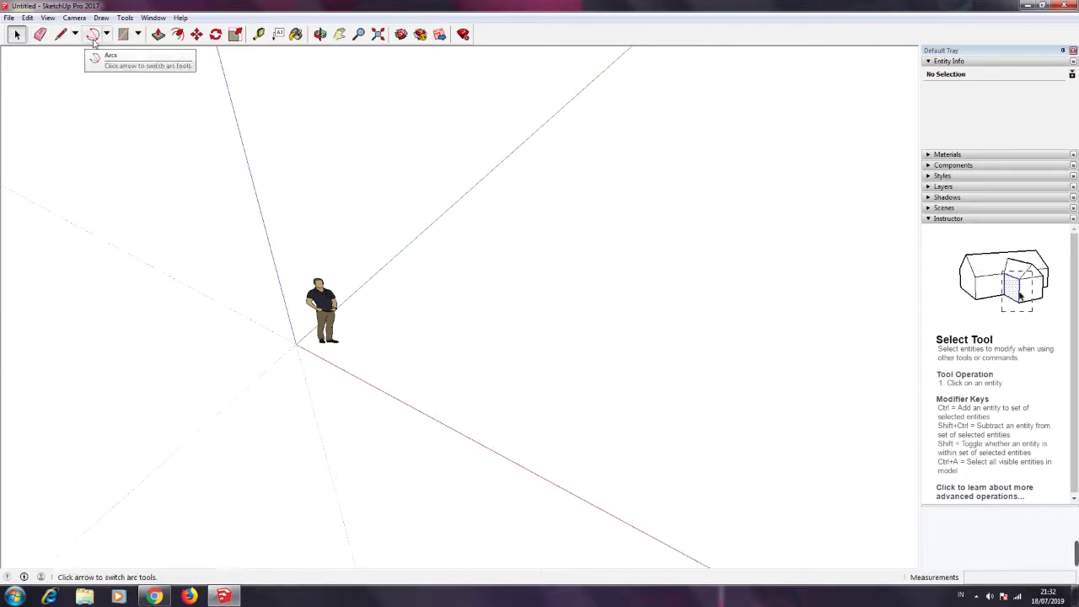
Draw two three-point arcs, the second one spanning 270 degrees
left_click(92, 35)
left_click(410, 357)
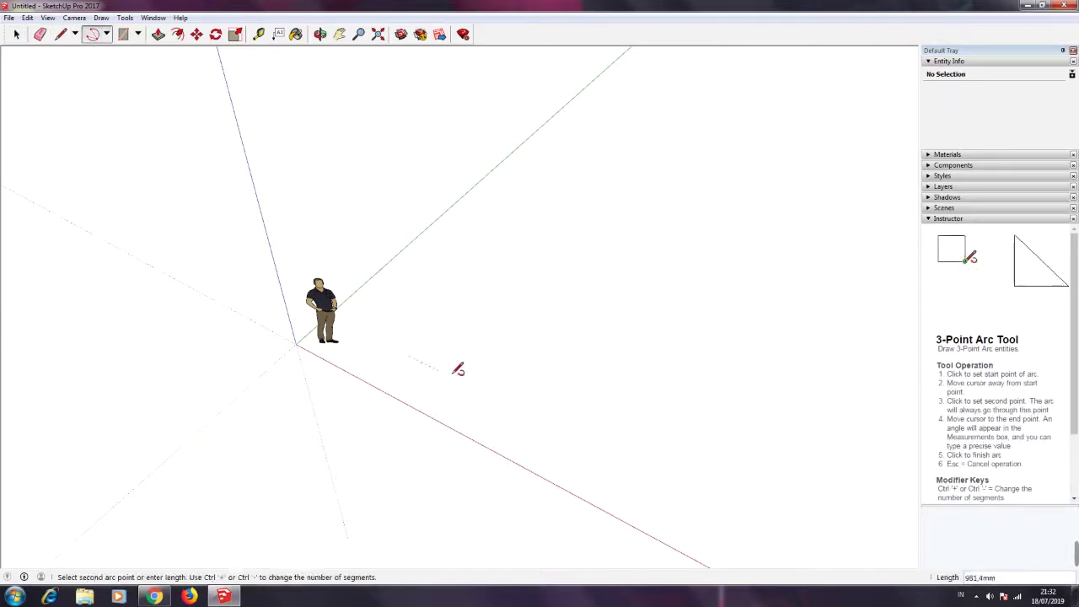
left_click(494, 397)
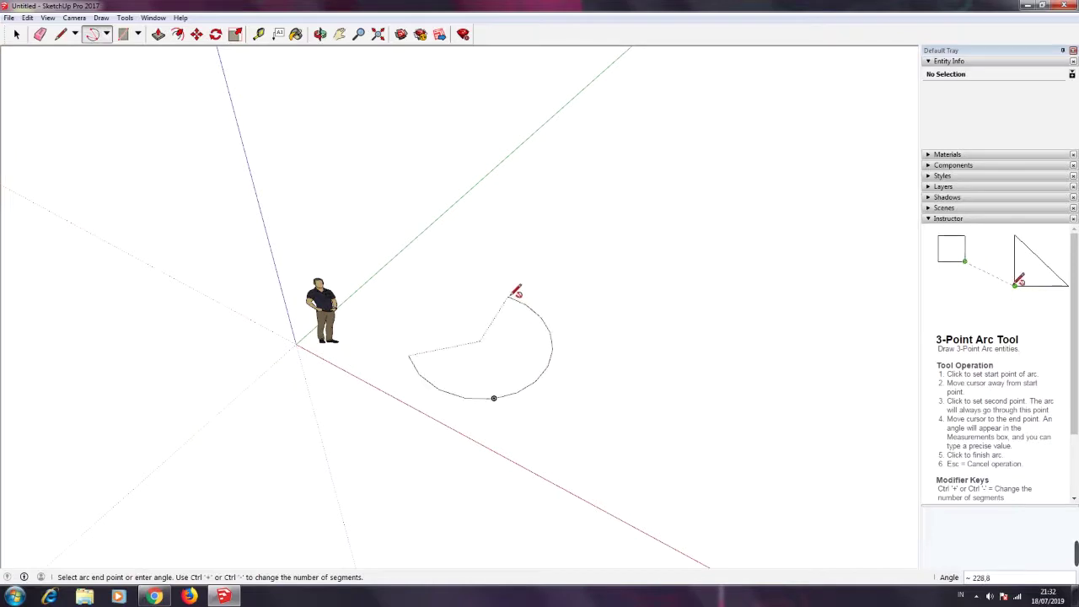
left_click(510, 297)
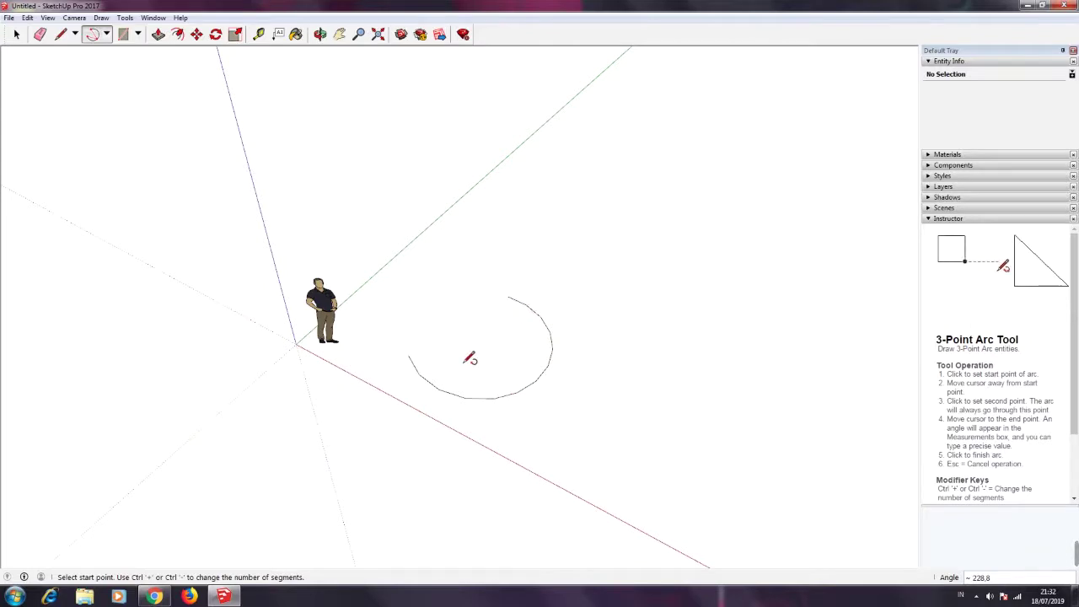
left_click(517, 247)
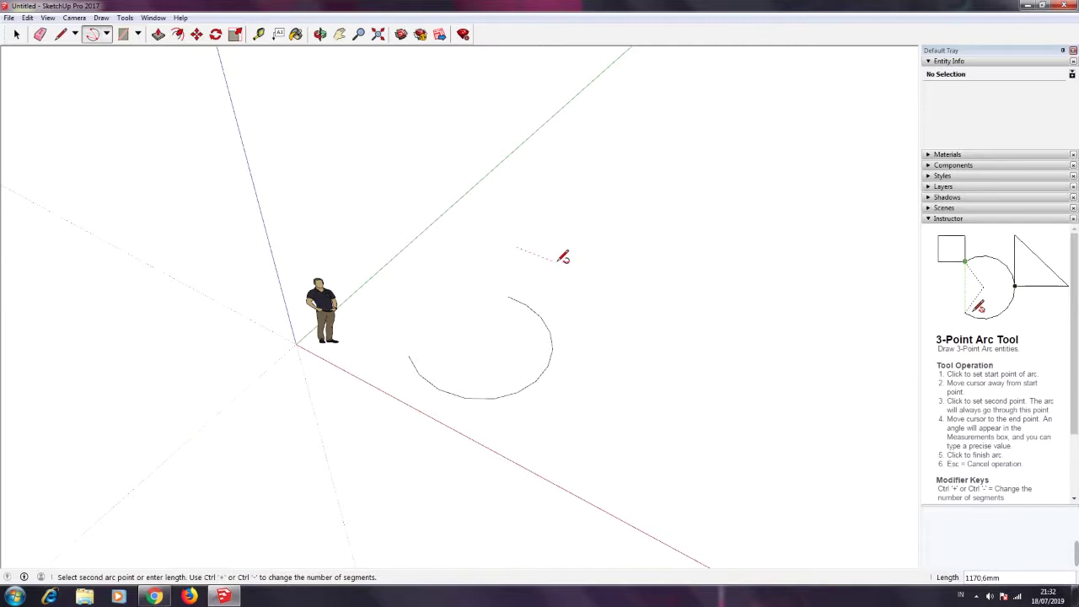
left_click(626, 287)
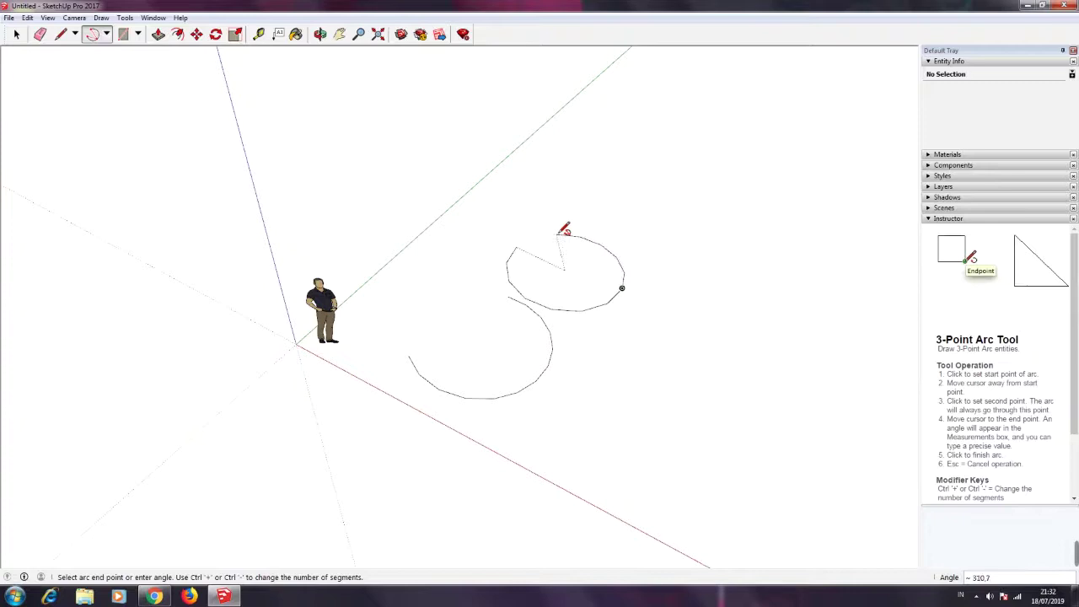
left_click(603, 250)
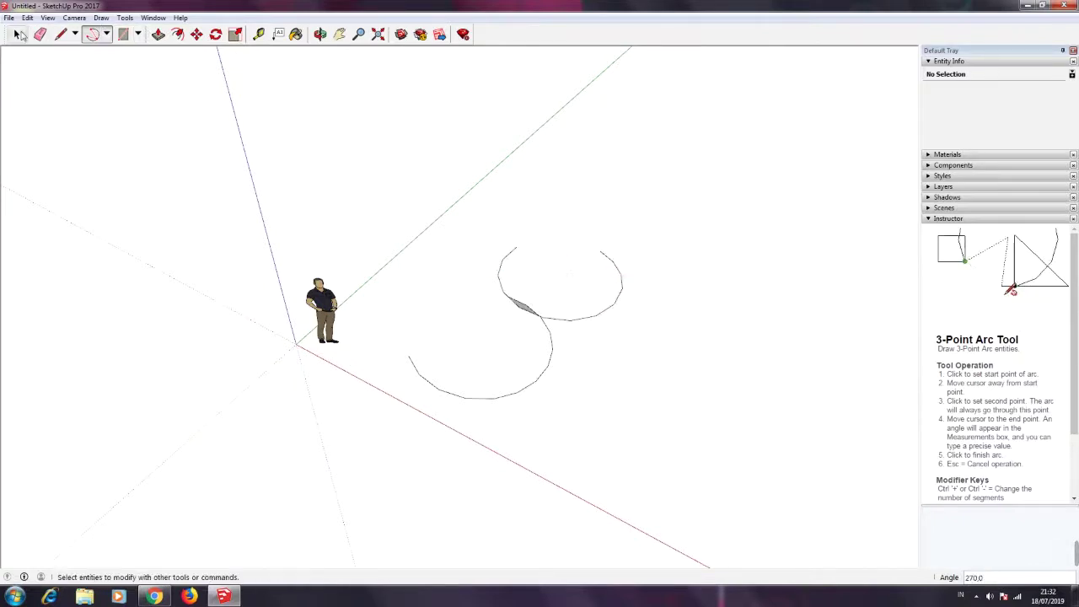
Select both three-point arcs and delete them
left_click(16, 33)
left_click_drag(376, 421, 399, 427)
key("Delete")
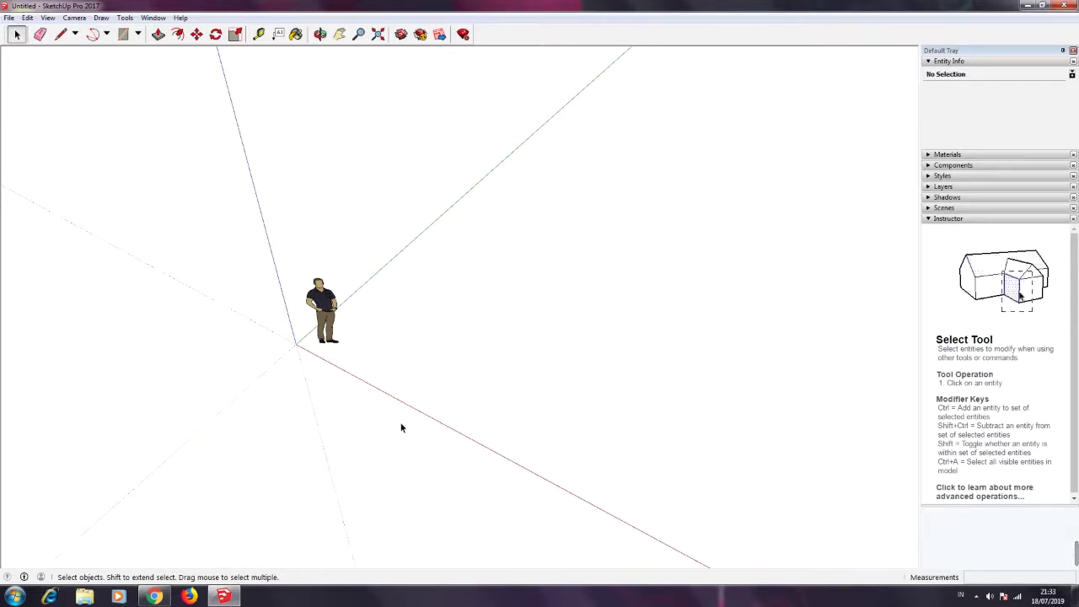
left_click(106, 34)
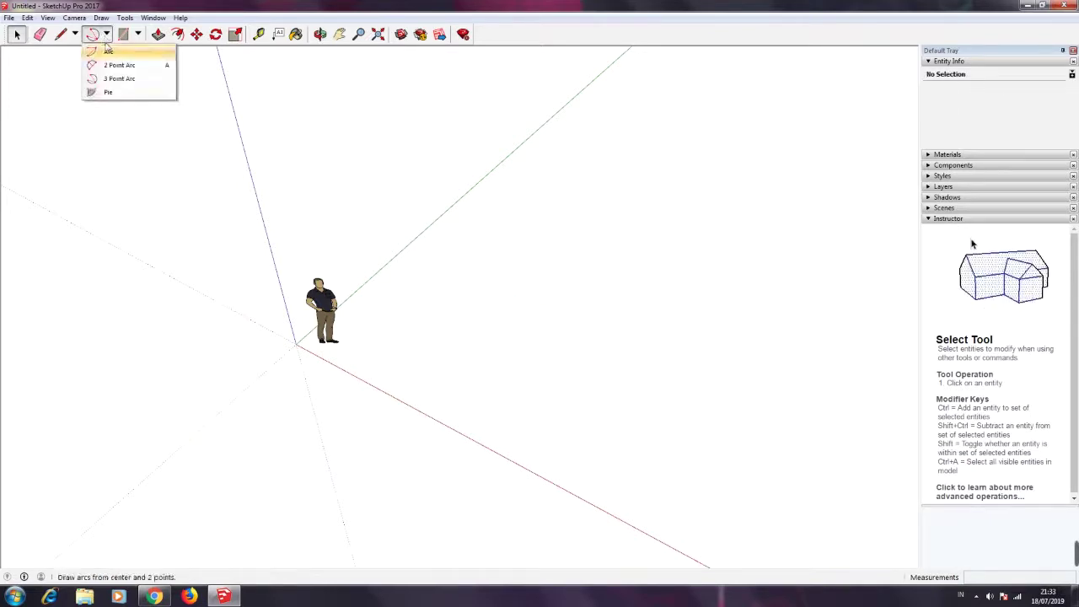
Draw a 90-degree quarter-circle pie and a 180-degree half-circle pie
left_click(109, 92)
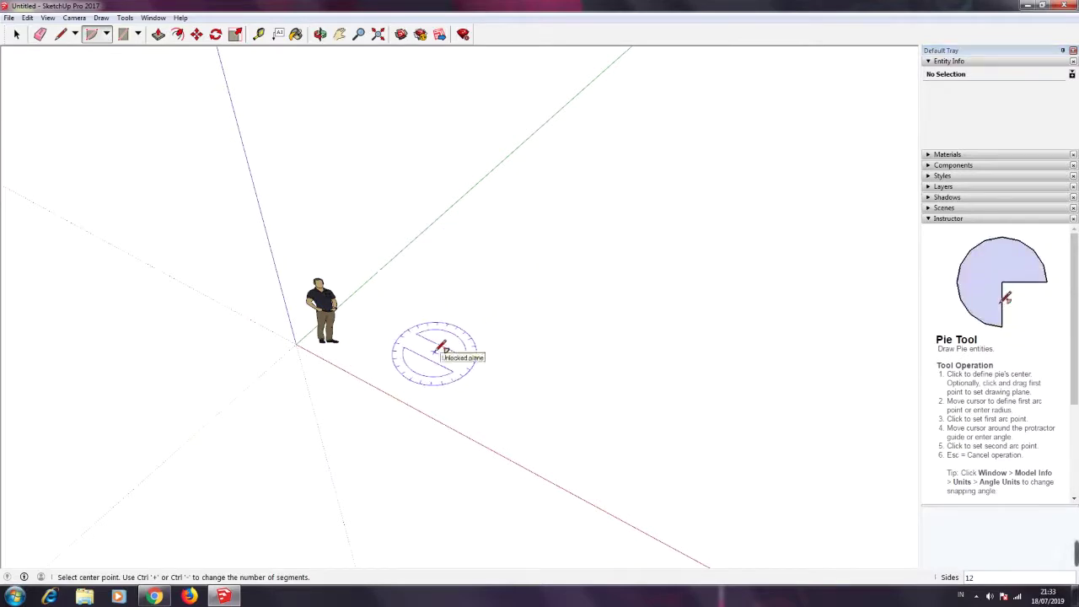
left_click(435, 352)
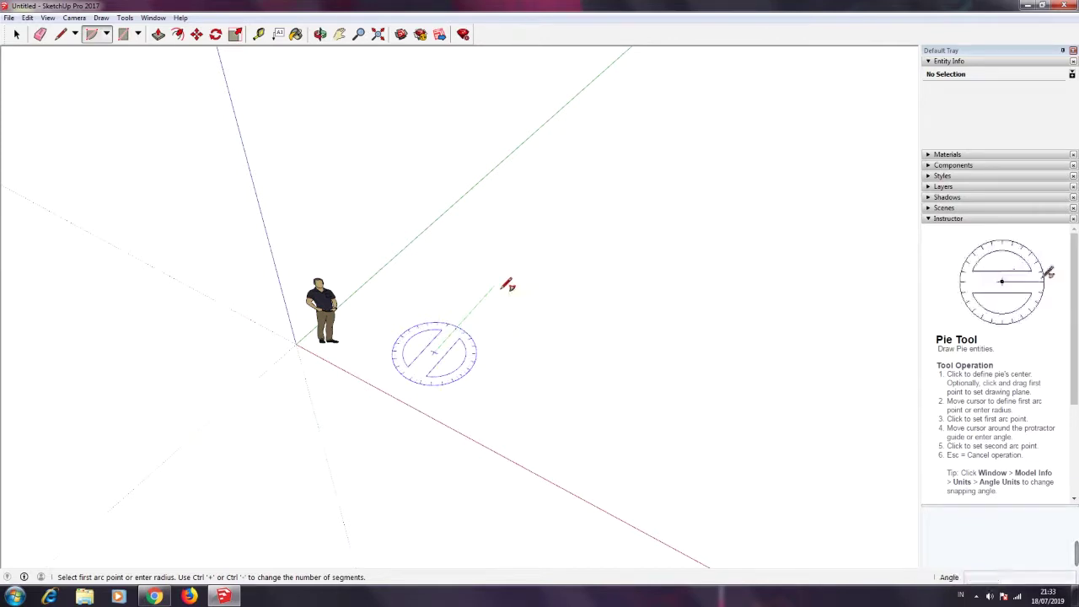
left_click(494, 286)
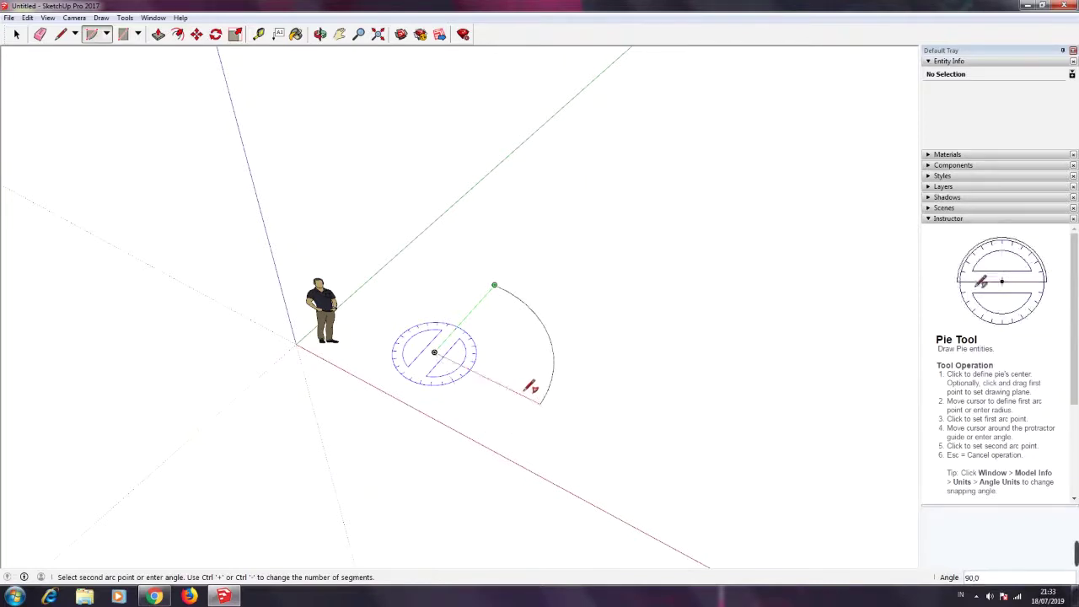
left_click(531, 388)
left_click(569, 215)
left_click(645, 240)
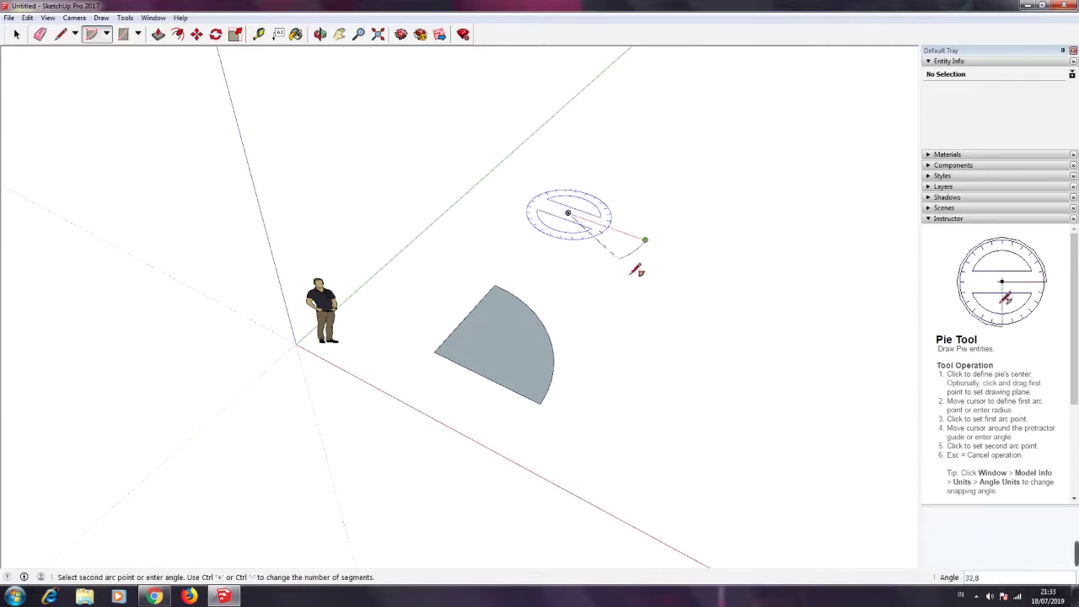
left_click(528, 196)
Draw a third pie closed at 105 degrees
left_click(649, 337)
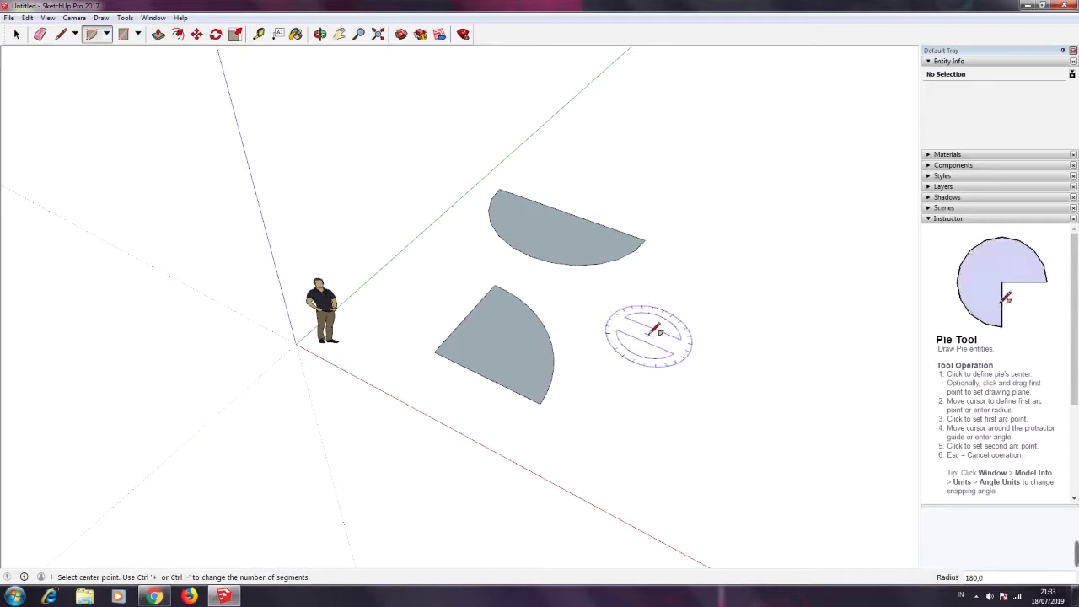
left_click(722, 365)
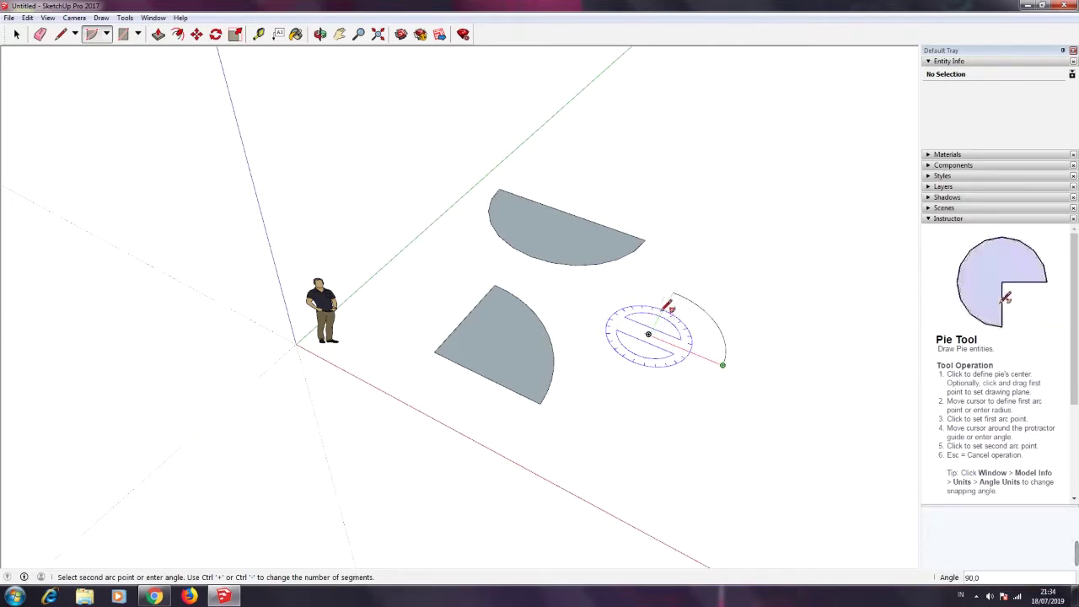
left_click(655, 289)
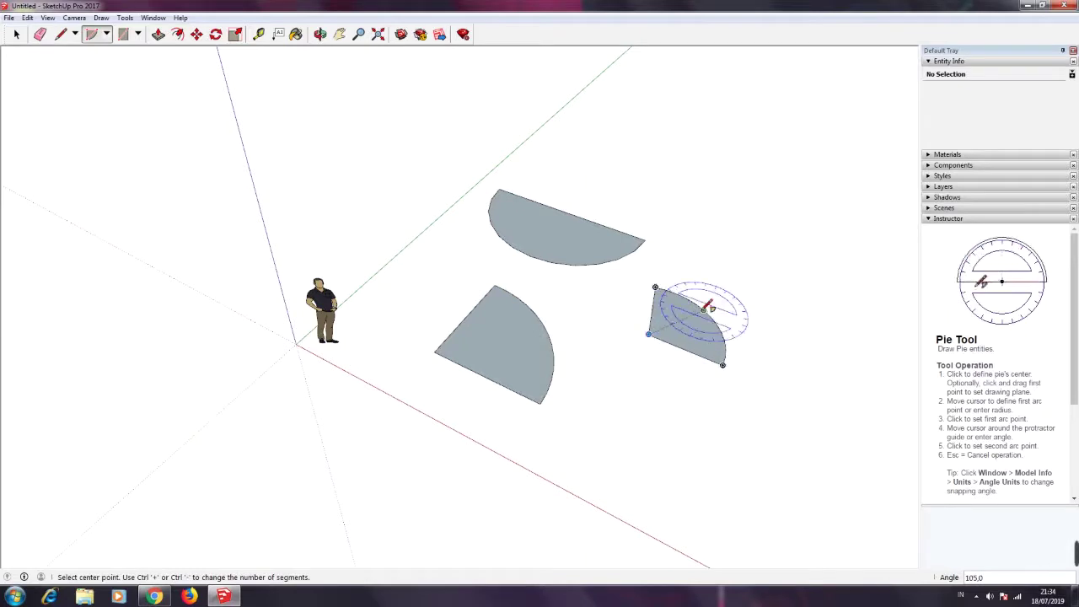
left_click(16, 34)
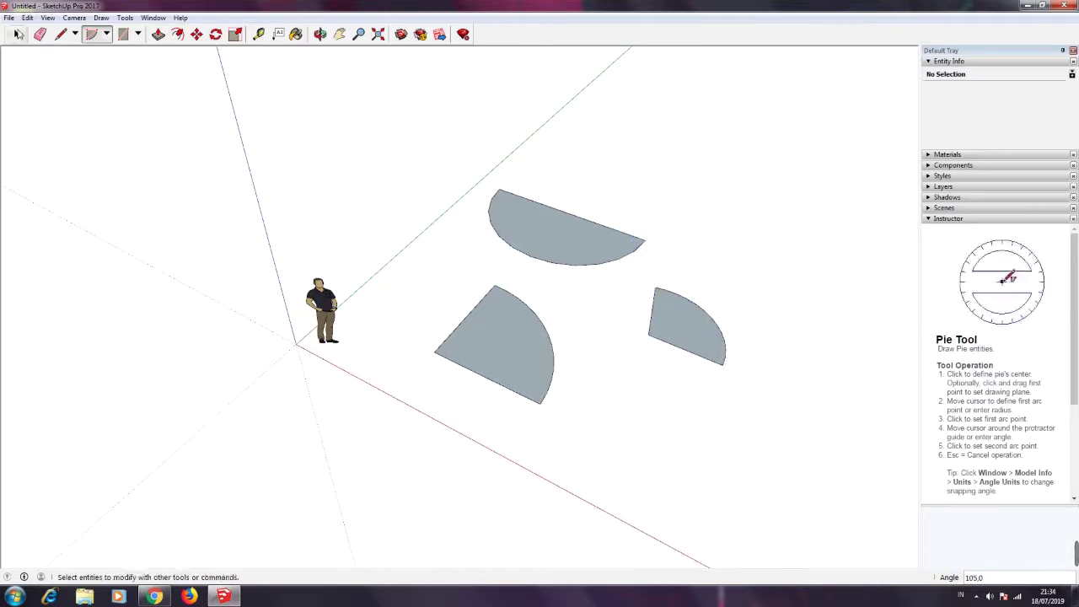
left_click(107, 35)
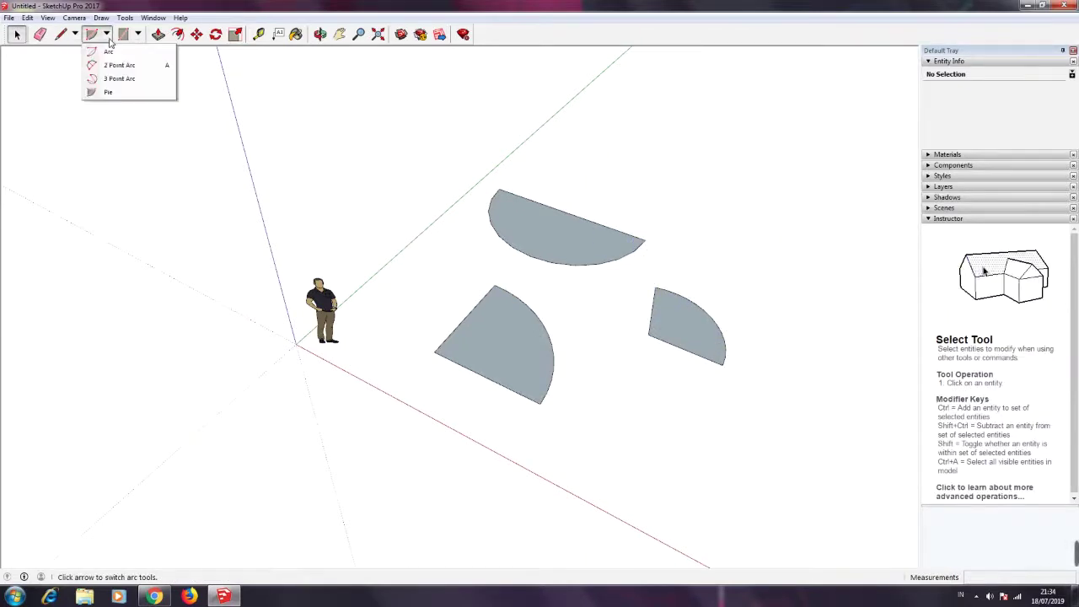
left_click(108, 37)
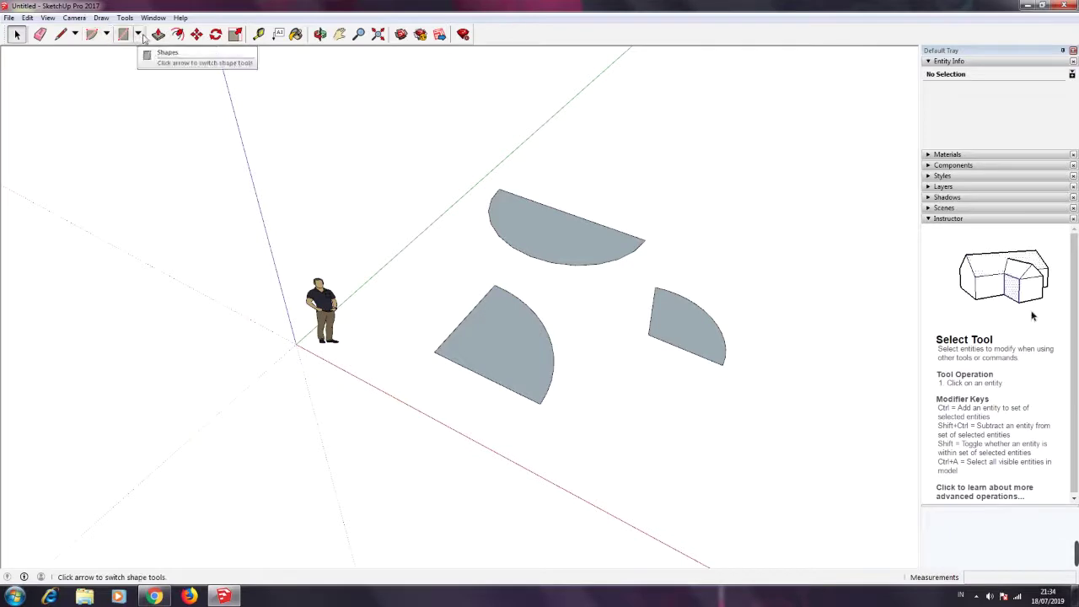
Box-select the three pie shapes and delete them
mouse_move(405, 139)
left_mouse_down()
mouse_move(755, 472)
mouse_move(765, 501)
left_mouse_up()
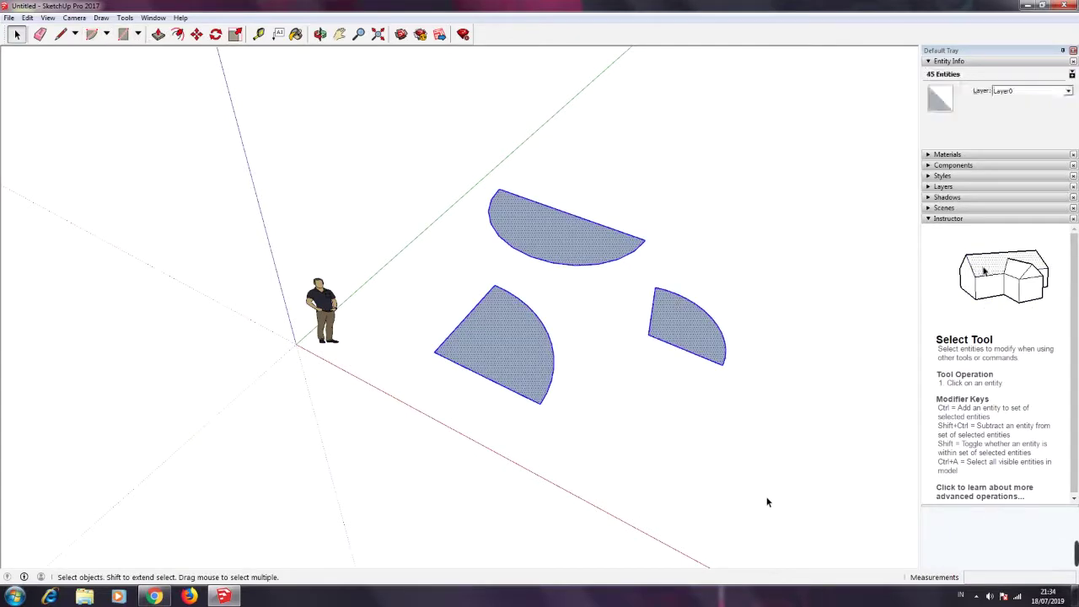
key("Delete")
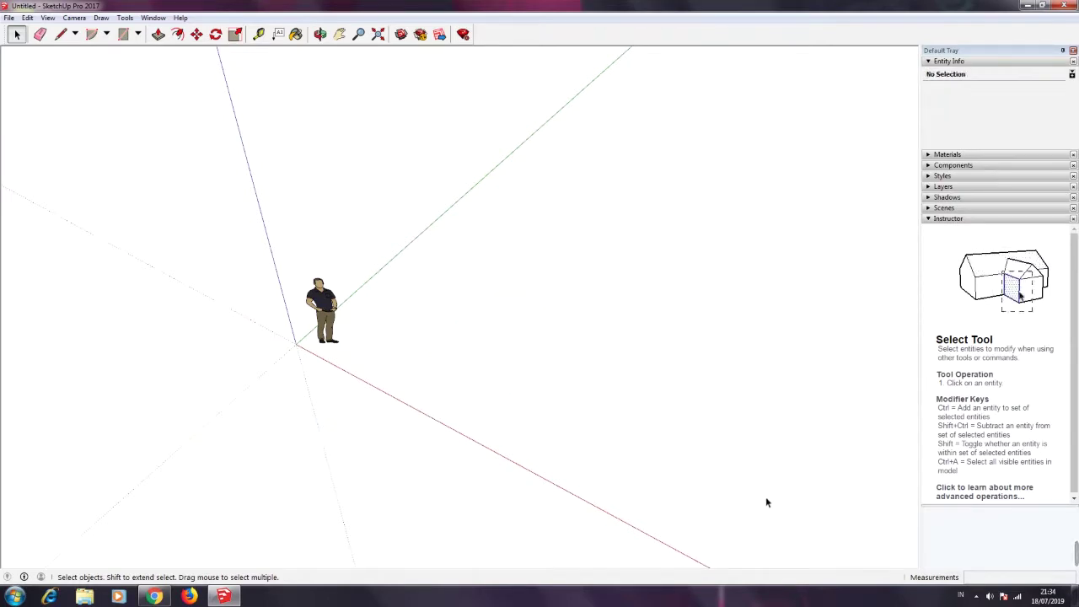
left_click(139, 36)
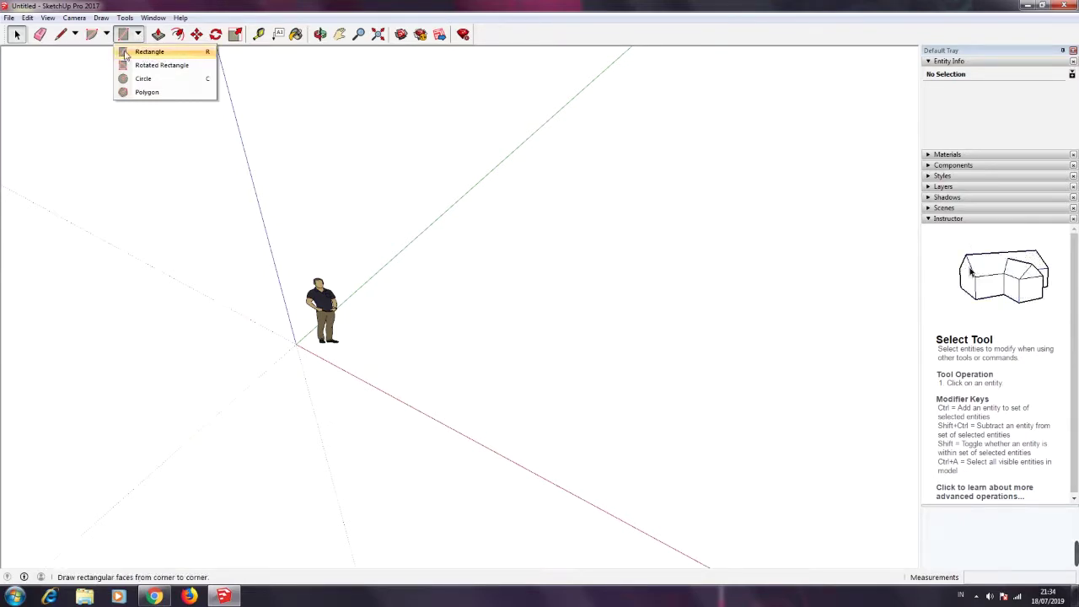
Draw a rectangle from two opposite corners beside the figure, abandoning a second one
left_click(144, 57)
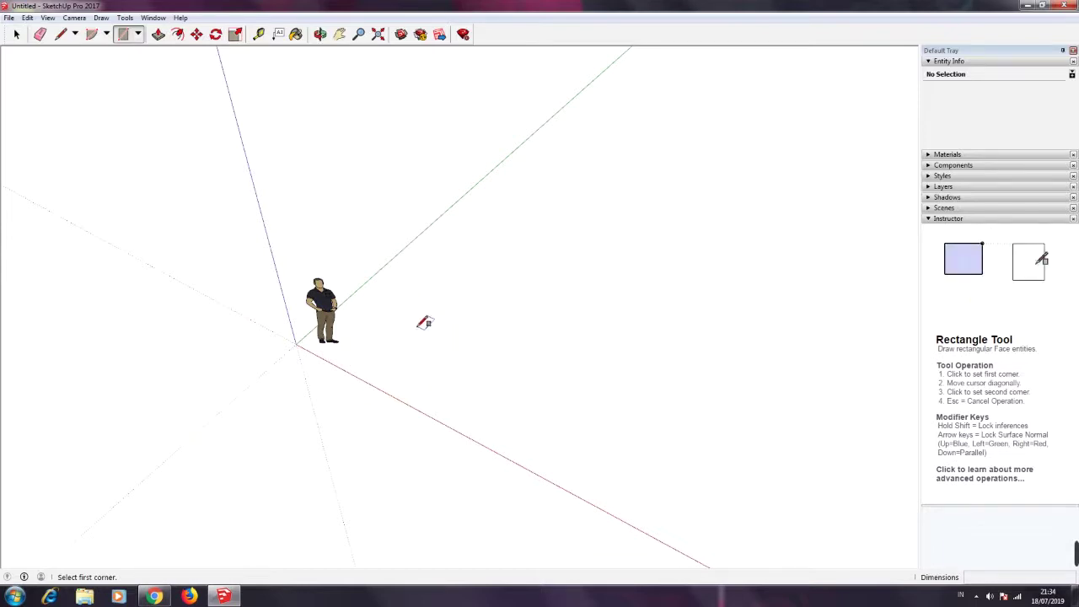
left_click(412, 347)
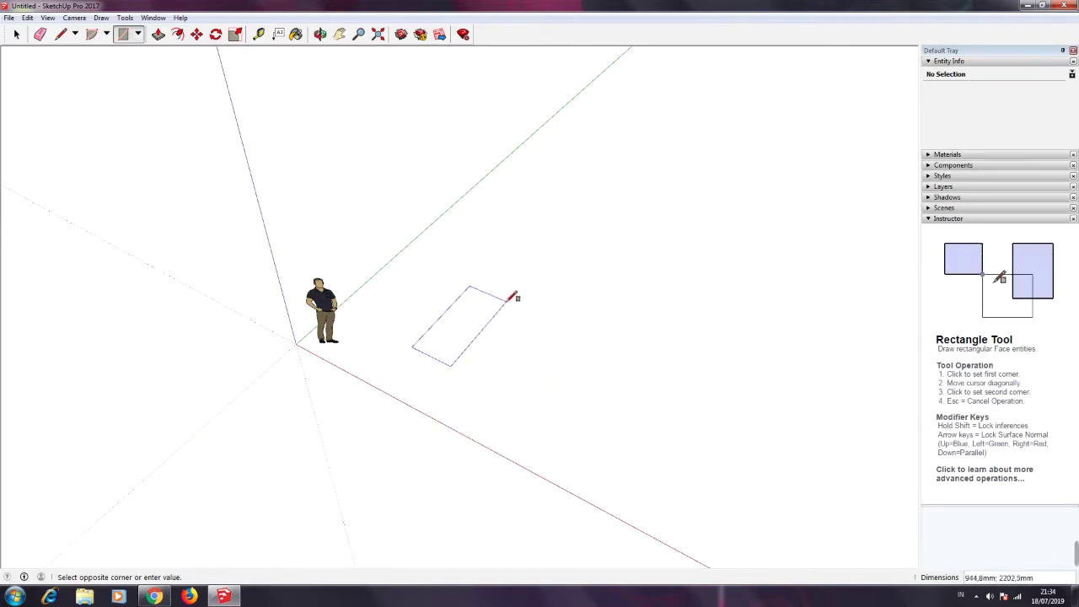
left_click(523, 342)
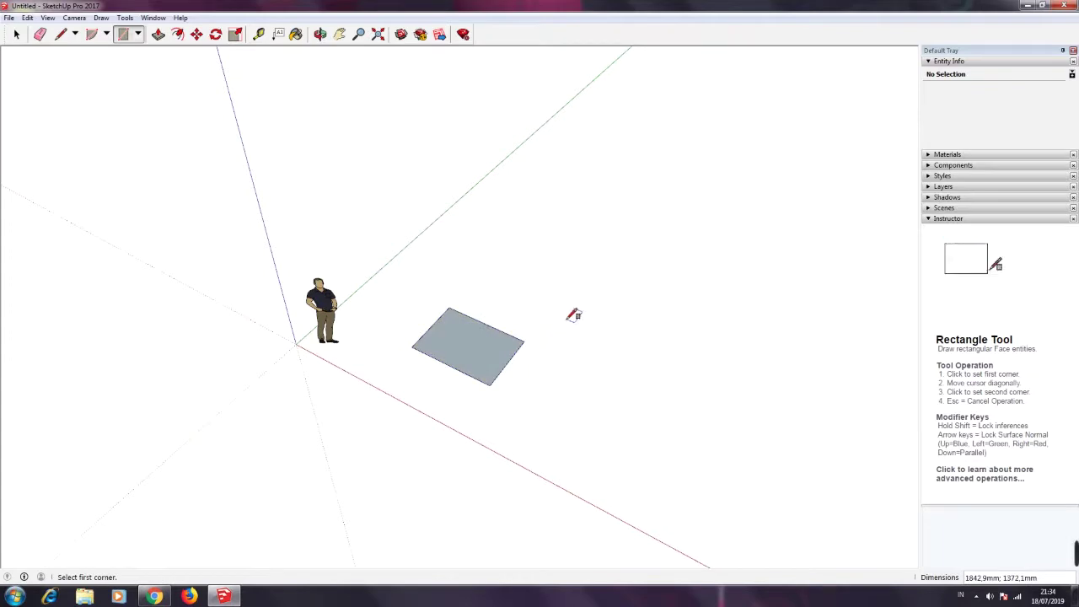
left_click(485, 251)
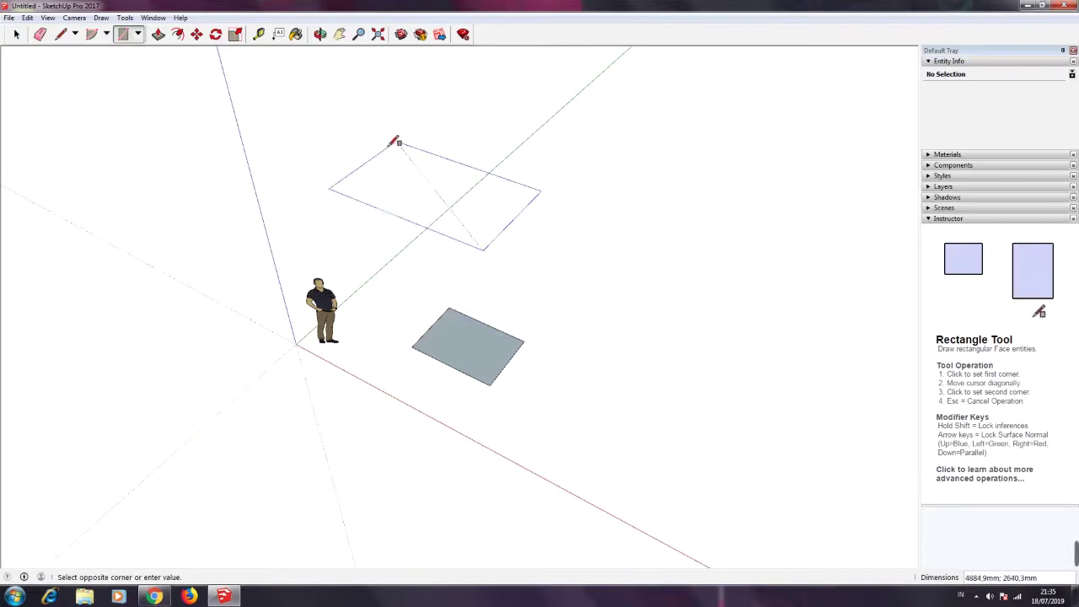
key("Escape")
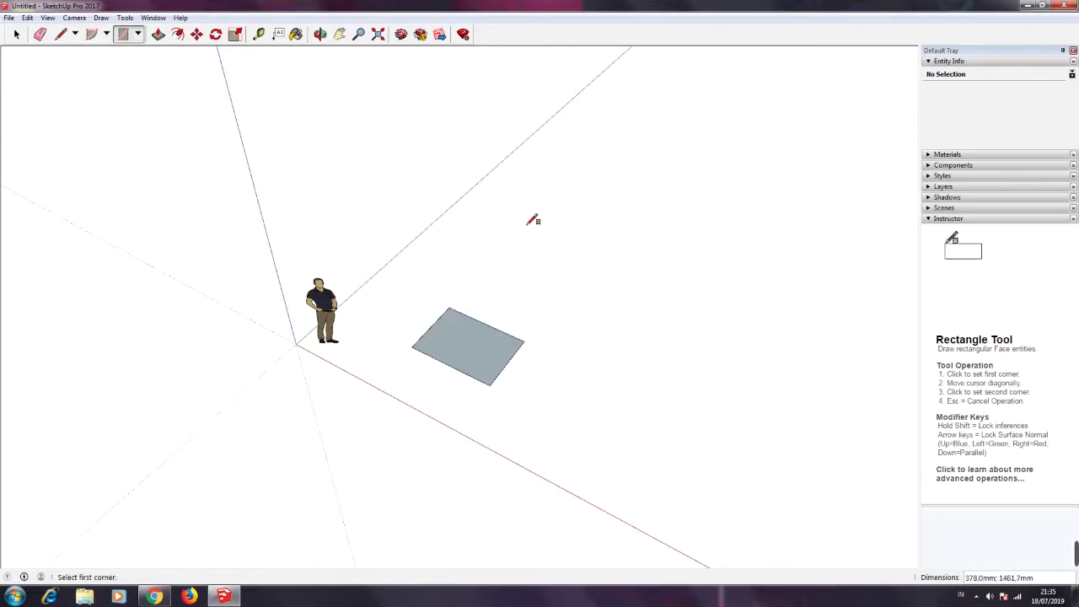
Draw a second rectangle sized 1500 mm by 1500 mm via the Dimensions box
left_click(480, 266)
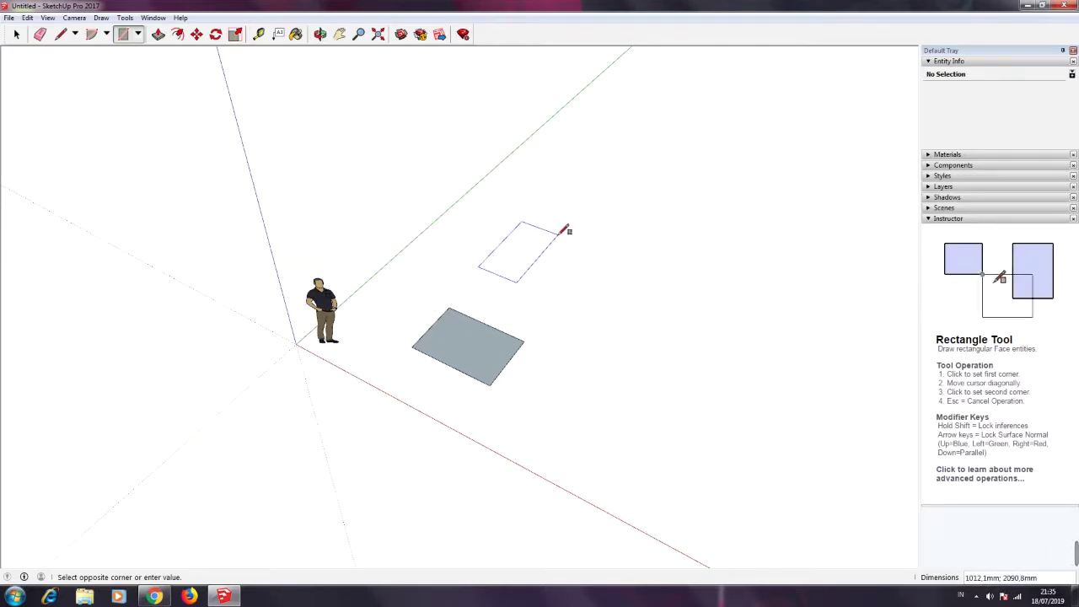
type("1500")
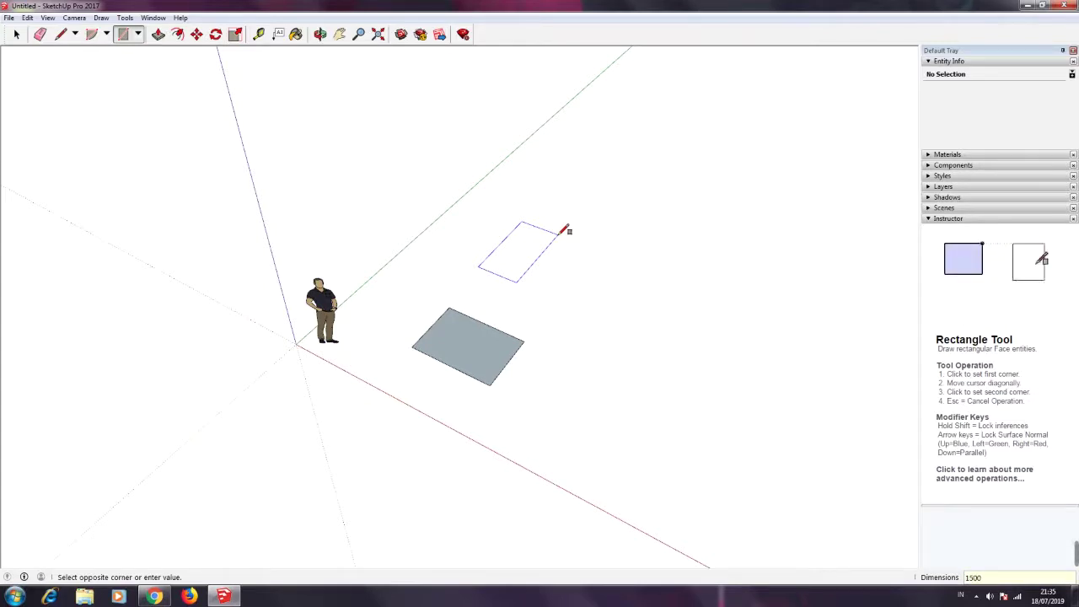
type(";")
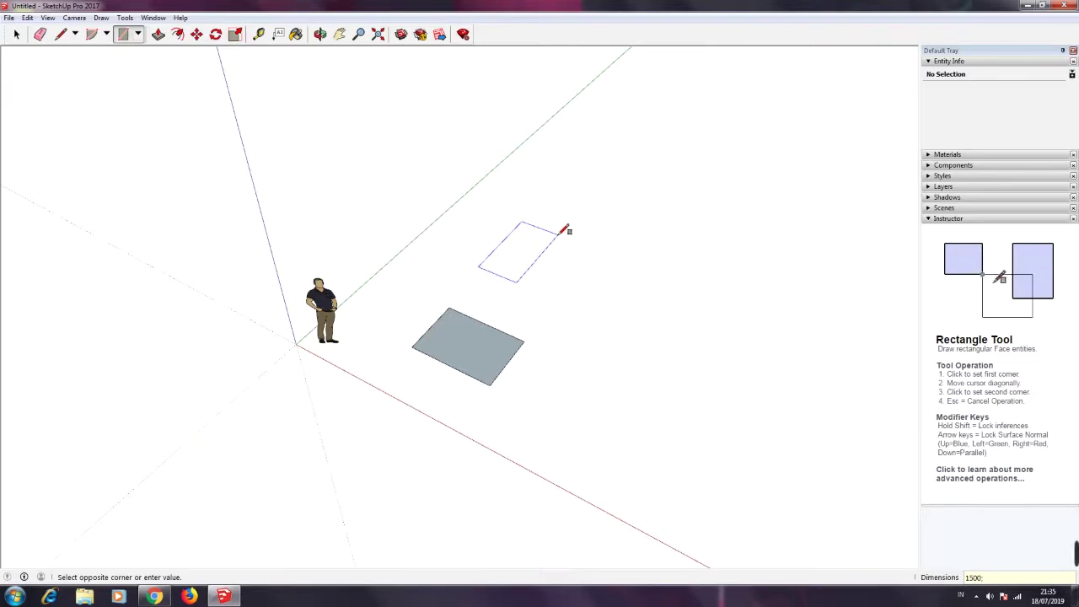
type("1500")
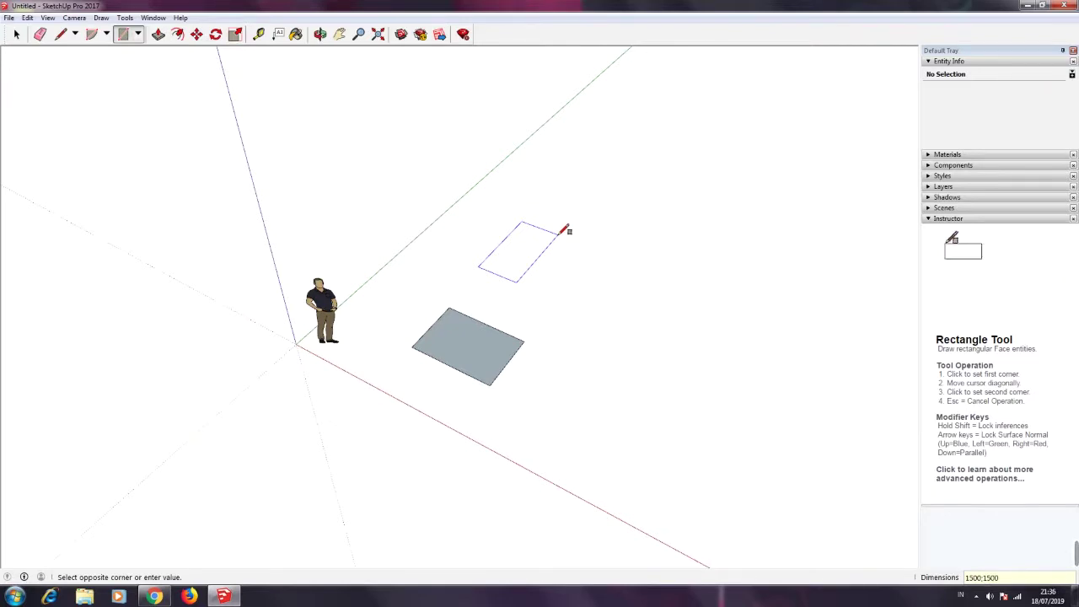
key("Return")
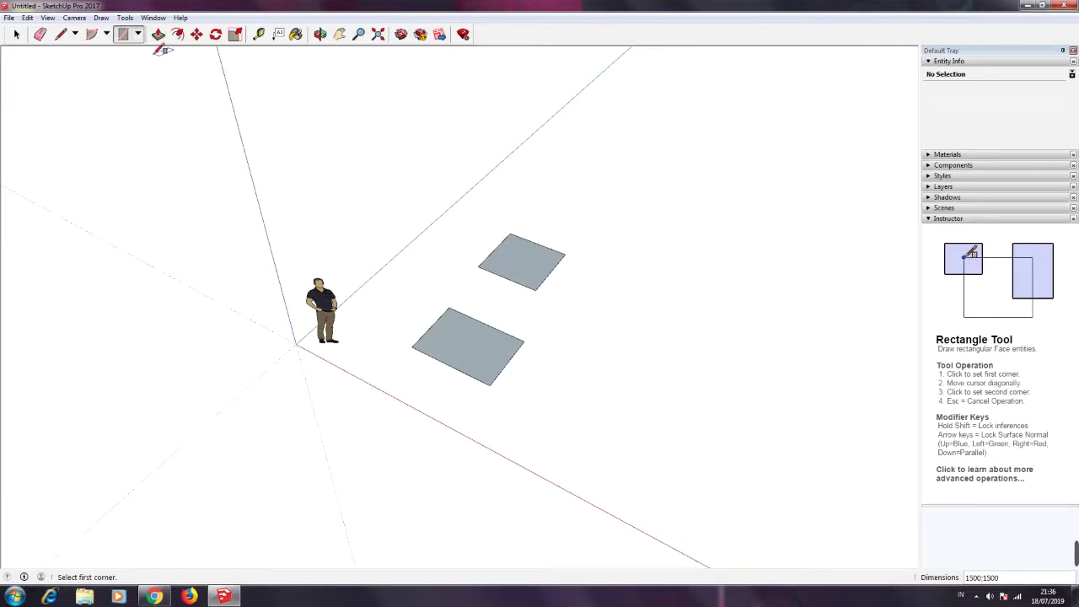
left_click(138, 35)
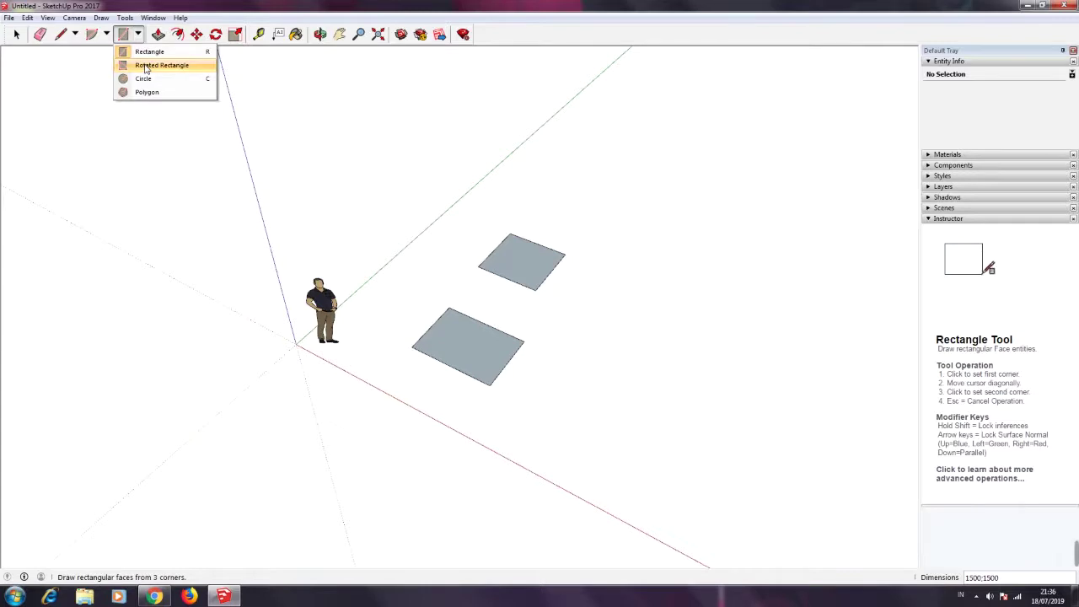
Draw a first rotated rectangle flat on the ground from three corners
left_click(156, 66)
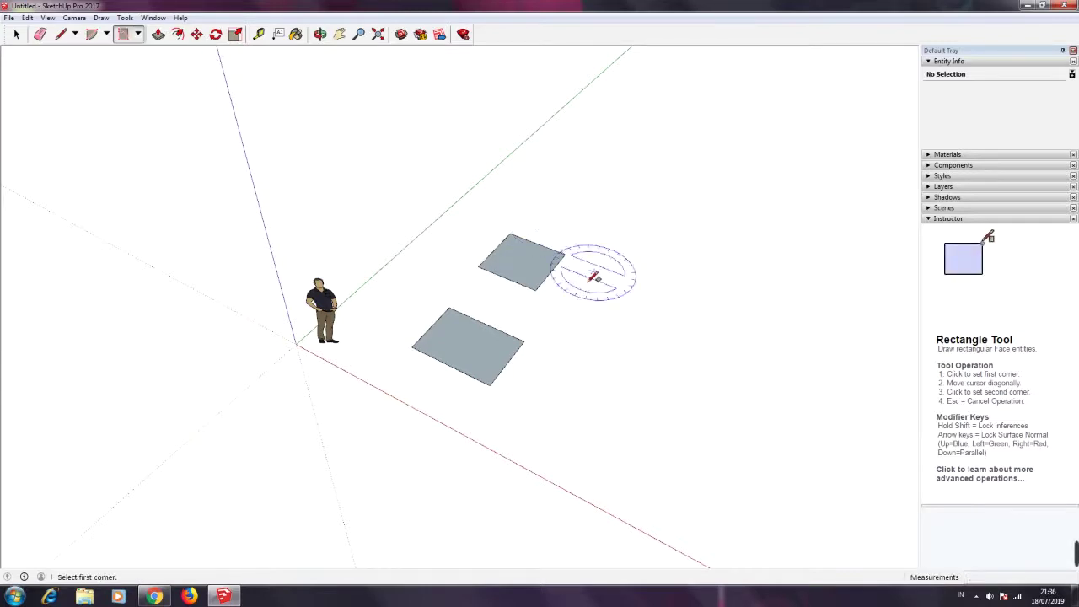
left_click(301, 439)
left_click(344, 392)
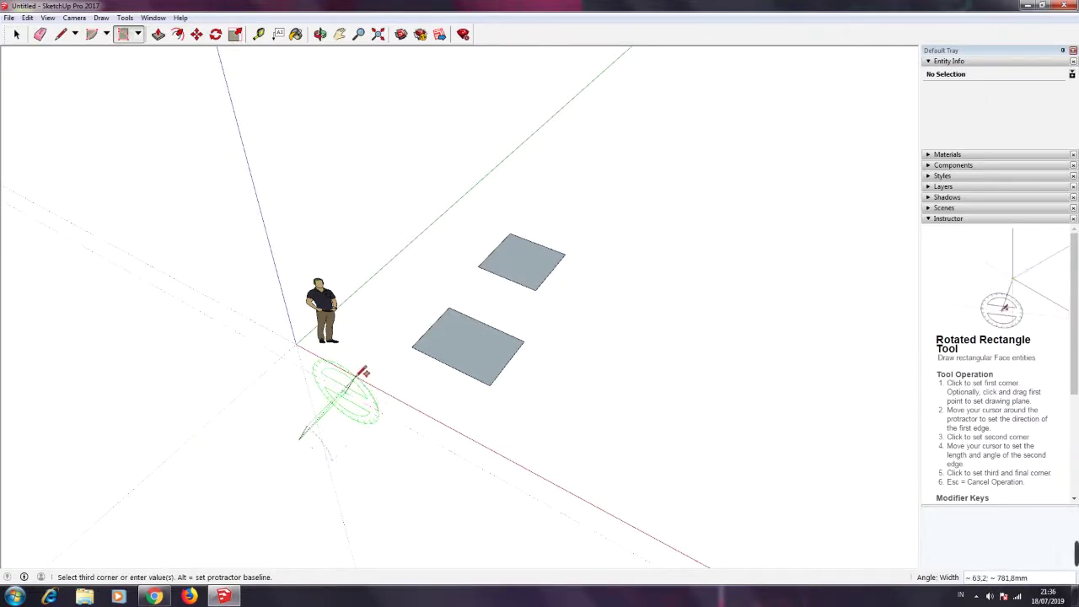
scroll(375, 379, "up", 3)
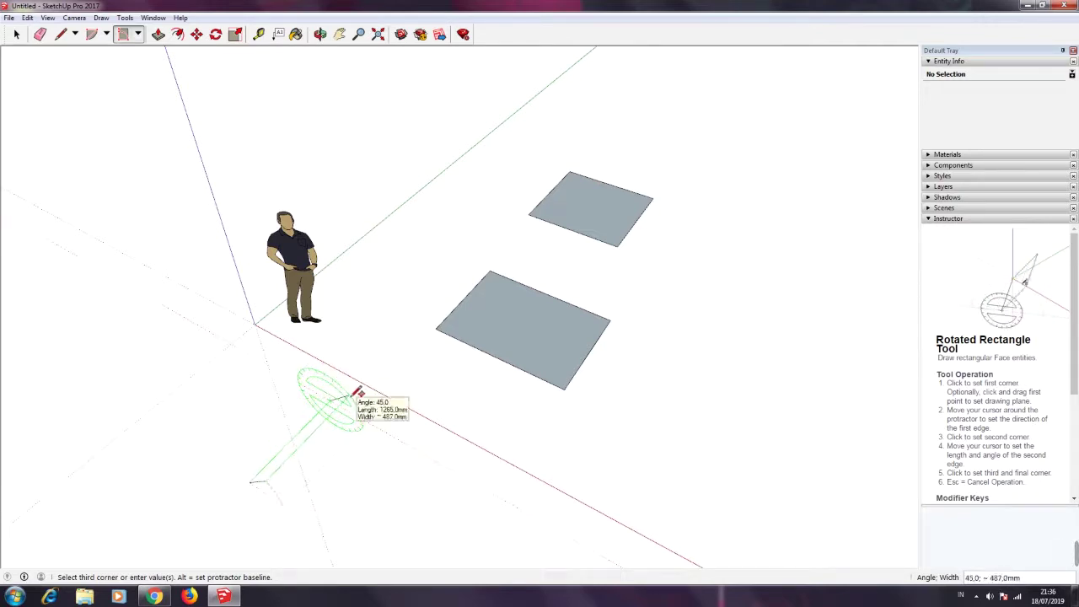
left_click(358, 392)
middle_click_drag(441, 433, 512, 447)
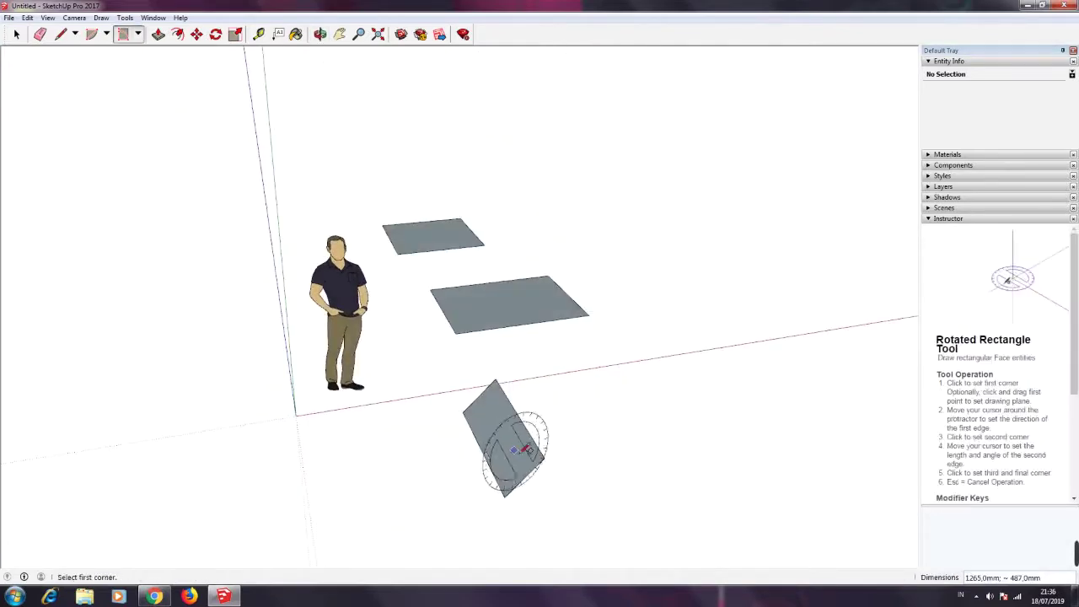
scroll(512, 446, "up", 1)
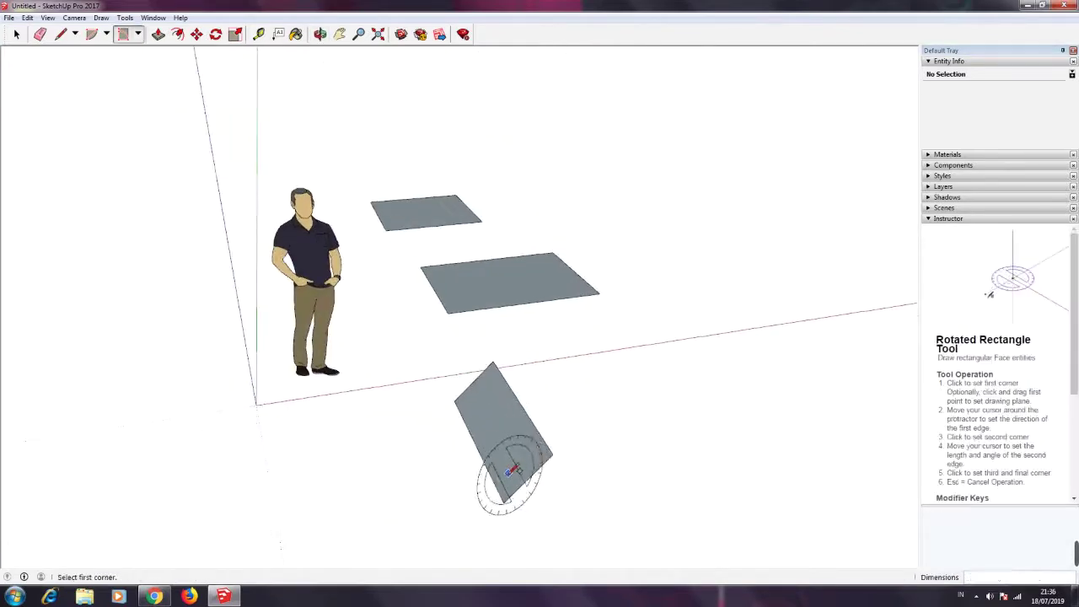
Draw a rotated rectangle about 1238.3 mm by 332.9 mm tilted 60° up
left_click(626, 411)
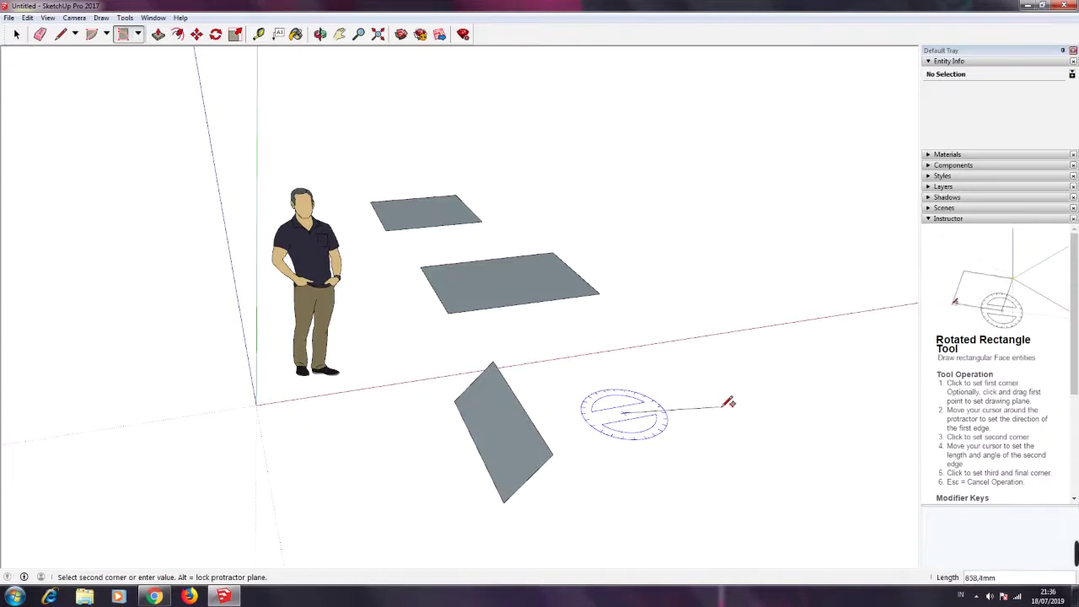
left_click(748, 393)
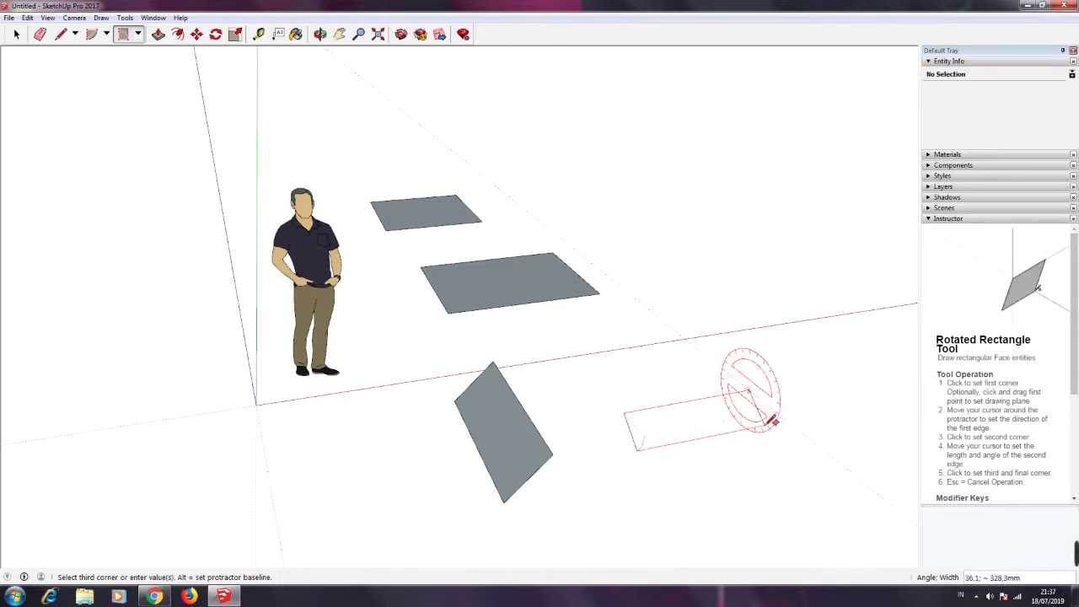
mouse_move(734, 405)
middle_mouse_down()
mouse_move(288, 272)
mouse_move(160, 362)
middle_mouse_up()
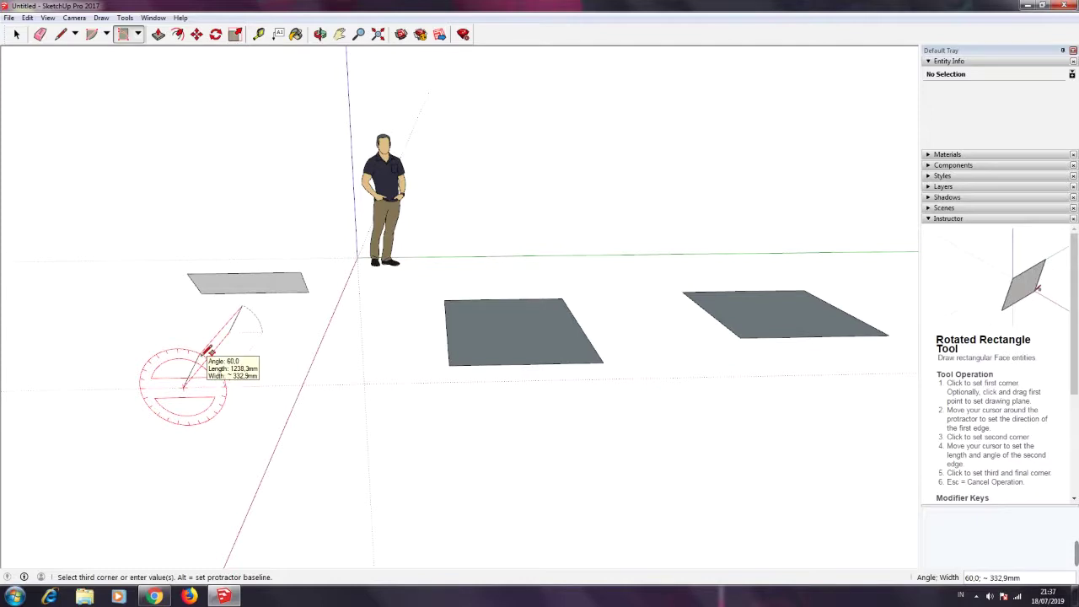
left_click(209, 352)
middle_click_drag(144, 361, 492, 414)
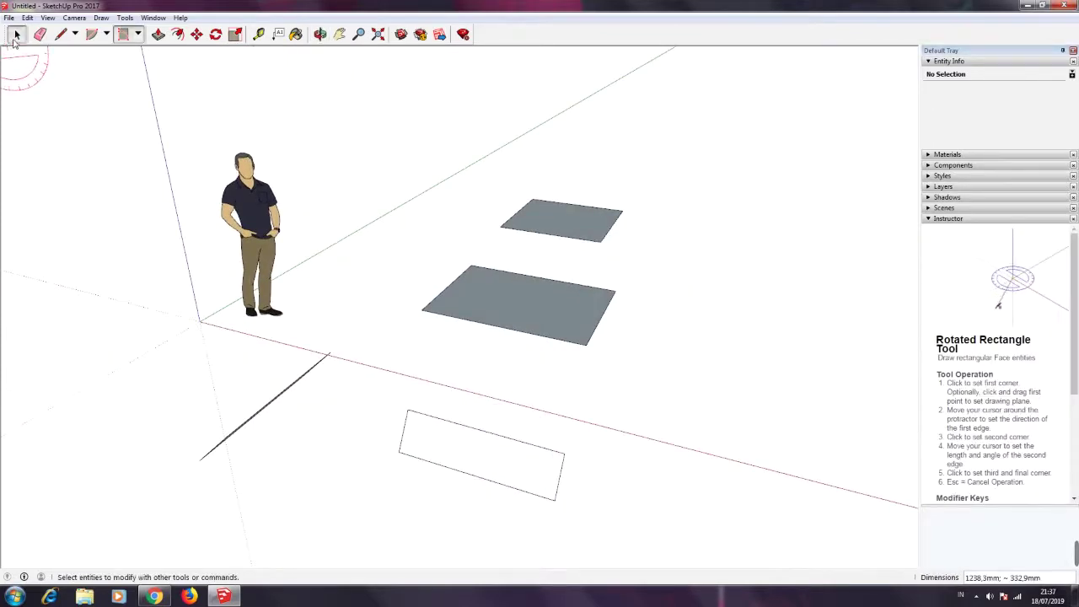
left_click(15, 40)
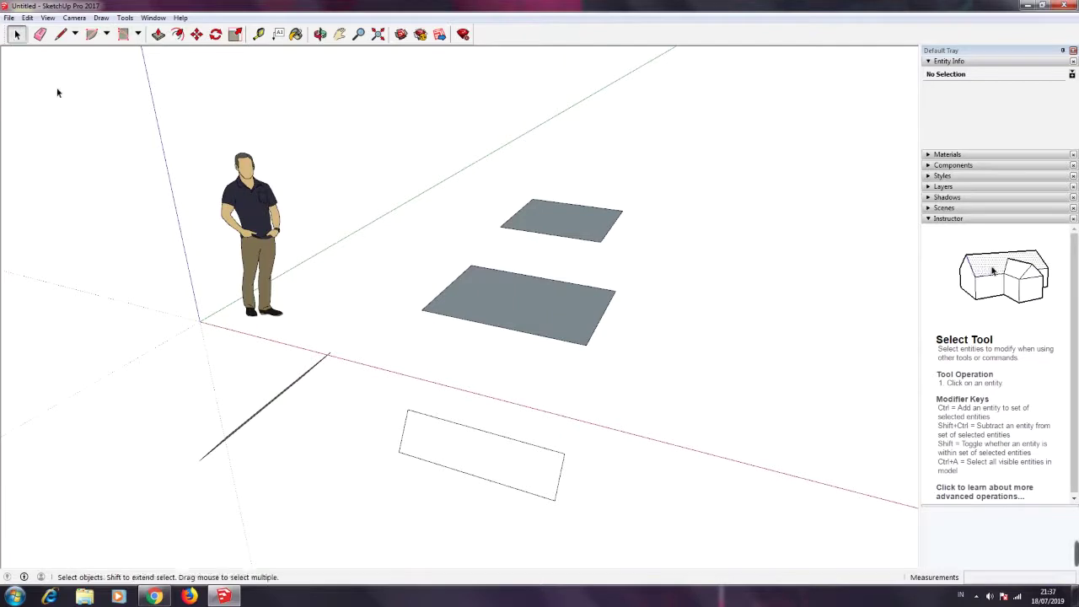
left_click(139, 33)
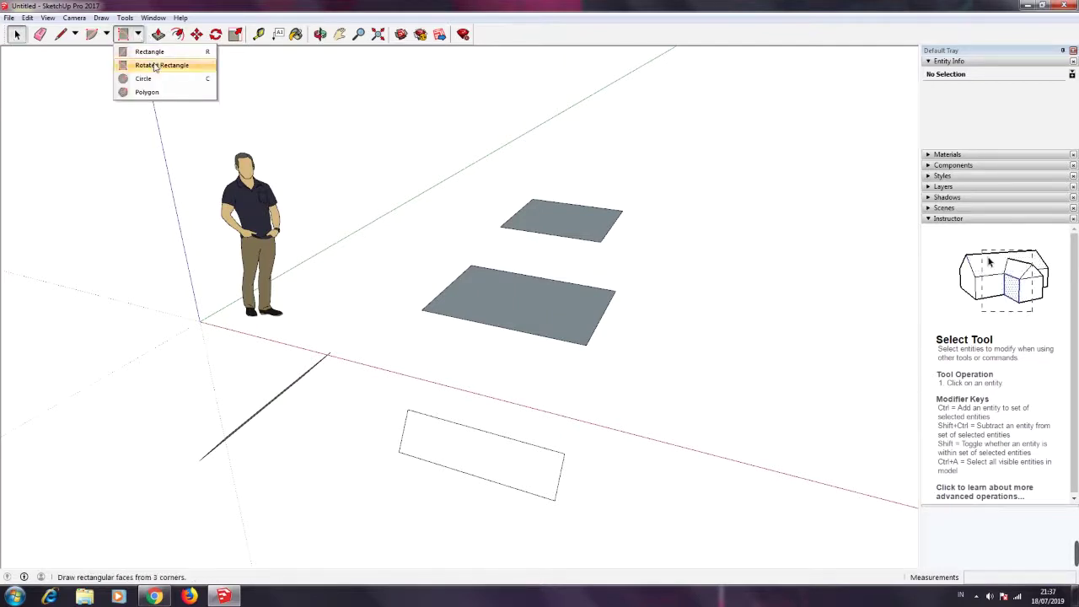
Delete all the rectangles, then delete the leftover diagonal line
left_click(335, 161)
mouse_move(311, 127)
left_mouse_down()
mouse_move(628, 531)
mouse_move(655, 529)
left_mouse_up()
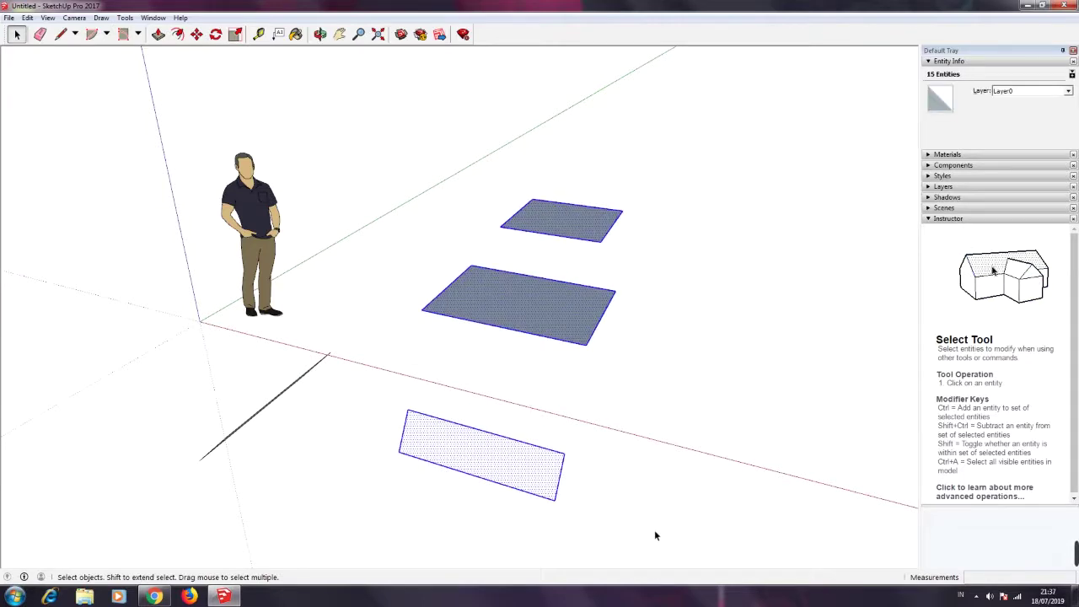
key("Delete")
left_click_drag(218, 424, 160, 486)
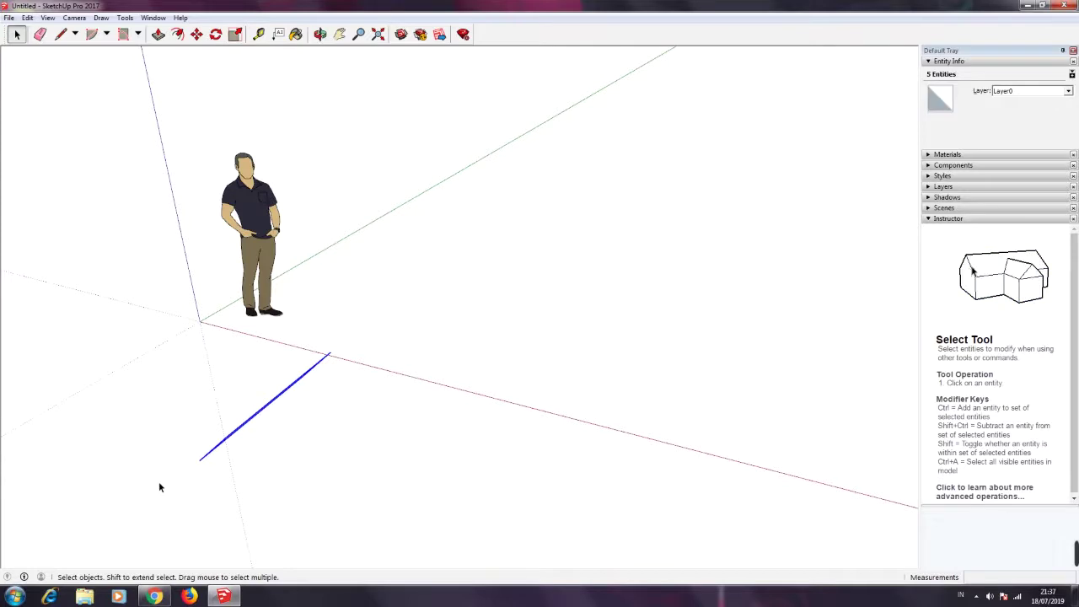
key("Delete")
mouse_move(328, 484)
middle_mouse_down()
mouse_move(411, 349)
mouse_move(481, 433)
middle_mouse_up()
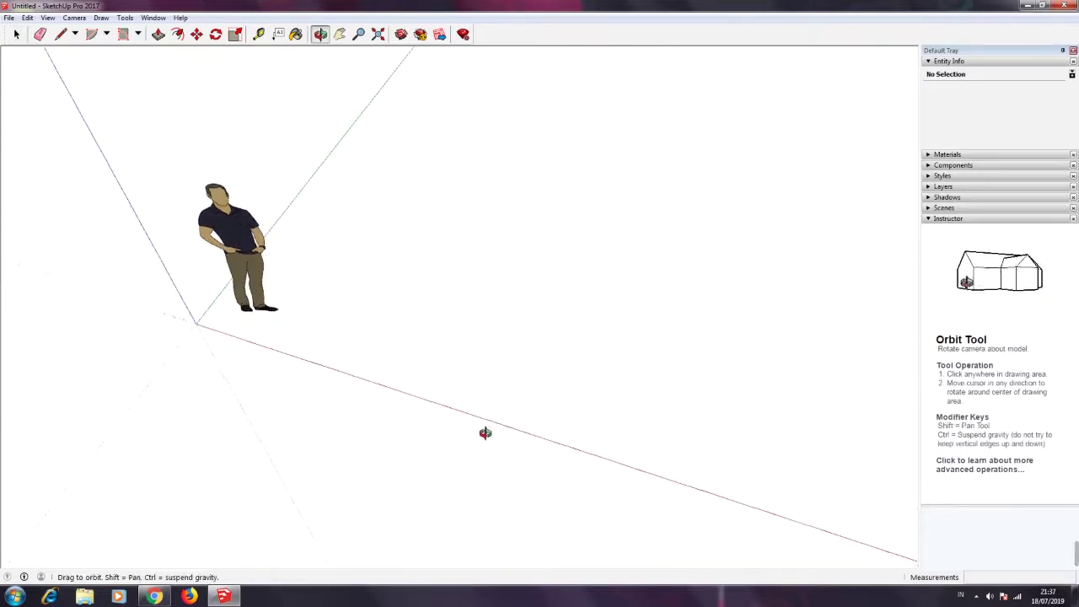
left_click(138, 34)
left_click(146, 75)
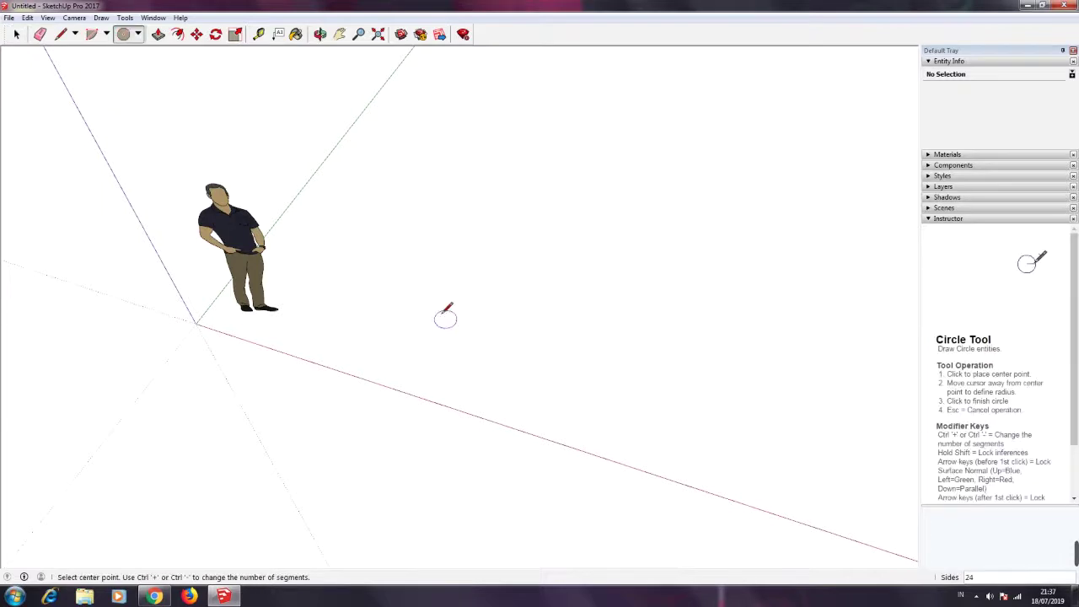
Draw three circles of decreasing size in a row, abandoning a fourth
left_click(392, 286)
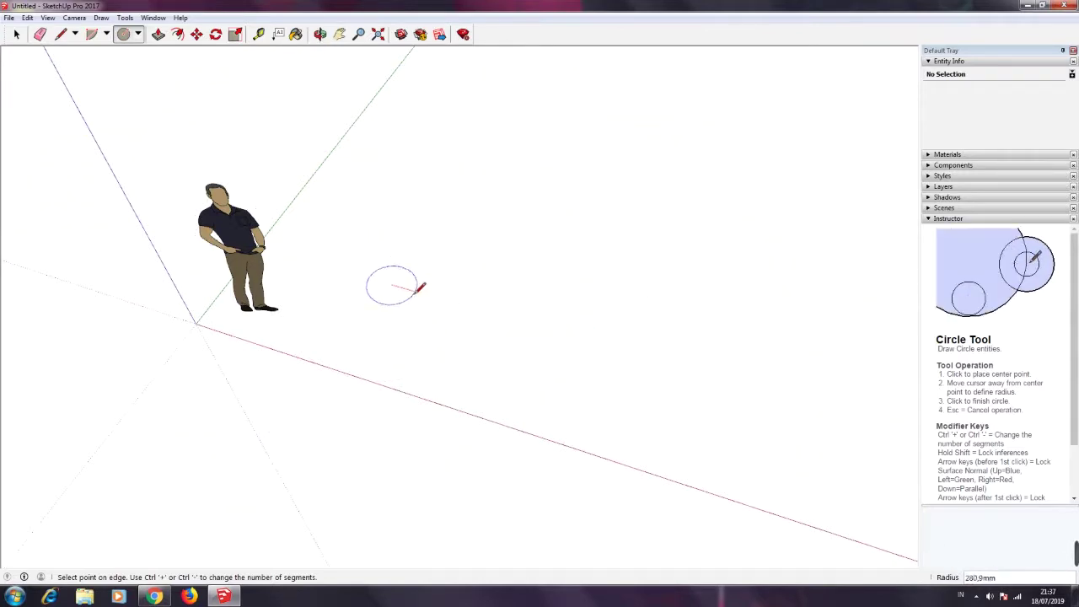
left_click(444, 288)
left_click(510, 253)
left_click(548, 264)
left_click(580, 212)
left_click(604, 214)
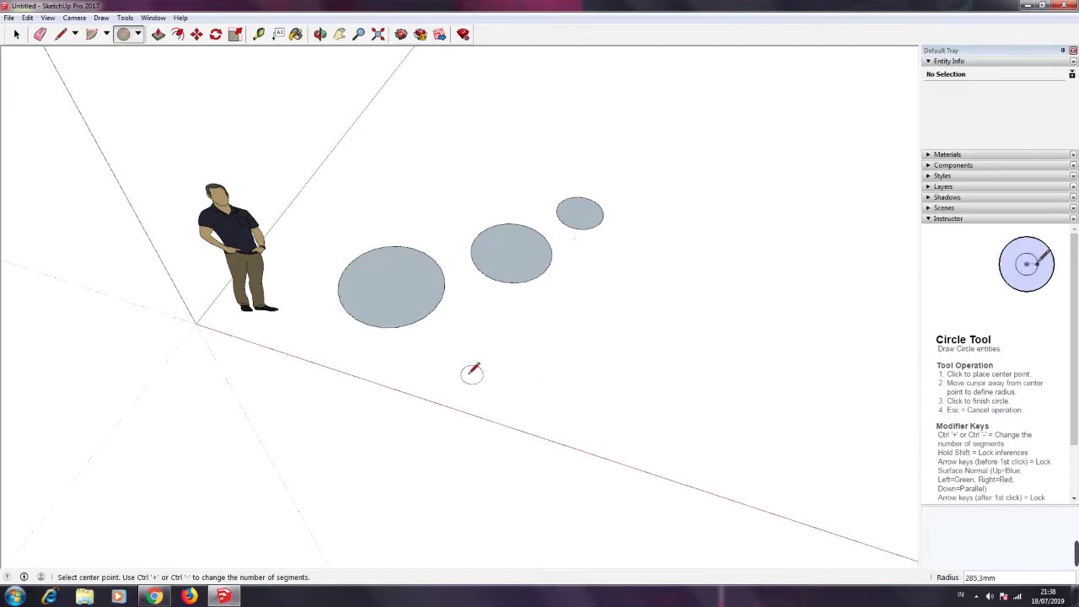
left_click(475, 355)
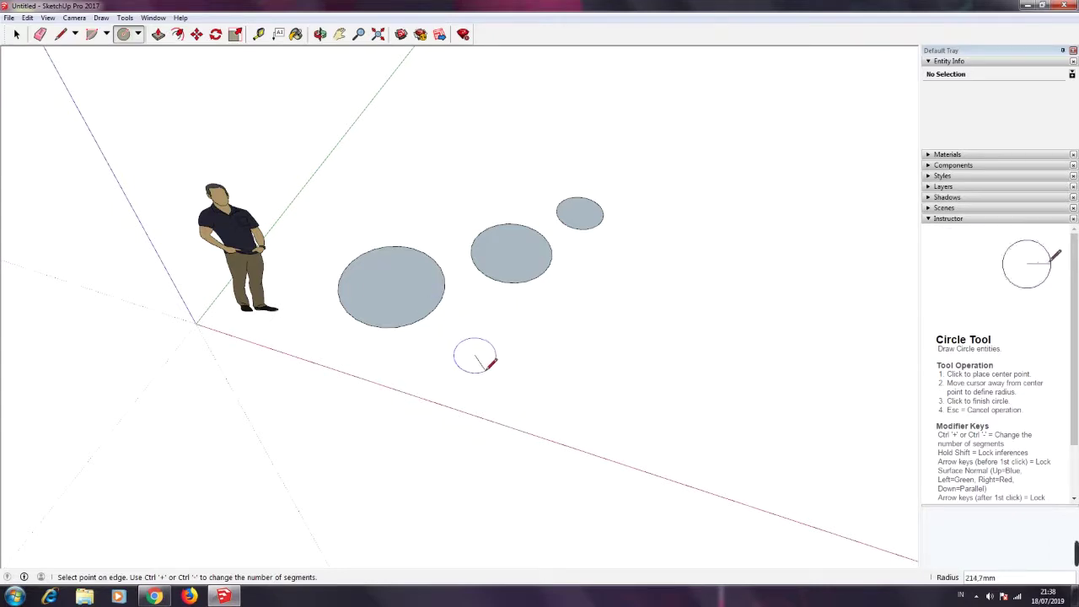
key("Escape")
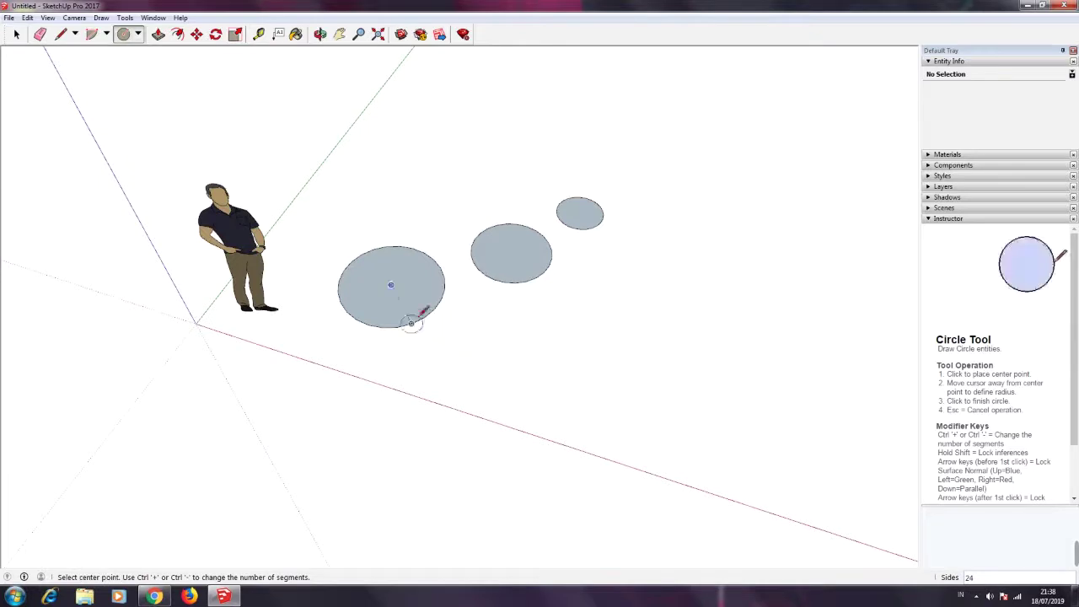
Draw a 300 mm radius circle and a 600 mm radius circle
left_click(468, 350)
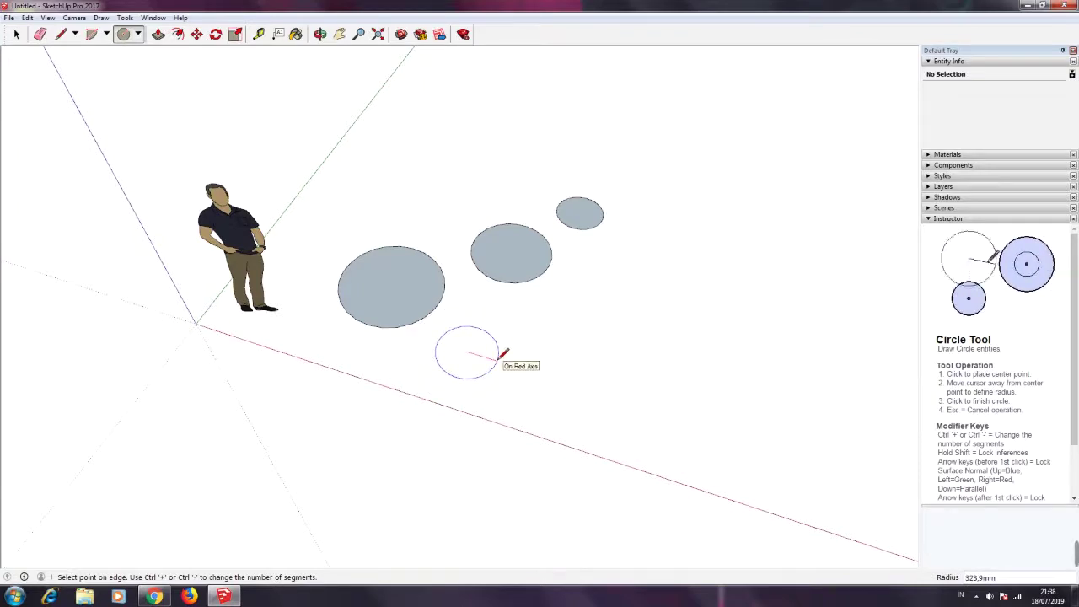
type("3")
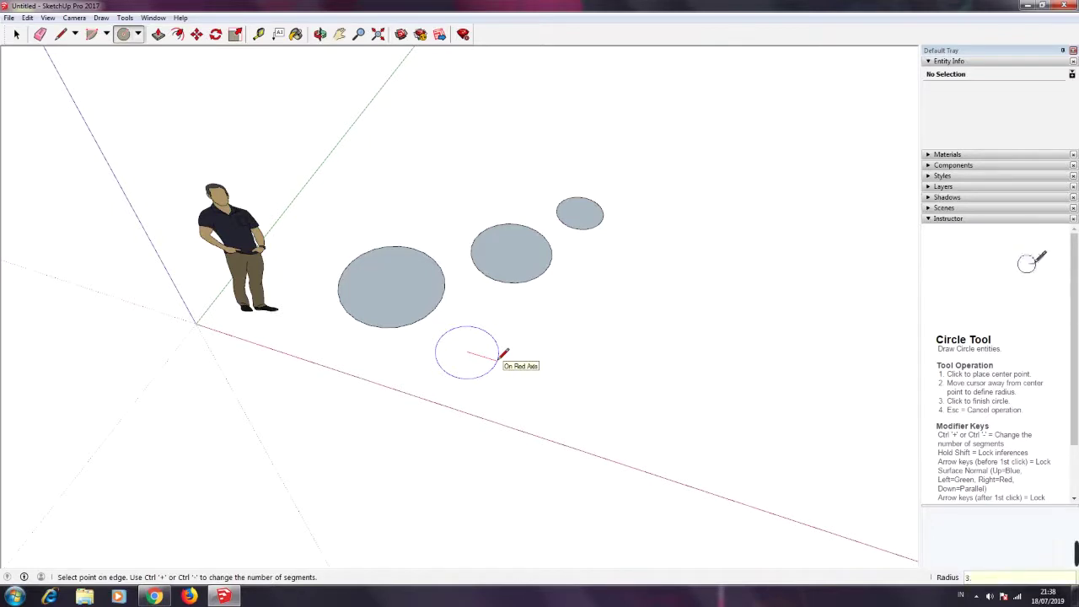
type("00")
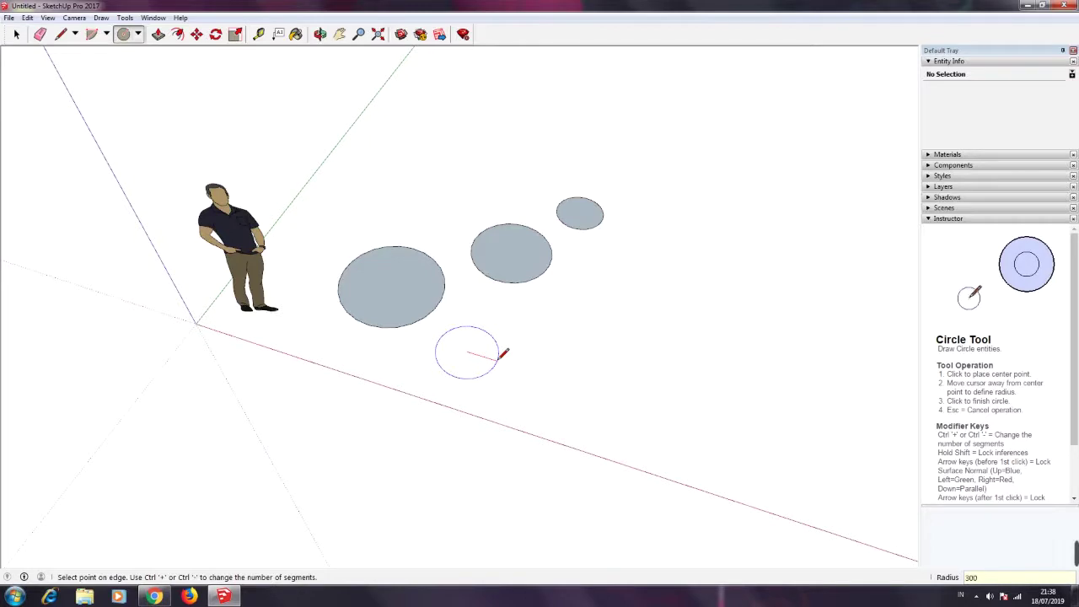
key("Return")
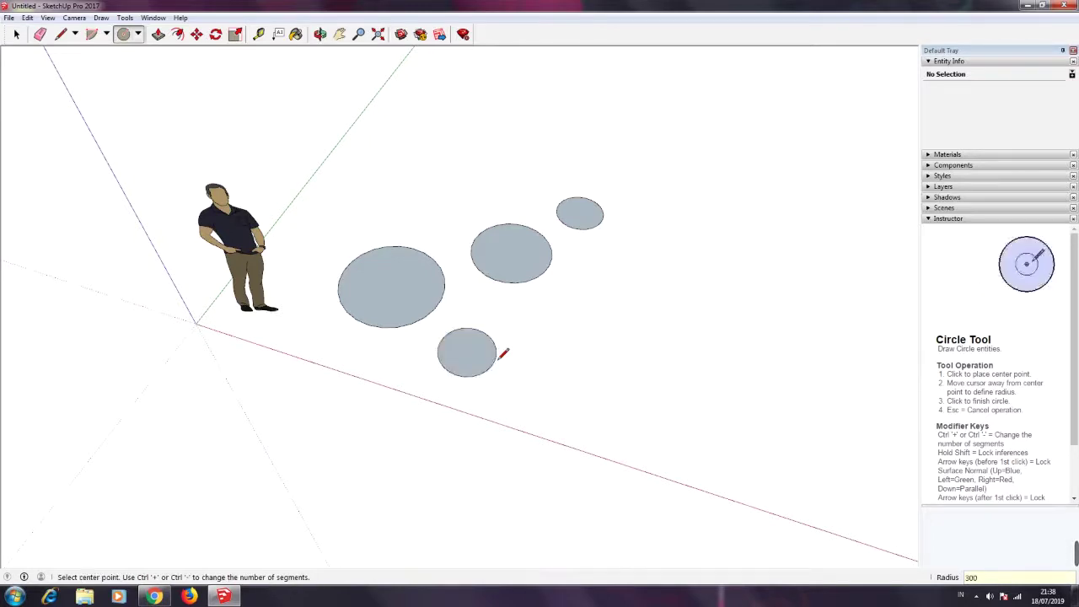
left_click(612, 338)
type("600")
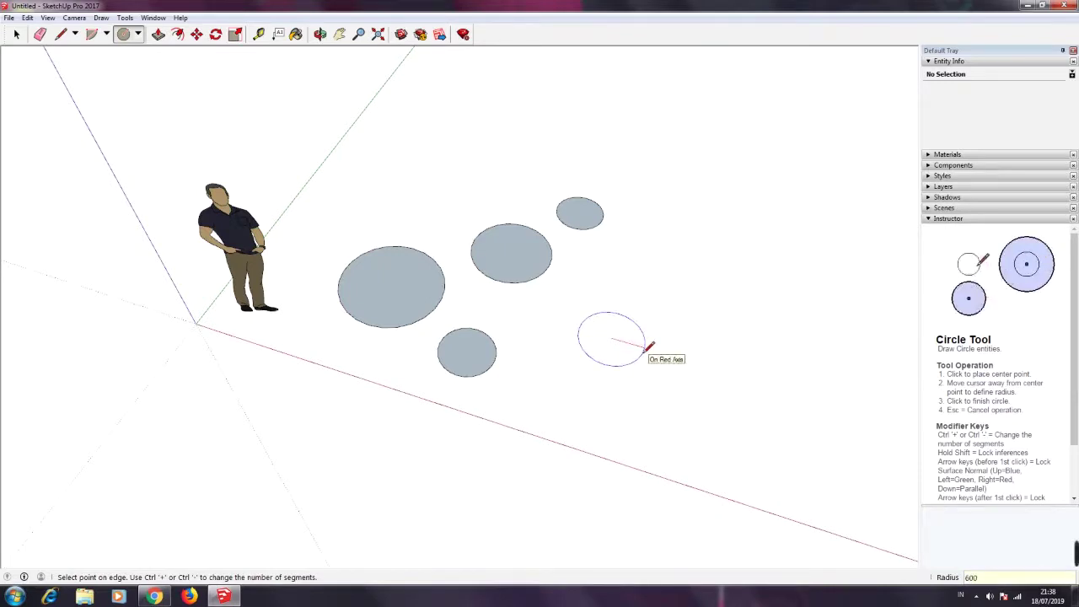
key("Return")
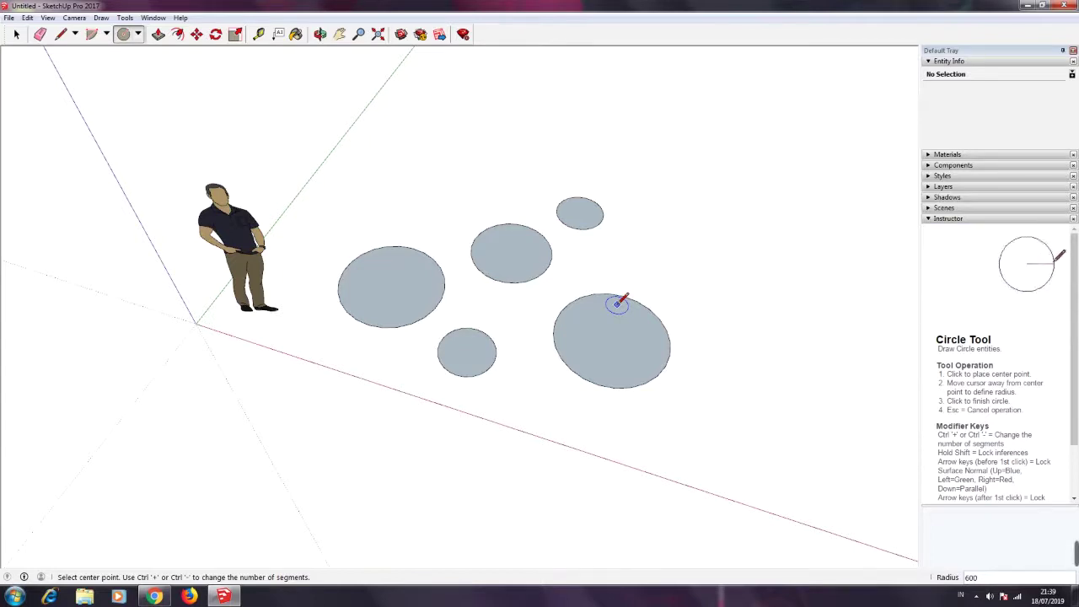
key("space")
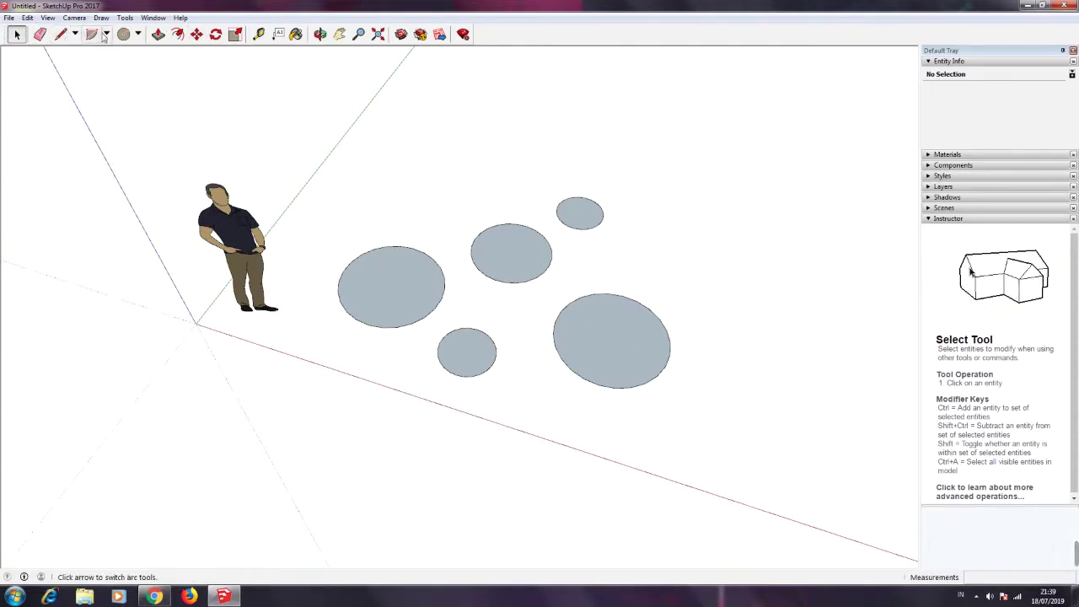
After briefly trying Dimension and Line, select the circles to read their radii in Entity Info
left_click(79, 20)
mouse_move(125, 18)
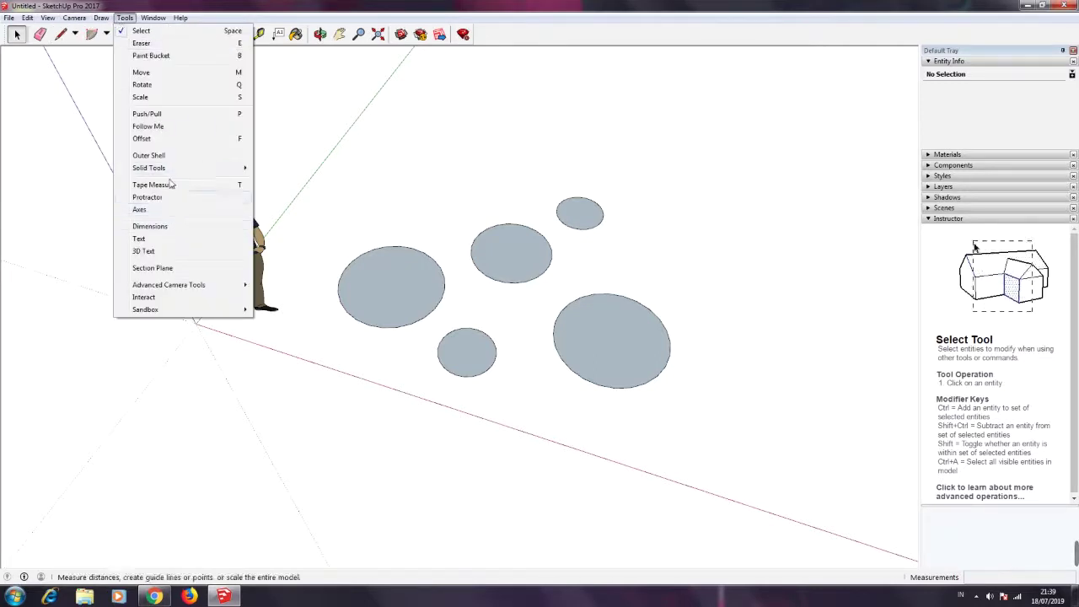
left_click(152, 226)
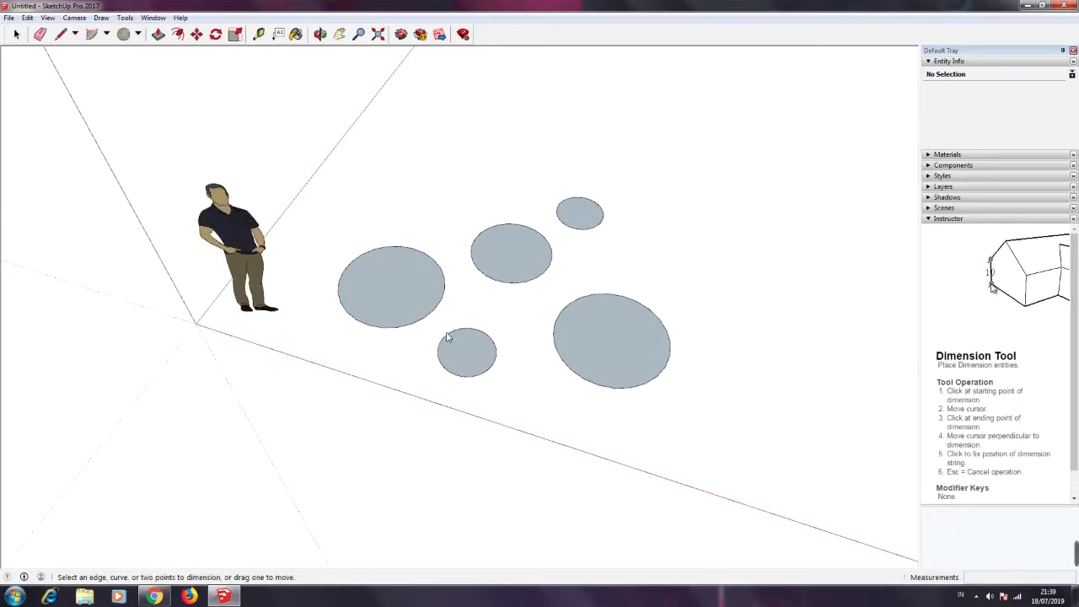
left_click(61, 34)
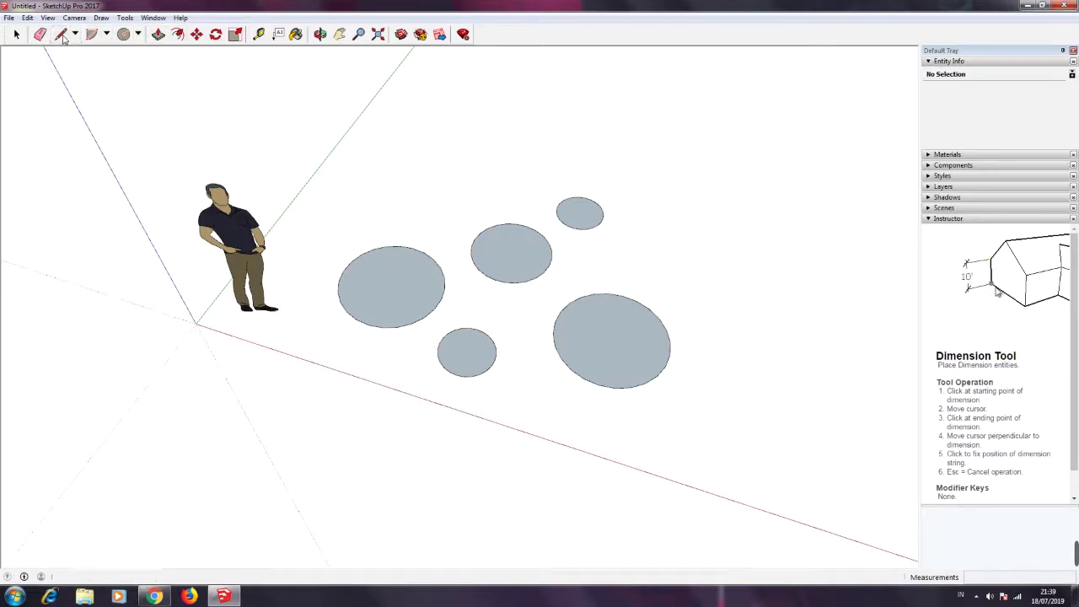
left_click(443, 338)
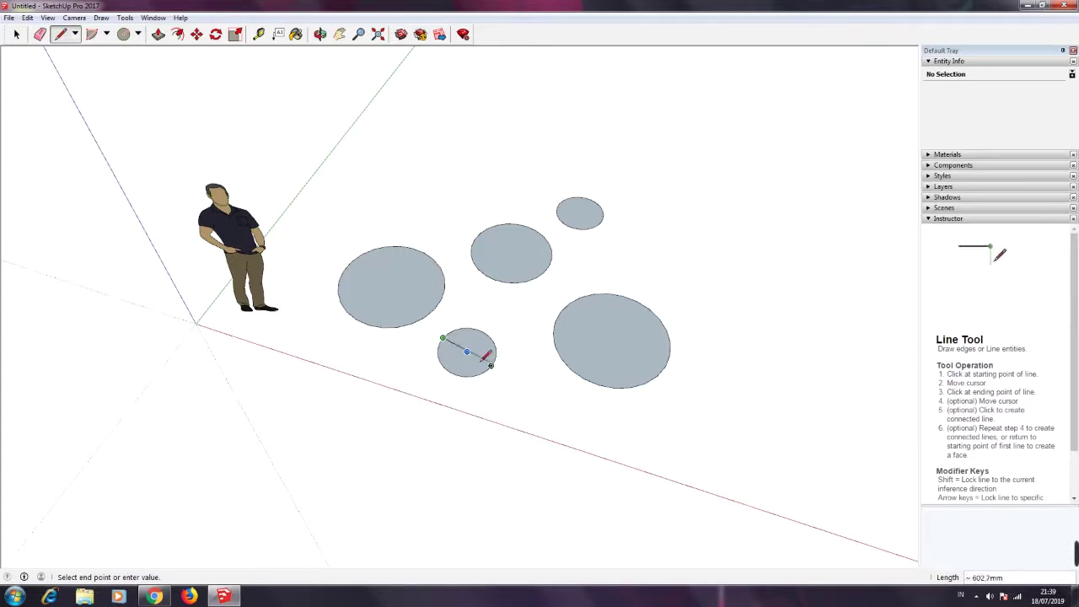
left_click(493, 364)
key("space")
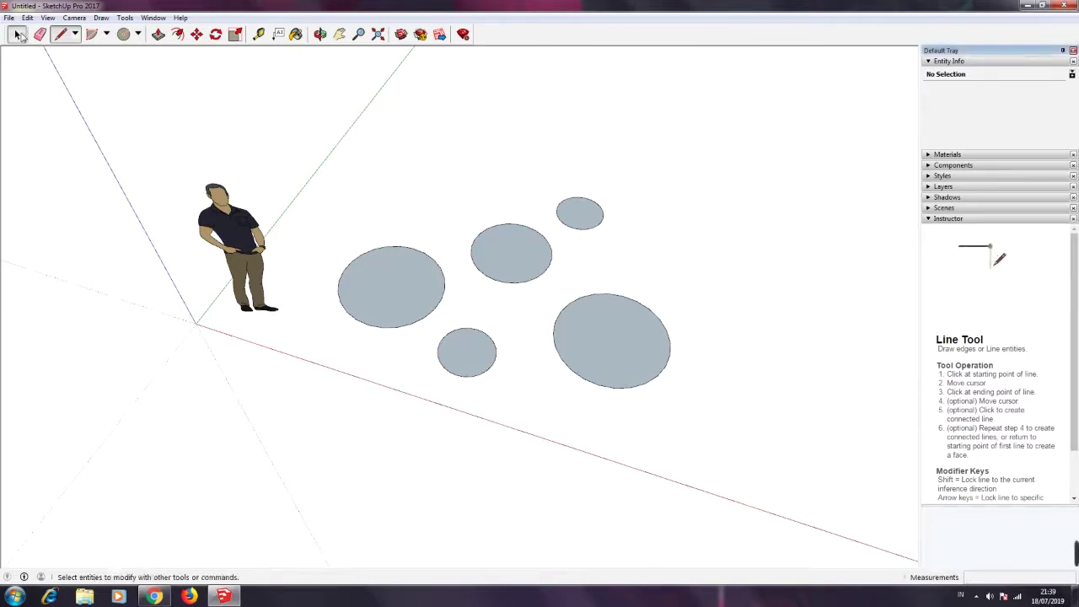
left_click(477, 363)
left_click(497, 359)
left_click(568, 371)
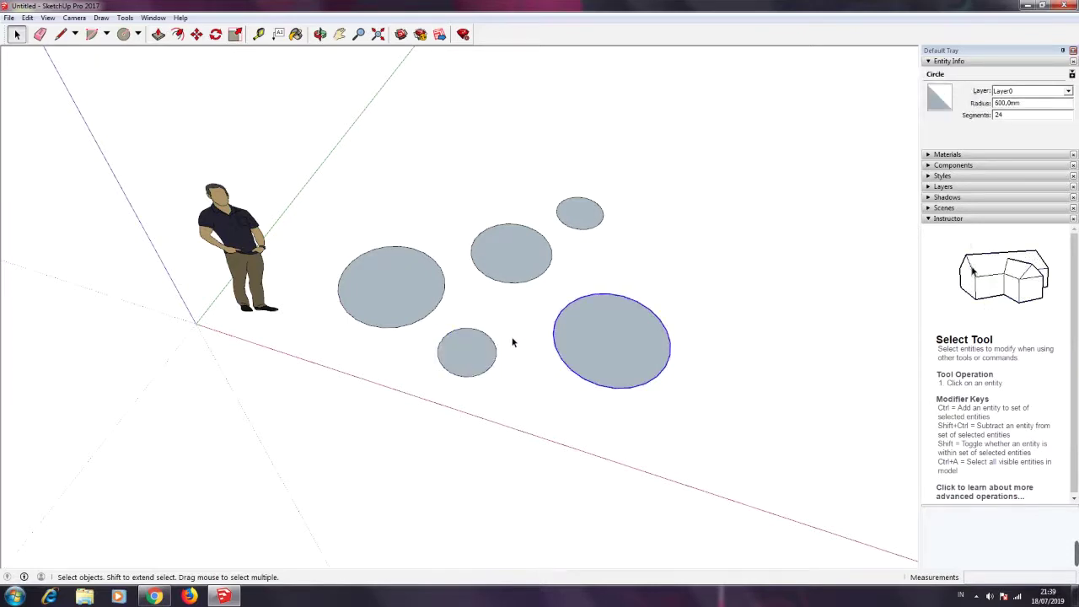
Box-select and delete all five circles, leaving only the scale figure, then pick the Polygon tool
left_click(138, 34)
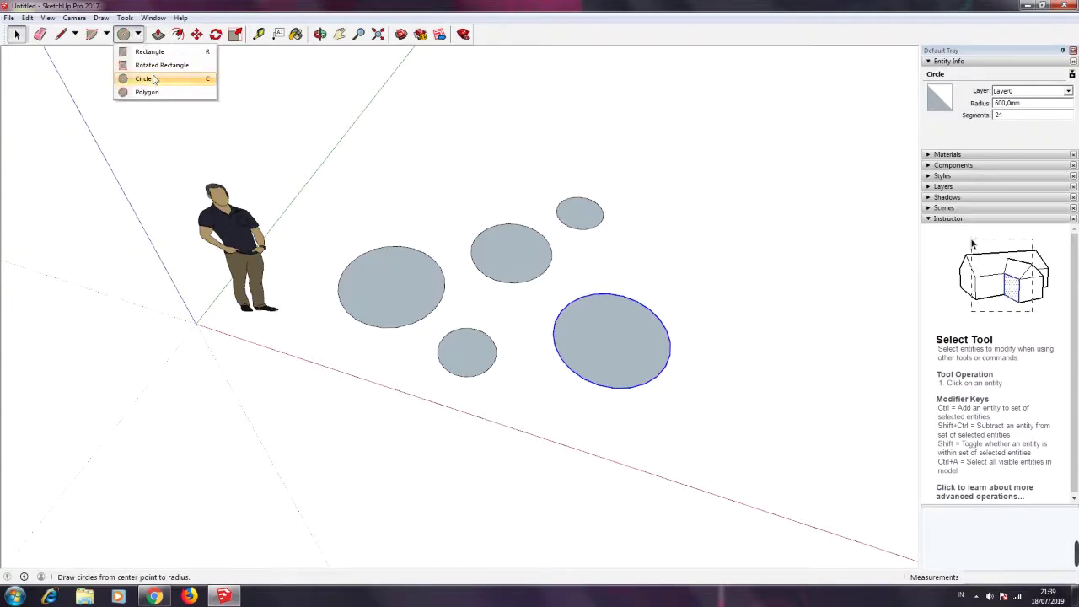
left_click(311, 140)
left_click_drag(315, 139, 747, 501)
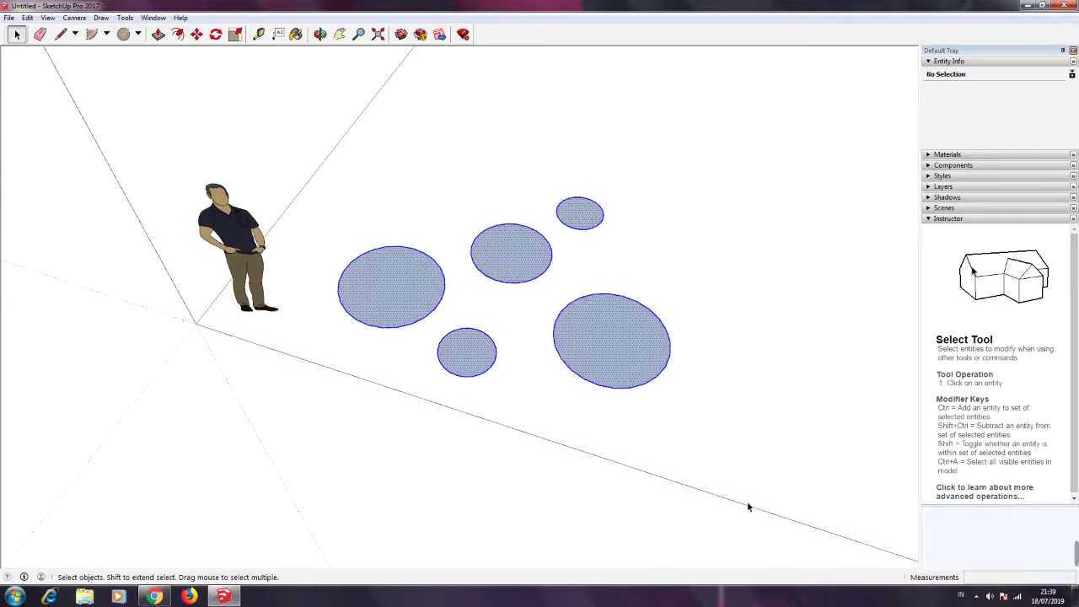
key("Delete")
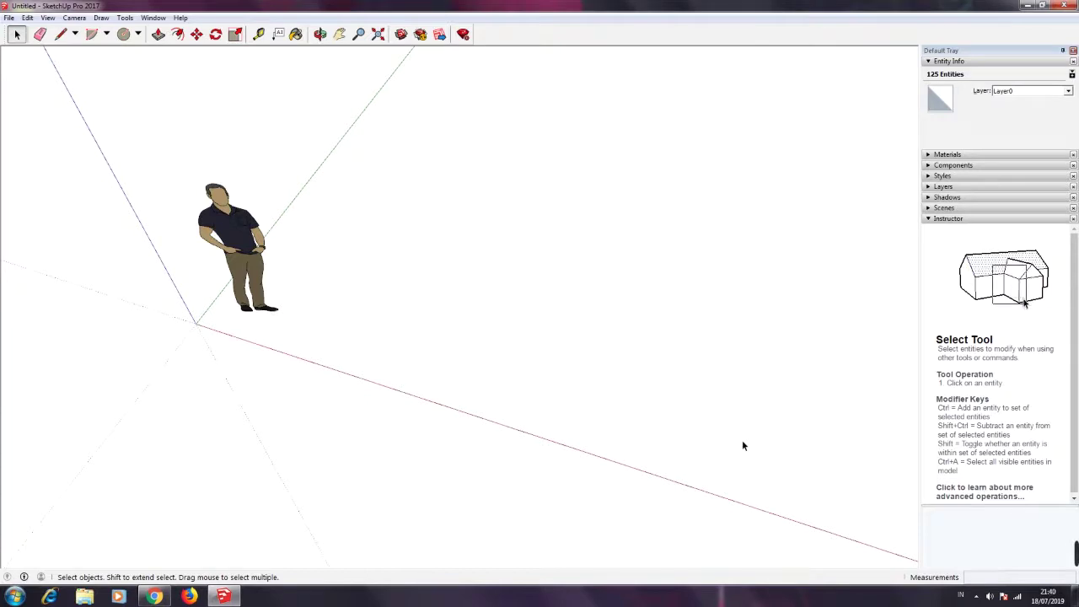
left_click(138, 34)
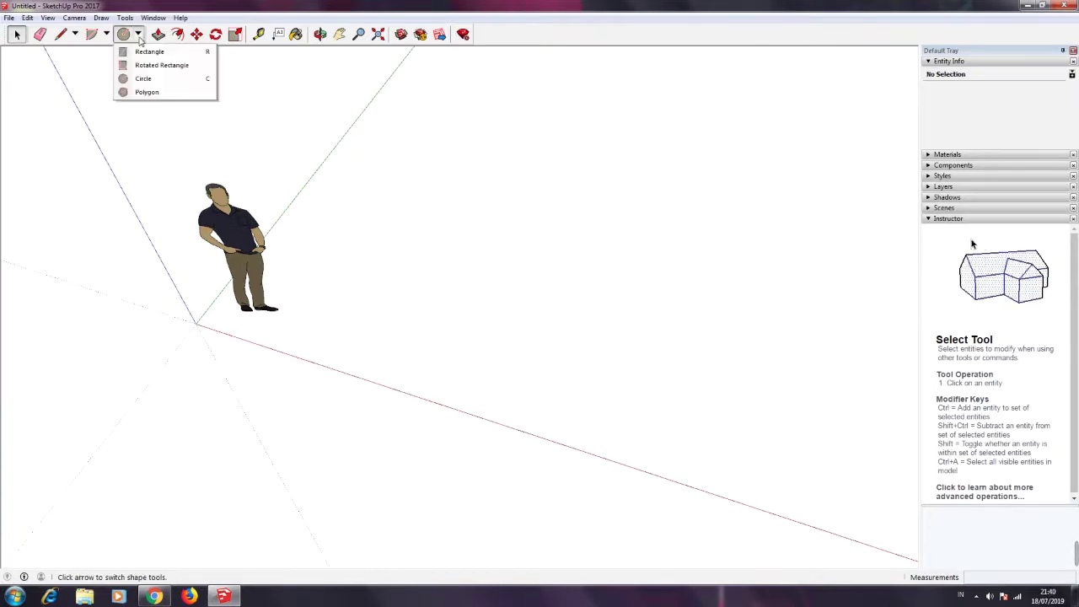
left_click(148, 93)
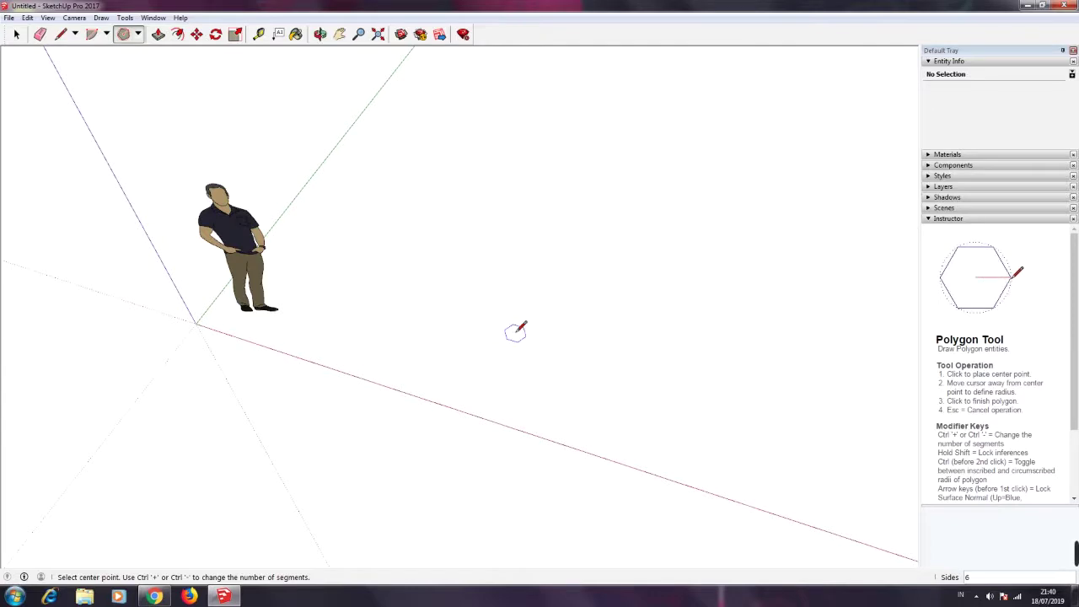
Draw a six-sided polygon beside the figure with a 600 mm inscribed radius
left_click(414, 309)
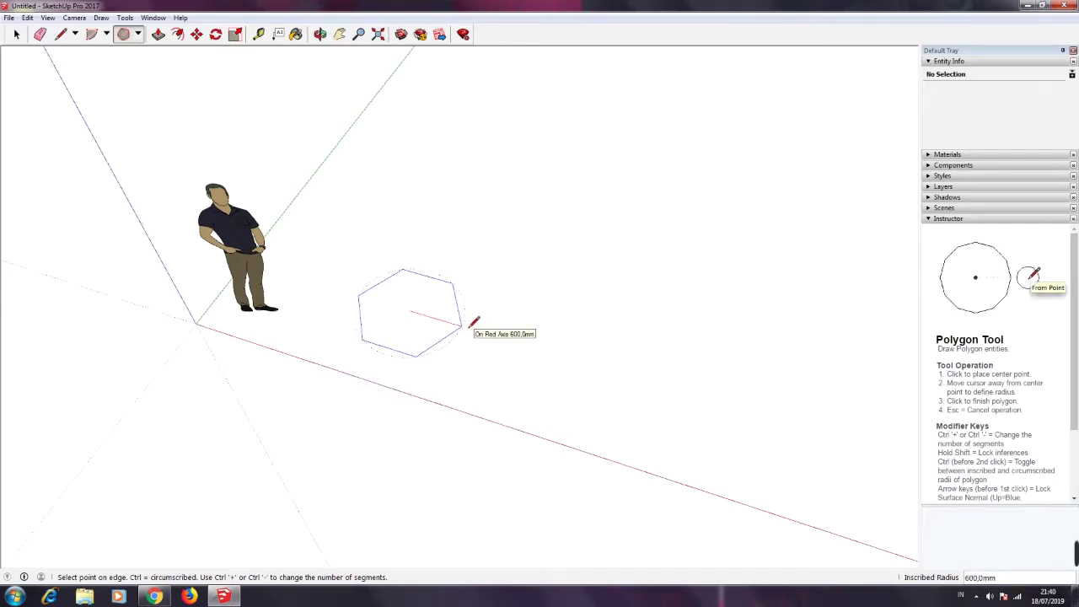
type("600")
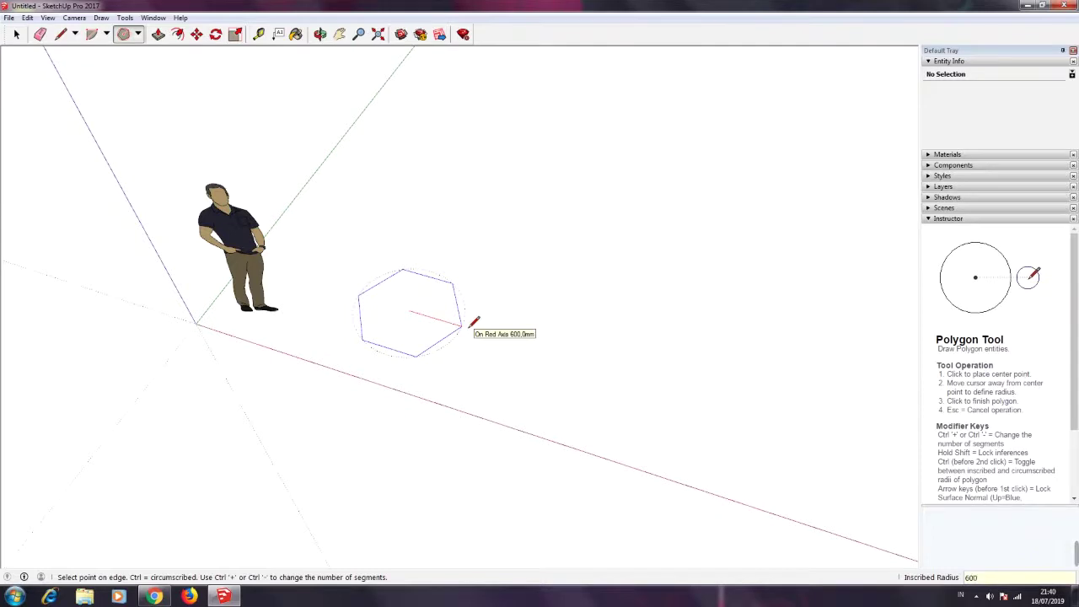
key("Return")
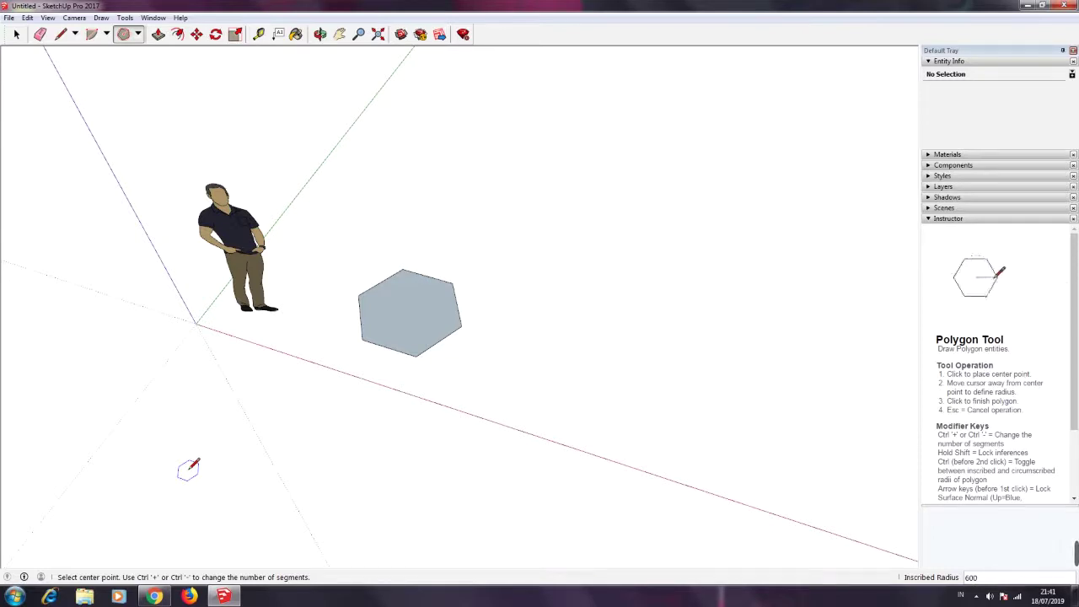
Try 4, 3 and 5 sides on the hexagon, settle on 8 sides, then return to Select
key("ctrl+minus")
key("ctrl+minus")
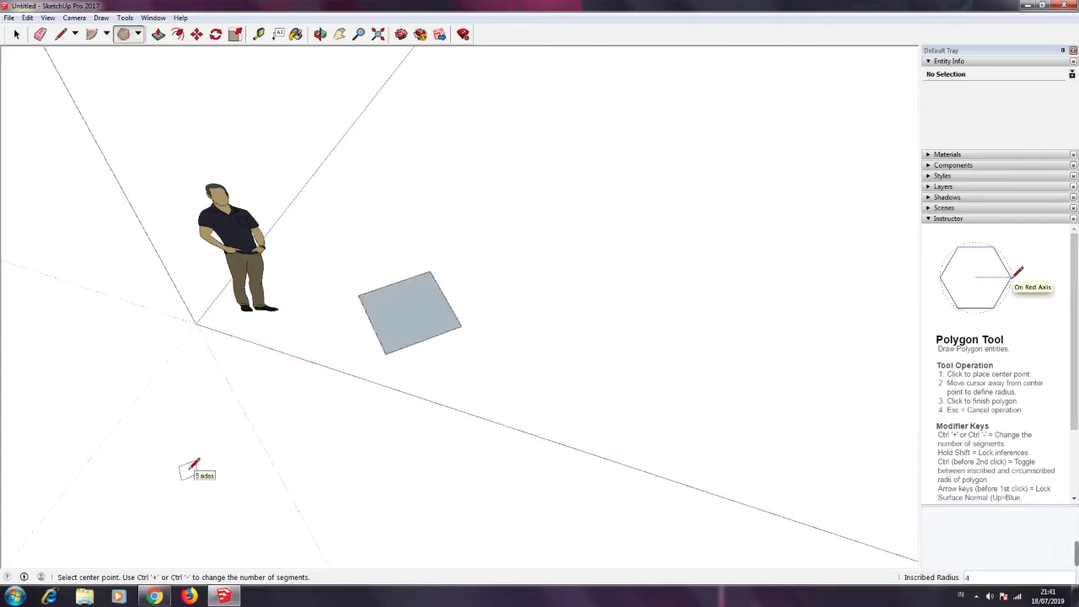
key("ctrl+minus")
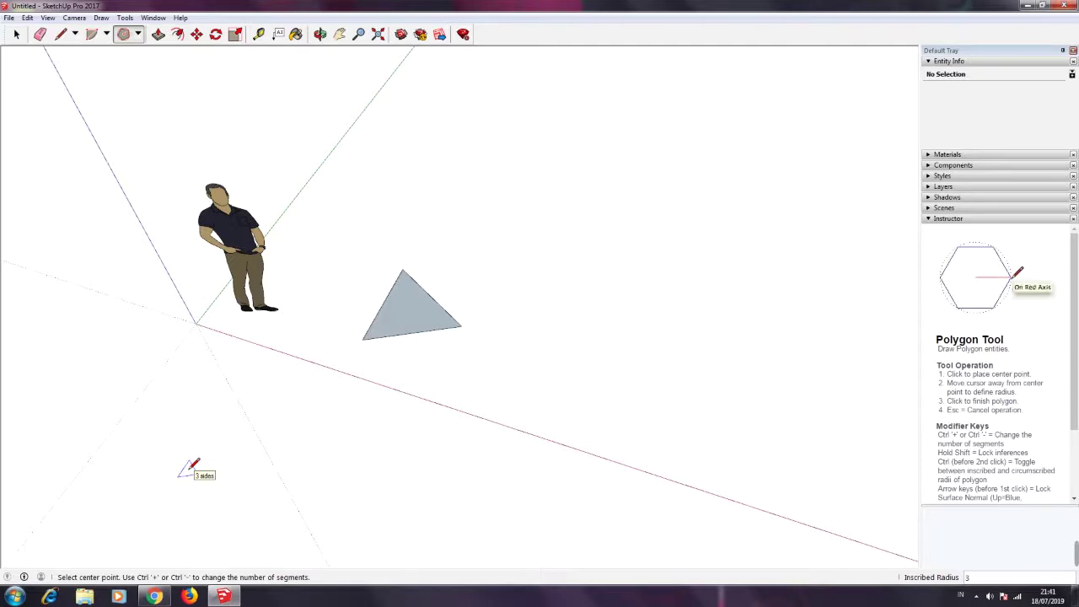
key("ctrl+plus")
key("ctrl+plus")
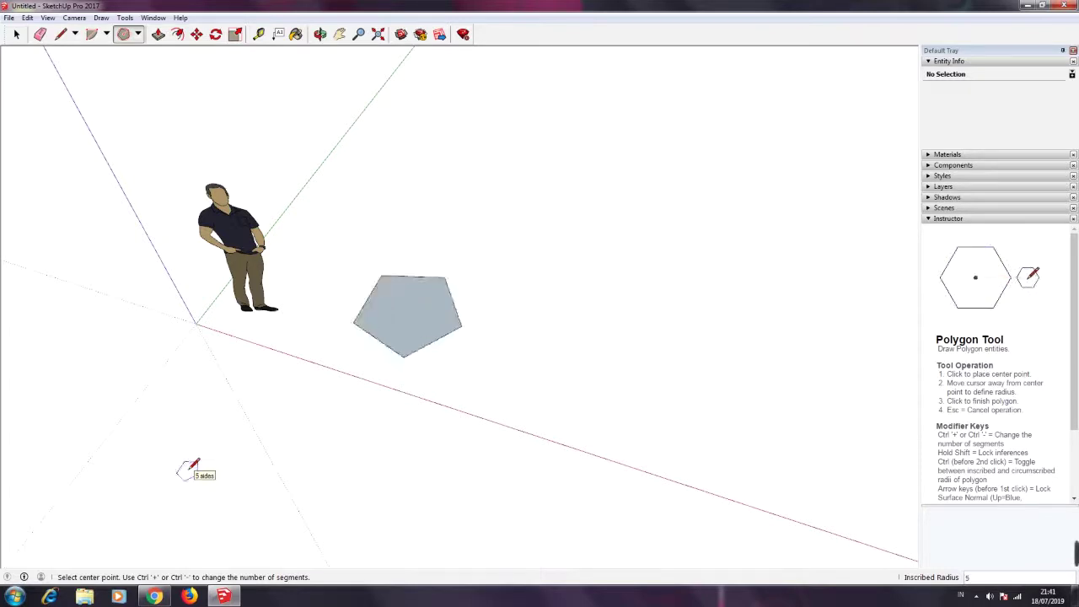
key("ctrl+plus")
key("ctrl+plus")
key("ctrl+plus")
key("ctrl+plus")
key("ctrl+minus")
key("ctrl+minus")
key("ctrl+minus")
key("ctrl+minus")
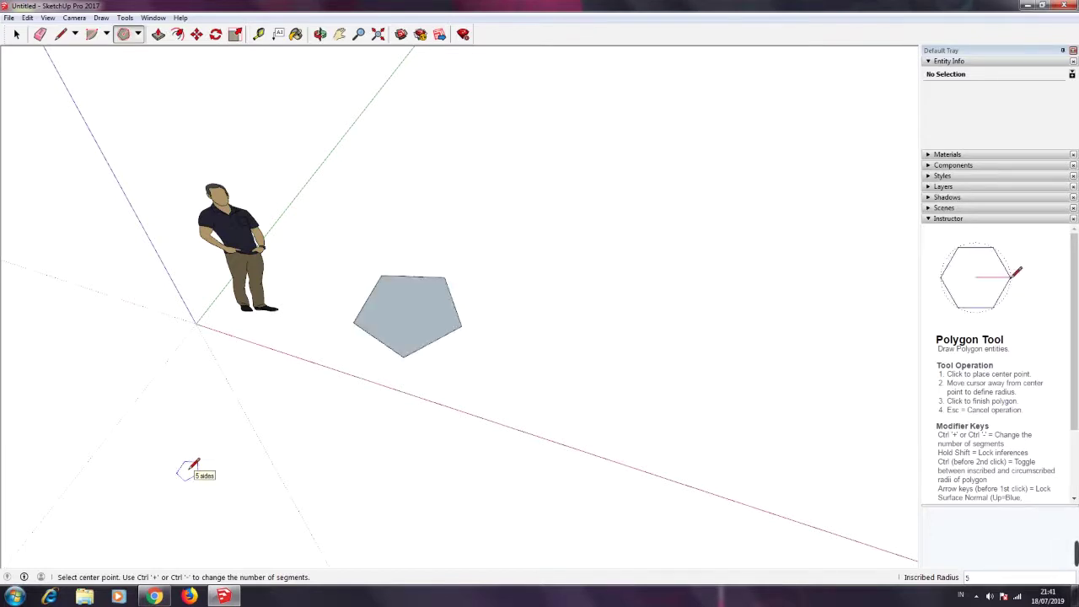
key("ctrl+minus")
key("ctrl+plus")
key("ctrl+plus")
key("ctrl+plus")
key("ctrl+plus")
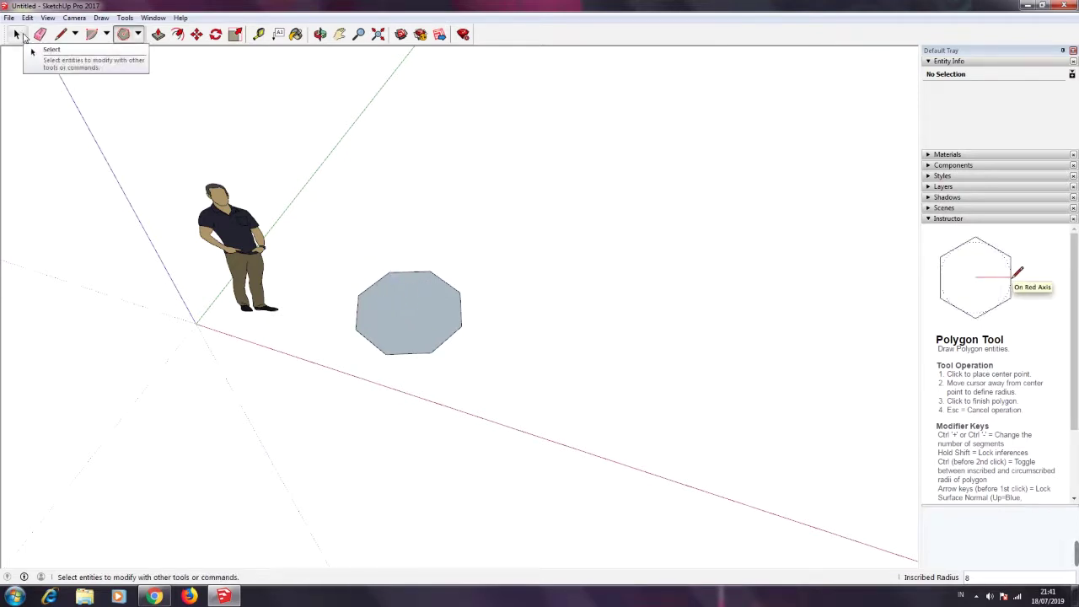
left_click(18, 35)
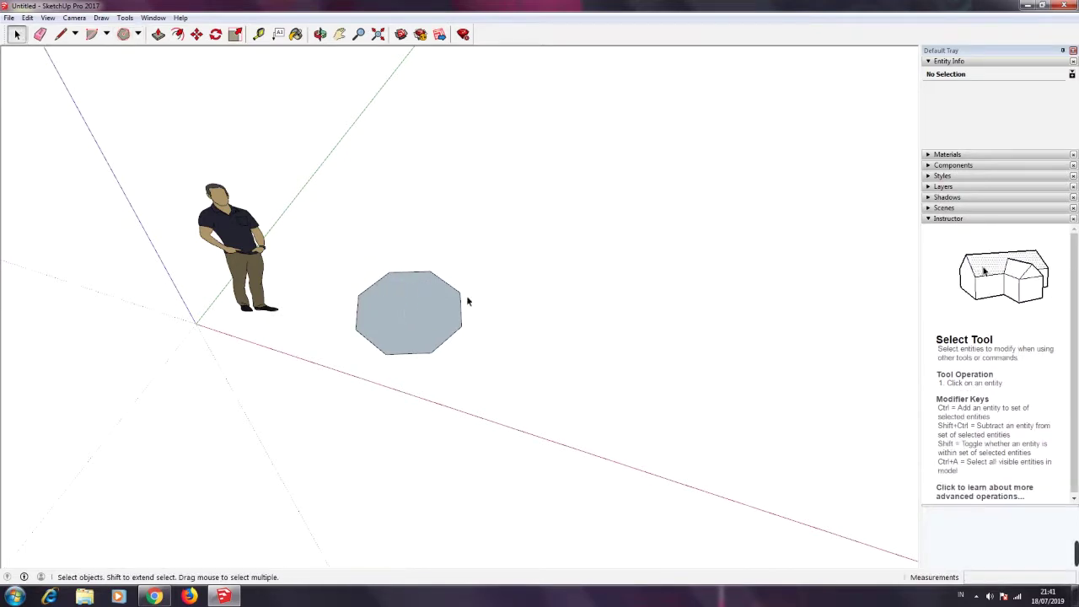
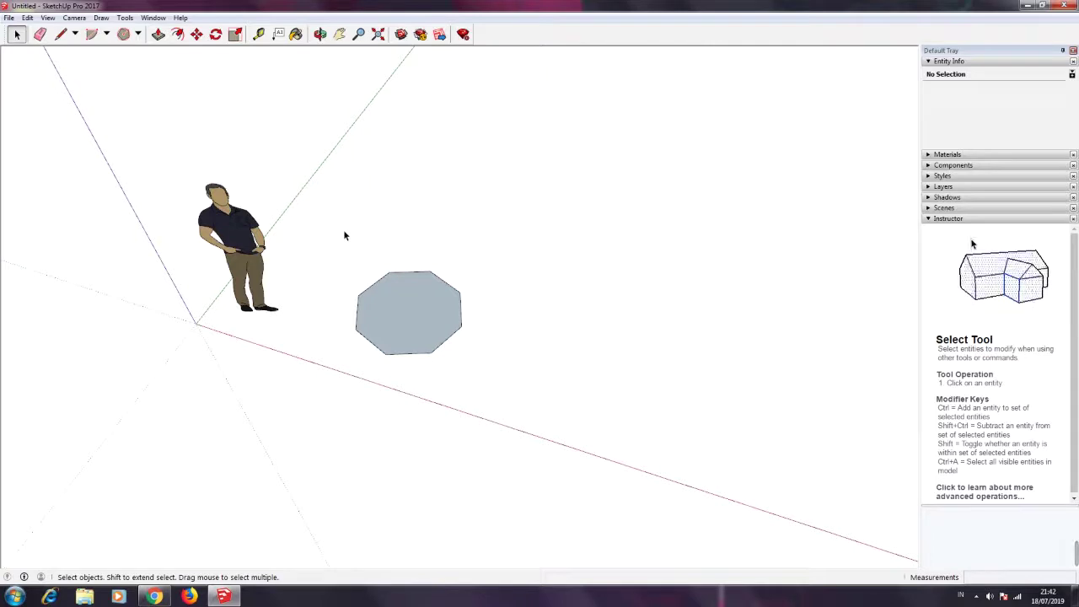
Draw a 7-sided polygon face on the ground to the right of the octagon
left_click(123, 34)
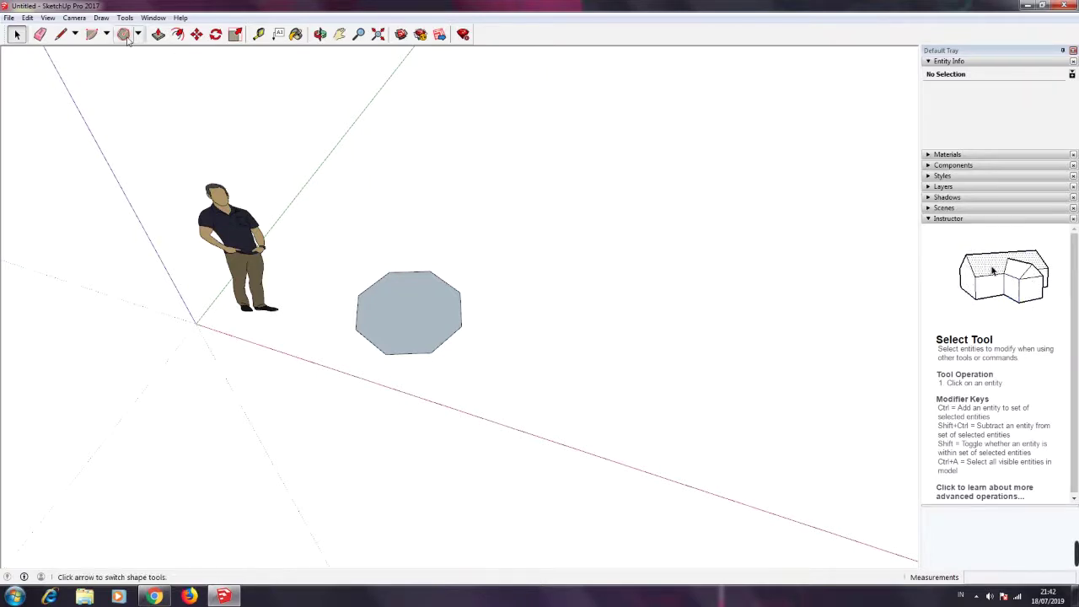
left_click(586, 277)
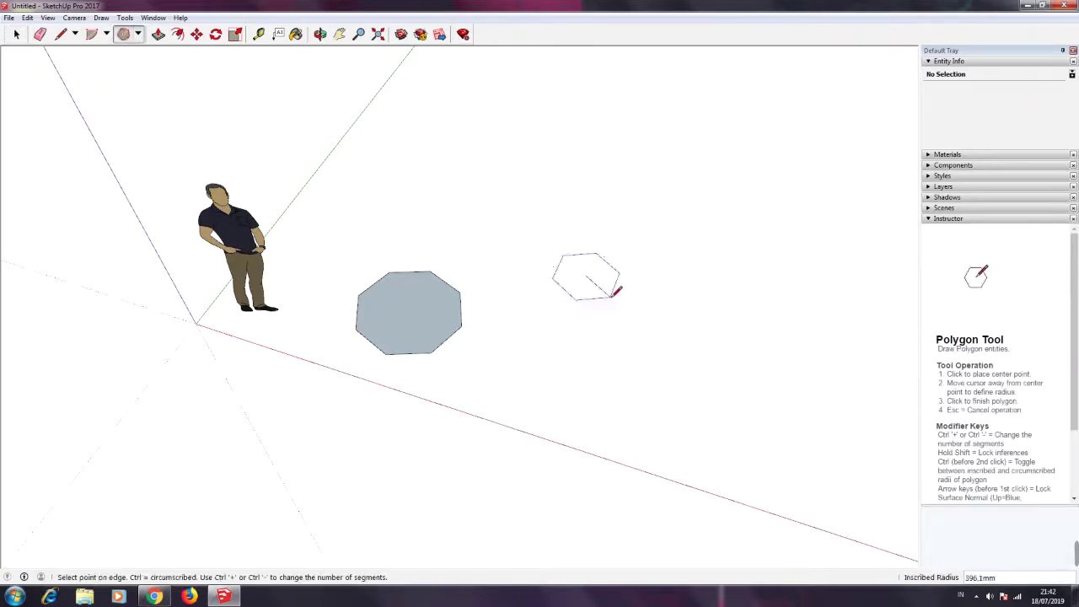
left_click(624, 296)
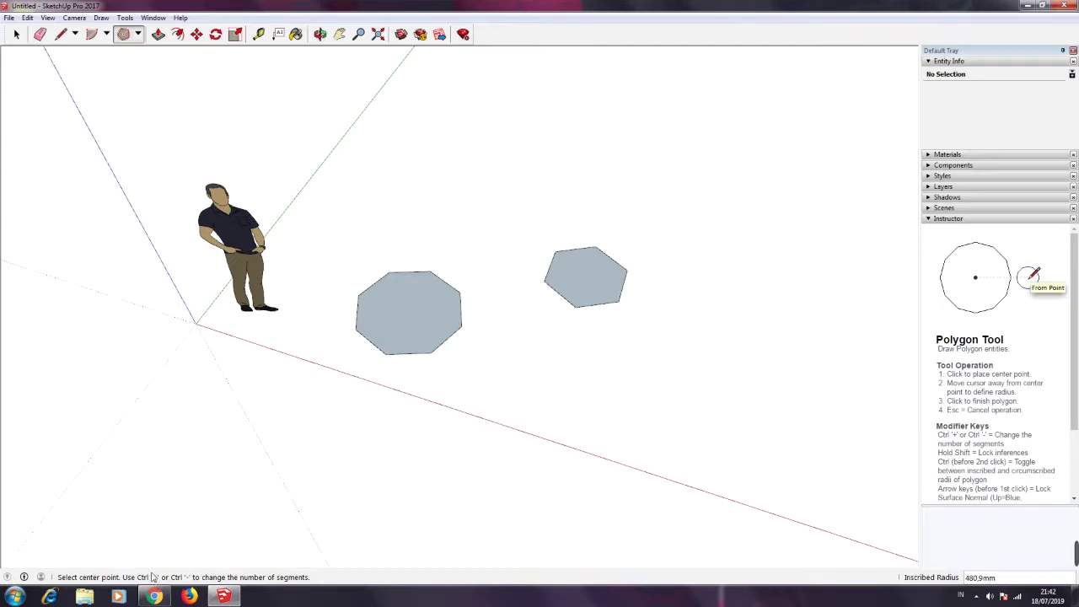
key("ctrl+minus")
key("ctrl+minus")
key("ctrl+minus")
key("ctrl+plus")
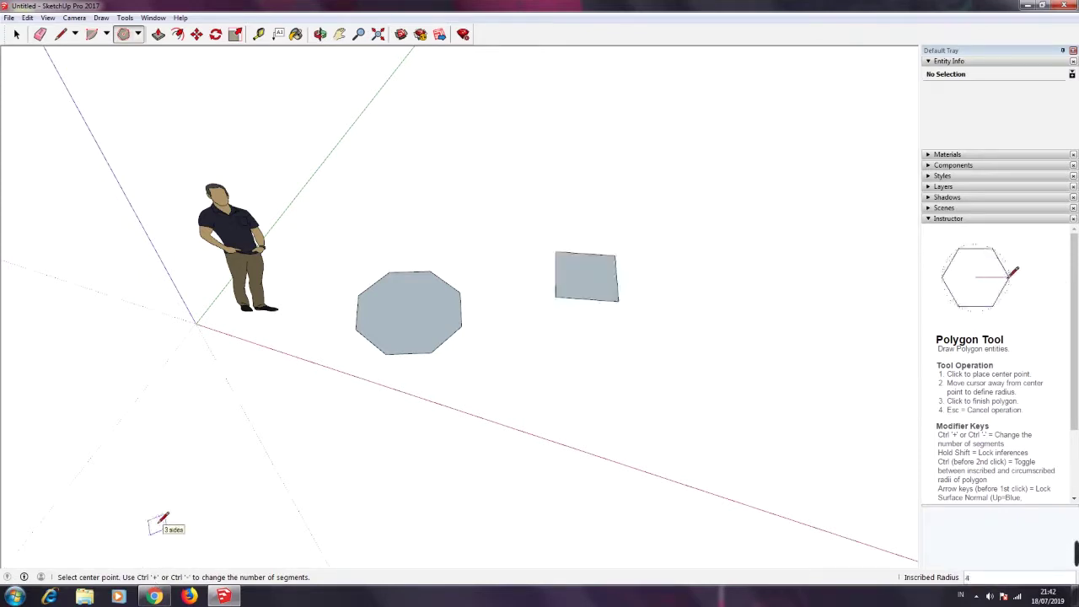
key("ctrl+plus")
key("ctrl+plus")
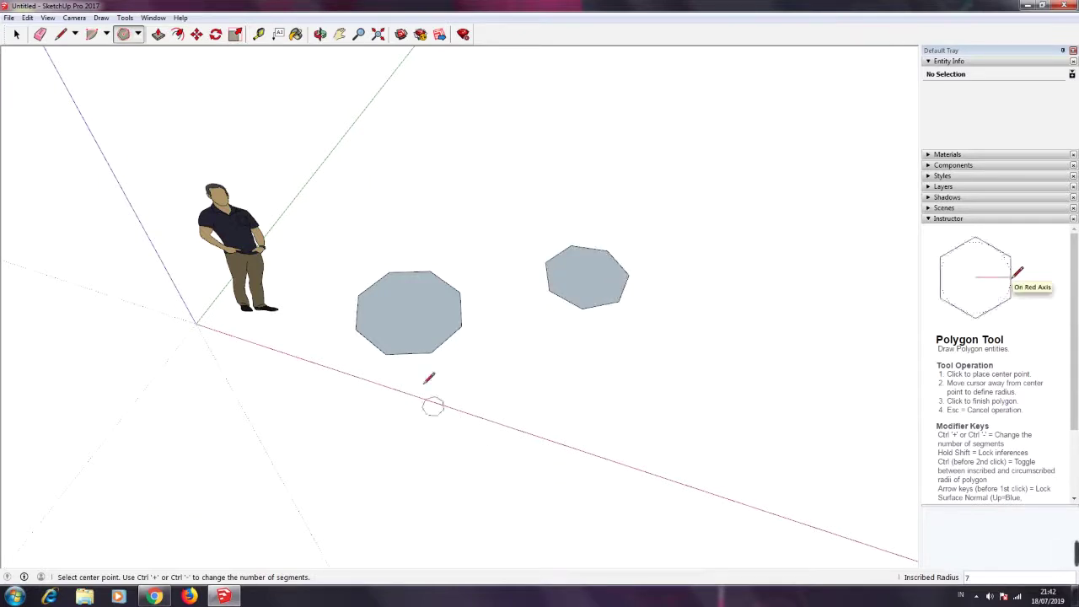
left_click(15, 36)
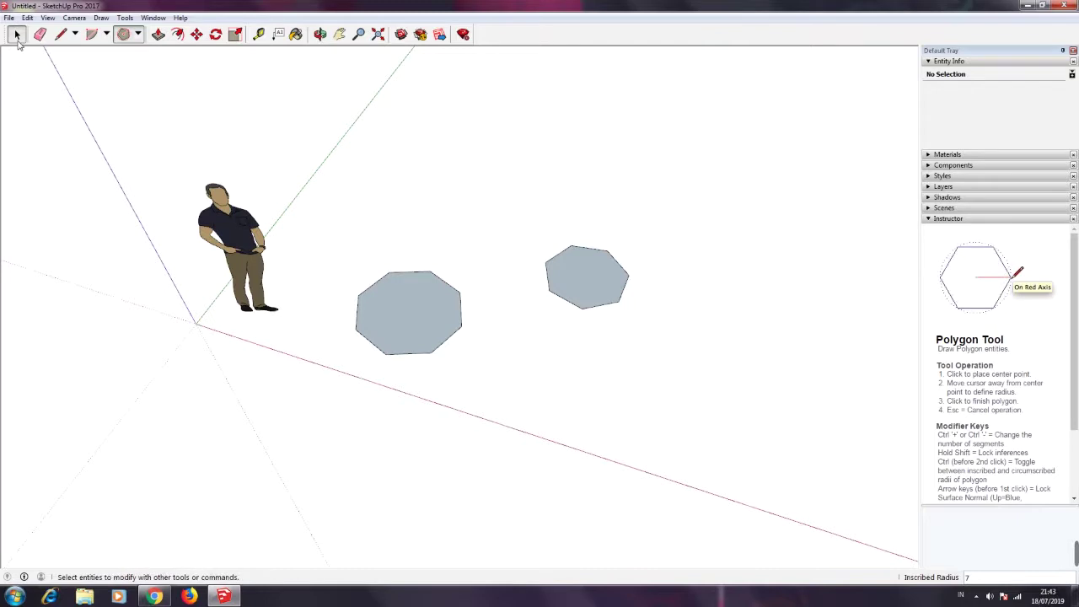
left_click(15, 35)
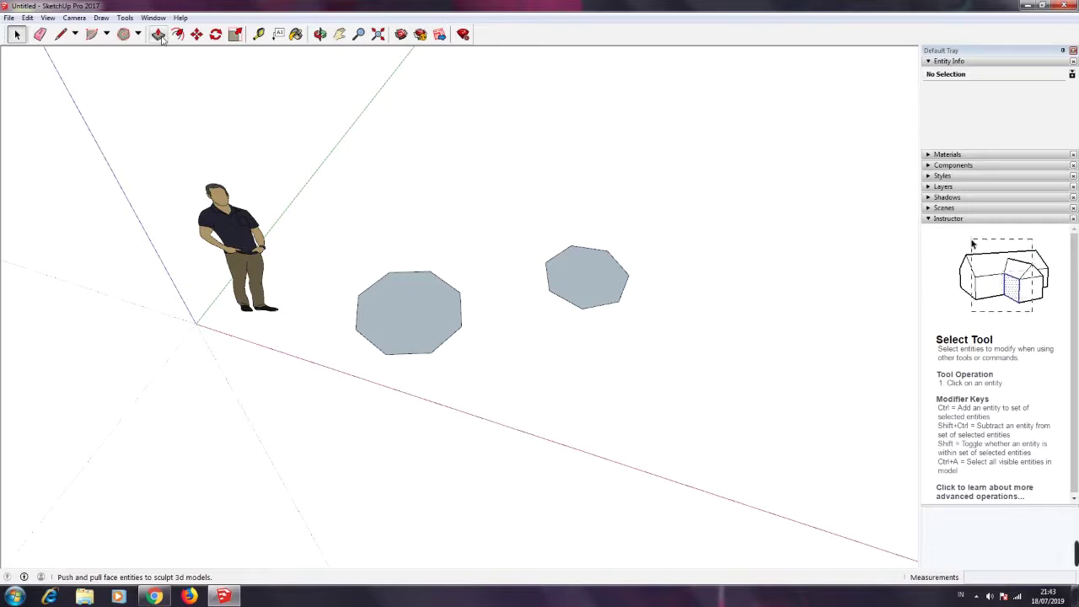
Push/Pull the octagon face up 1000 mm into an octagonal prism
left_click(161, 38)
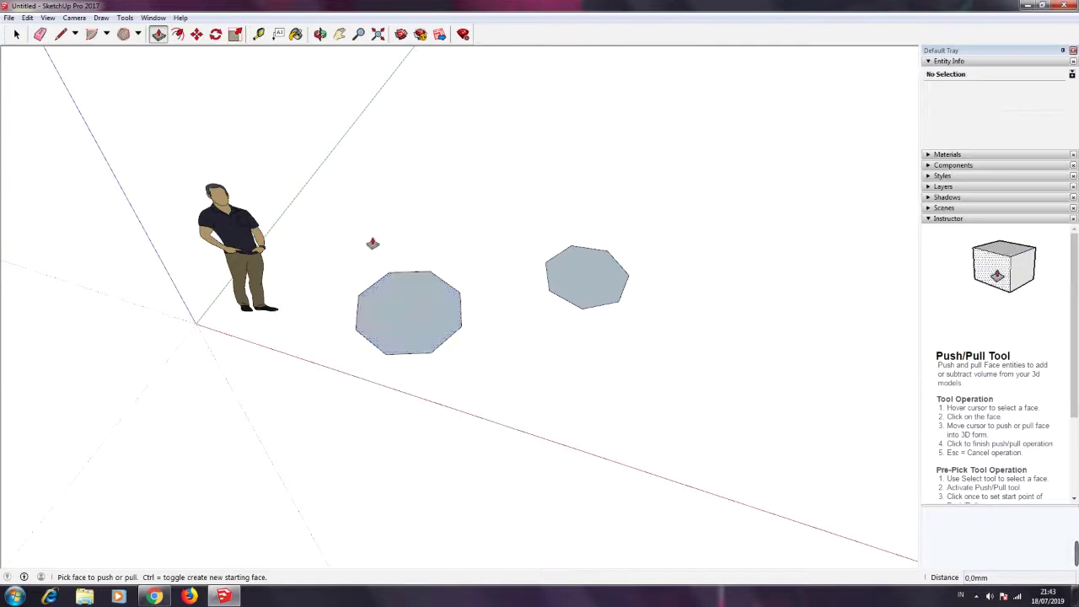
left_click(421, 328)
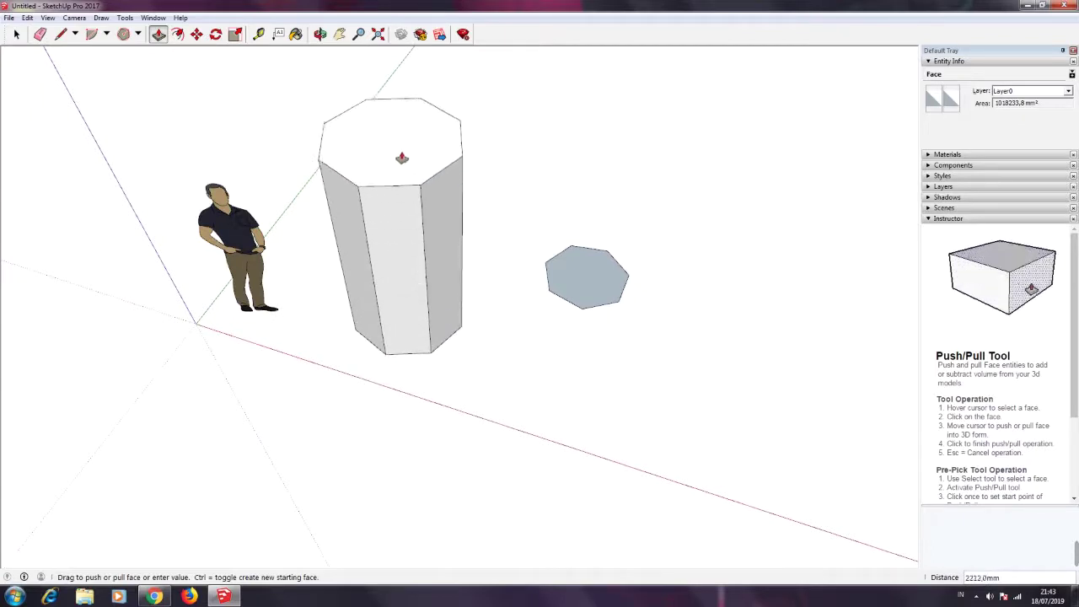
type("1000")
key("Return")
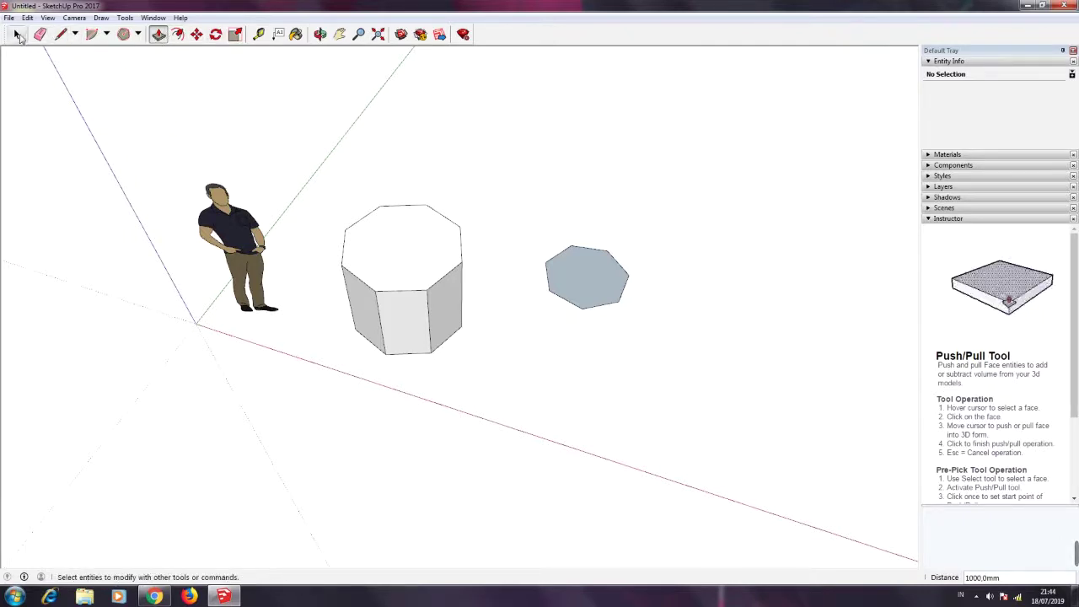
left_click(18, 35)
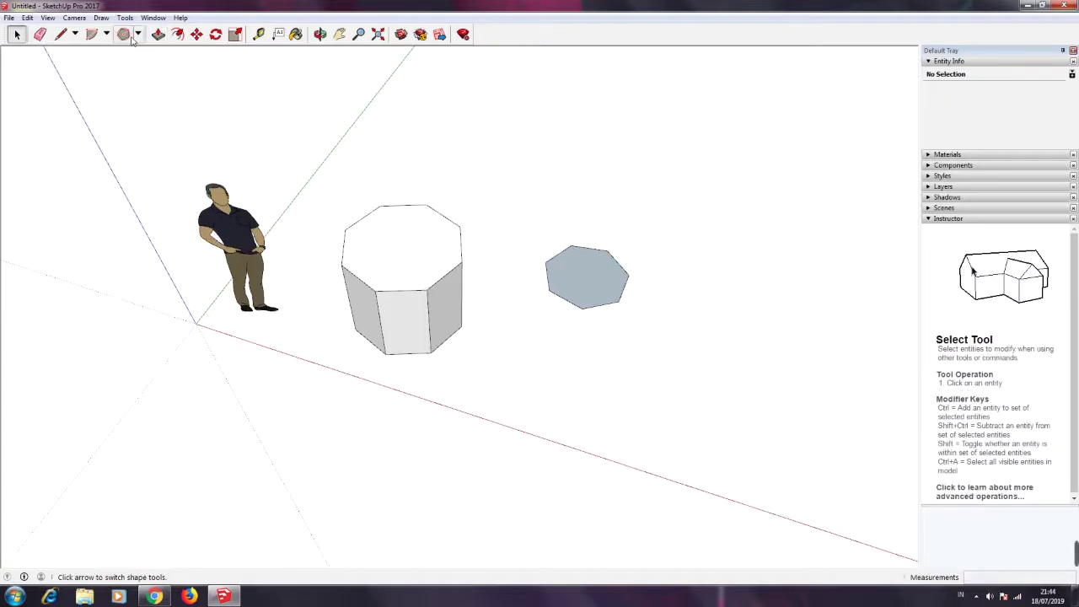
Draw a rectangle behind the octagonal prism and pull it up into a box
left_click(138, 35)
left_click(141, 47)
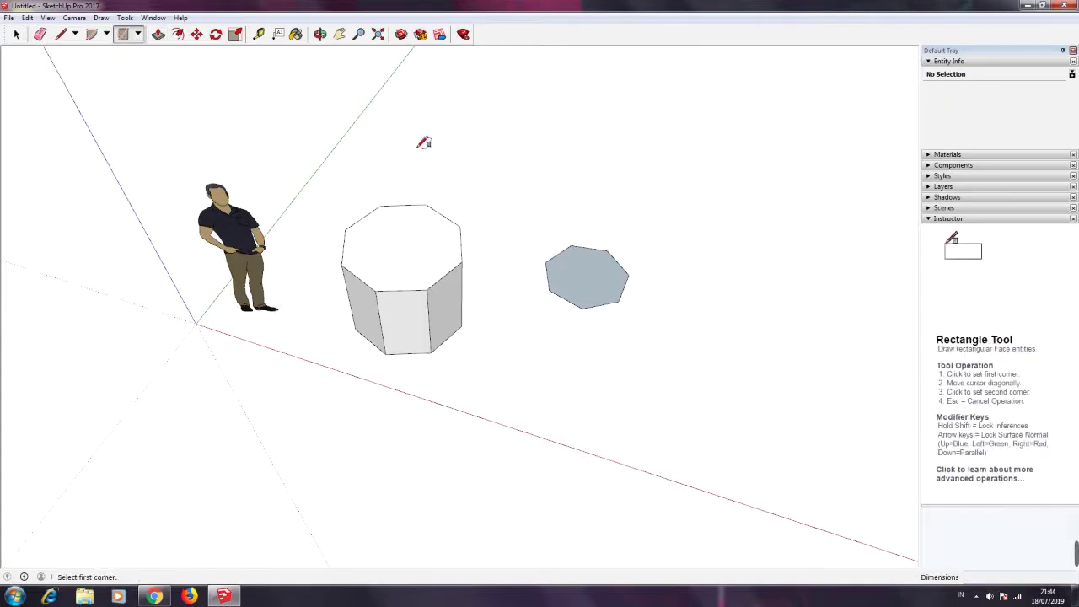
left_click(444, 135)
left_click(524, 193)
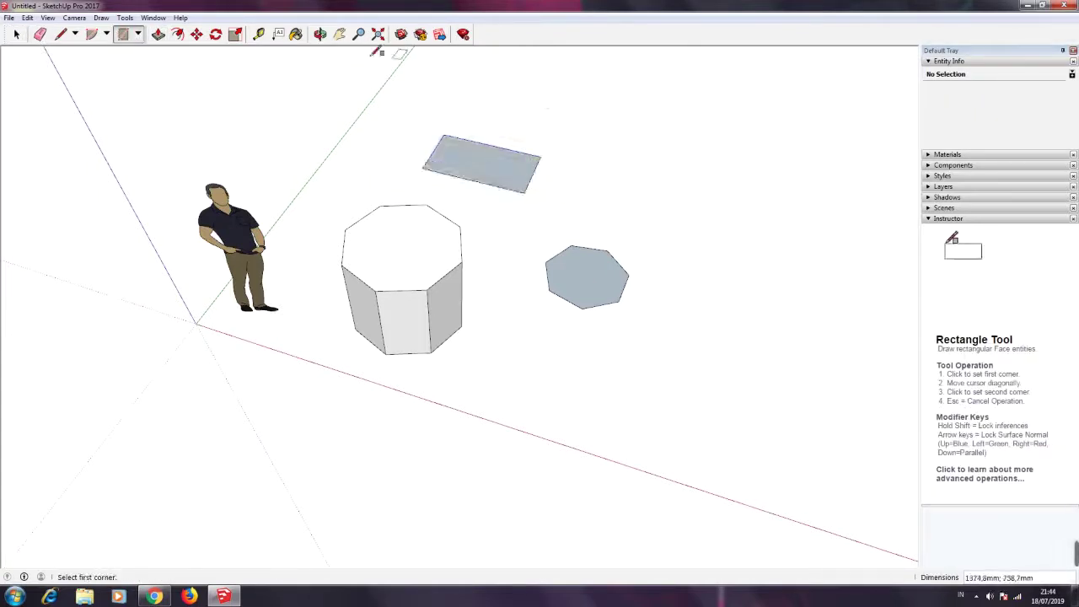
left_click(159, 34)
left_click(456, 164)
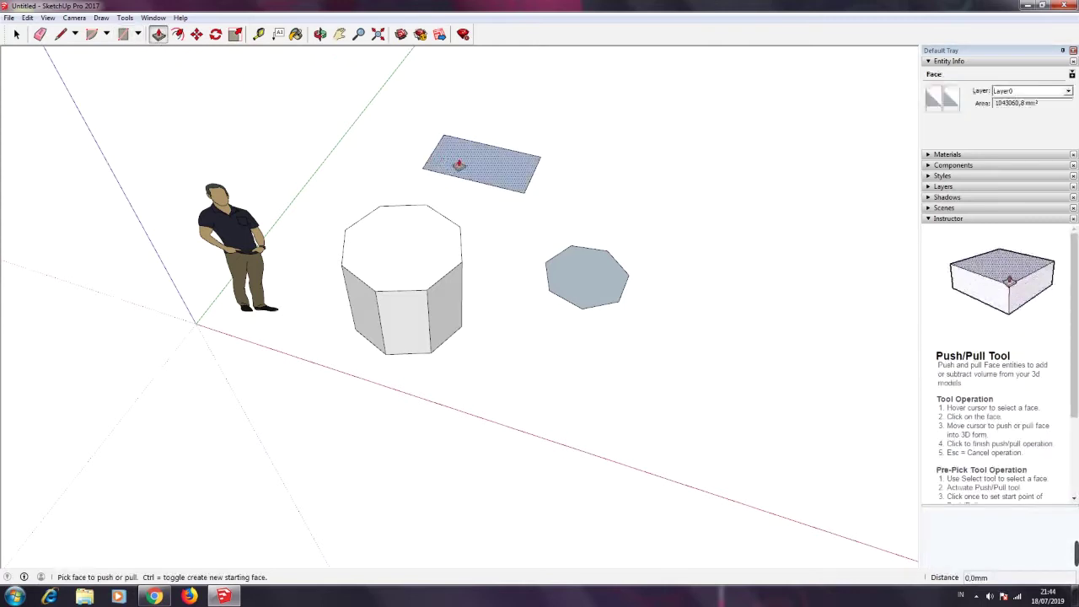
left_click(462, 82)
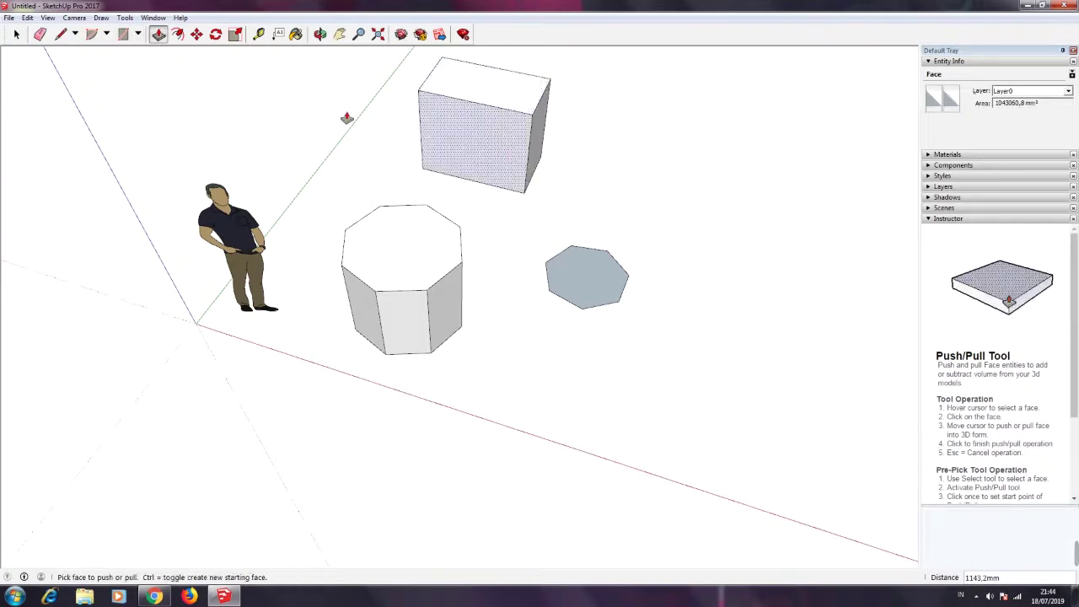
Draw a circle in front of the hexagon and pull it up about 920.8 mm into a cylinder
left_click(138, 33)
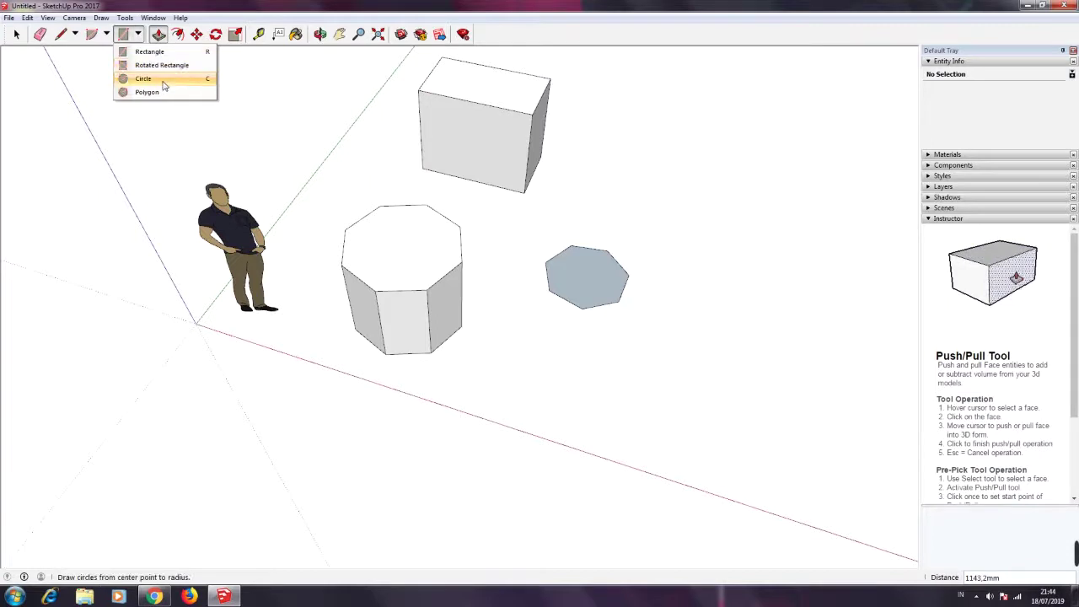
left_click(139, 79)
left_click(568, 404)
left_click(602, 419)
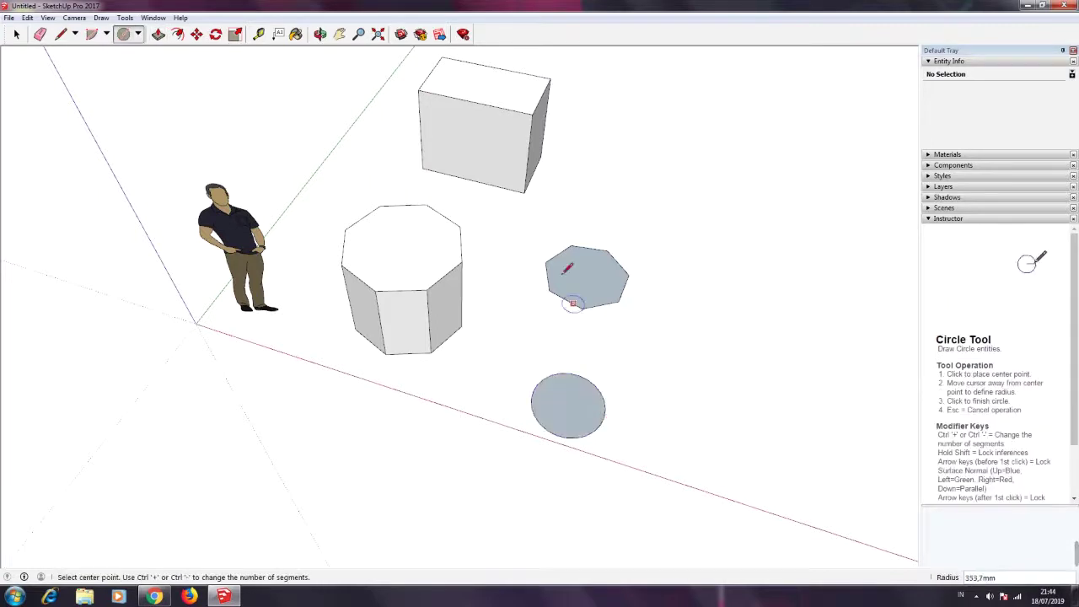
left_click(158, 34)
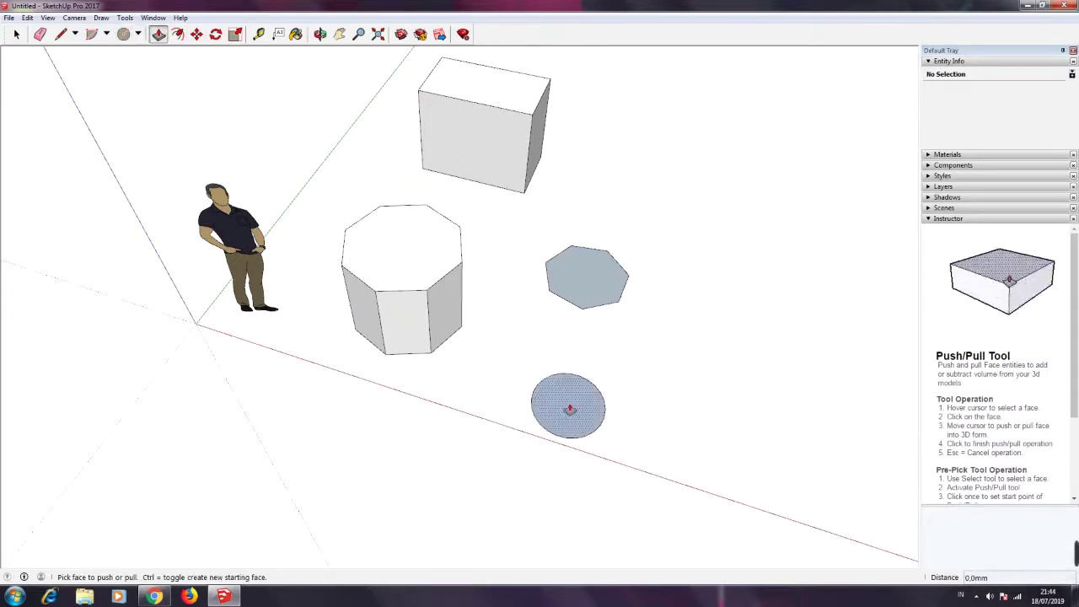
left_click(568, 407)
left_click(580, 354)
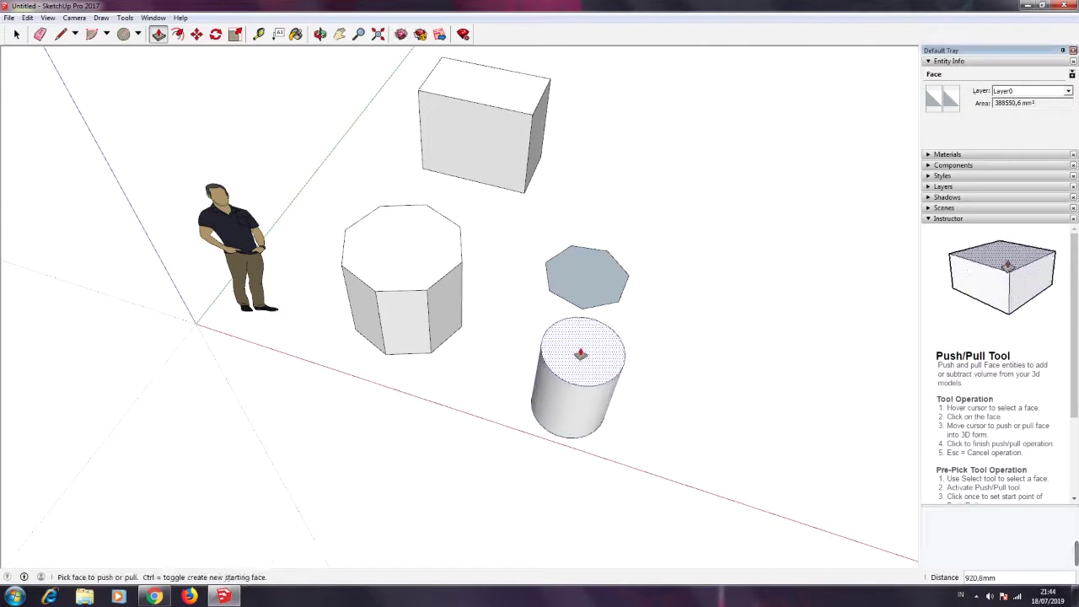
left_click(139, 34)
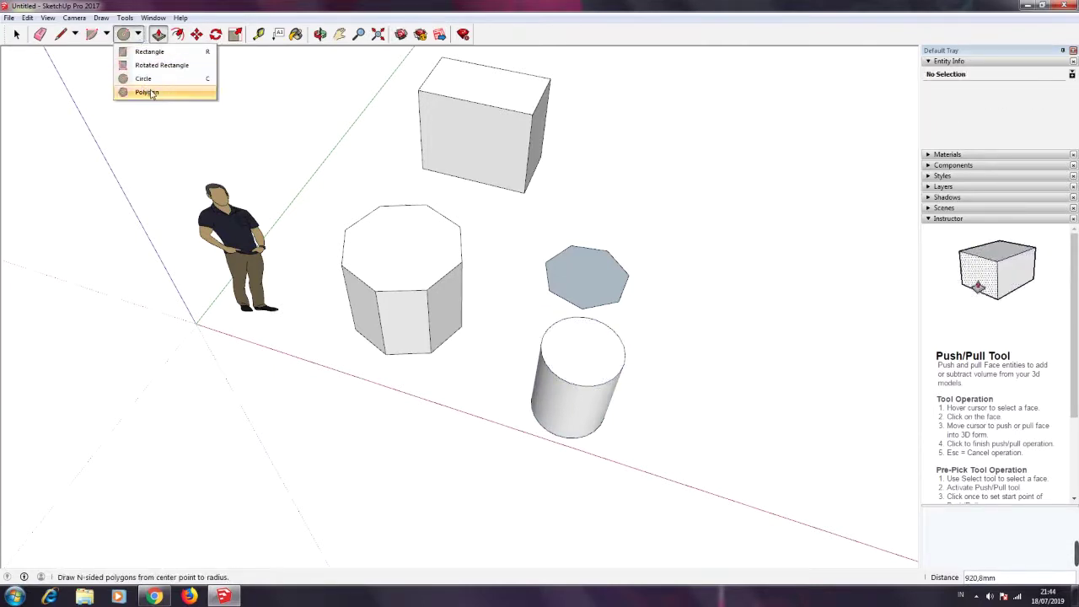
left_click(162, 65)
Draw a rotated rectangle at the front left and pull it up into a long angled block
left_click(302, 376)
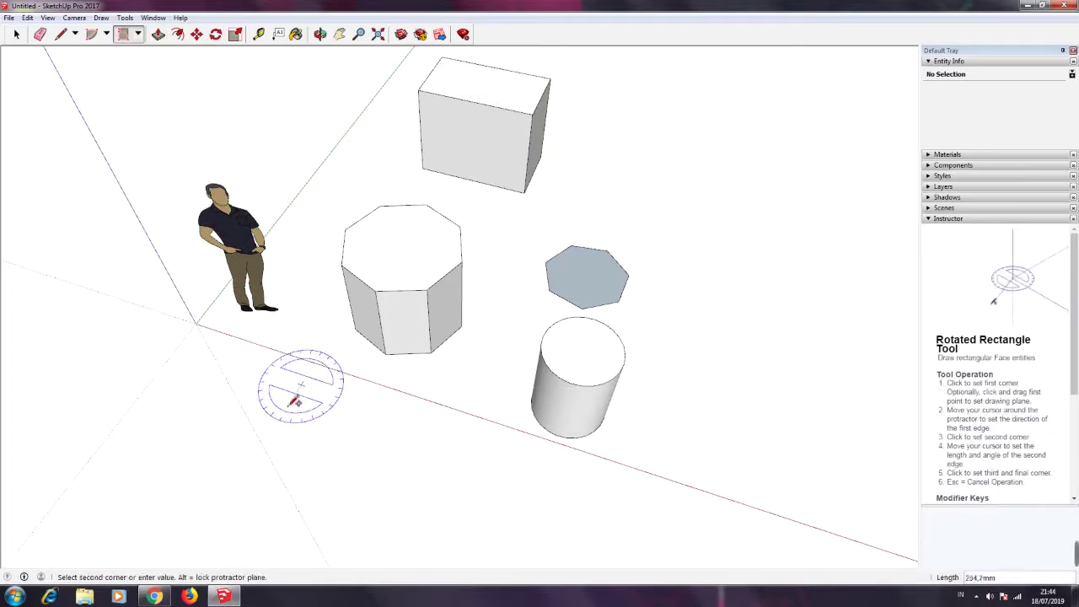
left_click(265, 436)
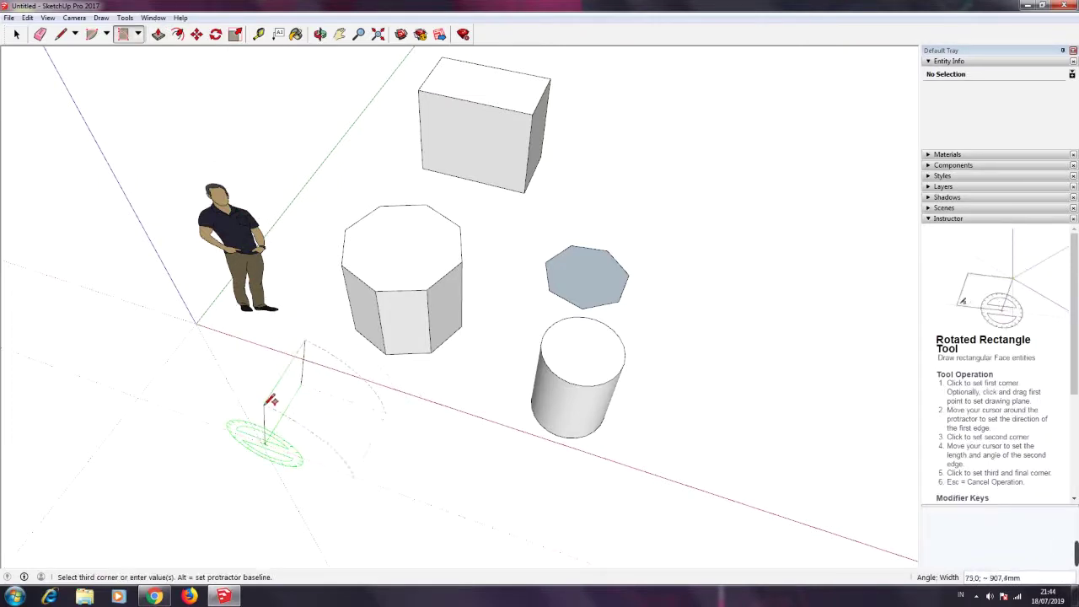
left_click(247, 419)
left_click(159, 34)
left_click(284, 398)
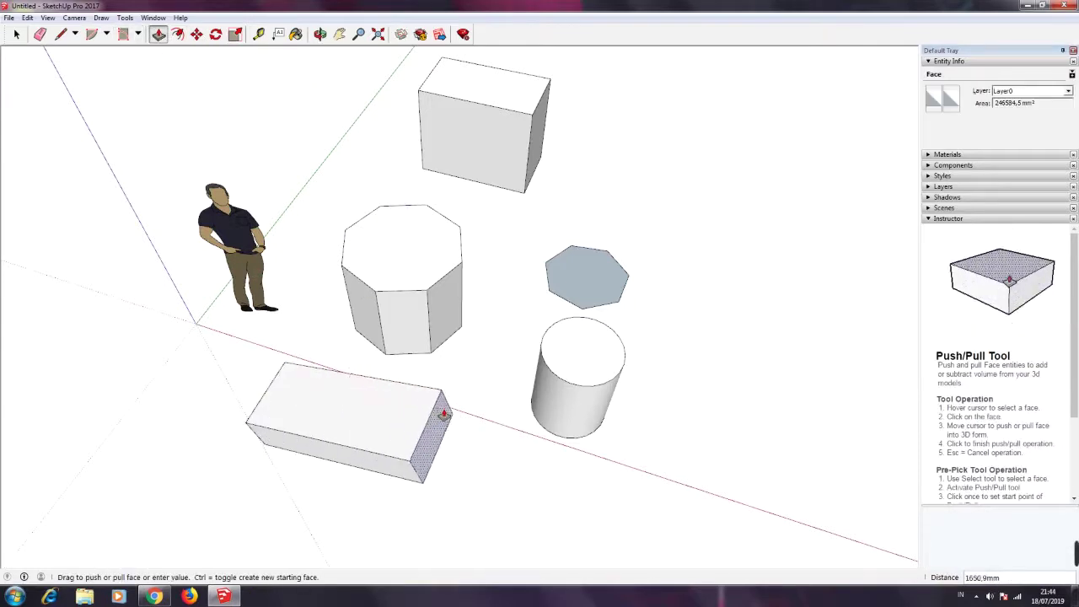
left_click(453, 413)
left_click(16, 34)
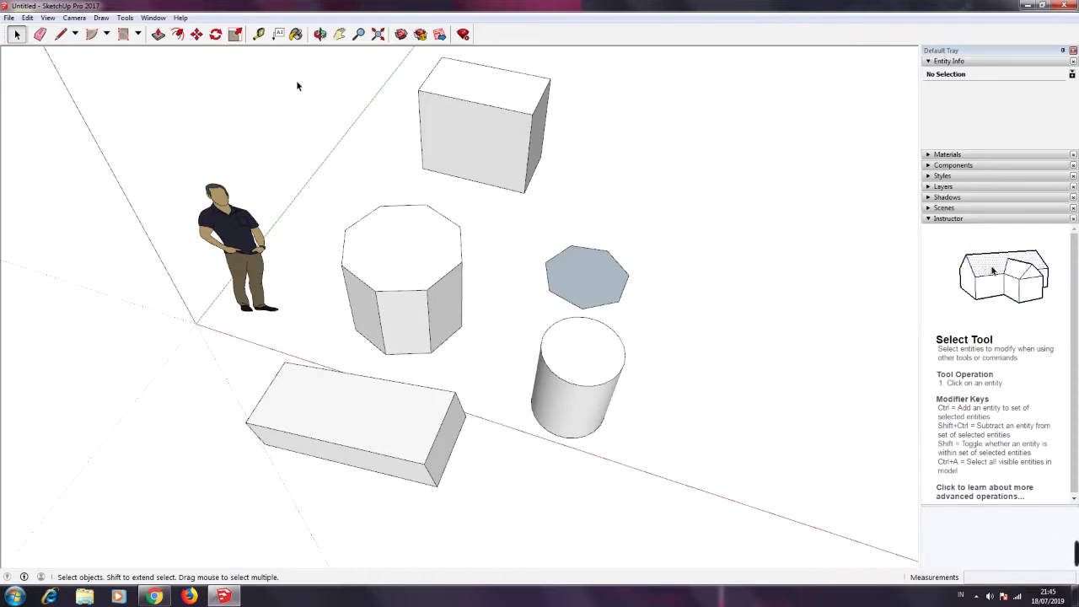
Offset the octagonal prism's top face outline inward by 50 mm
left_click(178, 35)
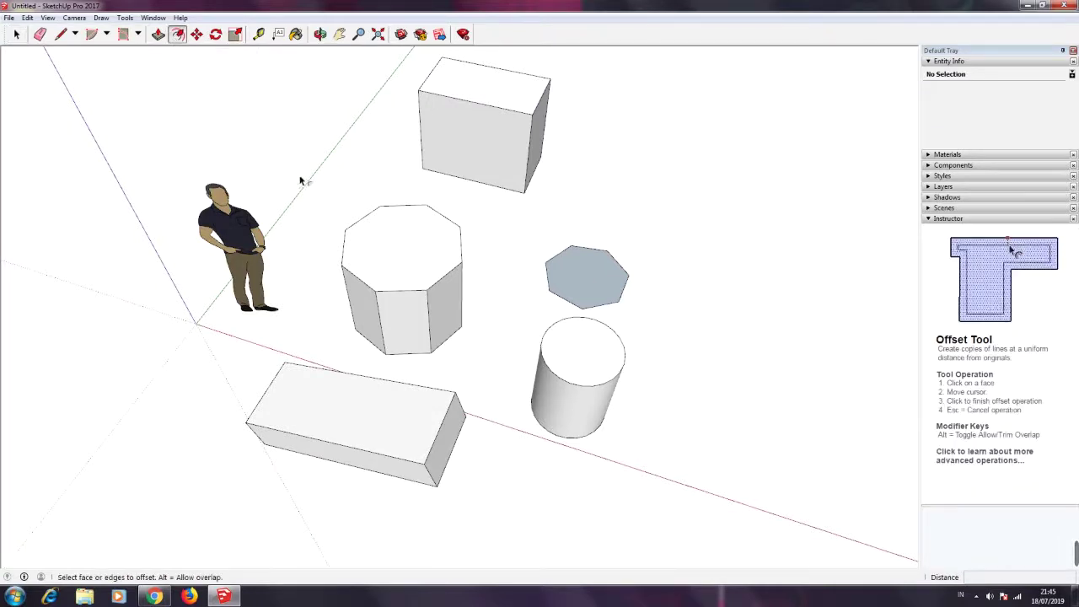
left_click(378, 247)
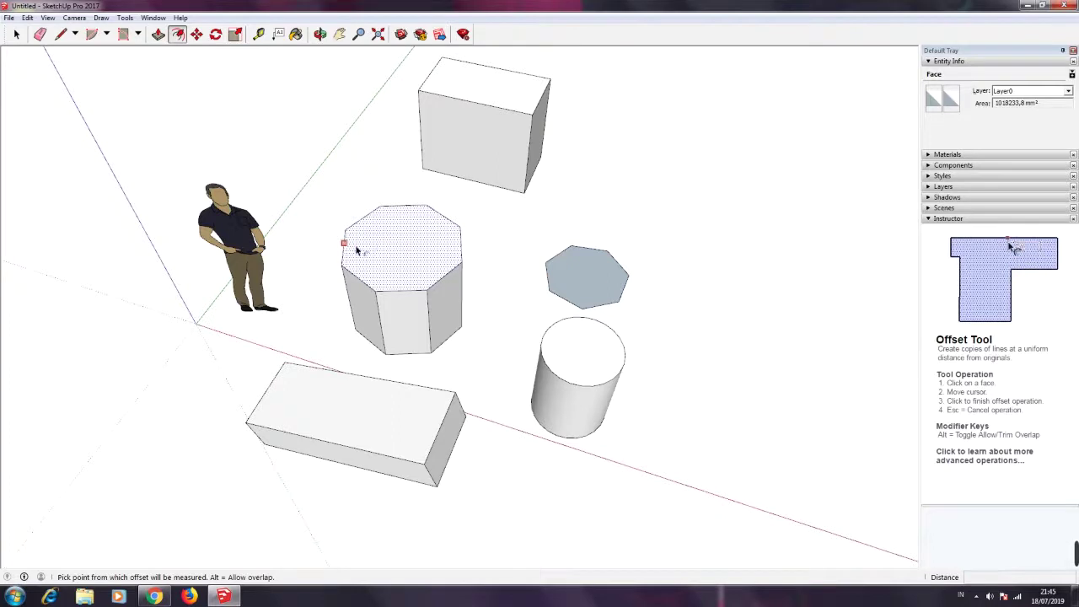
key("Escape")
left_click(391, 207)
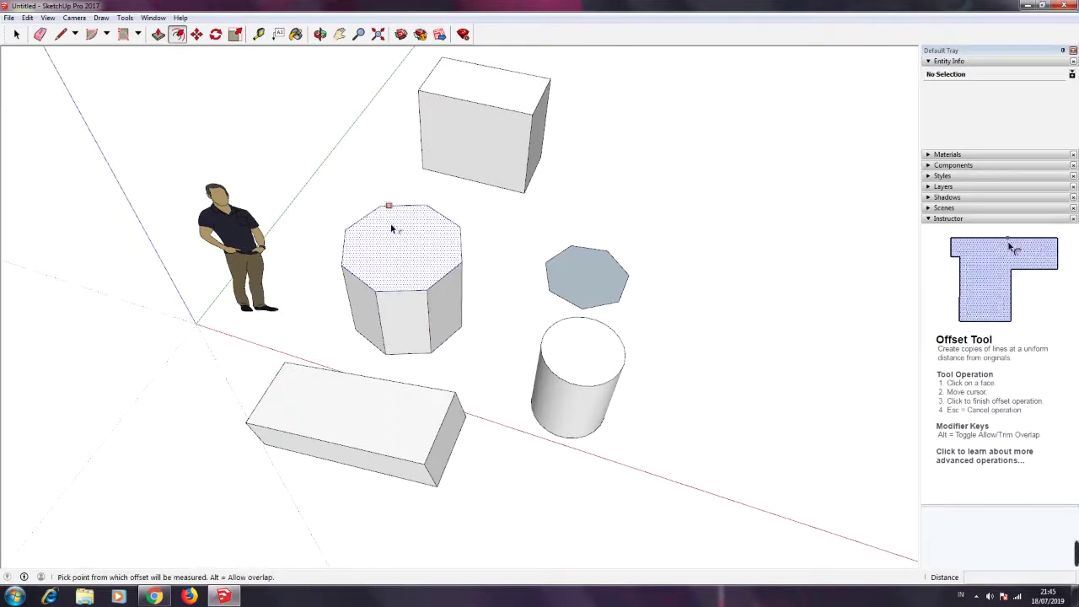
key("Escape")
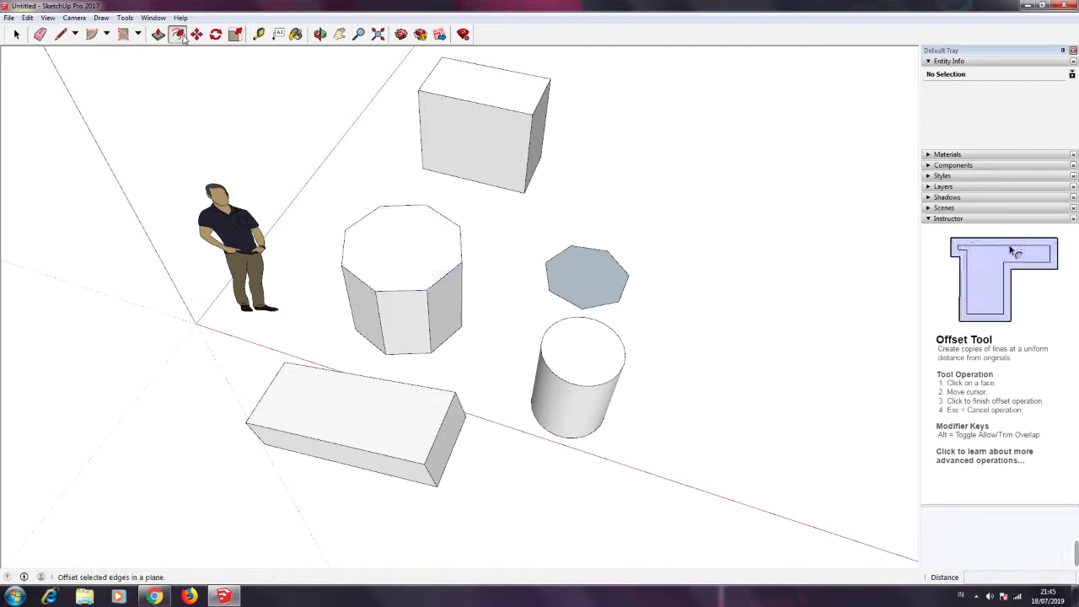
left_click(390, 243)
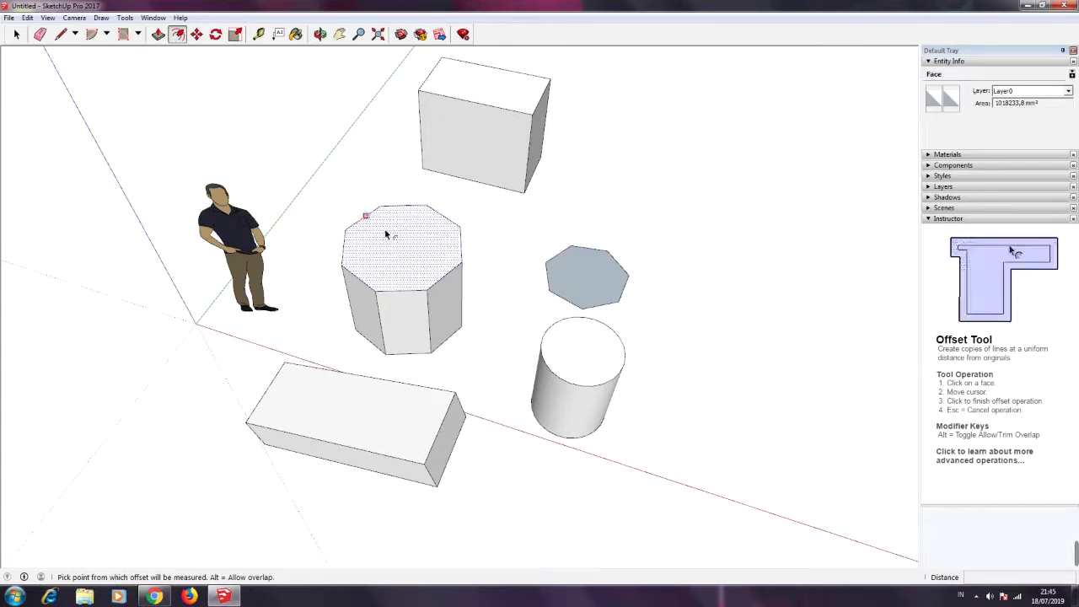
left_click(385, 229)
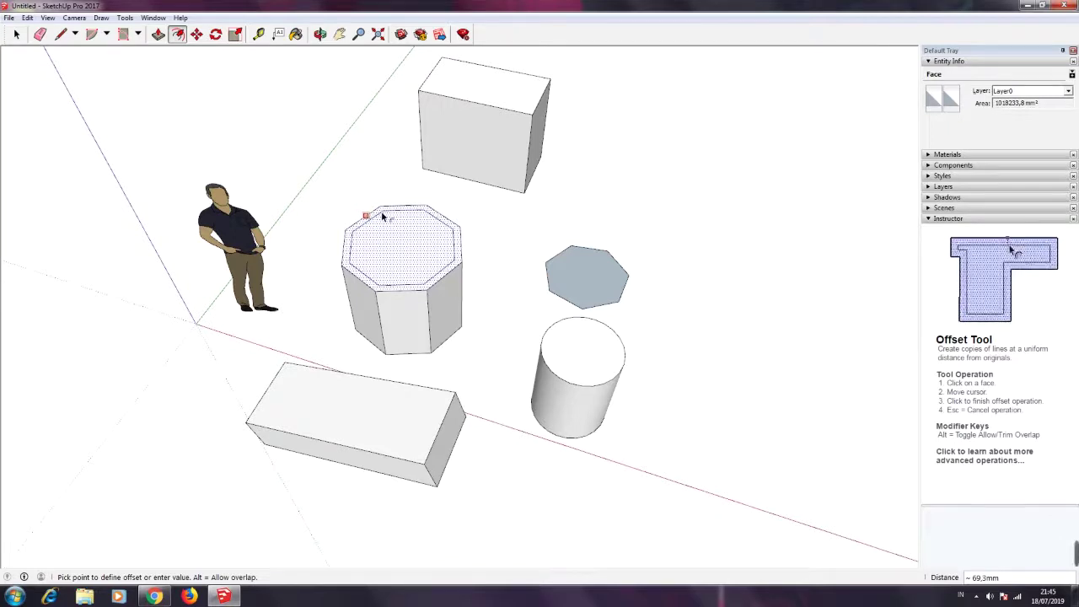
type("50")
key("Return")
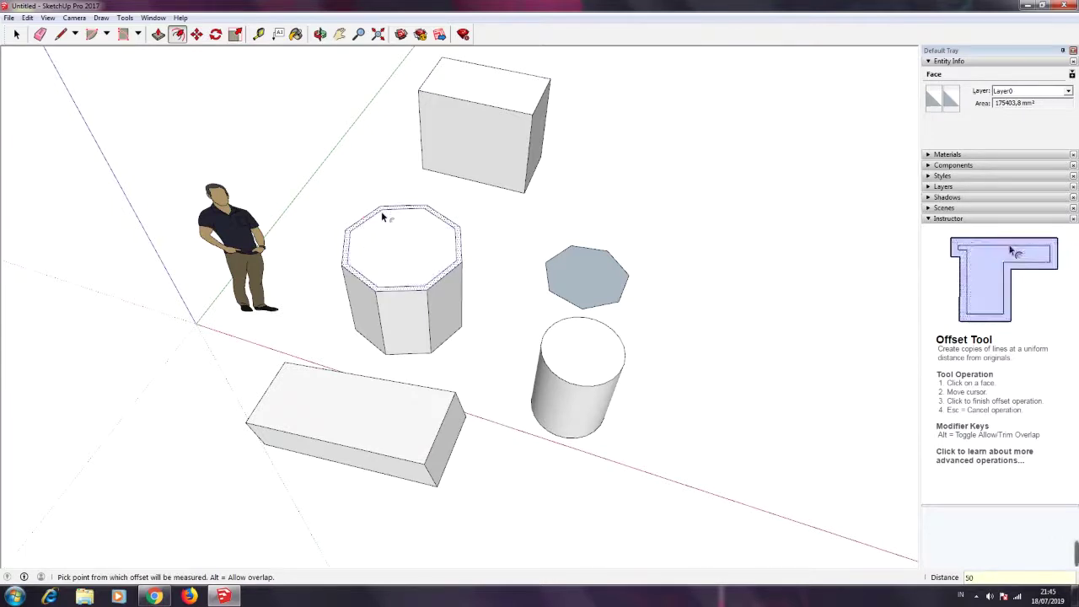
Add inset outlines on the prism's front and right side faces, then try one on the cylinder top
left_click(396, 329)
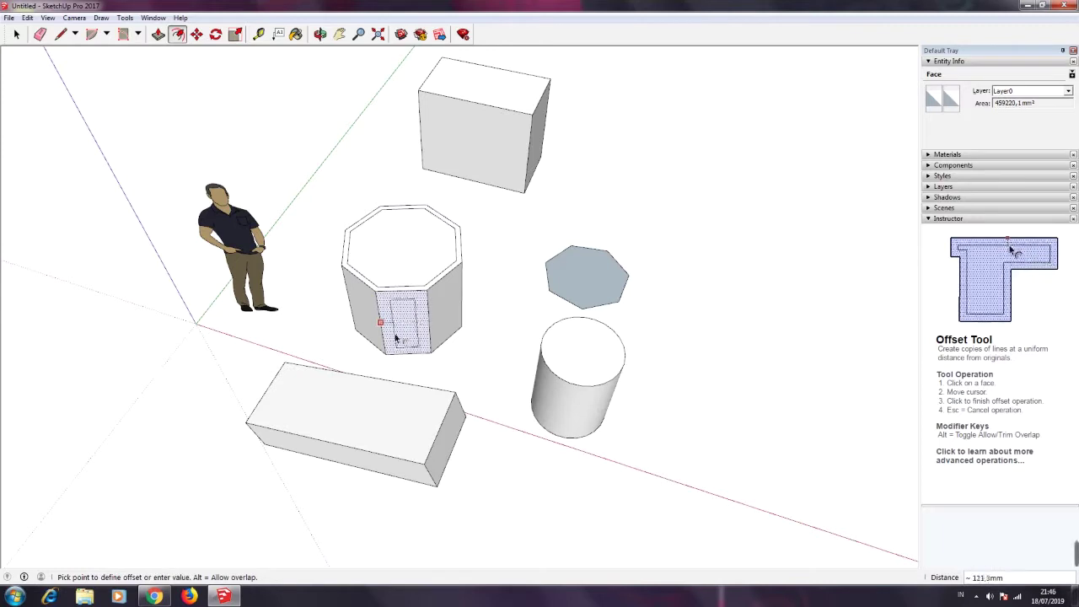
left_click(391, 344)
left_click(456, 310)
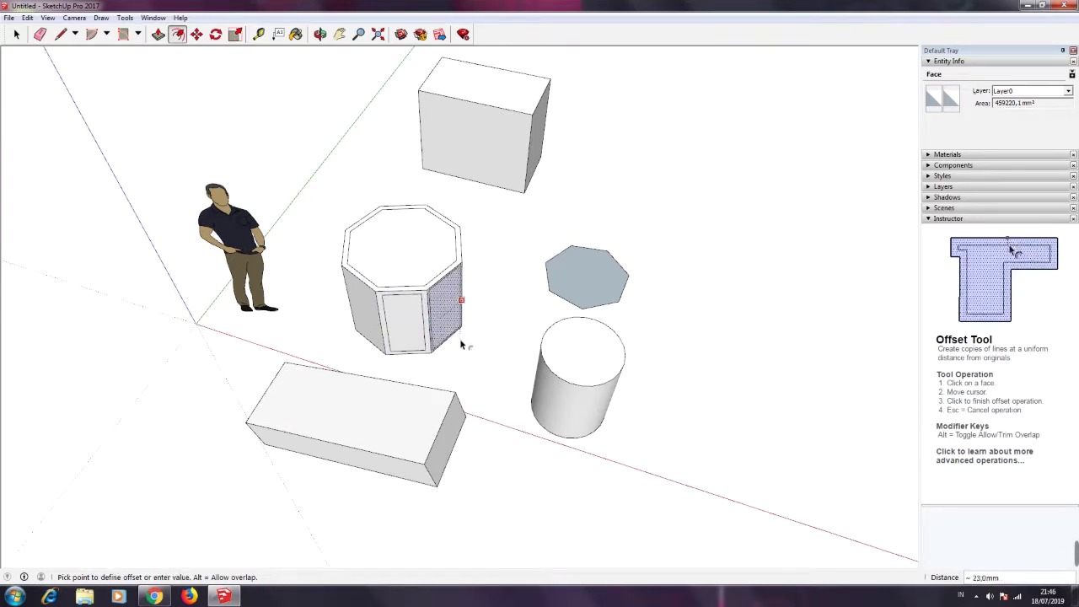
left_click(462, 341)
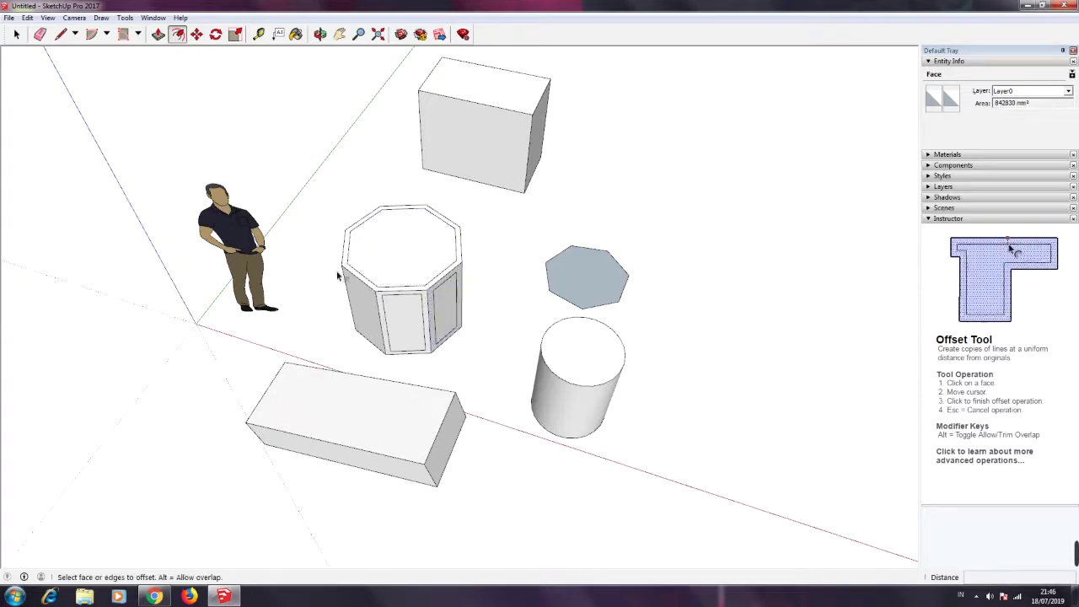
left_click(578, 358)
left_click(578, 358)
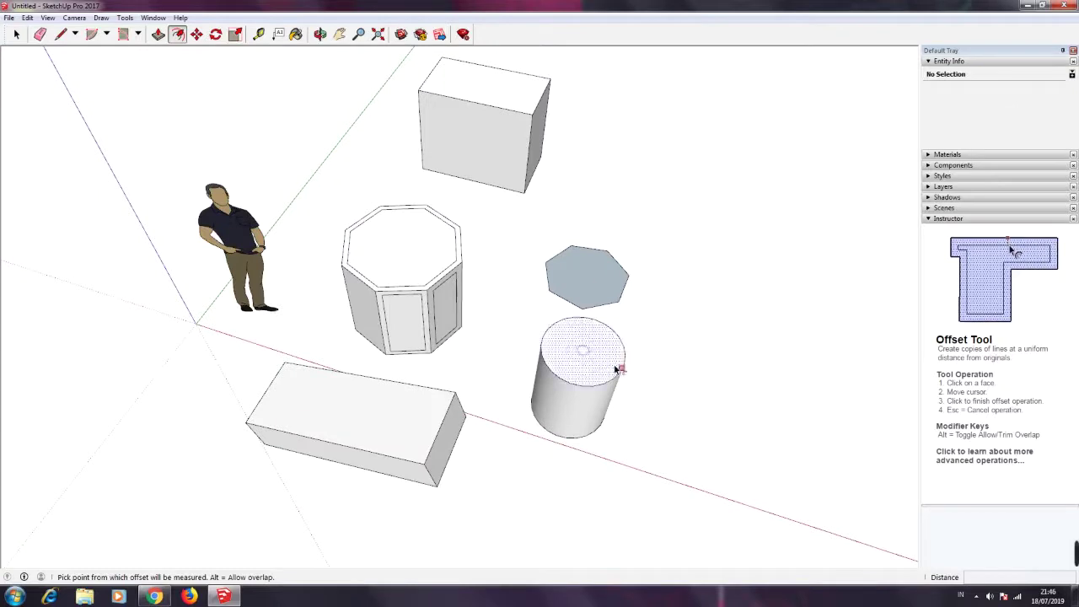
Undo the tiny cylinder offset and inset a ring just inside the cylinder's top rim
key("ctrl+z")
left_click(583, 350)
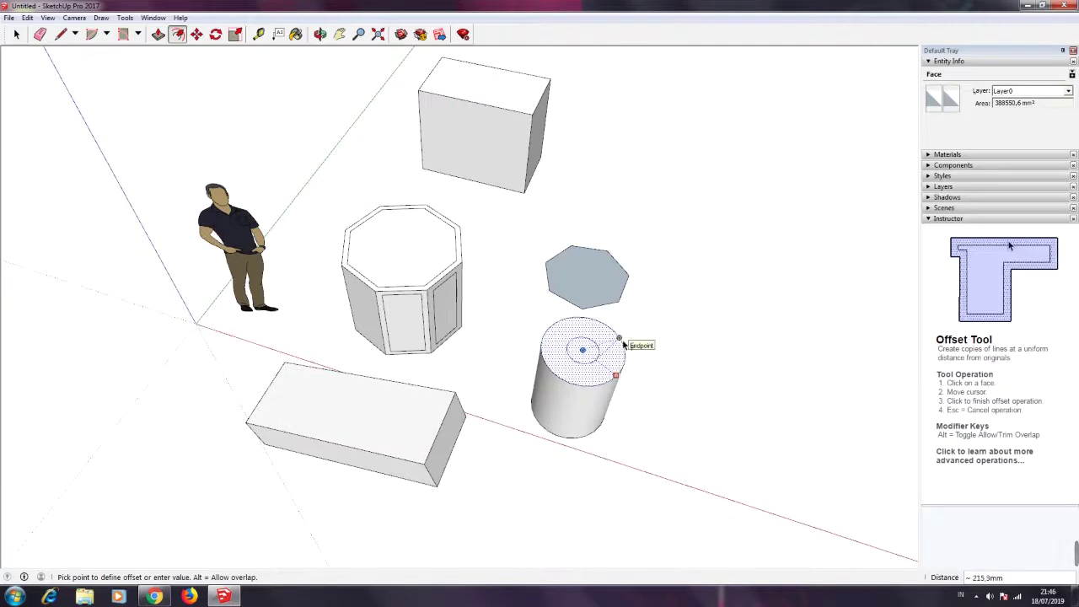
left_click(690, 303)
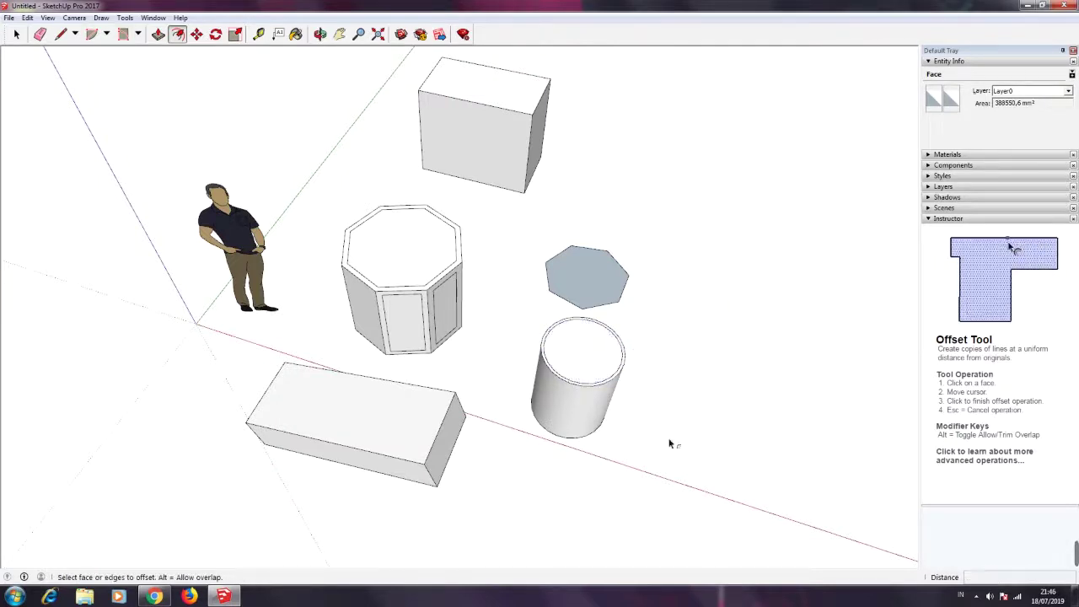
Inset outlines on the long box's top face and the flat hexagon, then return to Select
left_click(395, 433)
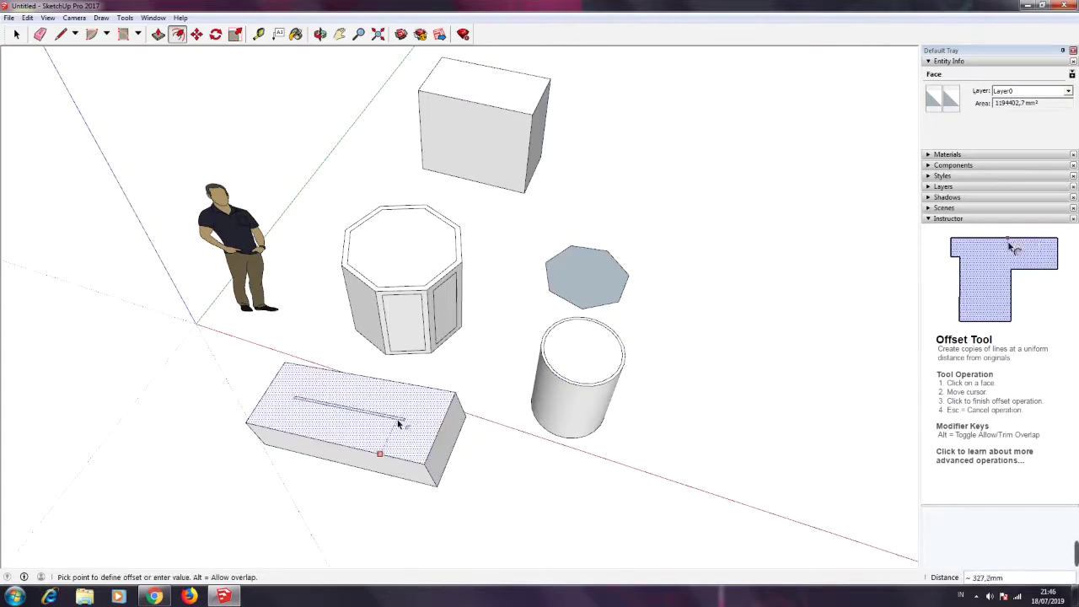
left_click(392, 453)
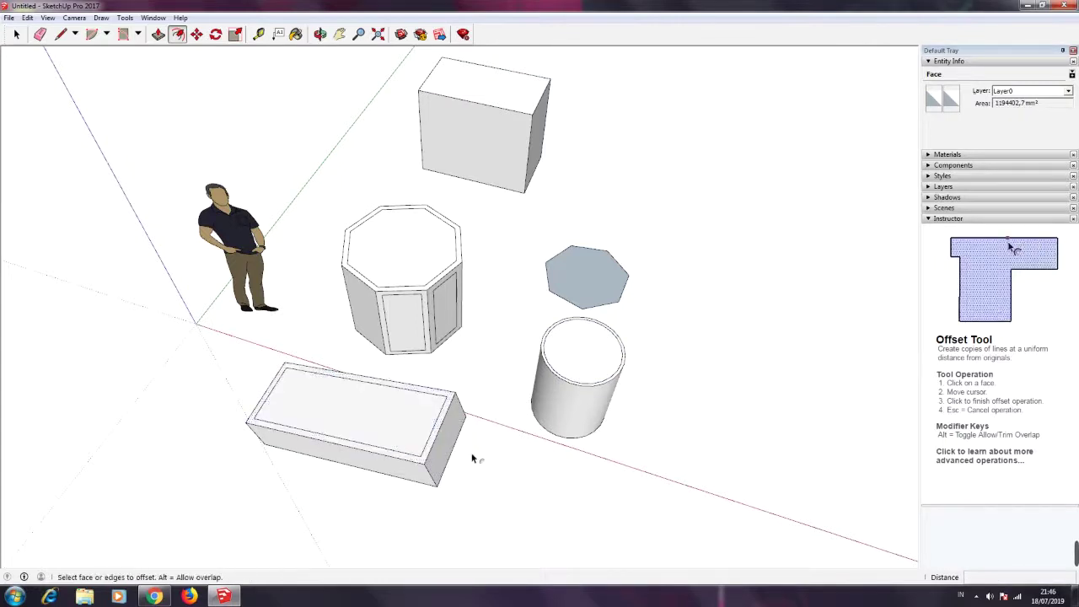
left_click(444, 450)
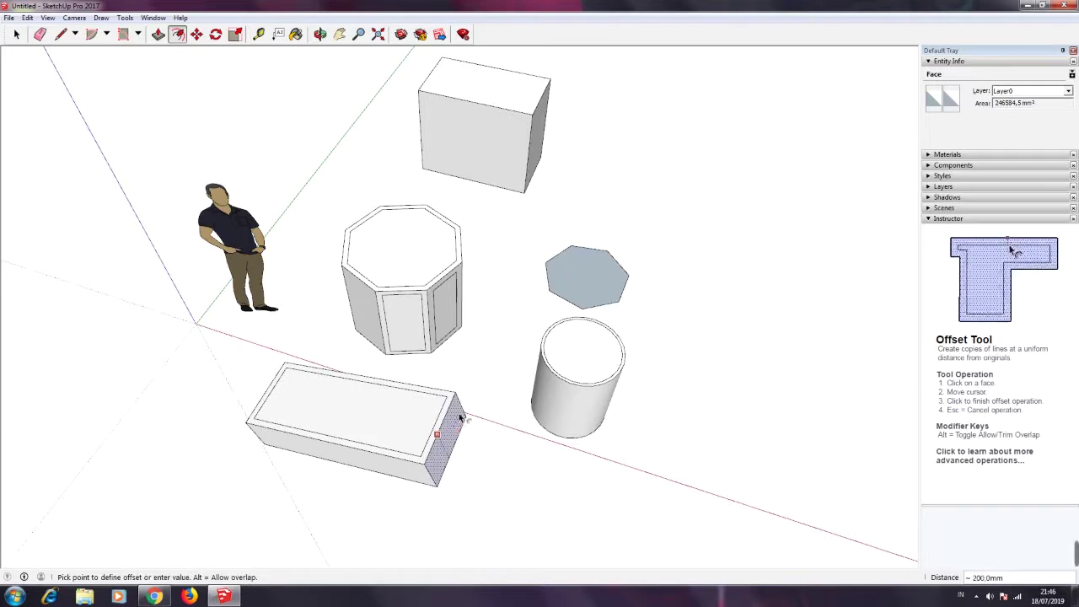
key("Escape")
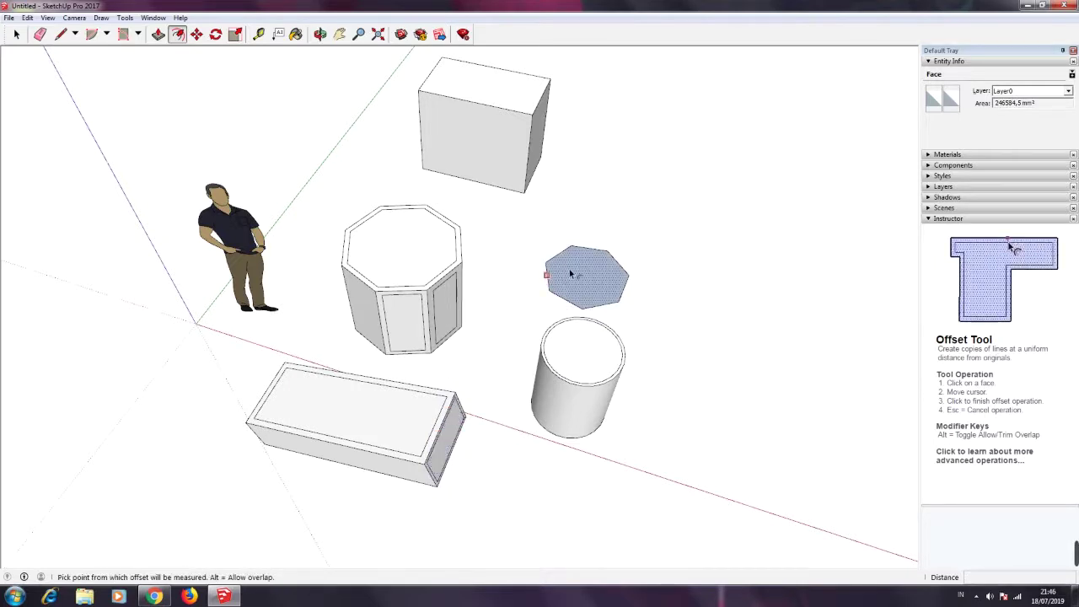
left_click(580, 274)
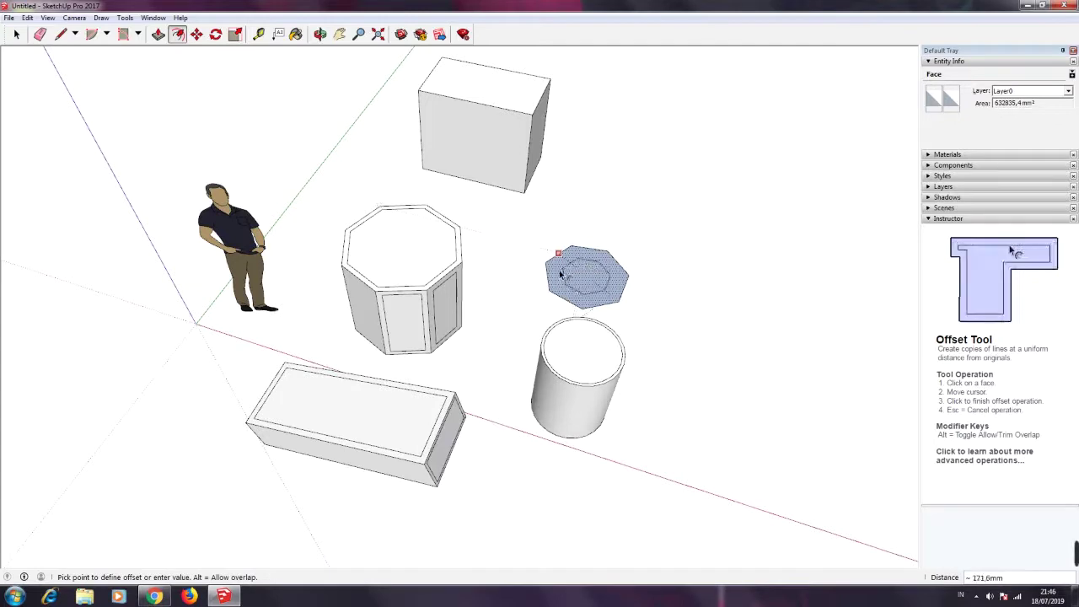
left_click(553, 272)
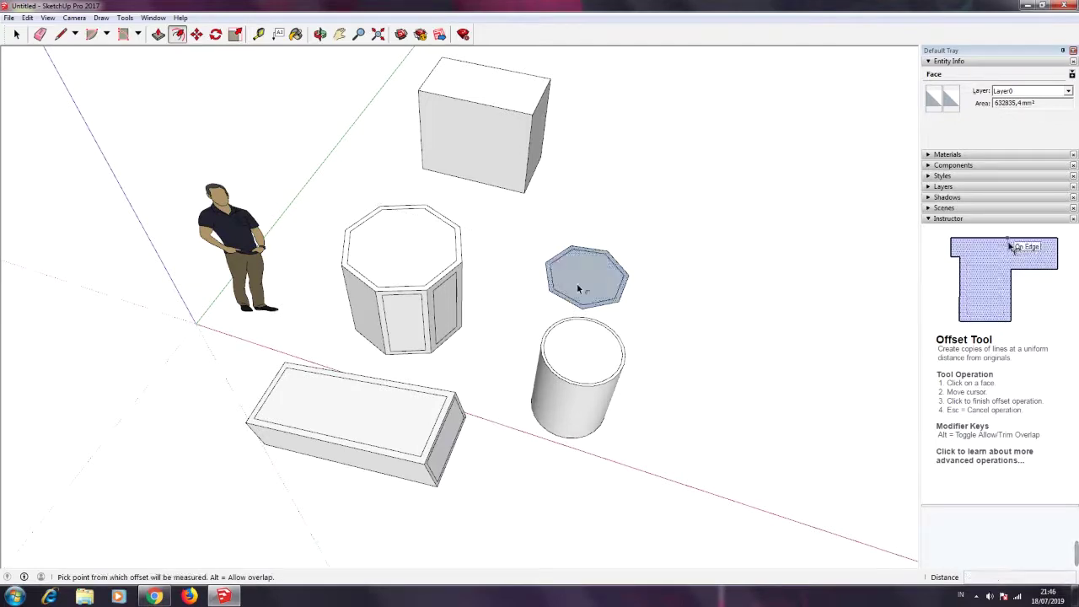
key("Escape")
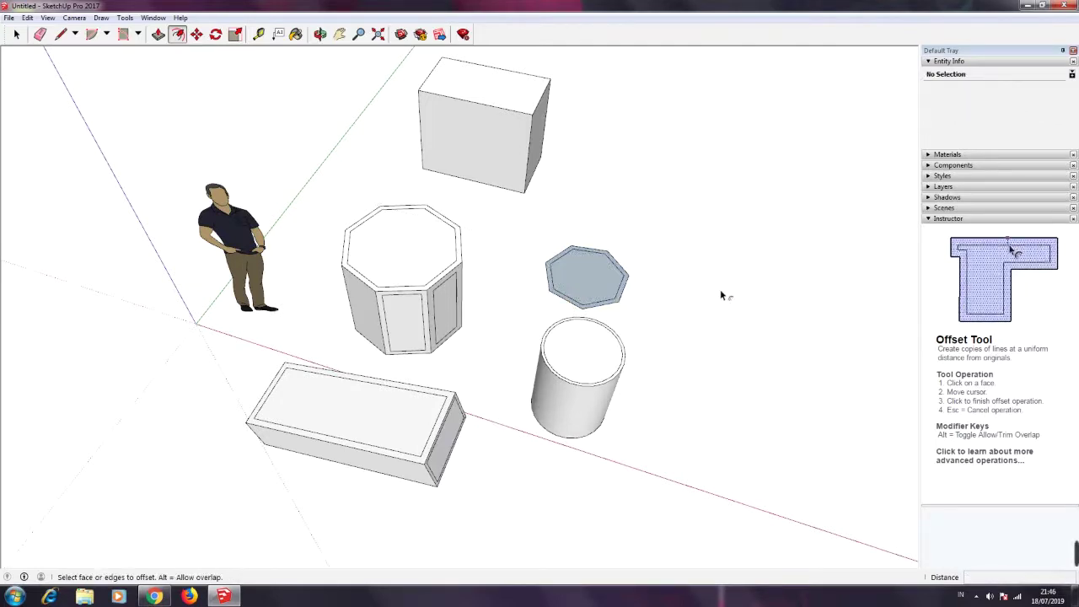
left_click(16, 34)
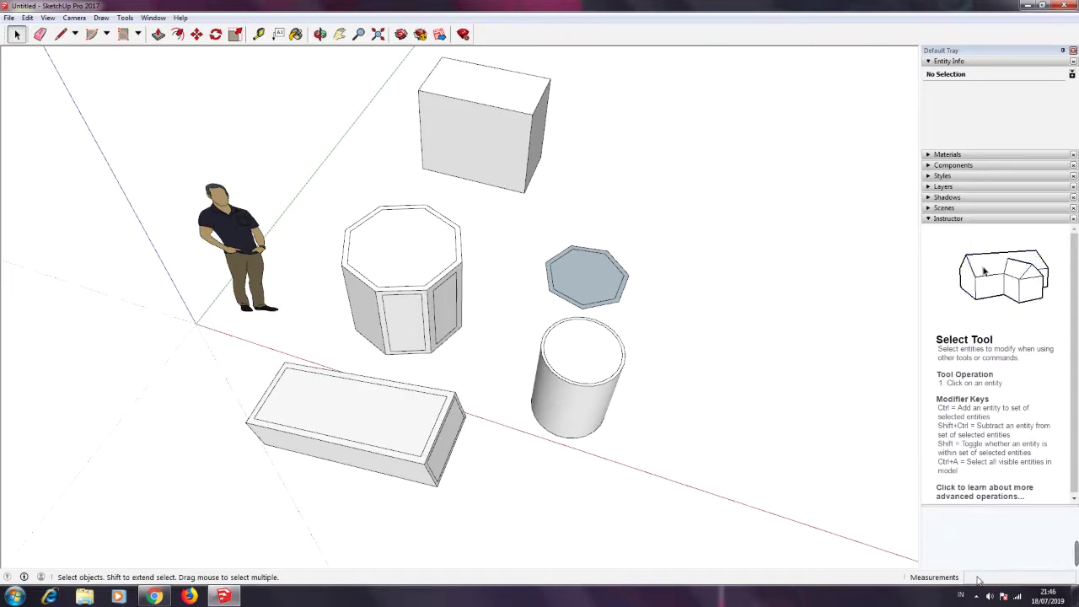
left_click(198, 36)
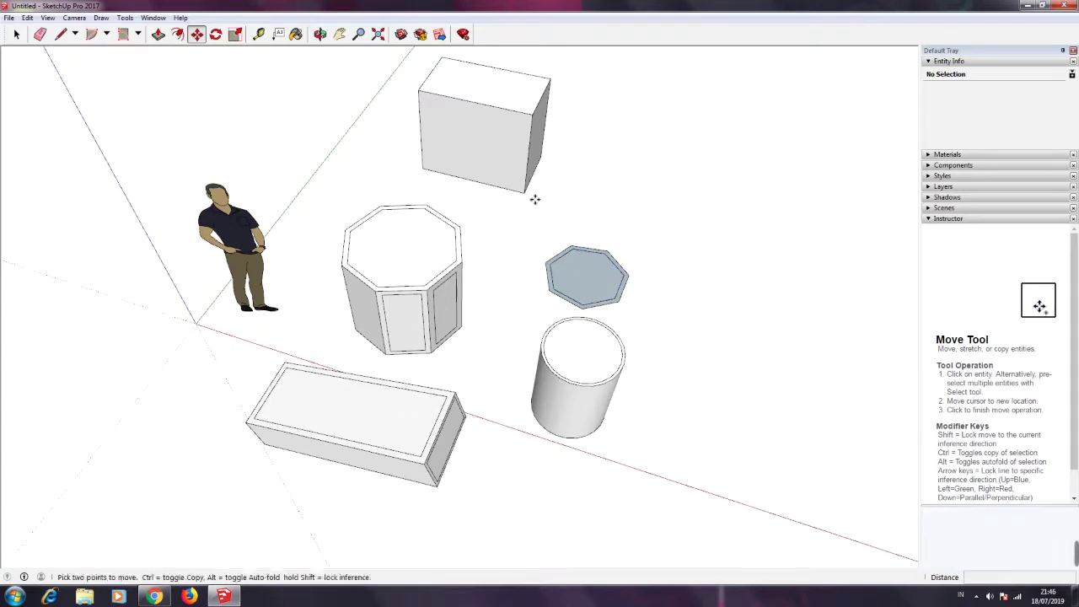
left_click(17, 34)
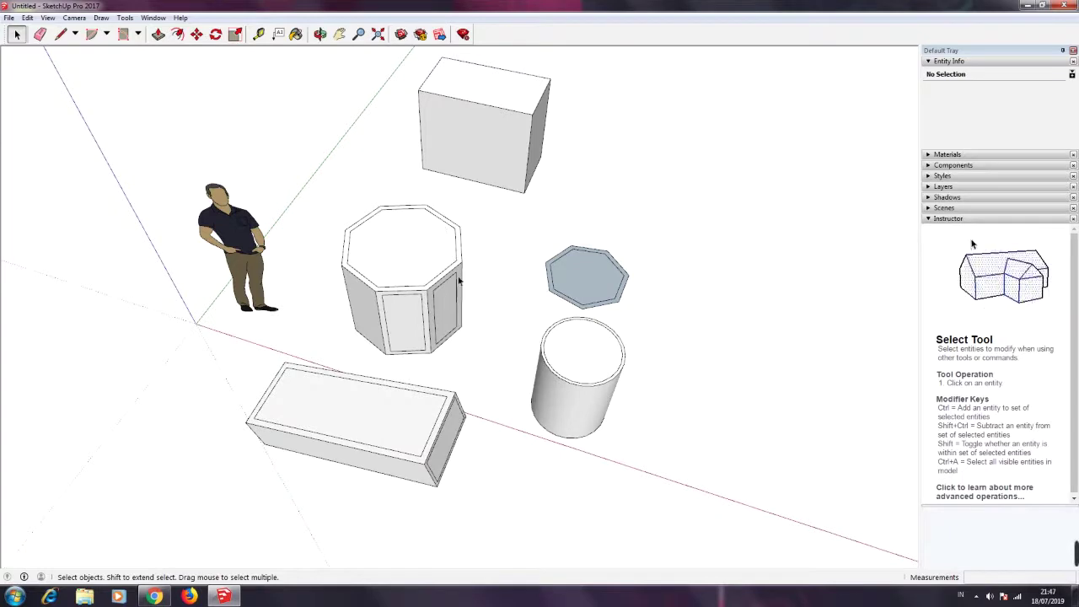
left_click(381, 249)
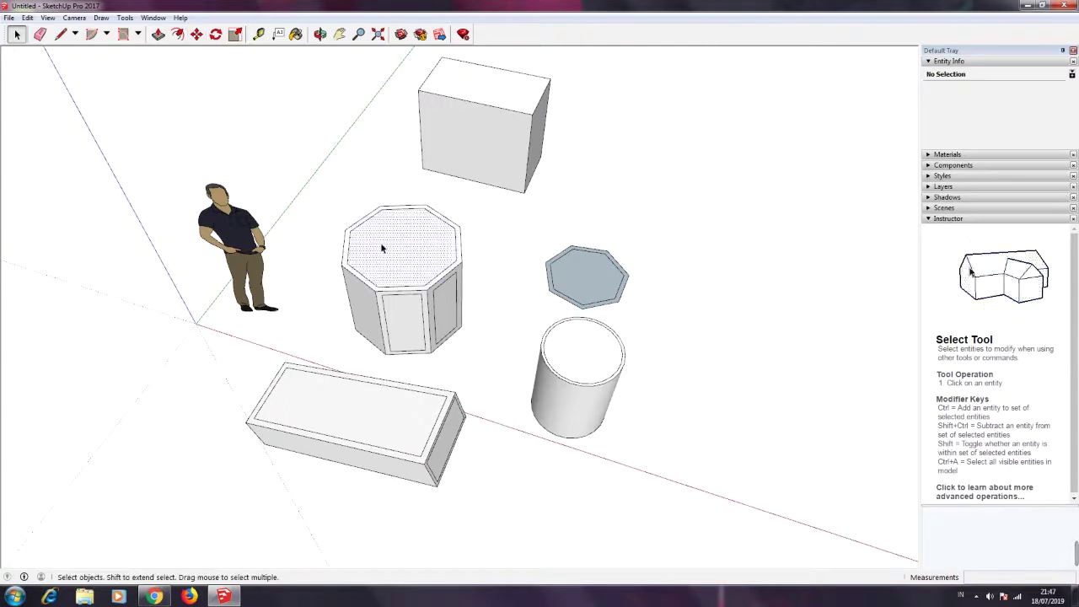
left_click(196, 35)
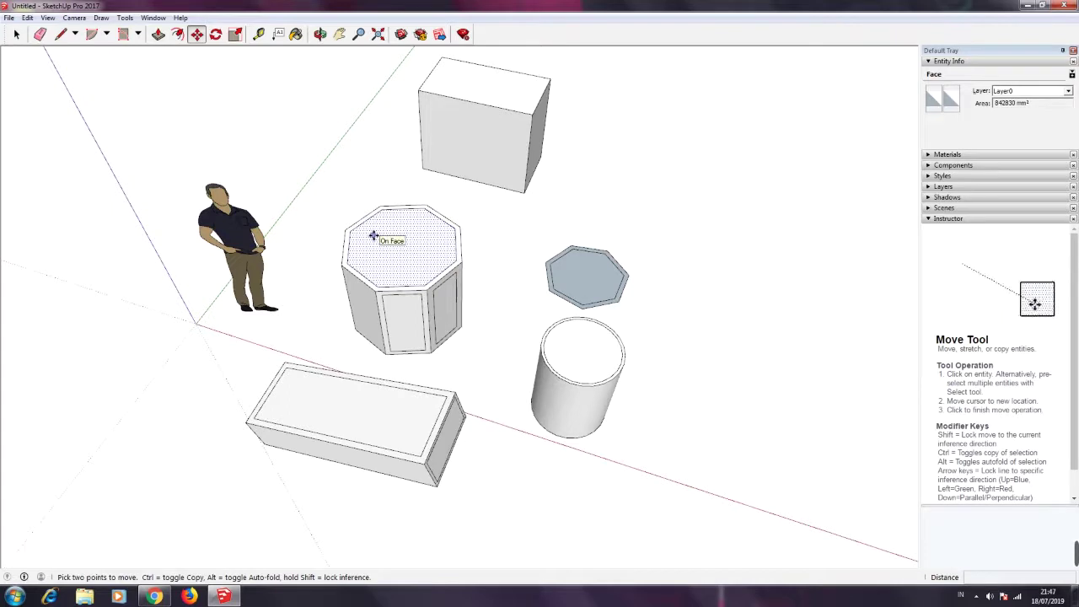
left_click(373, 235)
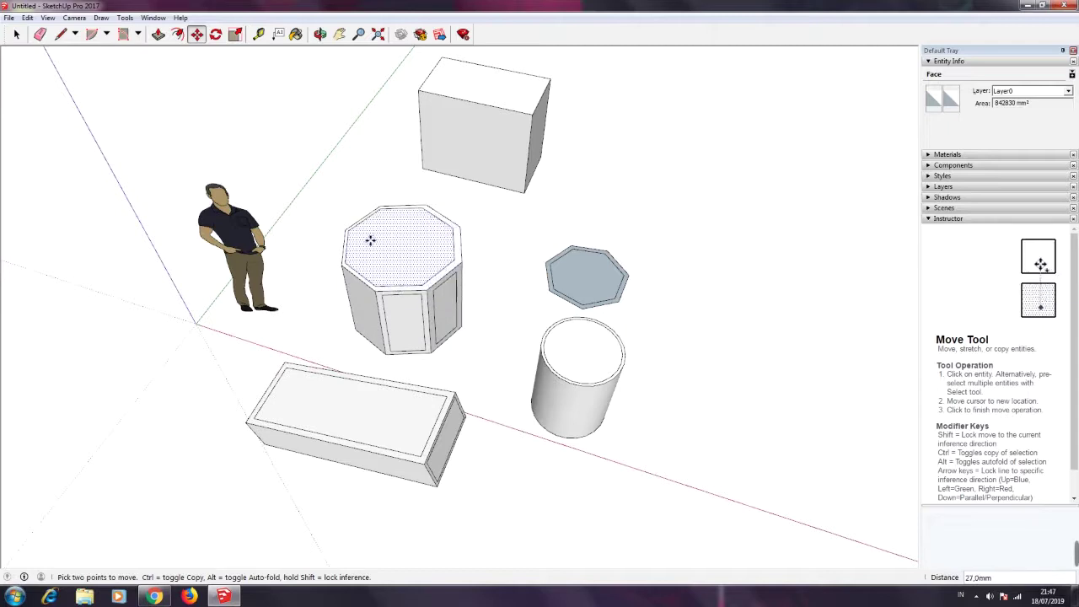
left_click(369, 240)
key("space")
left_click(358, 190)
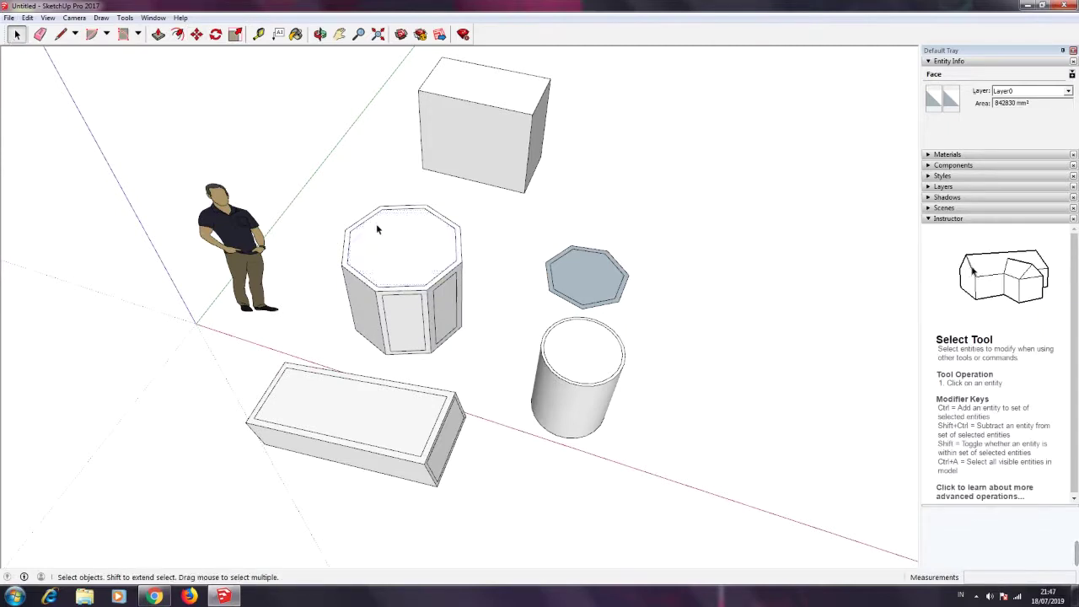
left_click(383, 239)
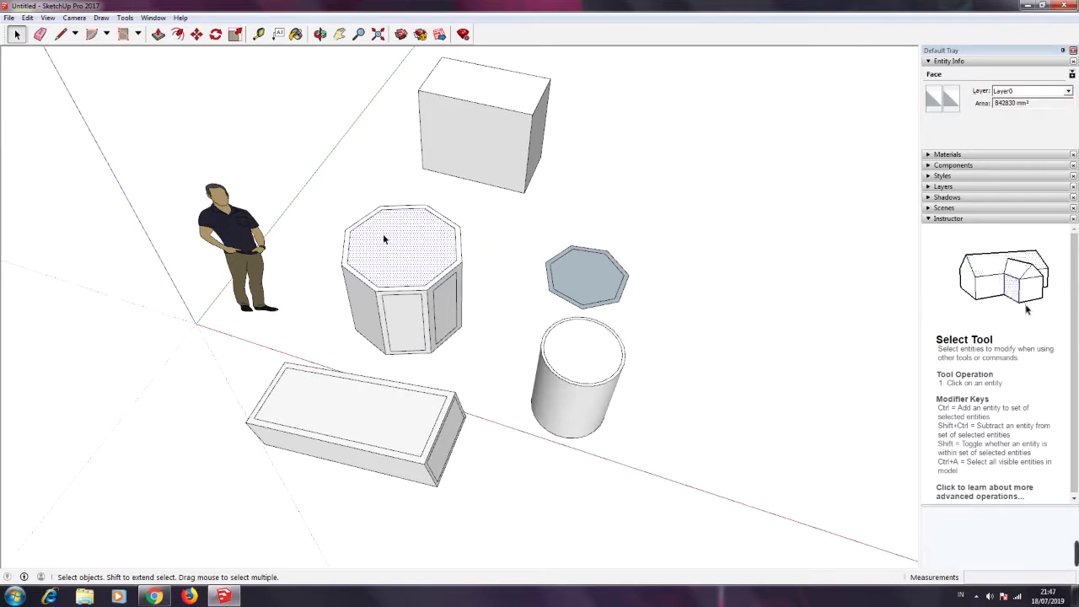
left_click(197, 34)
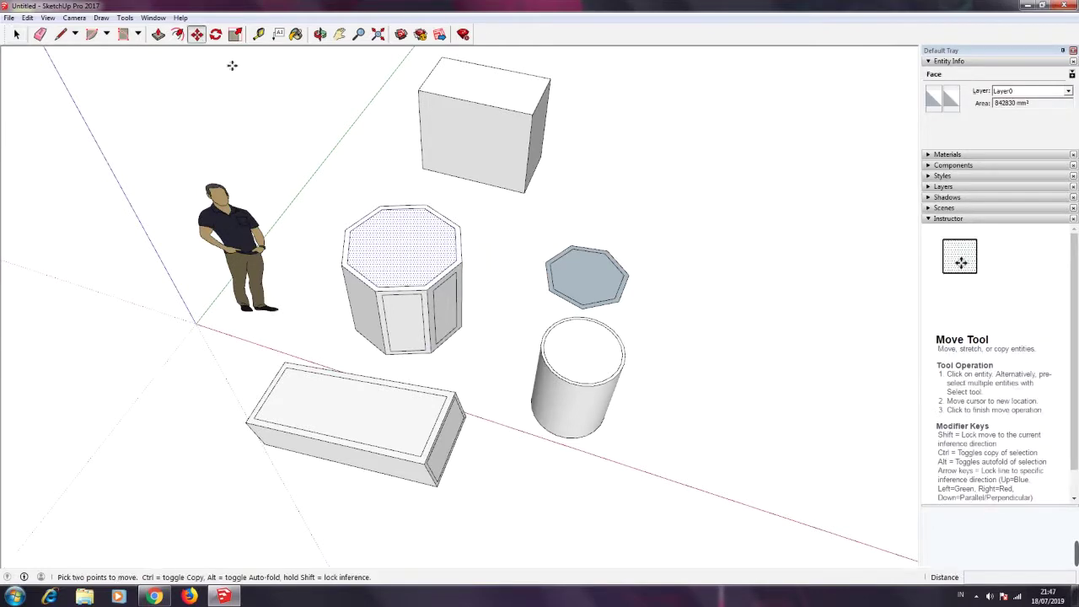
left_click(386, 208)
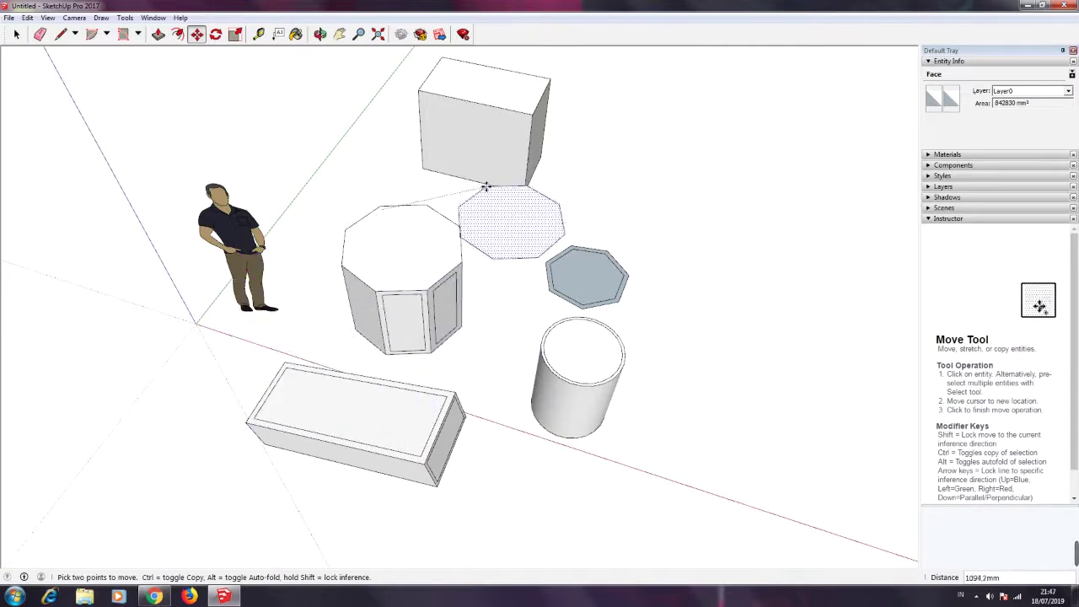
key("Escape")
left_click(16, 34)
left_click(361, 324)
triple_click(360, 324)
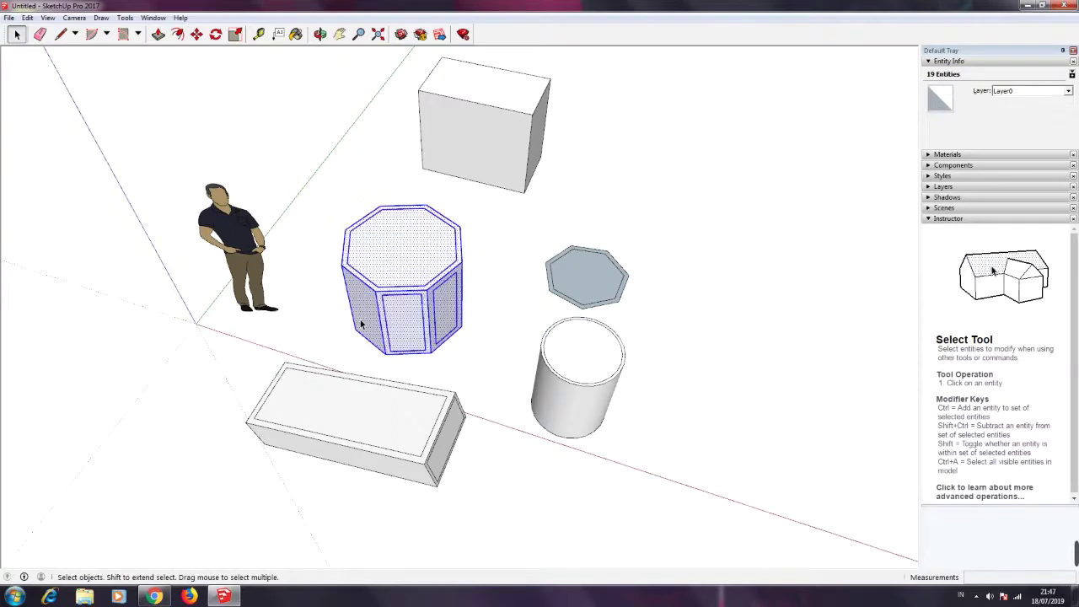
left_click(321, 301)
left_click(361, 324)
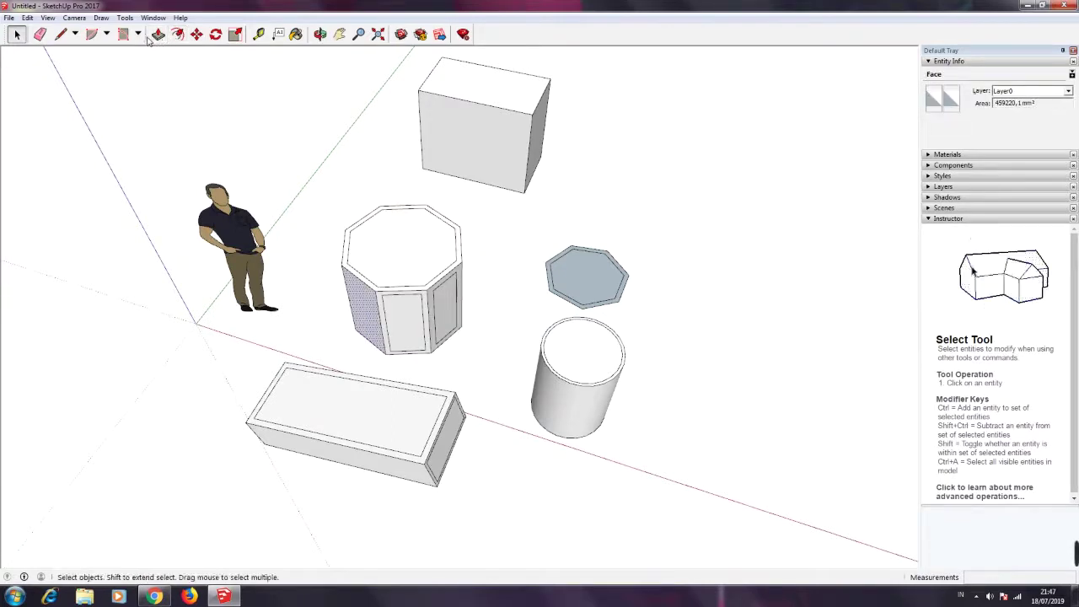
left_click(196, 34)
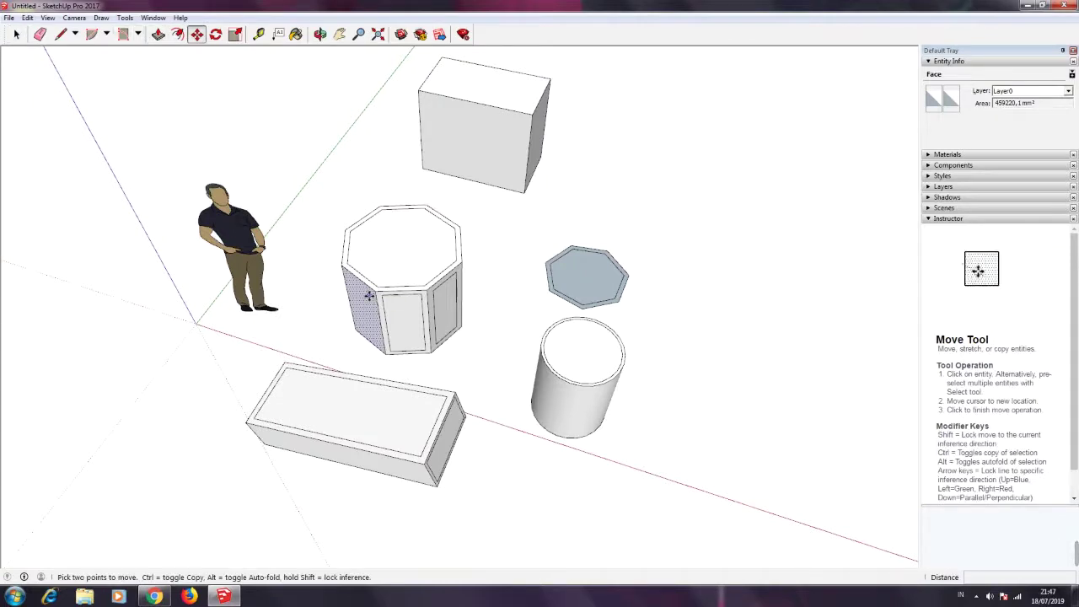
left_click(369, 294)
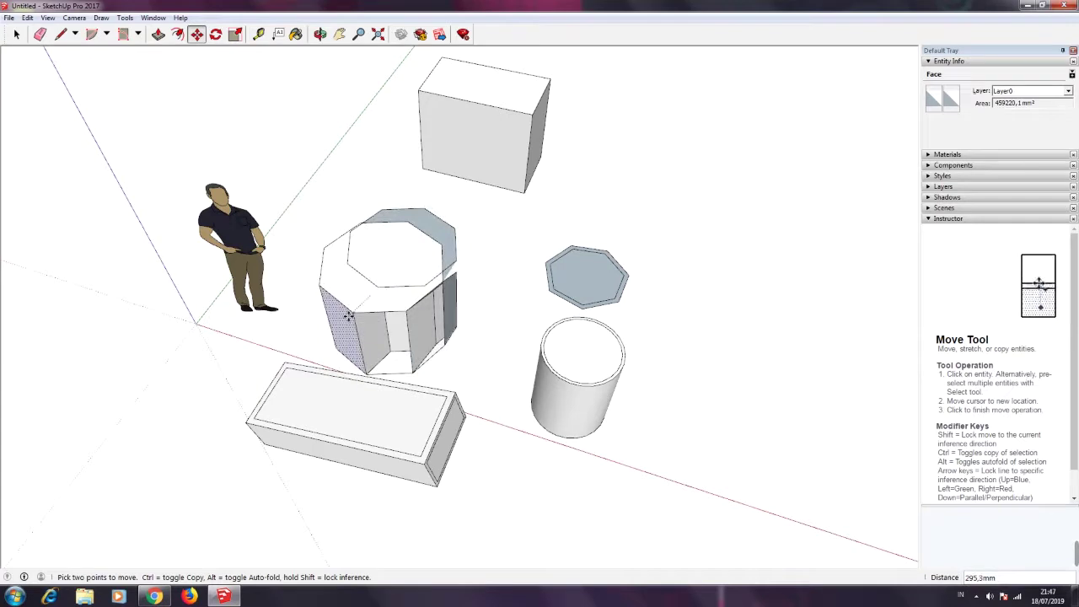
key("Escape")
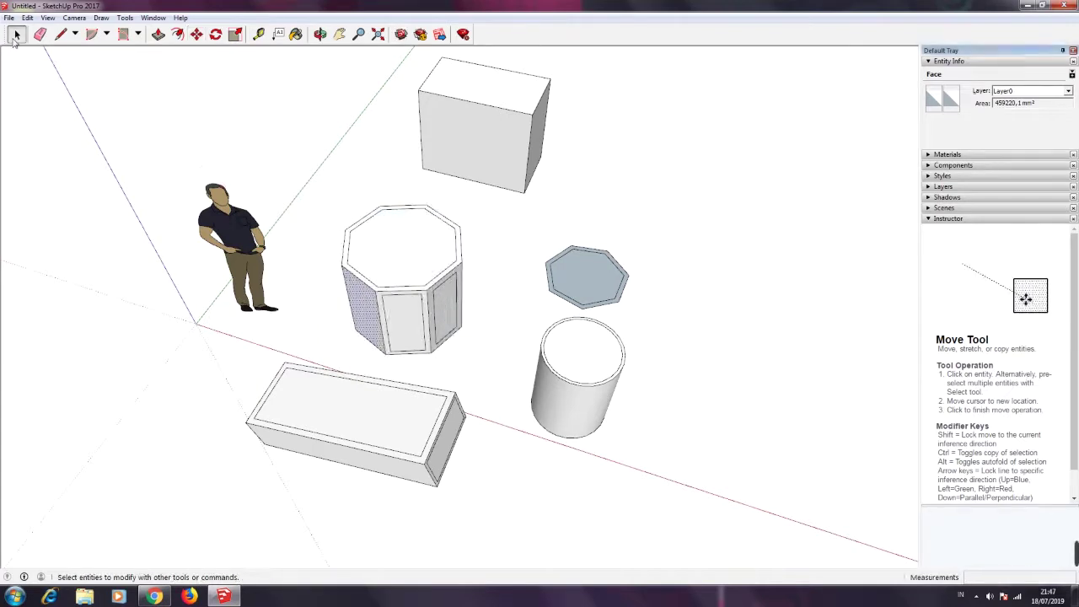
left_click(16, 34)
left_click(196, 35)
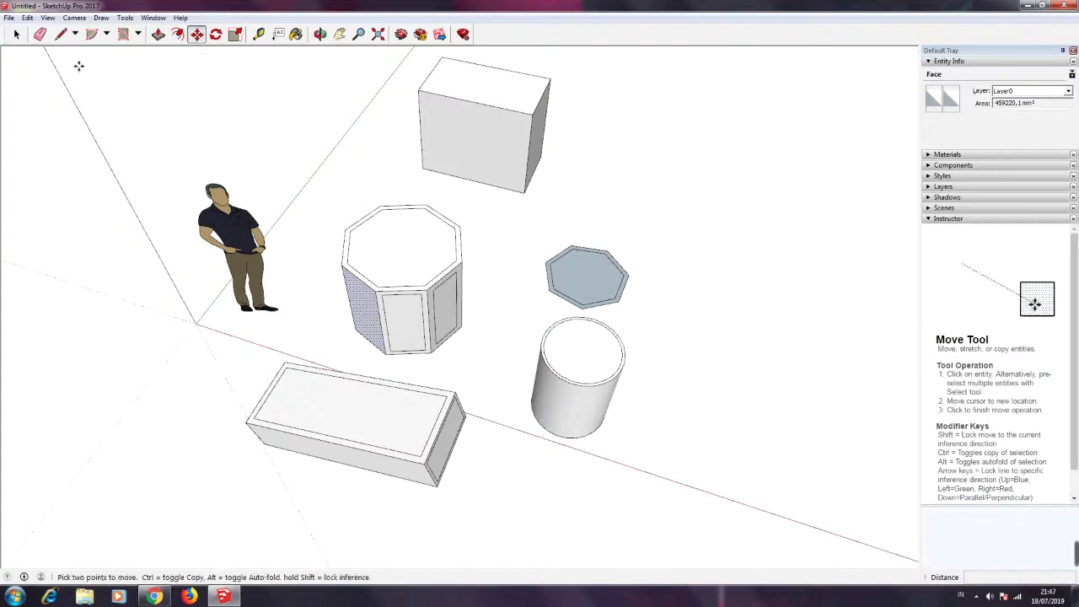
left_click(16, 35)
Select the entire rear box and make it a group
left_click(472, 169)
triple_click(473, 165)
right_click(472, 165)
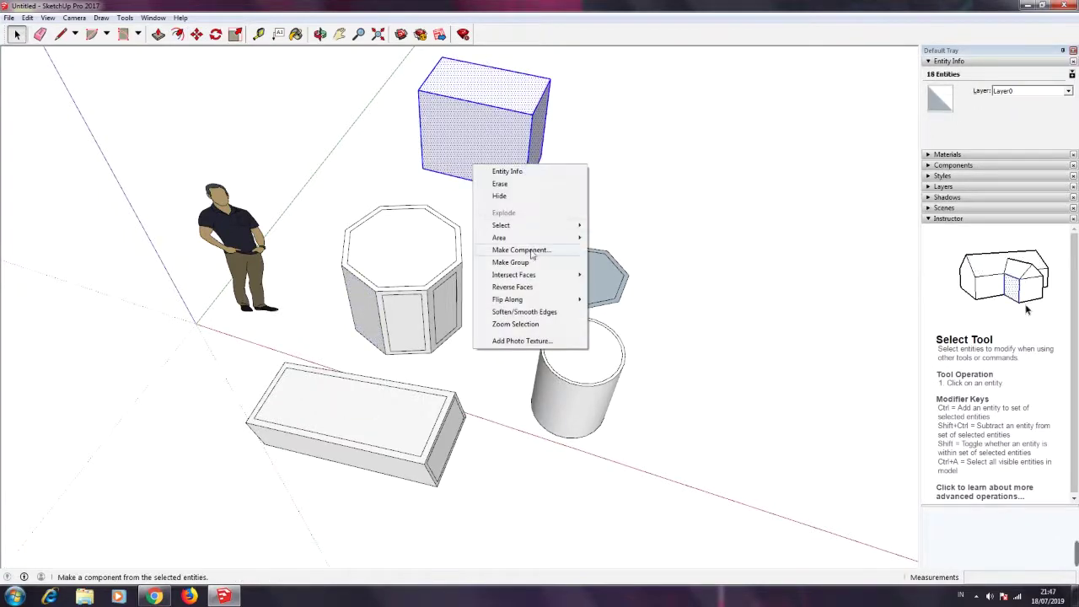
left_click(514, 263)
Select the new box group and start moving it along the green axis
left_click(331, 84)
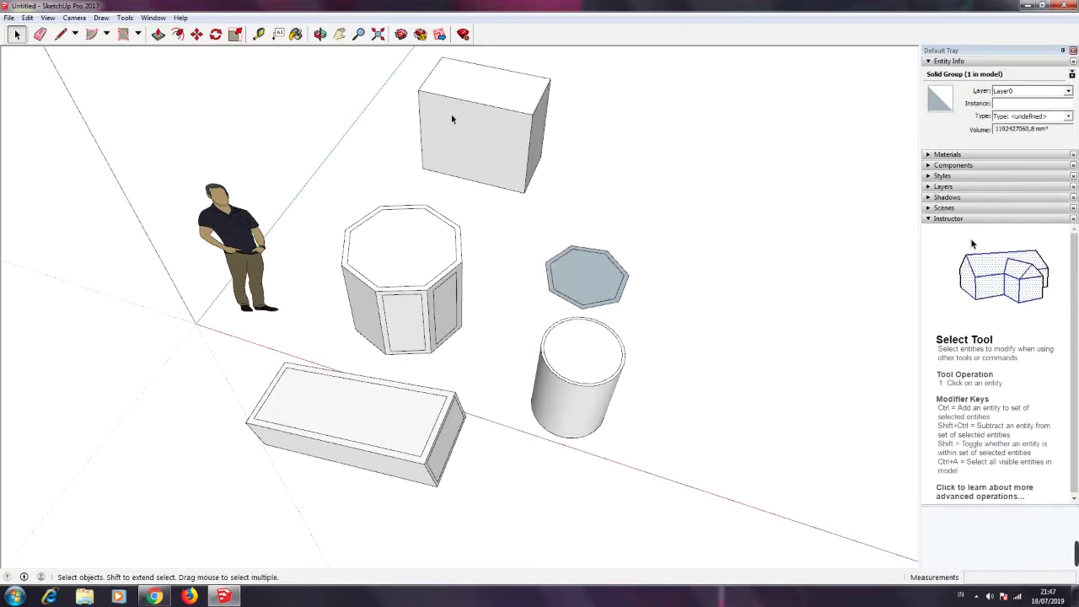
left_click(476, 126)
left_click(197, 33)
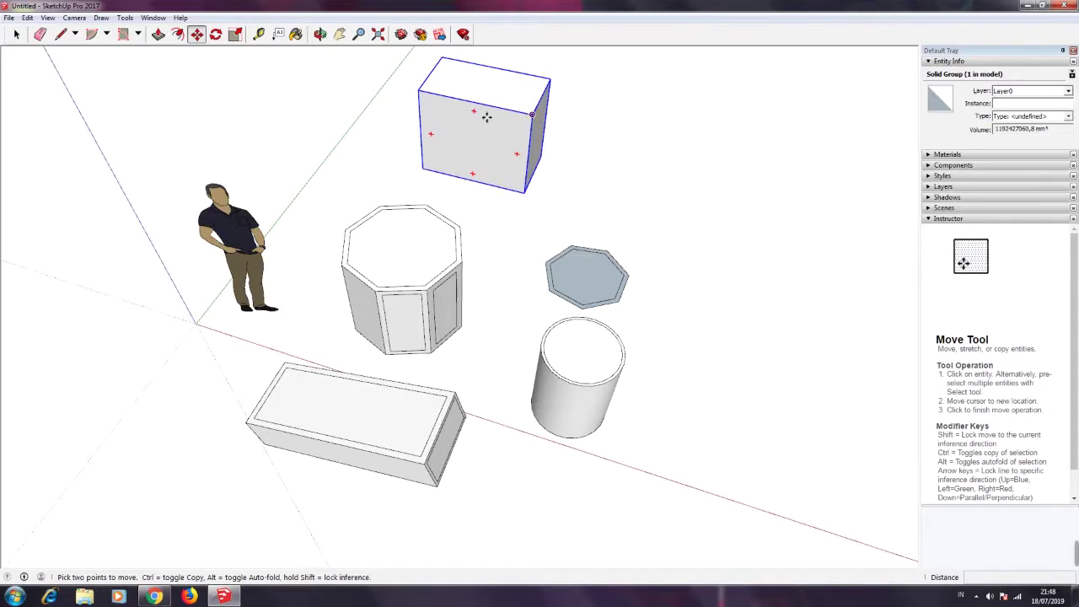
left_click(529, 112)
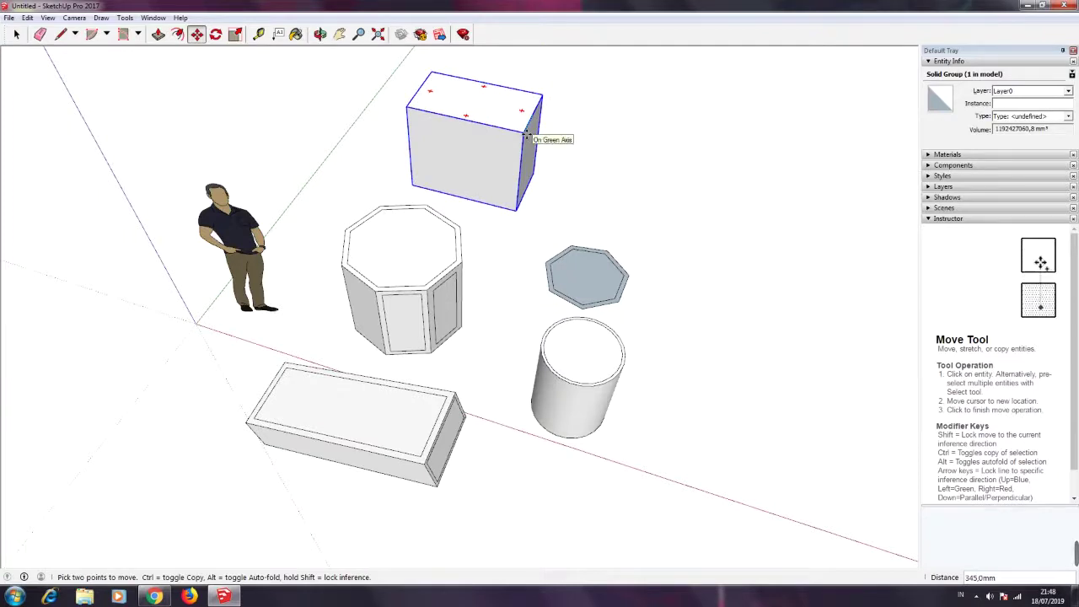
key("Escape")
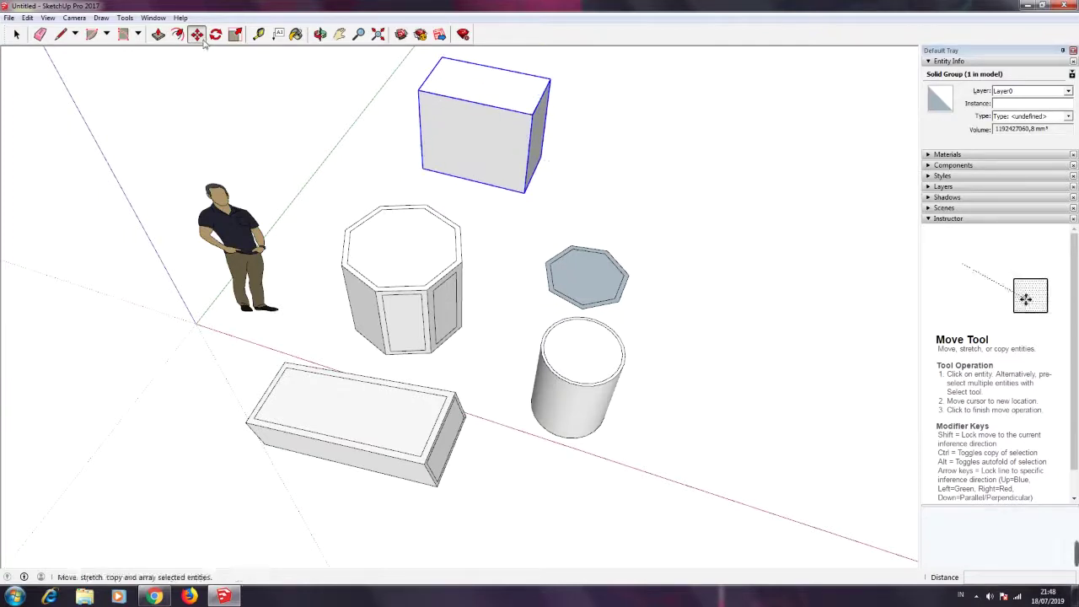
left_click(16, 34)
left_click(299, 142)
left_click(461, 133)
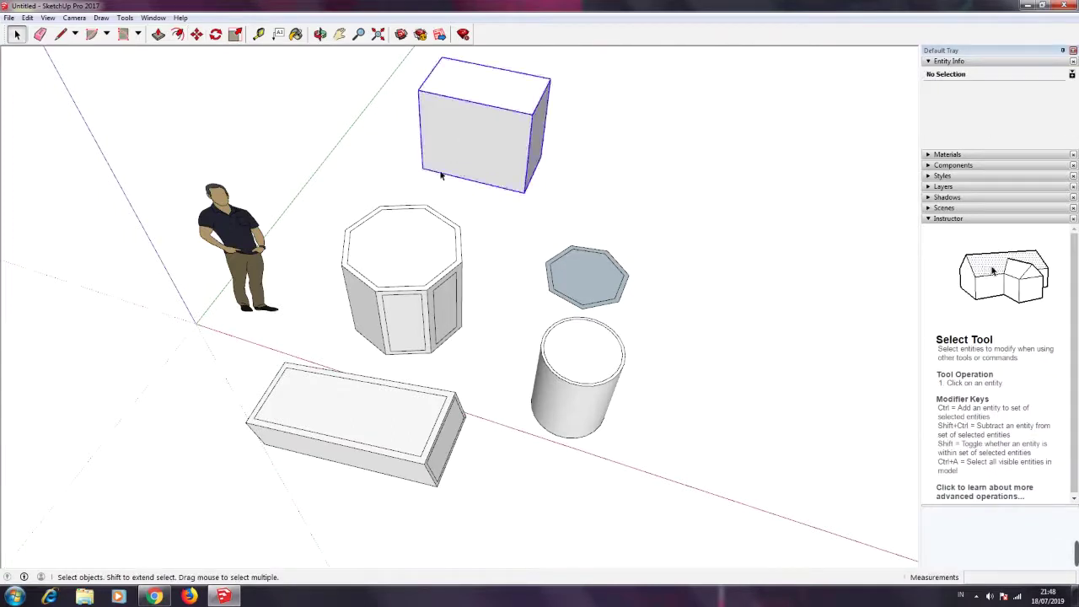
left_click(197, 35)
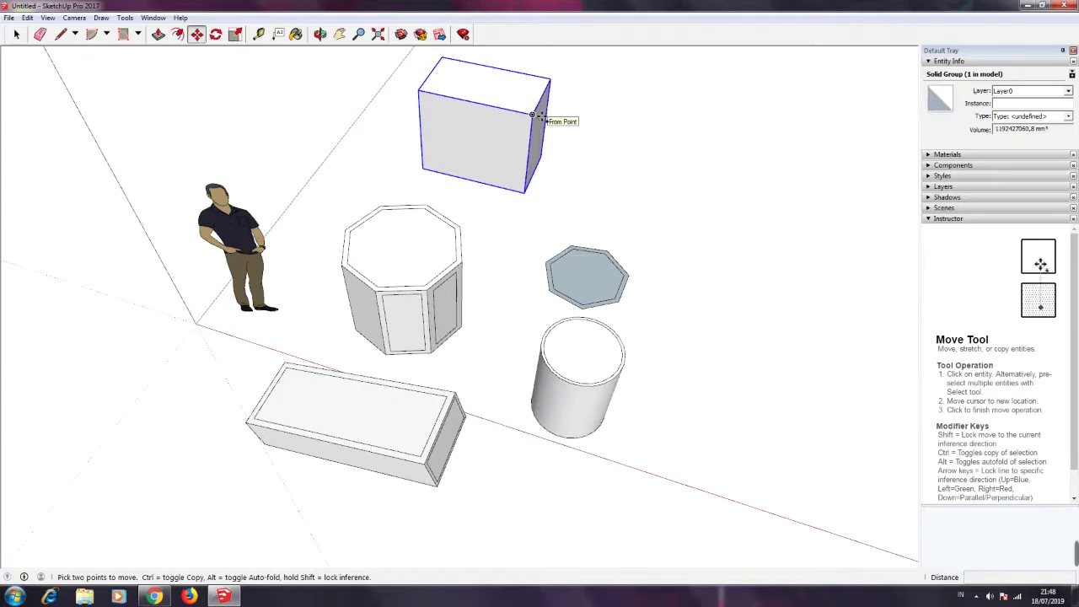
Copy the box group by its corner and place the copy to the right of the original
left_click(533, 114)
key("ctrl")
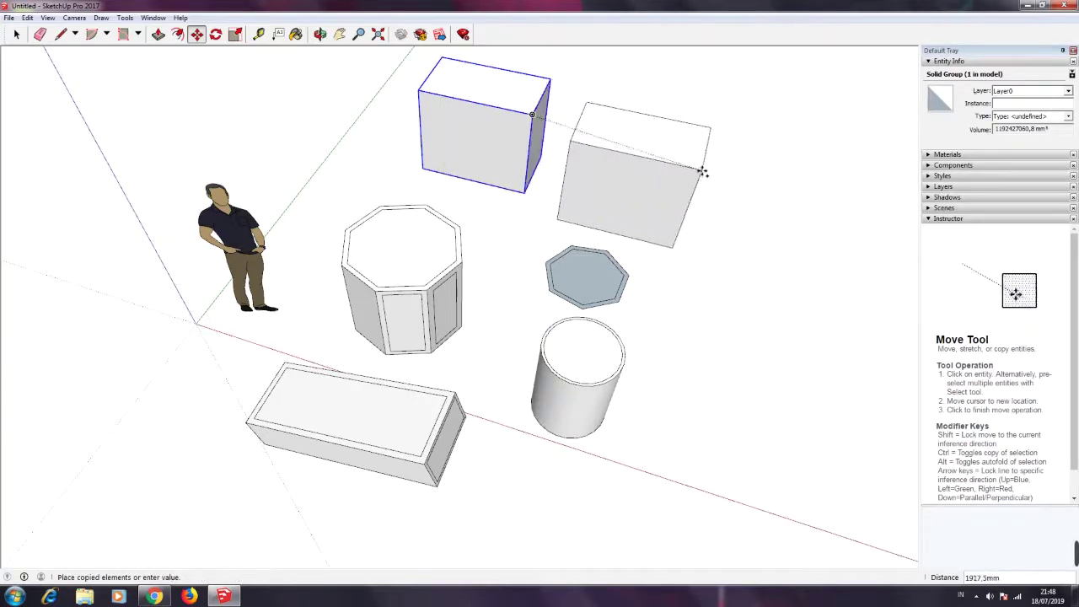
left_click(718, 161)
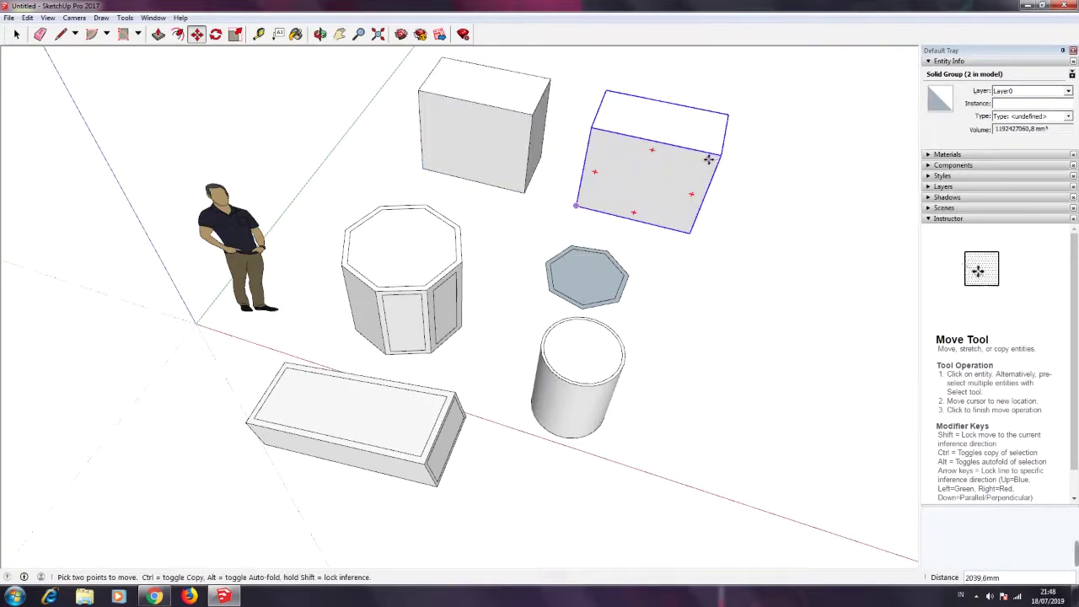
key("space")
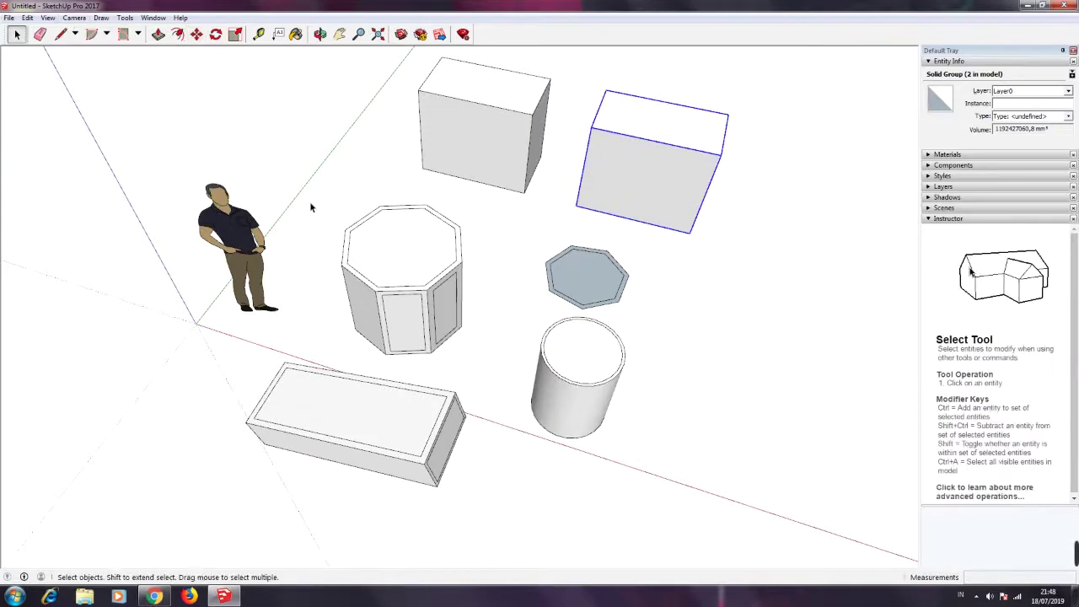
left_click(320, 169)
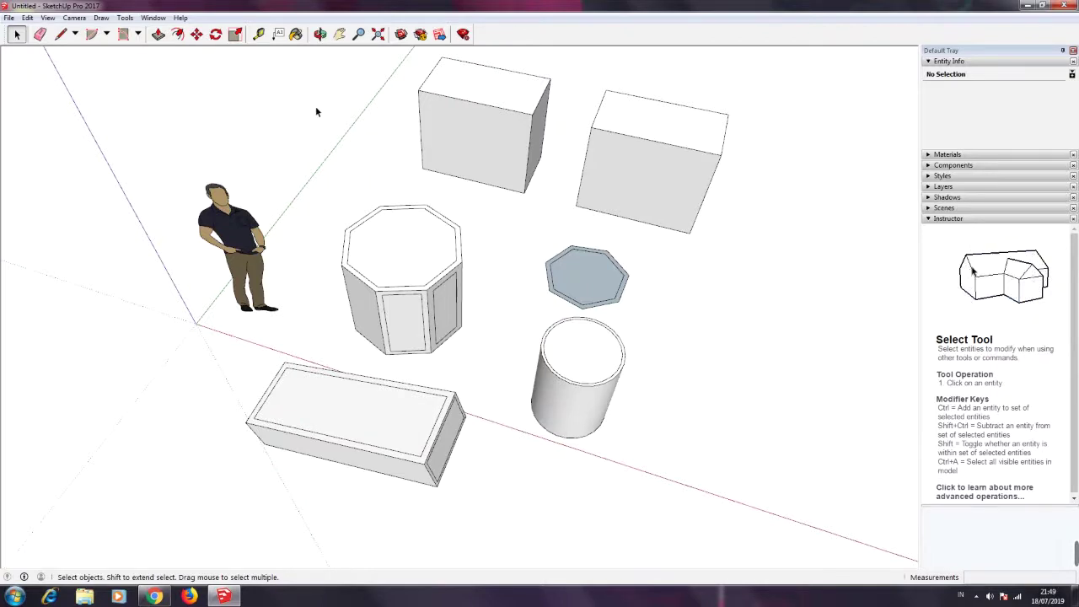
left_click(216, 34)
left_click(16, 34)
Move the left box group a typed distance of 200 mm
left_click(447, 166)
left_click(197, 33)
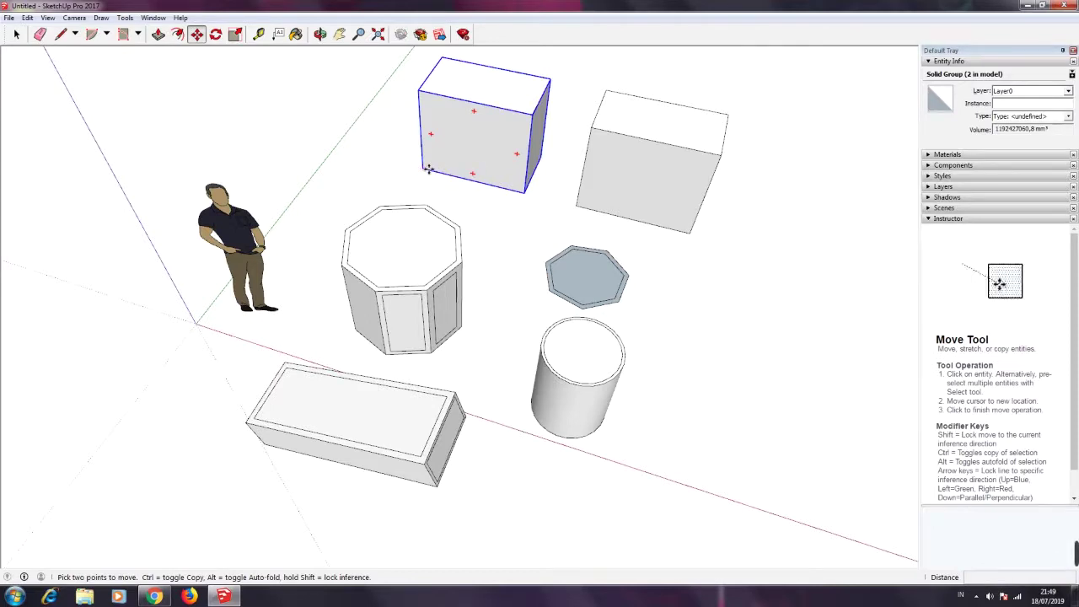
left_click(428, 168)
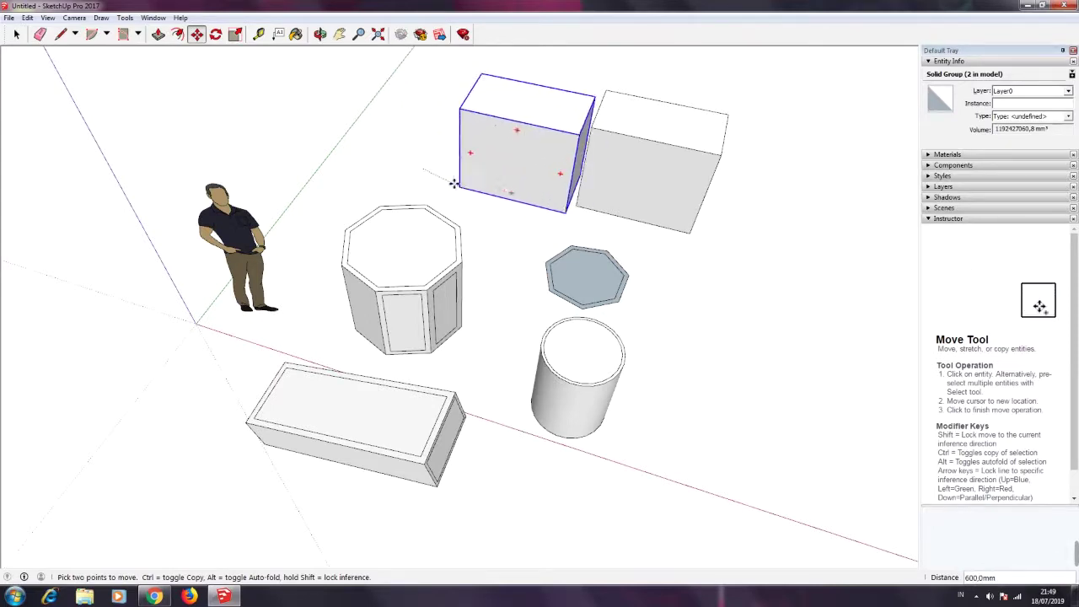
left_click(576, 207)
key("ctrl")
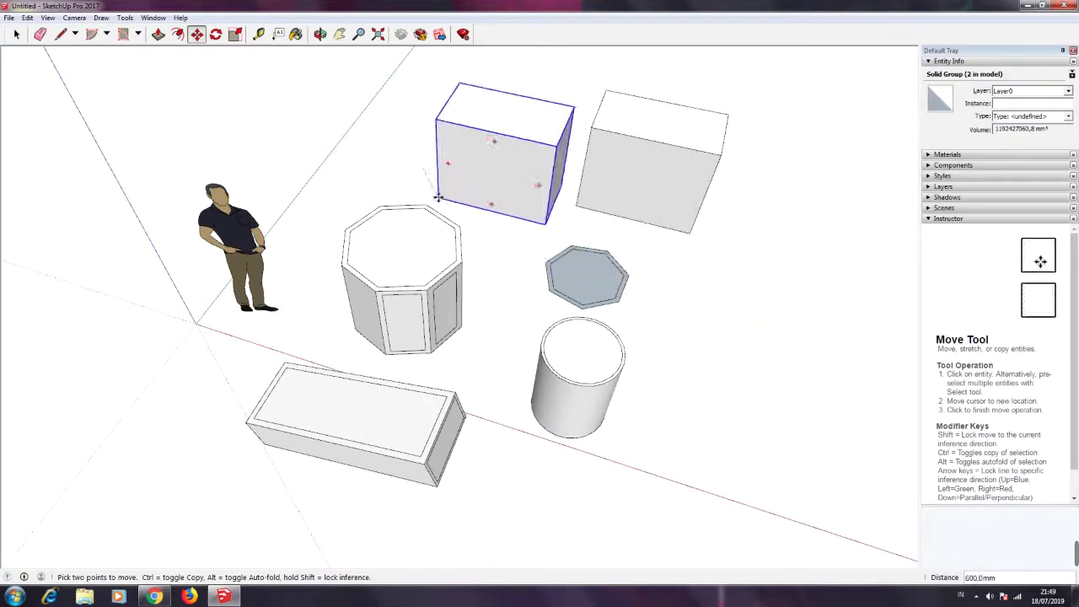
left_click(423, 170)
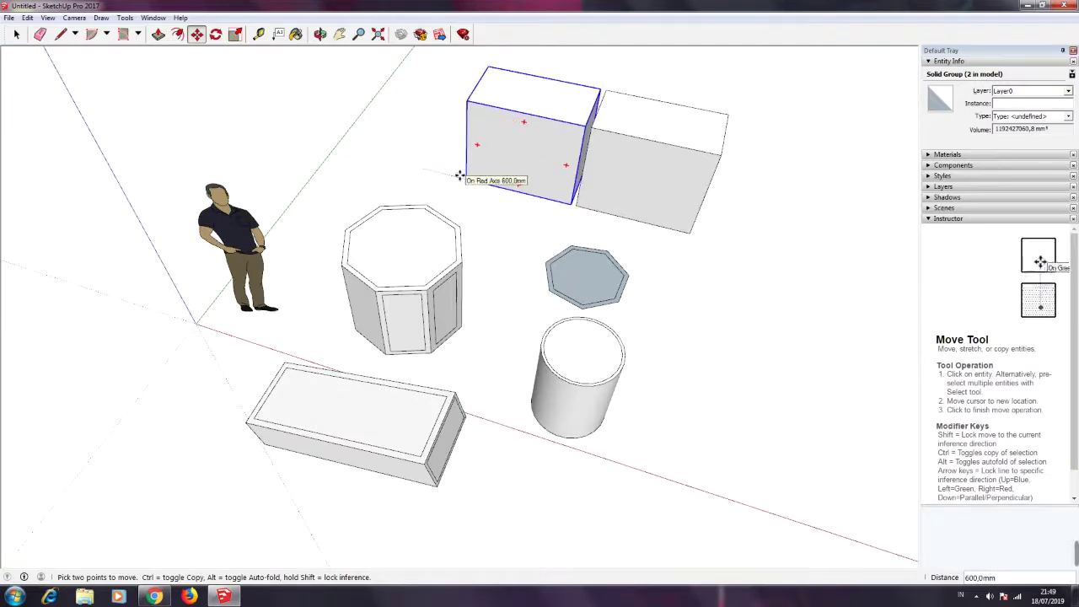
type("200")
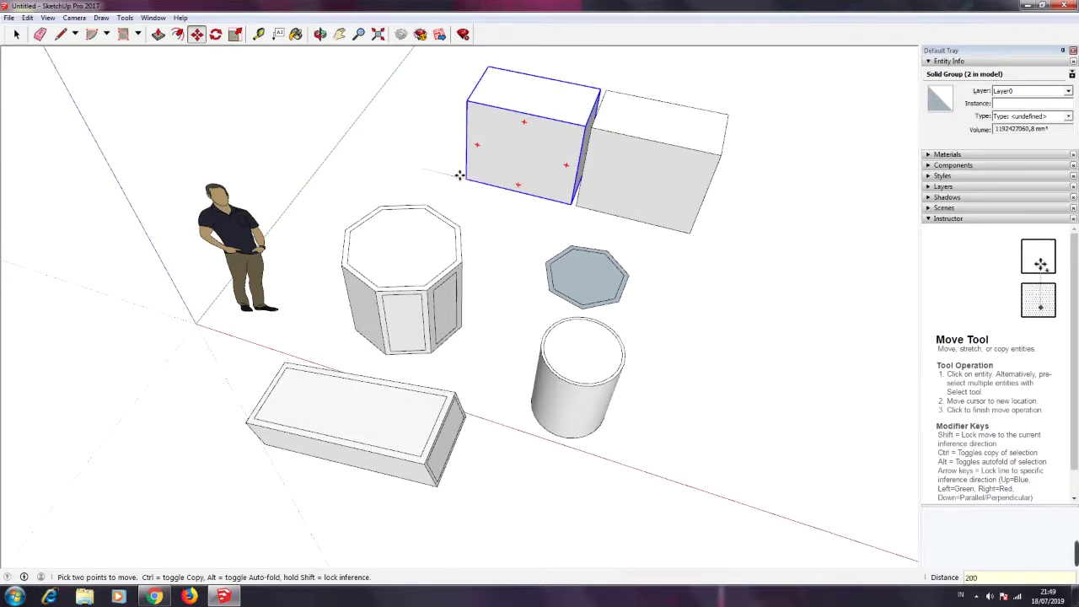
key("Return")
key("space")
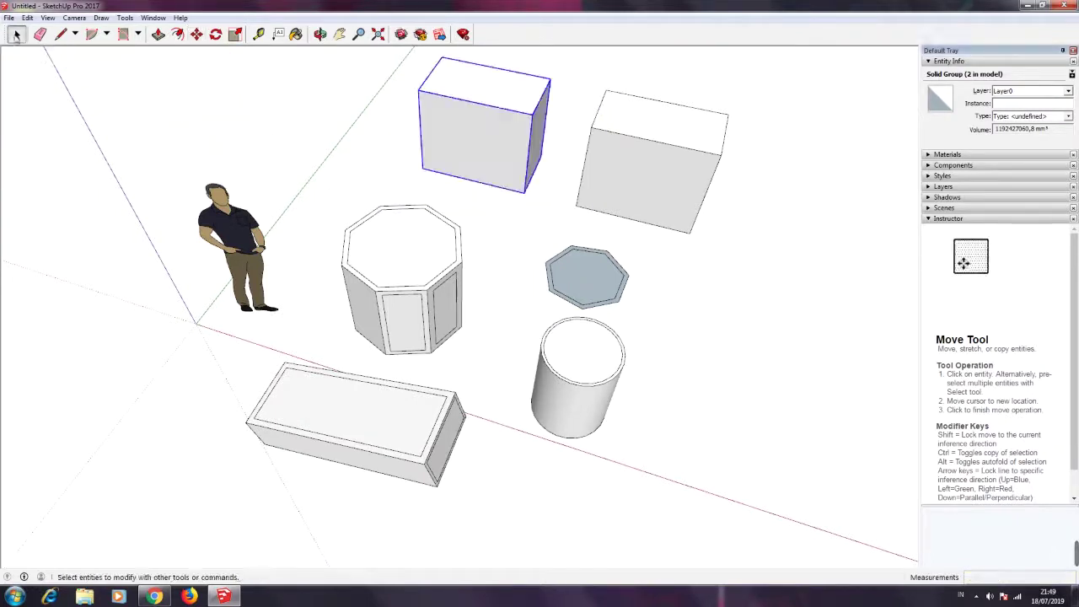
left_click(343, 147)
Reselect the left box group and move it again, typing 20 as the distance
left_click(449, 140)
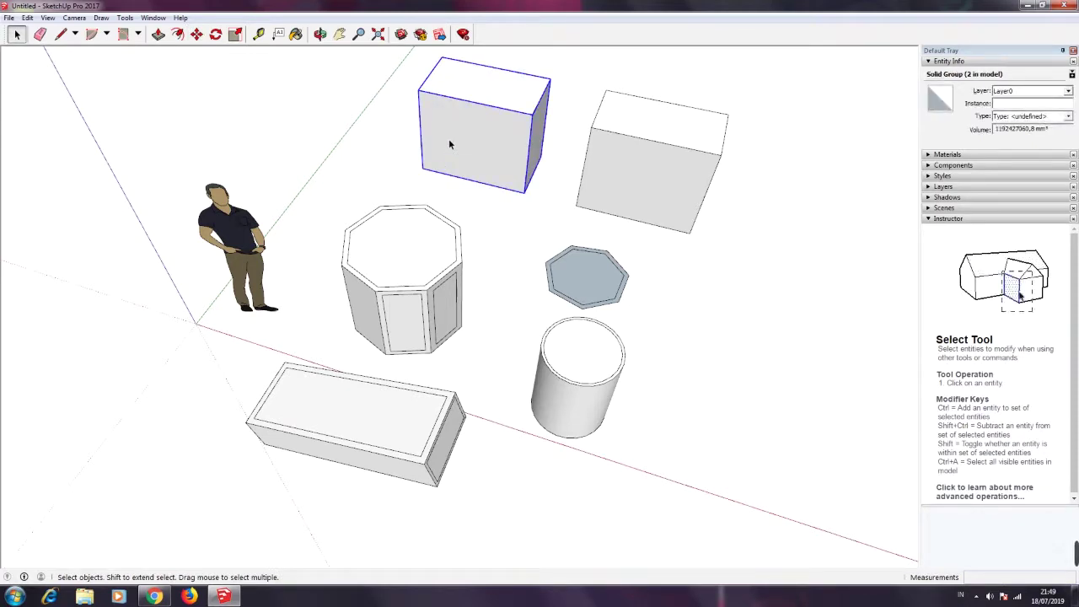
left_click(196, 34)
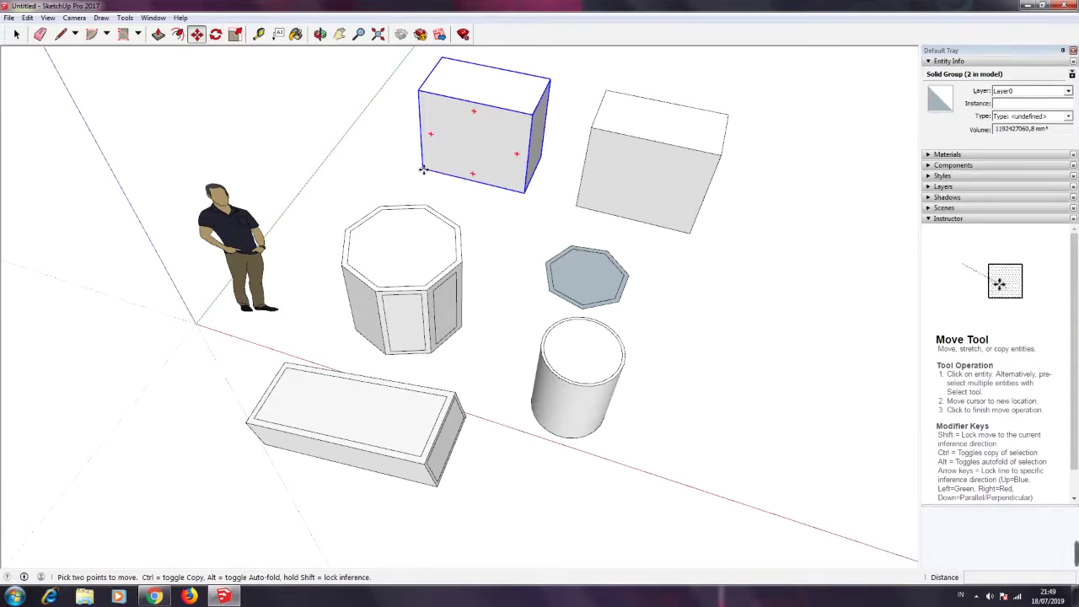
left_click(423, 169)
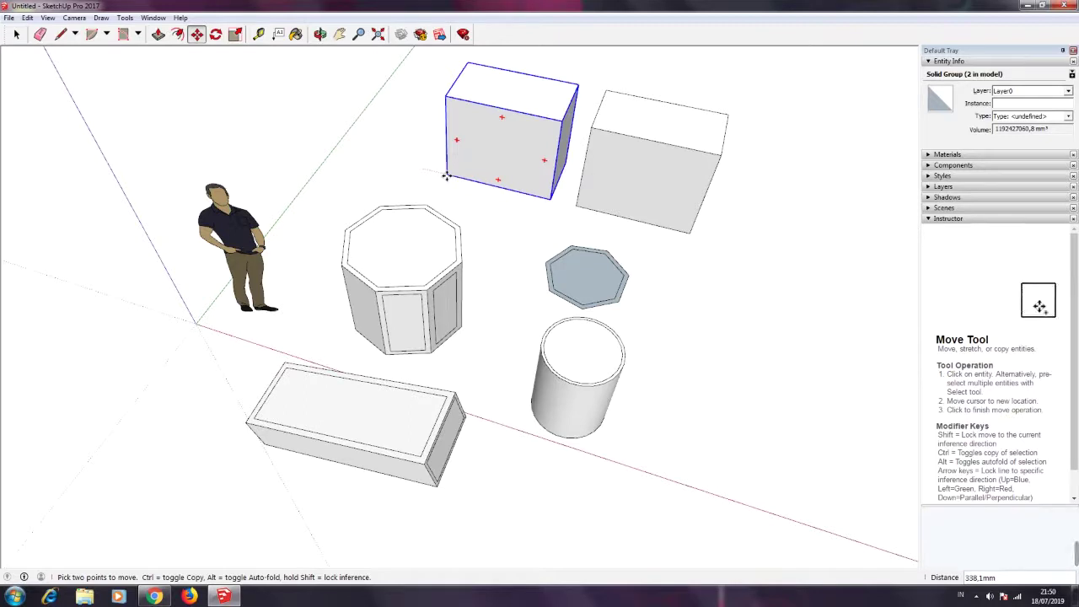
type("2")
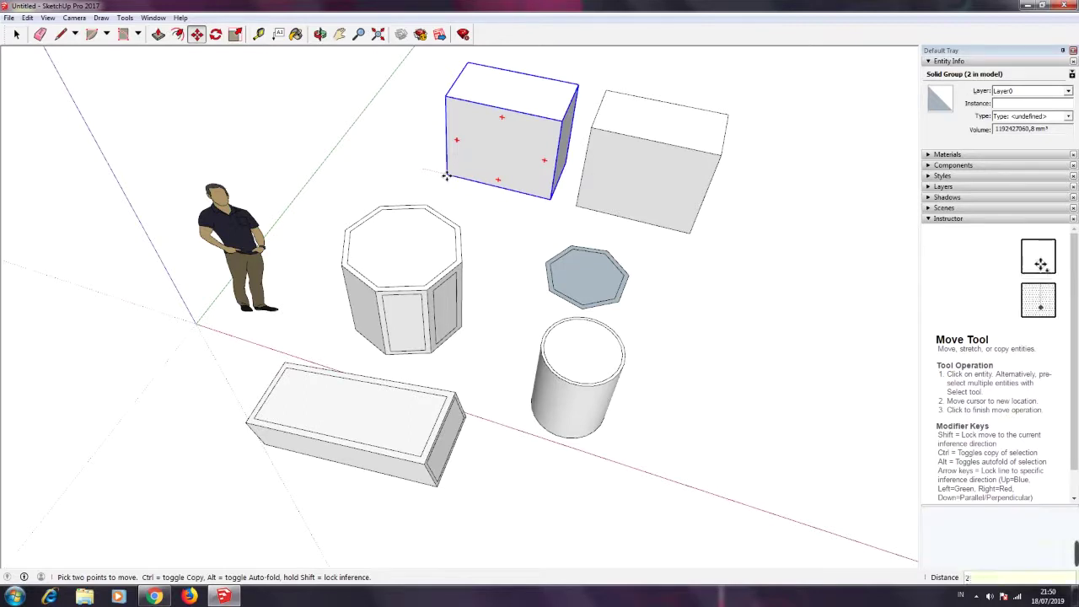
type("00")
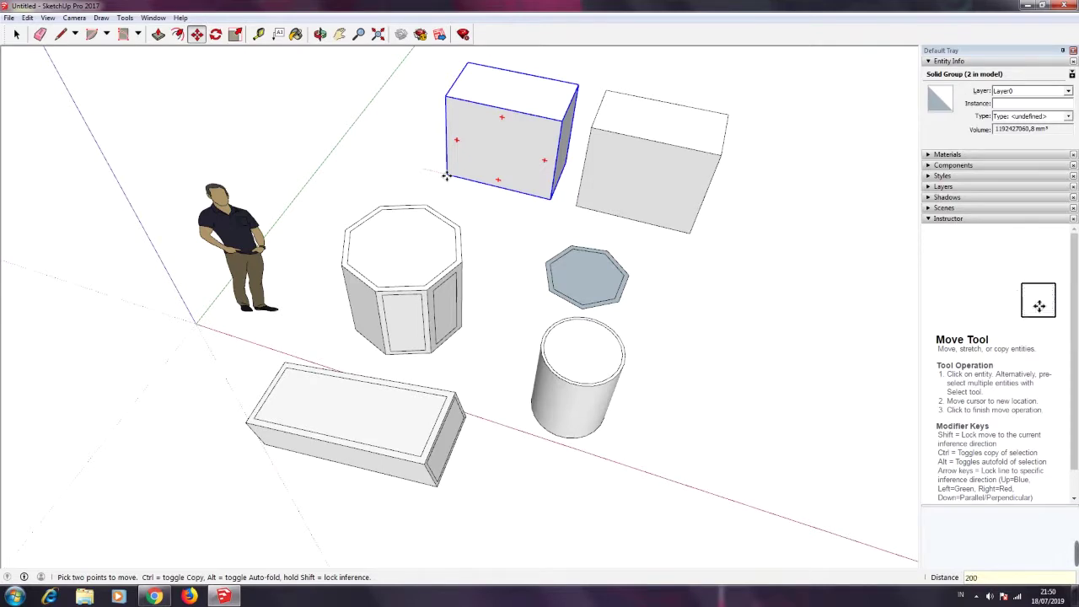
key("Return")
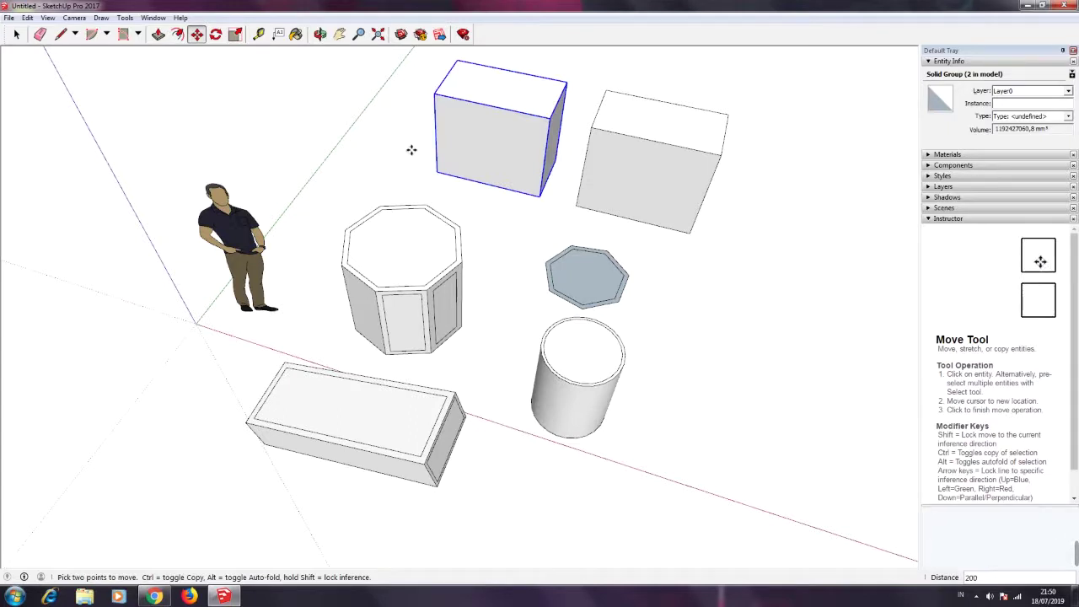
key("space")
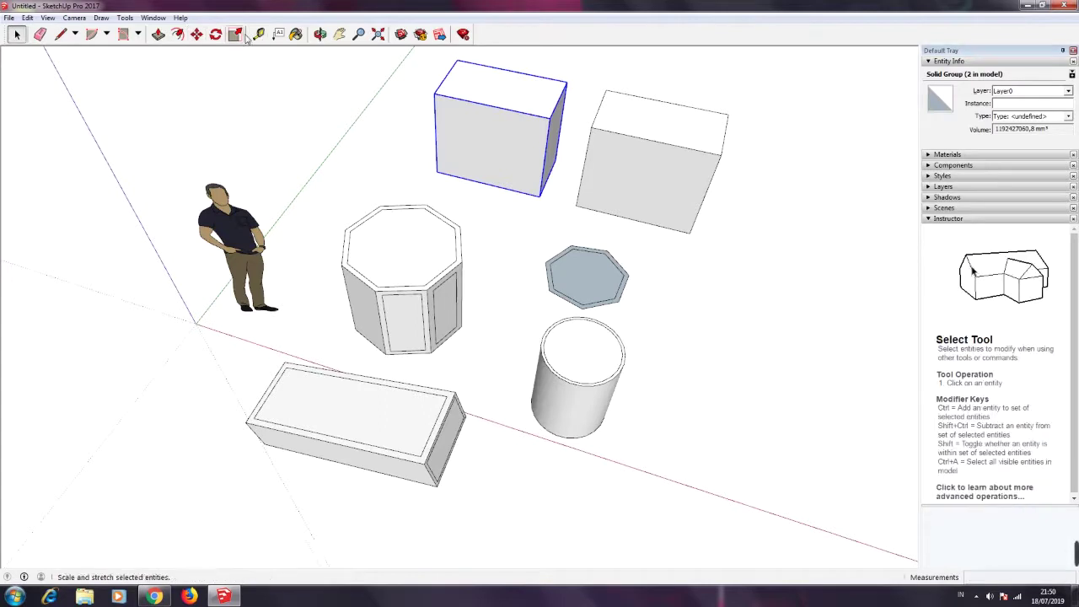
Select the upper-left box group and swing it around its lower corner with Rotate
left_click(216, 34)
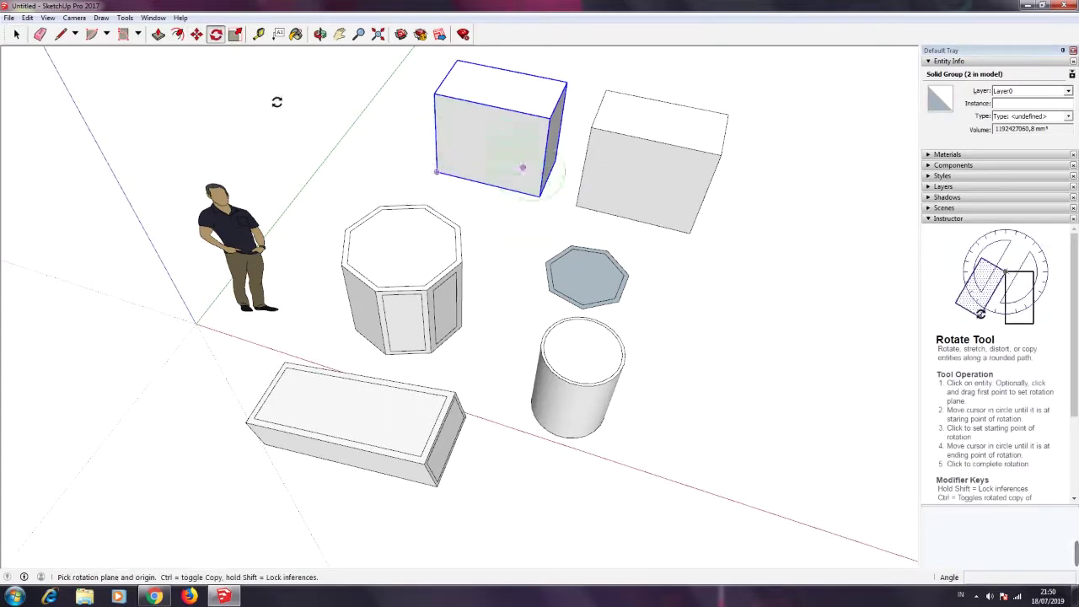
key("space")
left_click(389, 104)
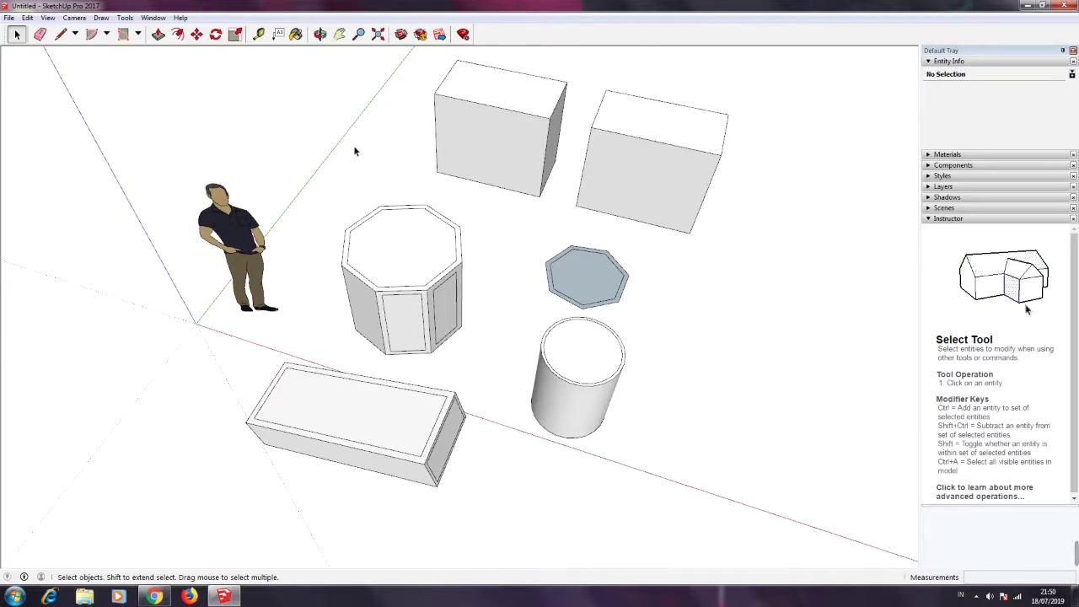
left_click(450, 123)
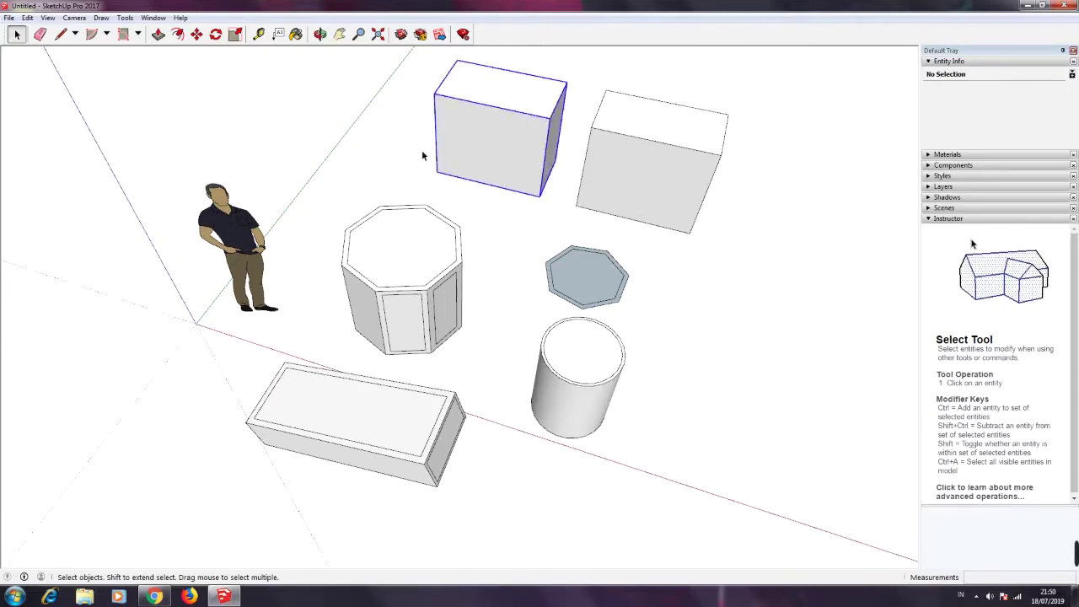
left_click(216, 34)
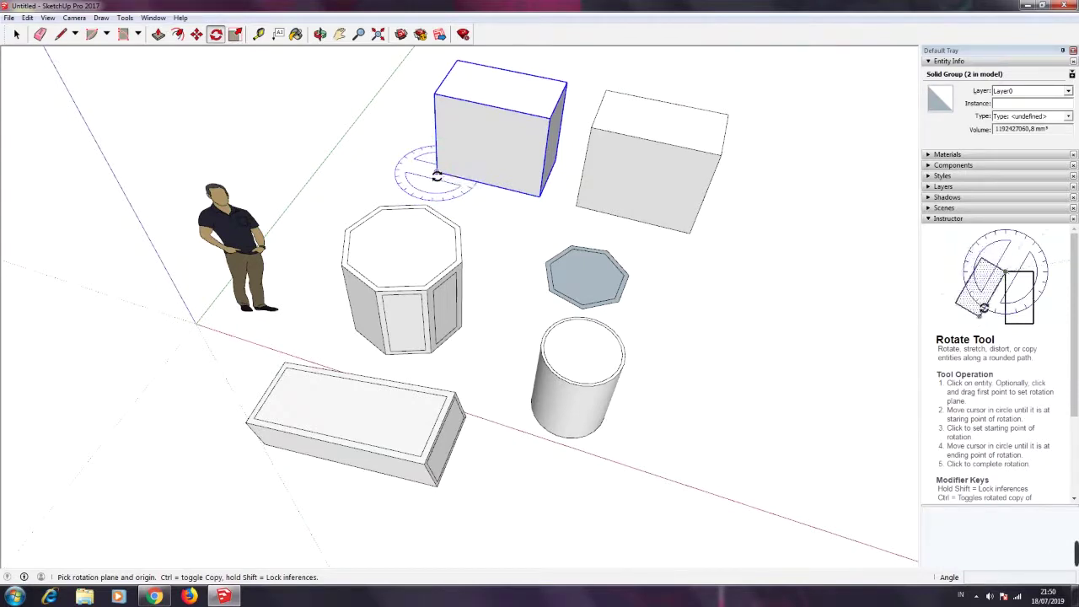
left_click(436, 173)
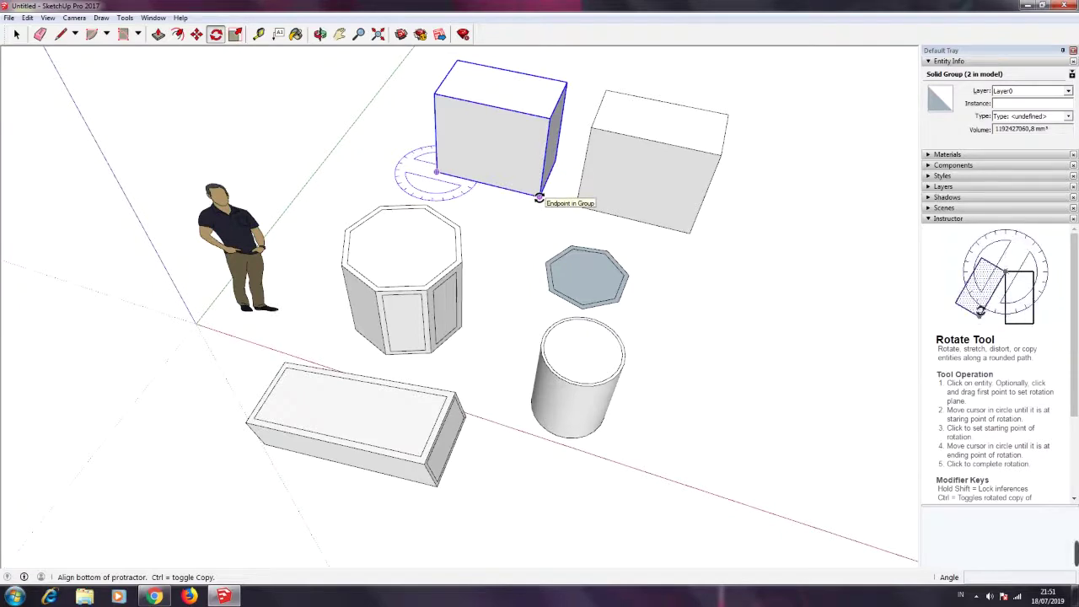
left_click(539, 196)
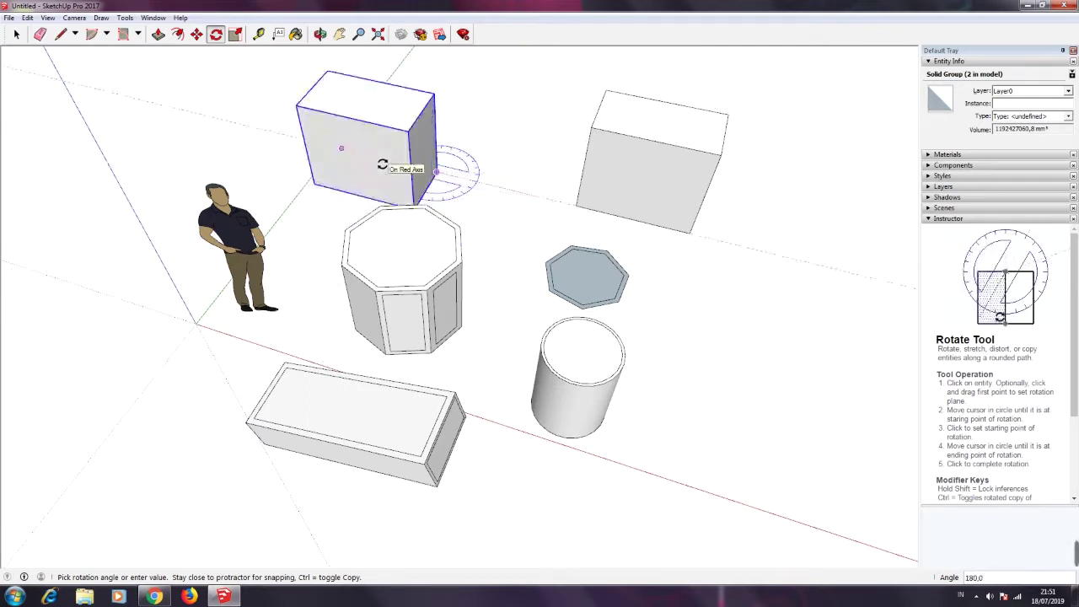
left_click(382, 164)
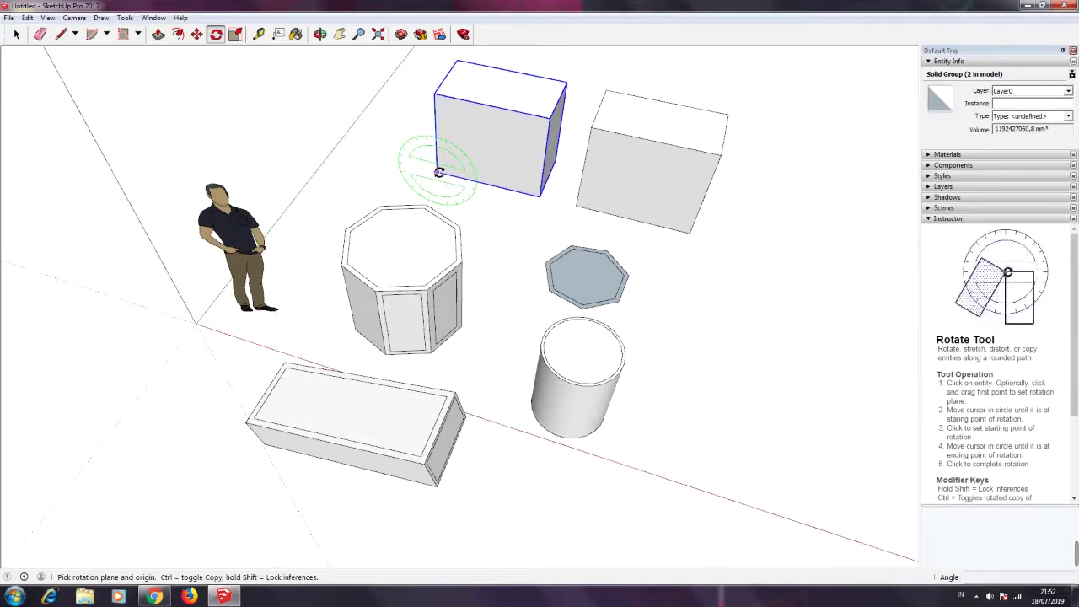
Rotate the upper-left box 90° to stand it on end, then pivot a new rotation at its base corner
left_click(437, 172)
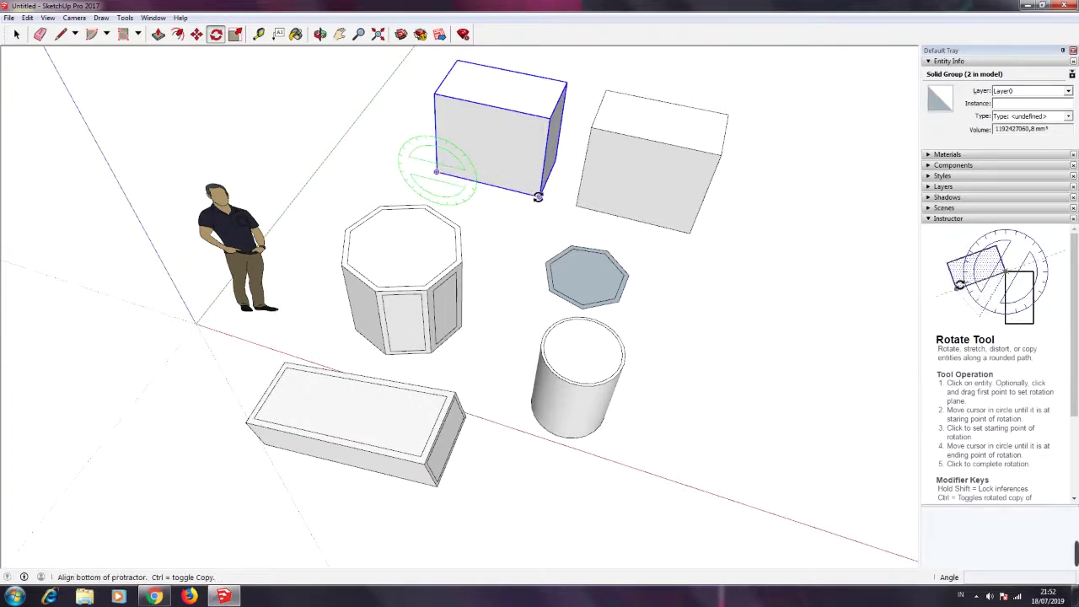
left_click(537, 195)
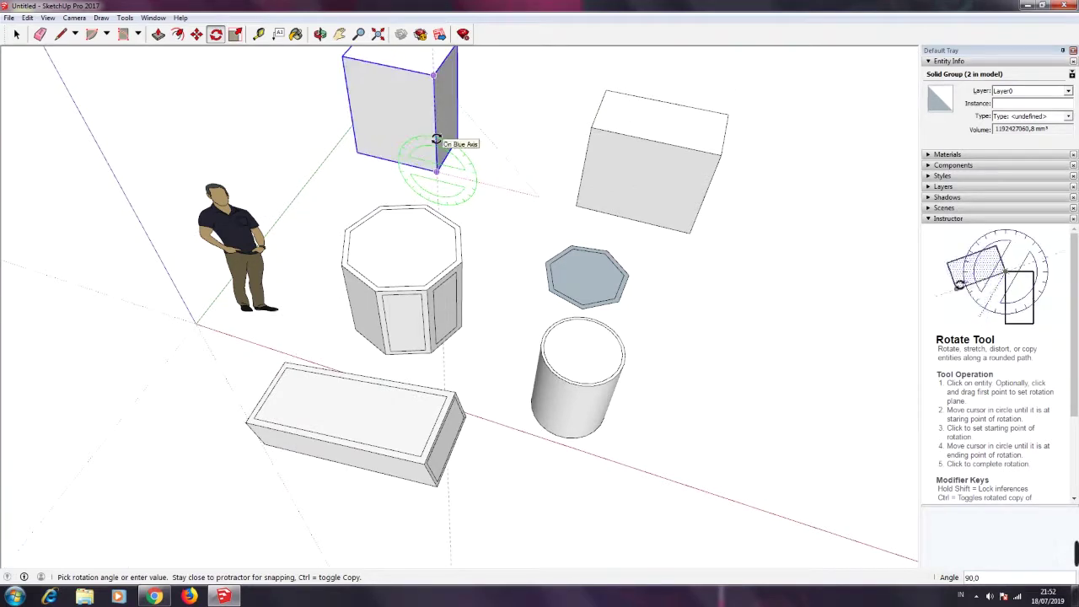
left_click(436, 139)
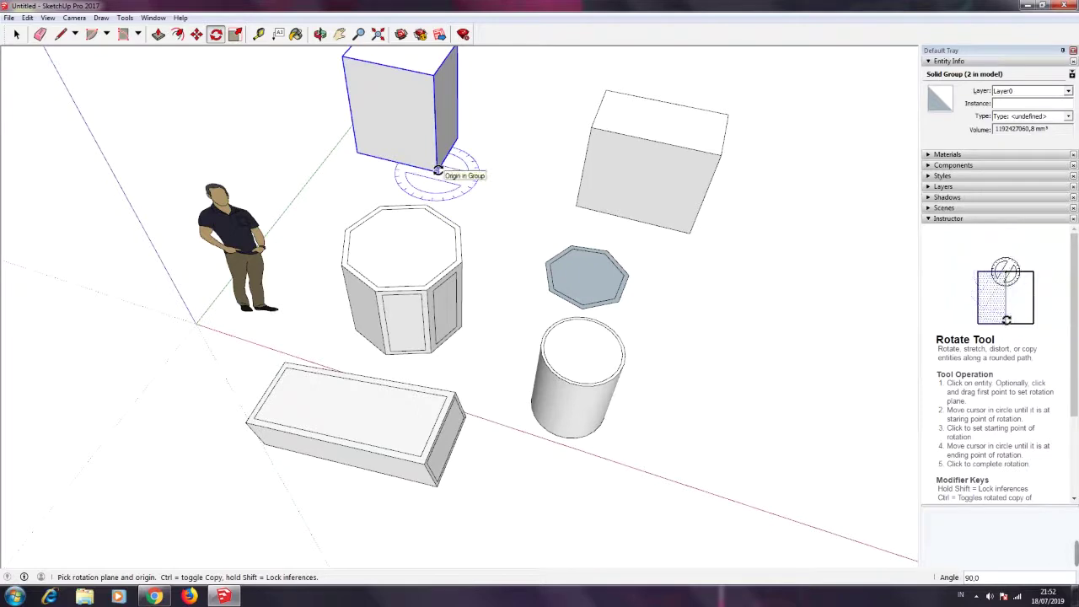
left_click(437, 169)
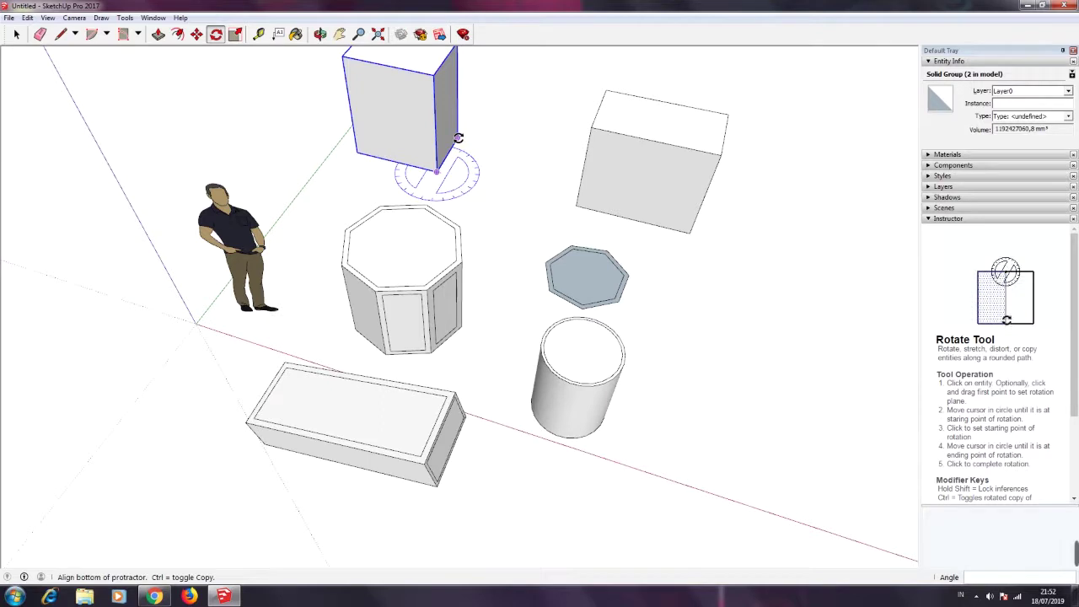
left_click(457, 138)
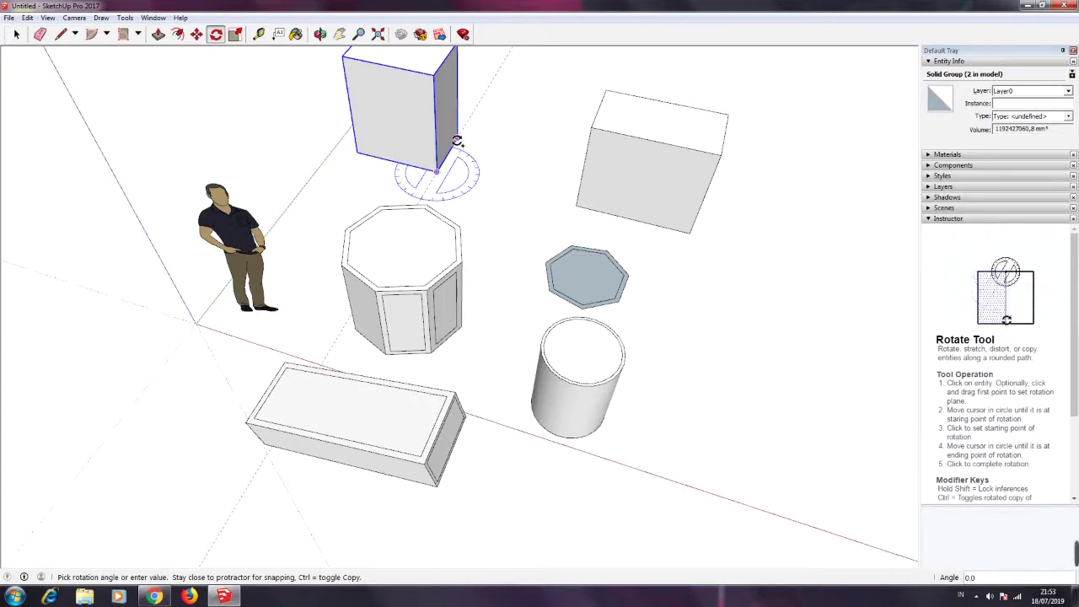
Place a copy of the tall box rotated 90° about its corner edge, then deselect it
left_click(456, 140)
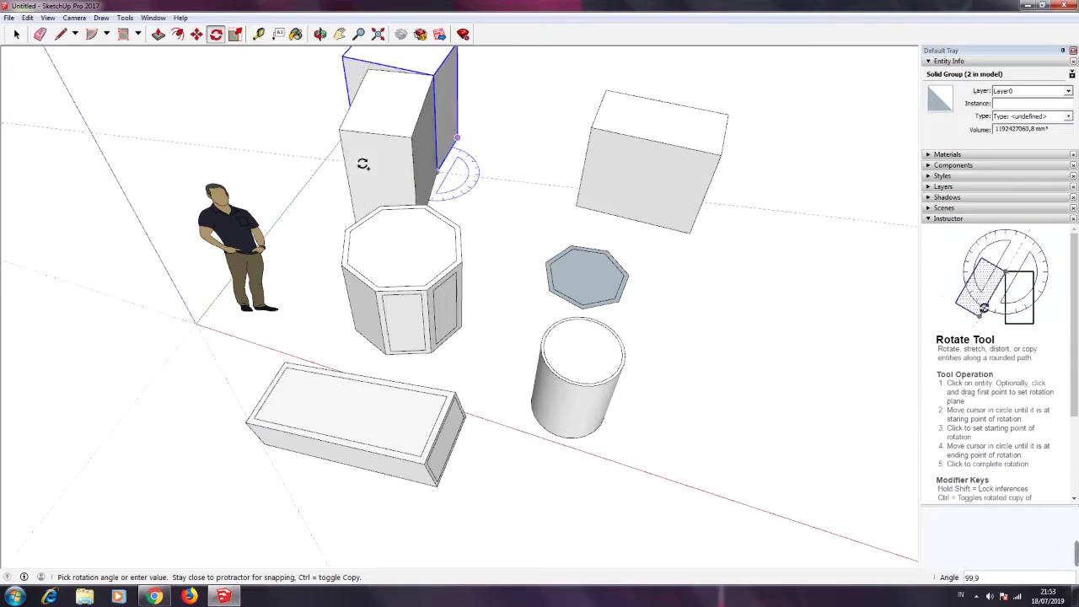
left_click(355, 160)
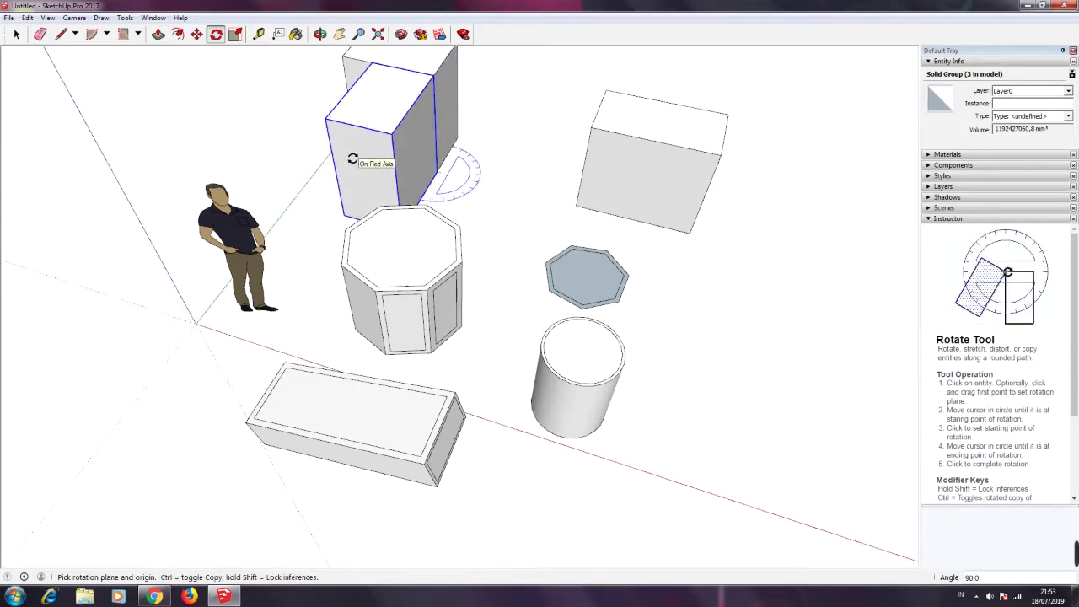
left_click(15, 34)
left_click(494, 163)
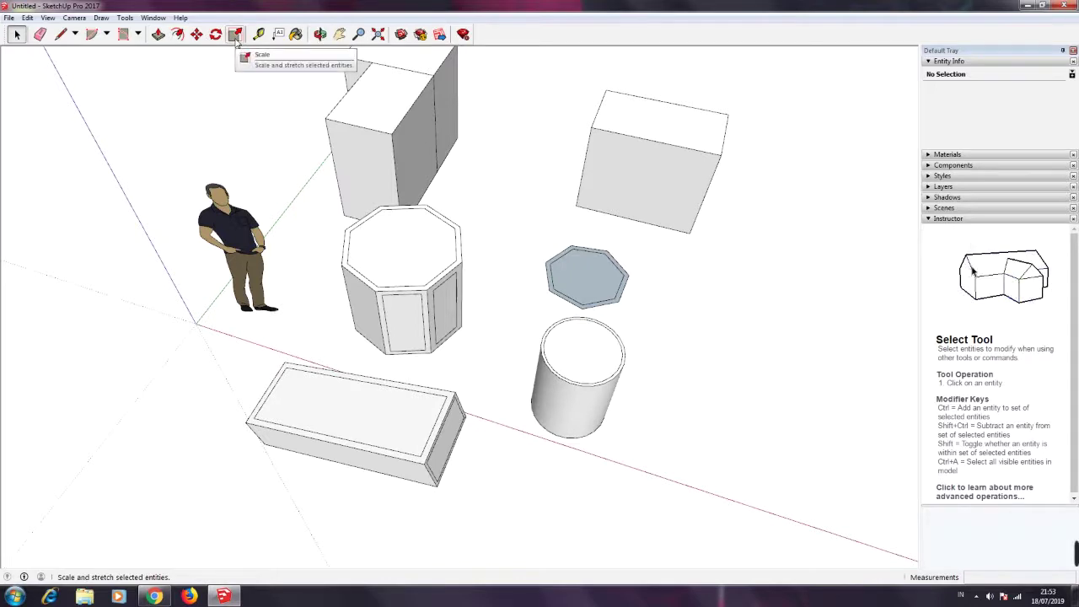
Select the top-right box group
left_click(594, 175)
left_click(534, 170)
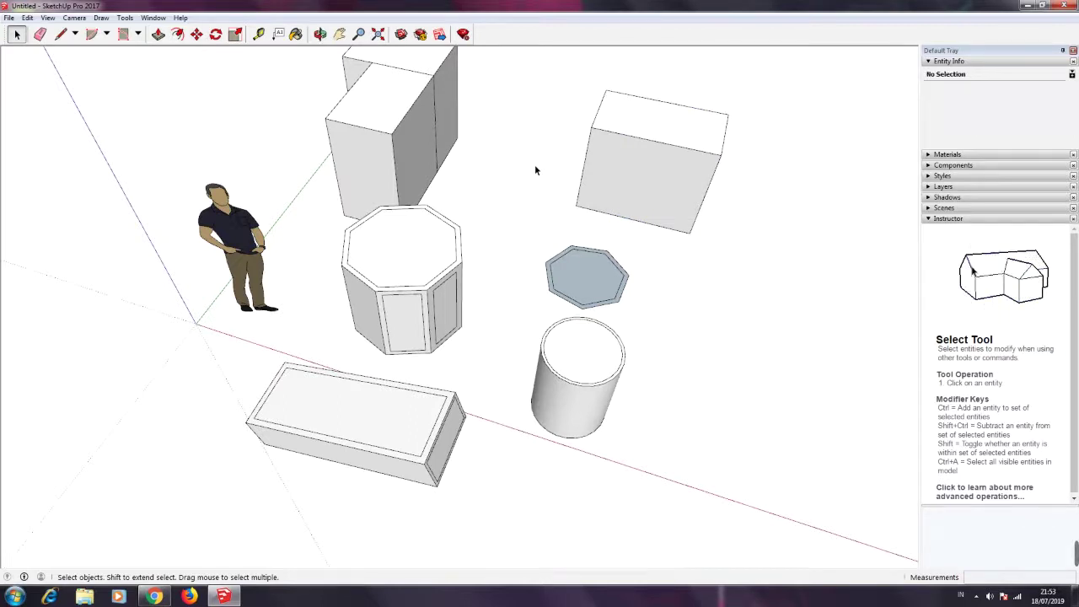
left_click(611, 168)
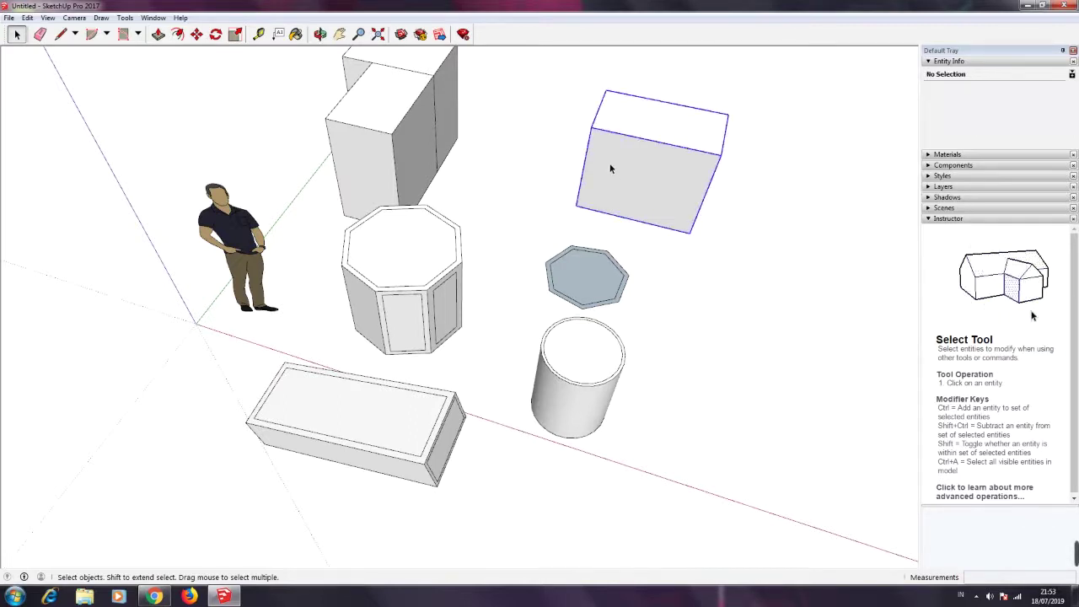
Scale the box uniformly from a corner, entering 0, and dismiss the Invalid Scale! warning
left_click(235, 33)
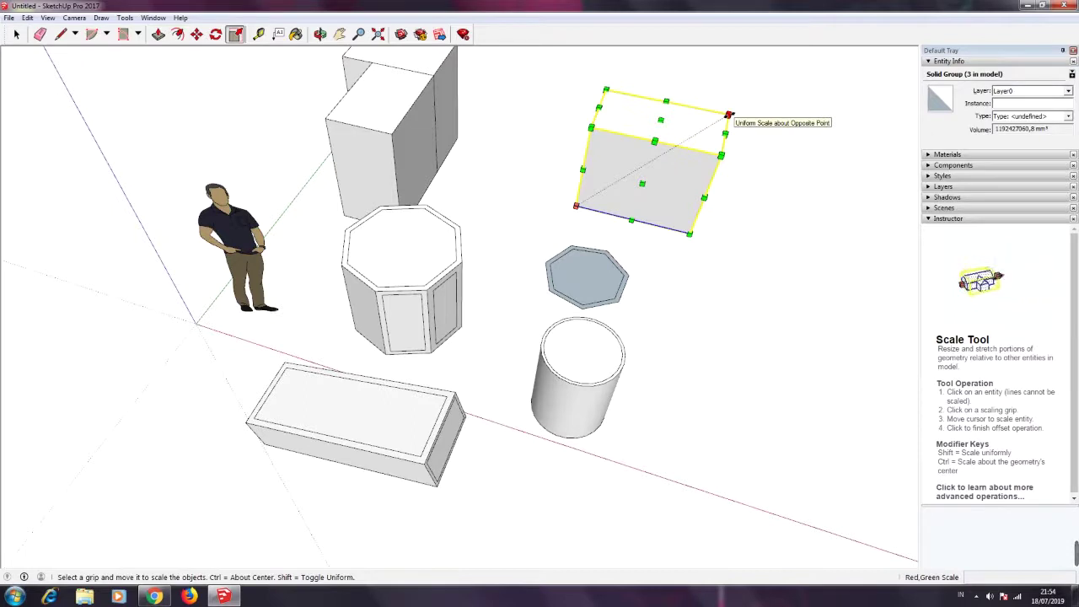
left_click(728, 114)
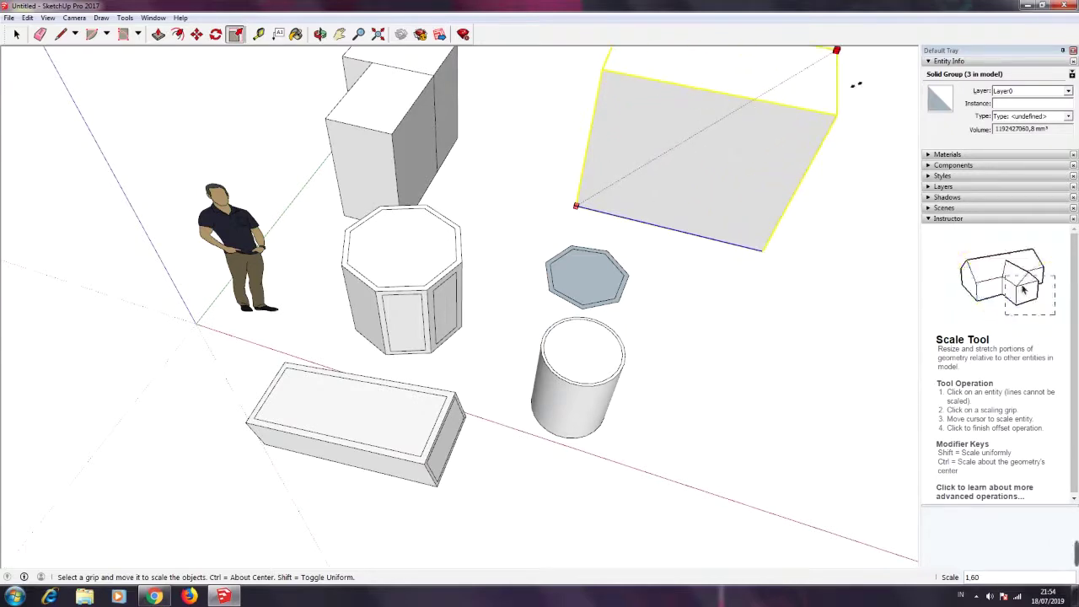
type("0.5")
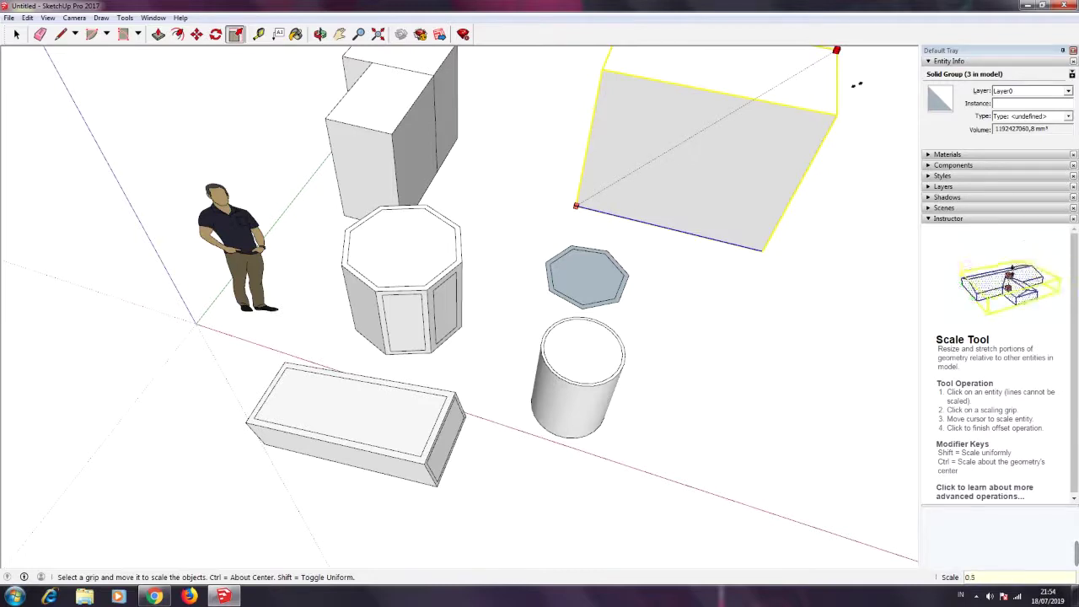
key("Return")
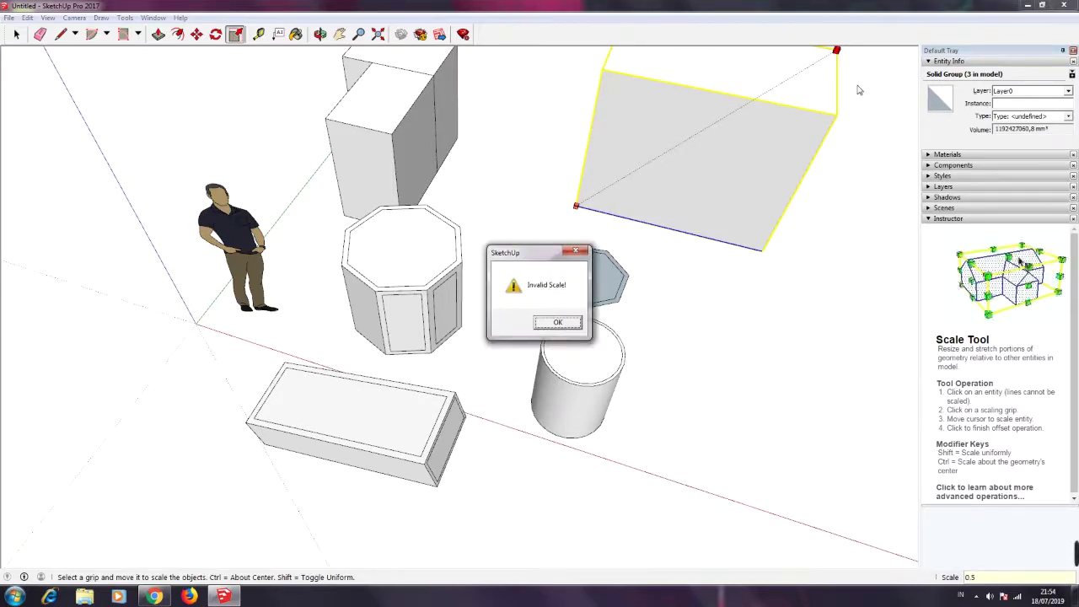
left_click(558, 323)
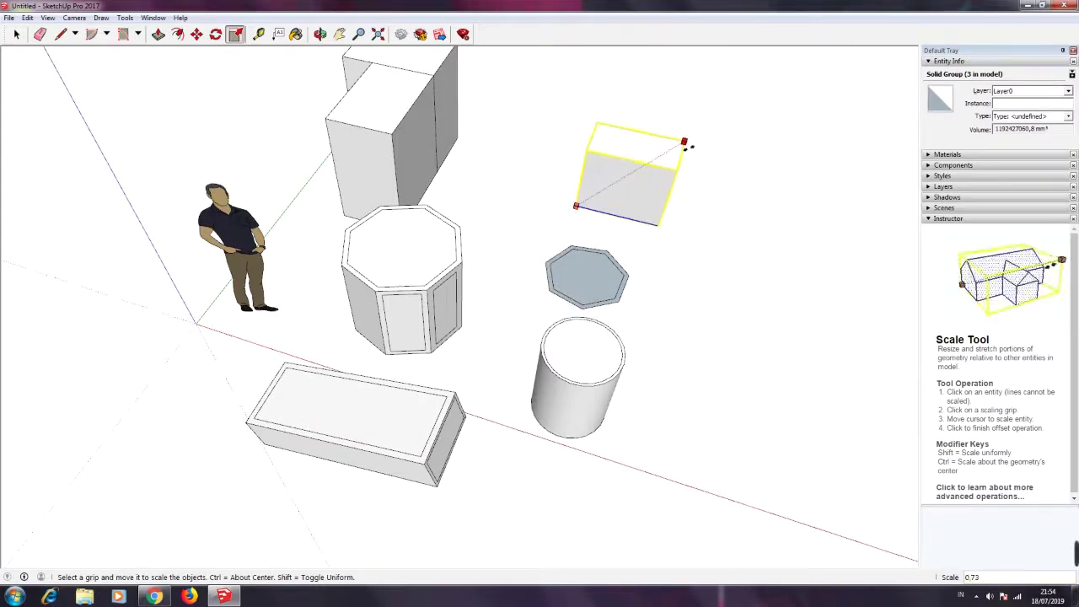
key("Escape")
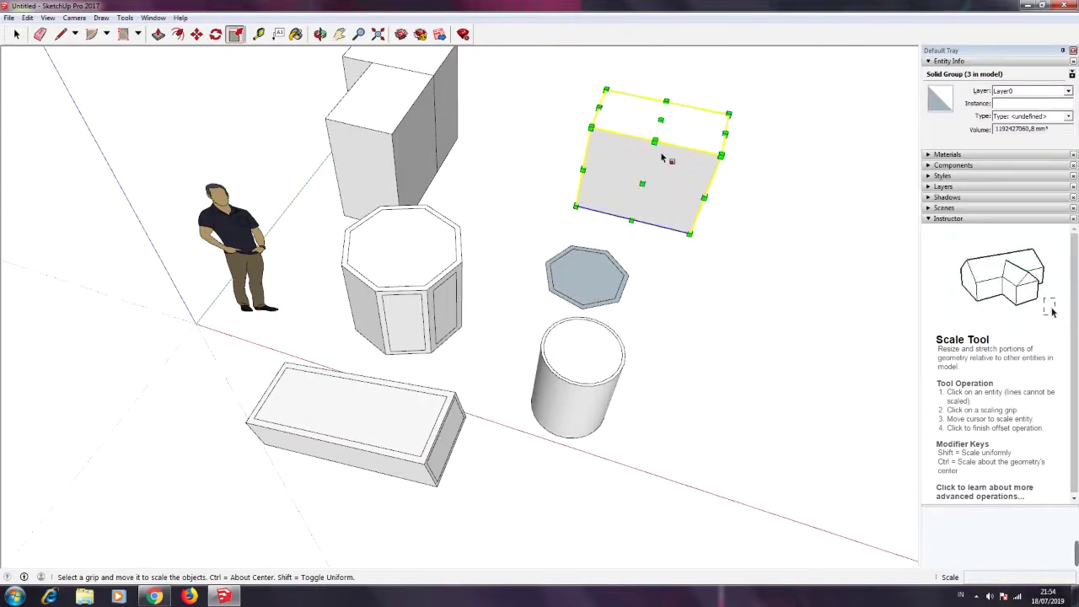
left_click(728, 114)
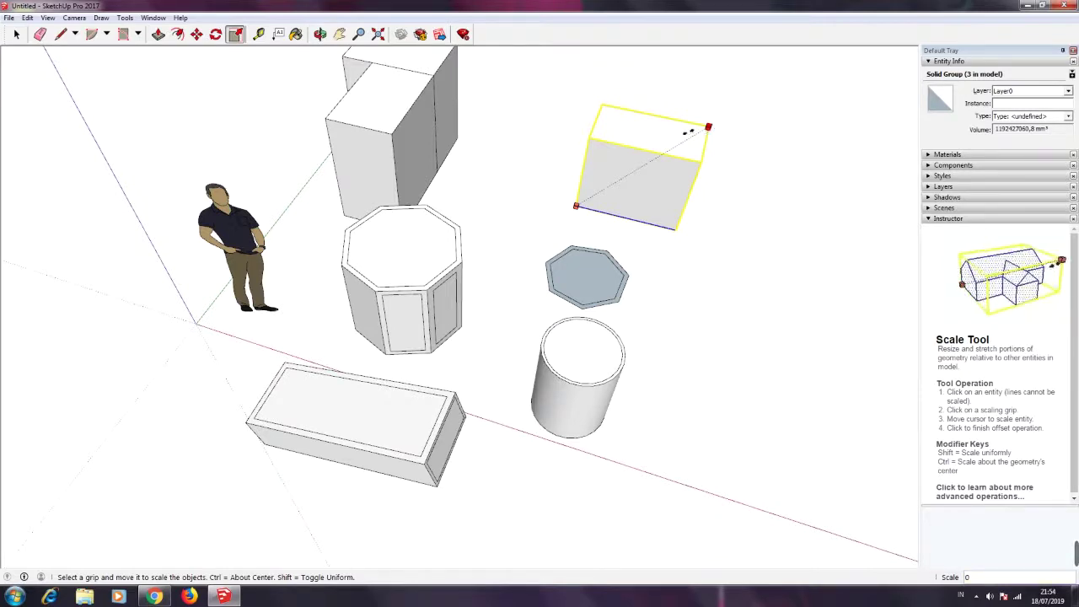
left_click_drag(709, 128, 665, 153)
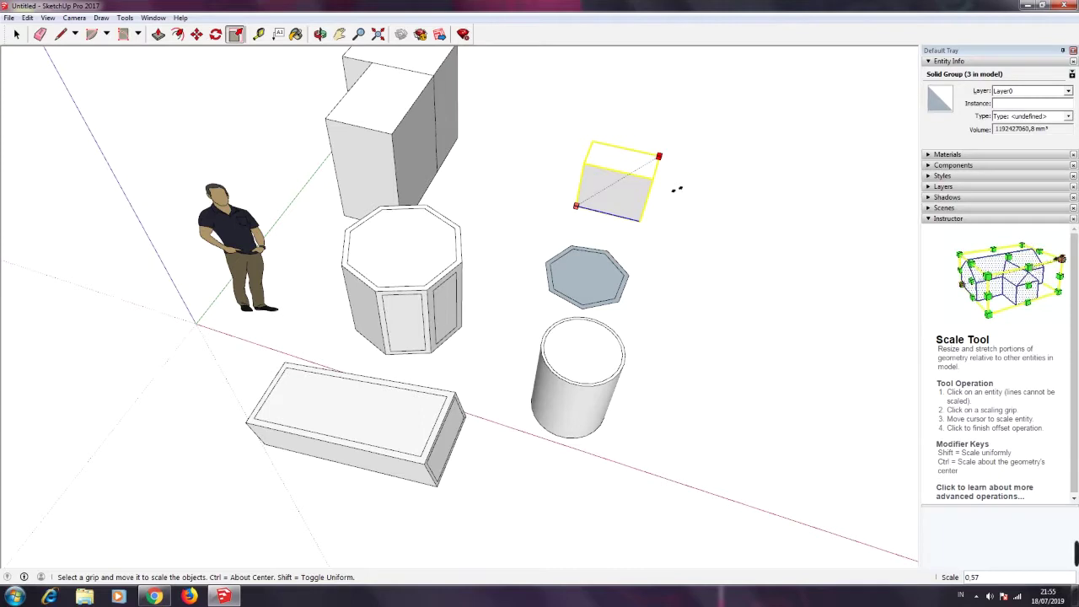
left_click(677, 189)
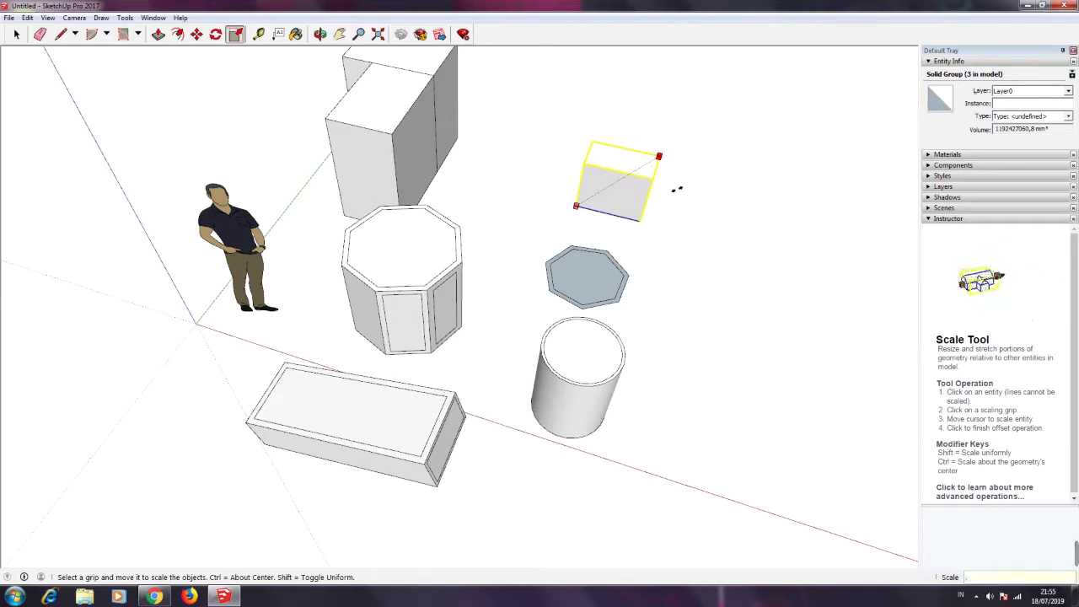
type("0.5")
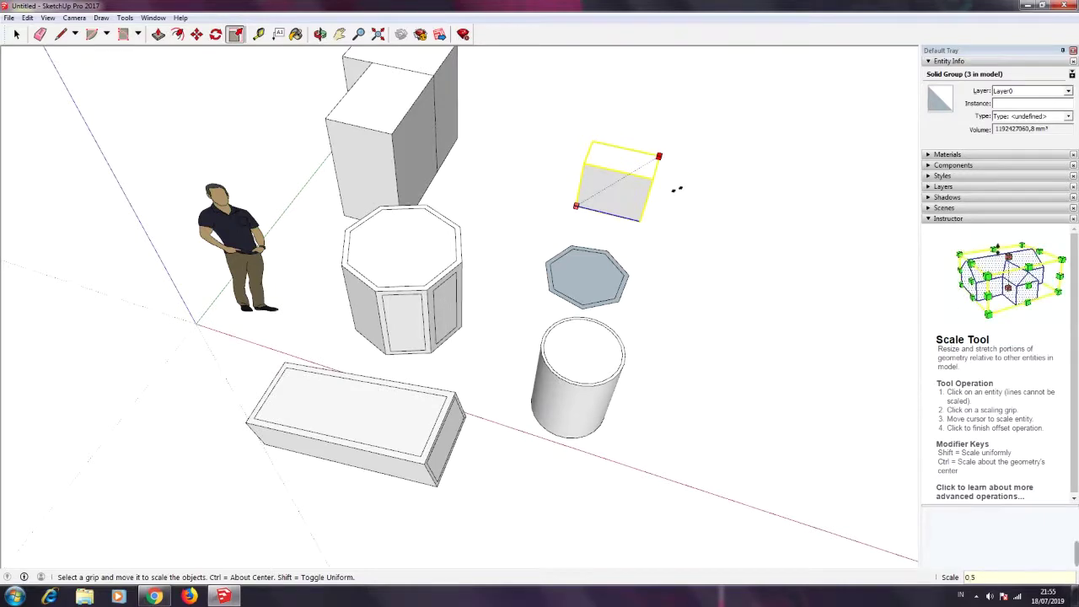
key("Return")
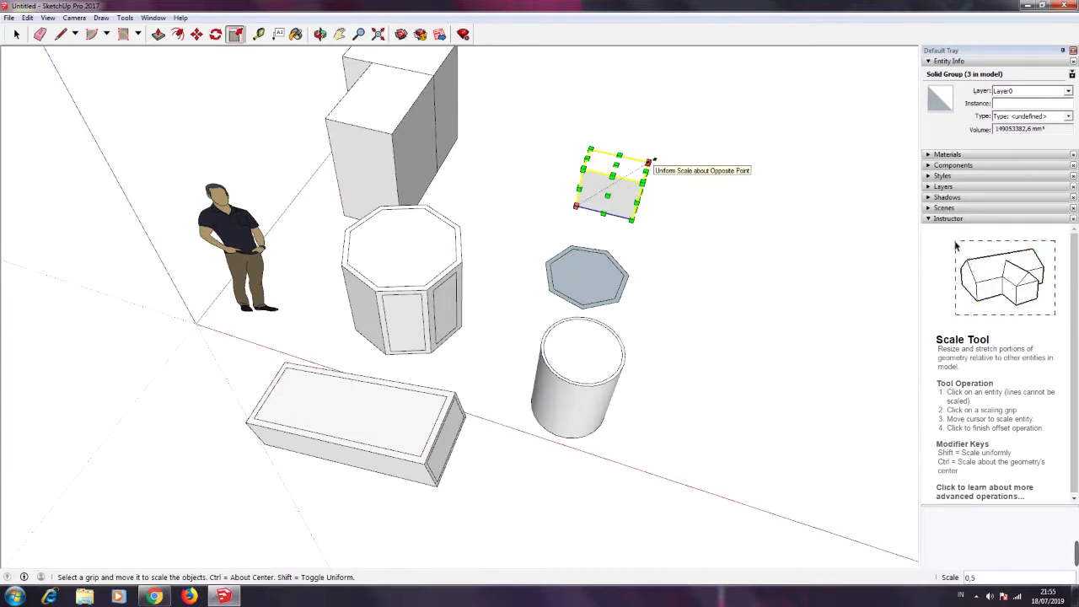
left_click(648, 161)
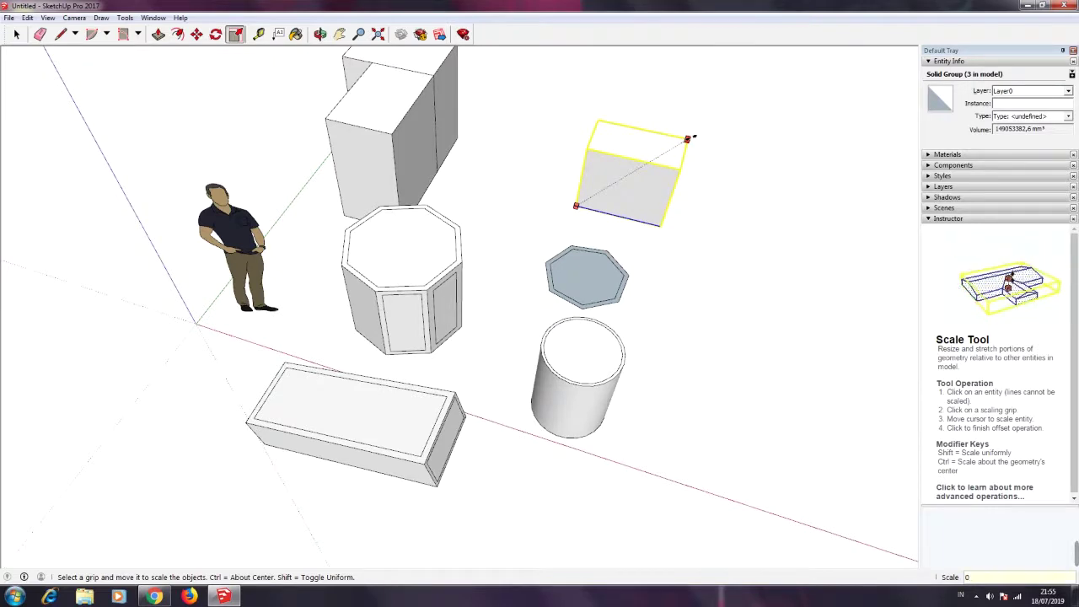
type("02")
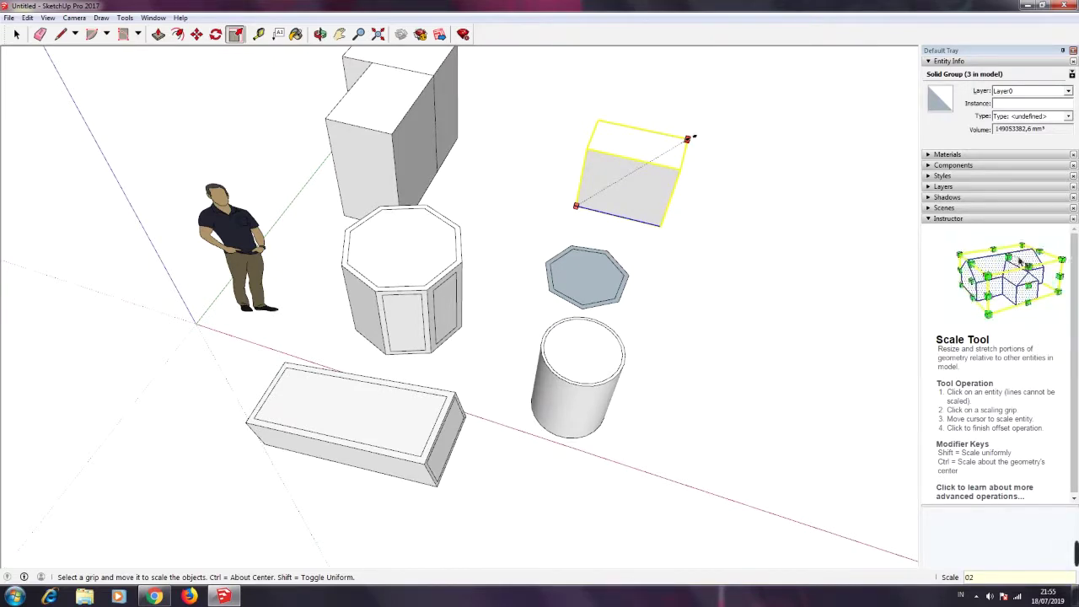
key("BackSpace")
type("2")
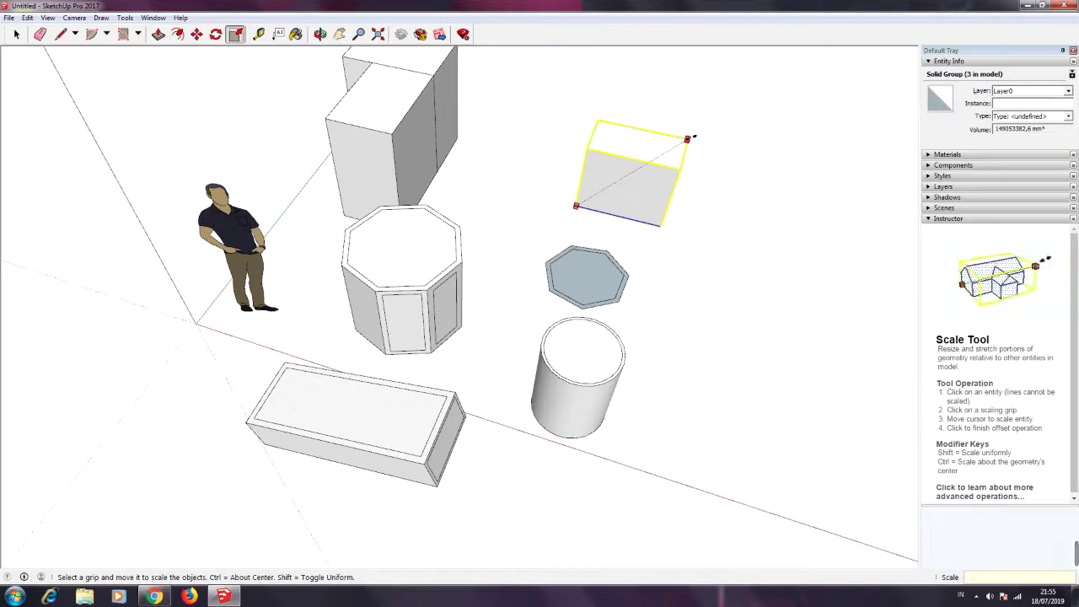
key("Return")
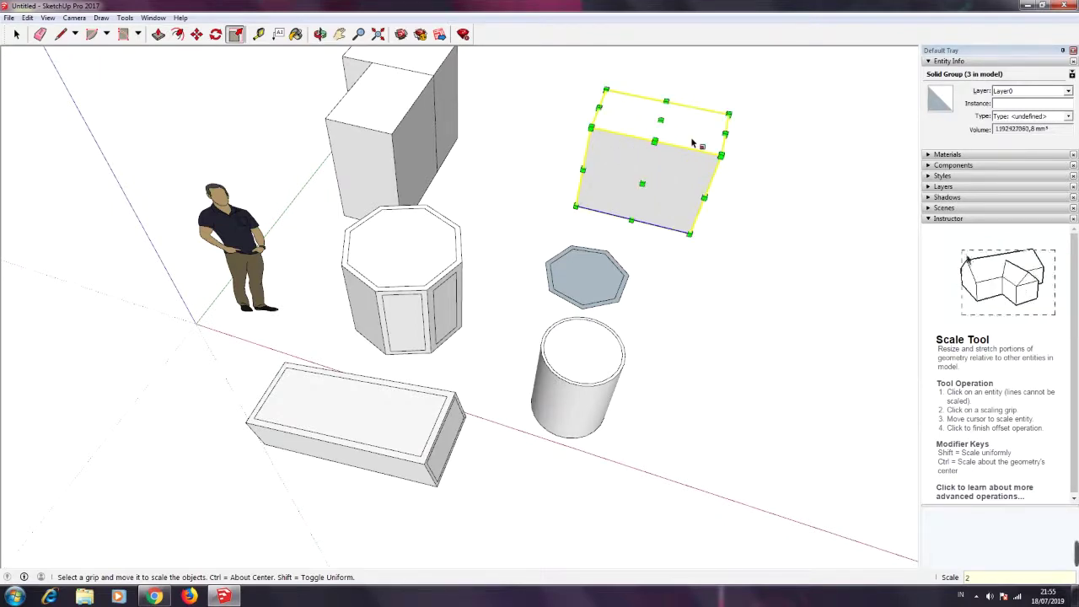
key("space")
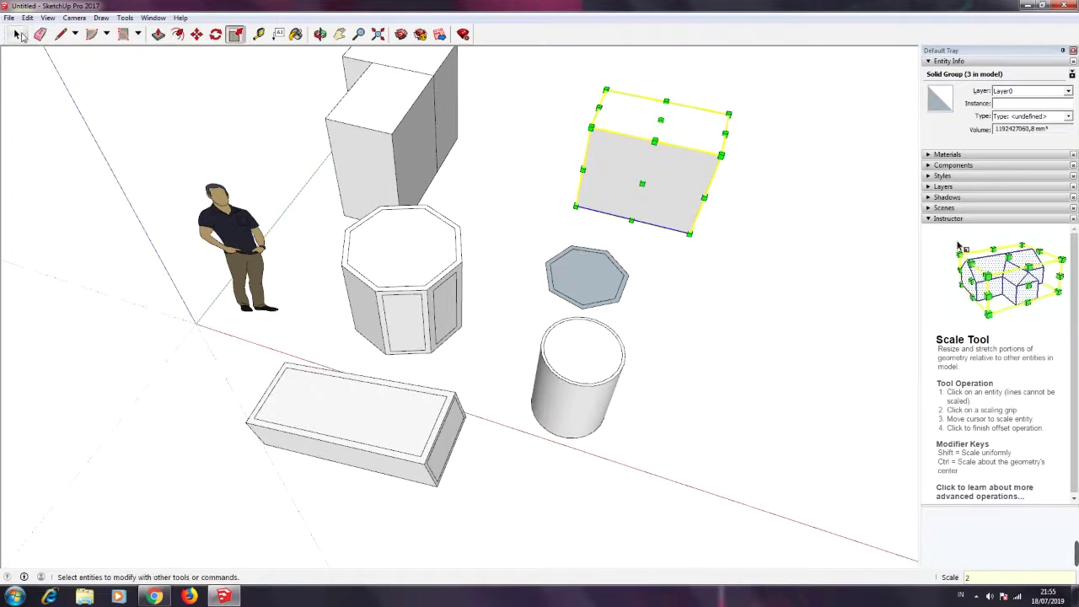
left_click(536, 171)
left_click(601, 159)
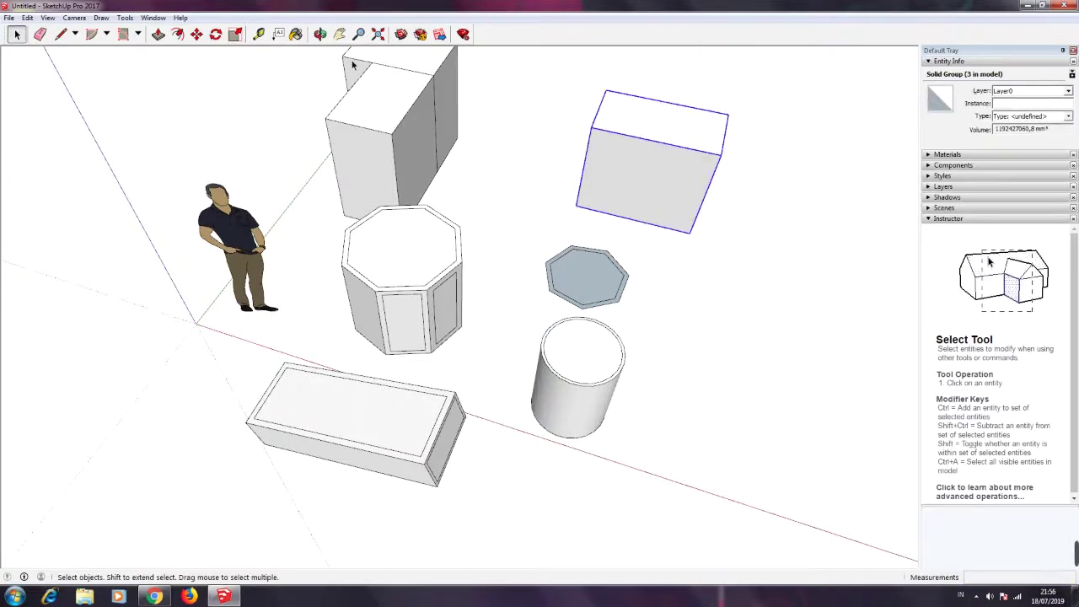
Squash the right box to 0.38 blue scale using the top-centre grip
left_click(235, 33)
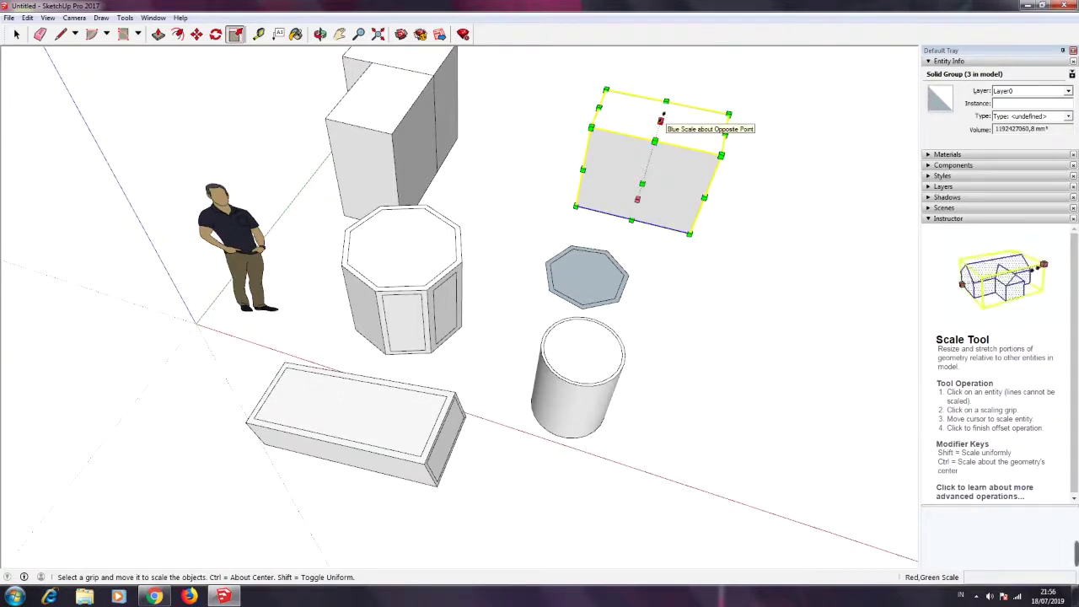
left_click(661, 121)
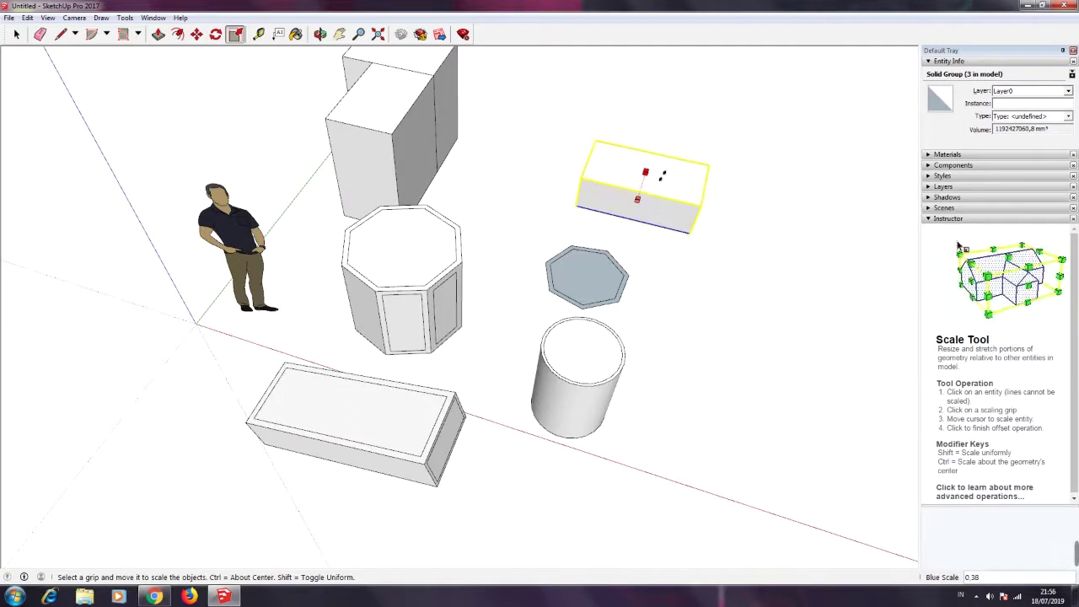
left_click(661, 174)
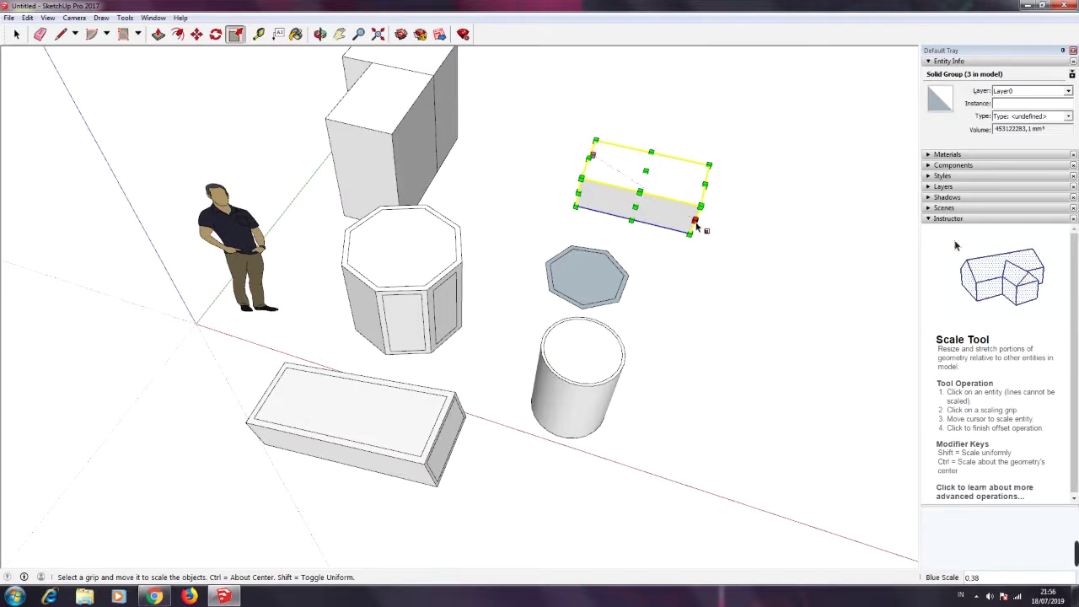
Orbit to the side and try the footprint, length and height grips, leaving the box unchanged
left_click(694, 224)
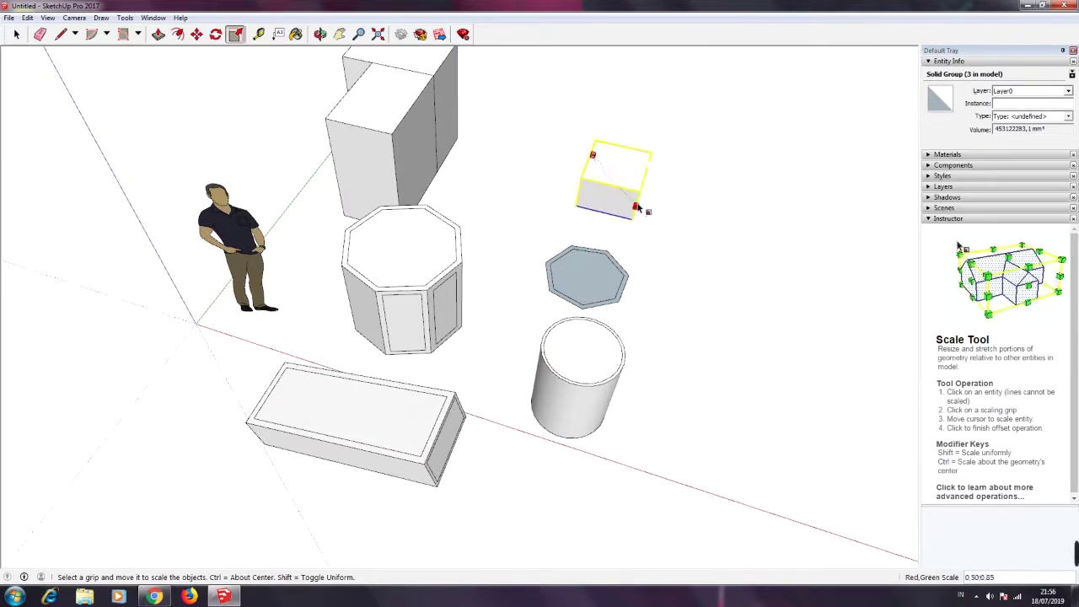
key("Escape")
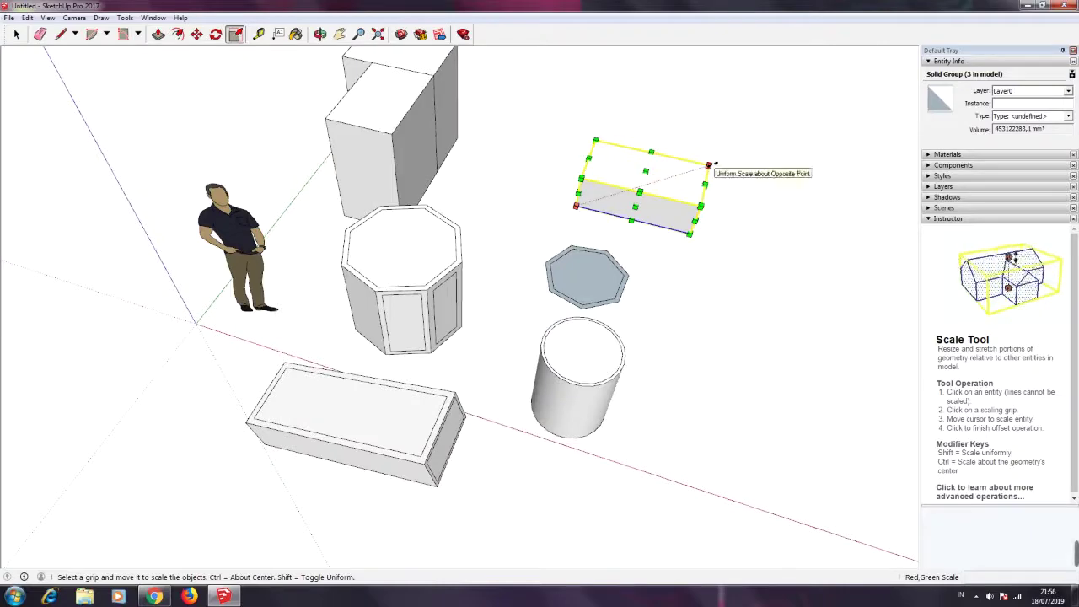
mouse_move(746, 236)
middle_mouse_down()
mouse_move(598, 181)
mouse_move(852, 383)
middle_mouse_up()
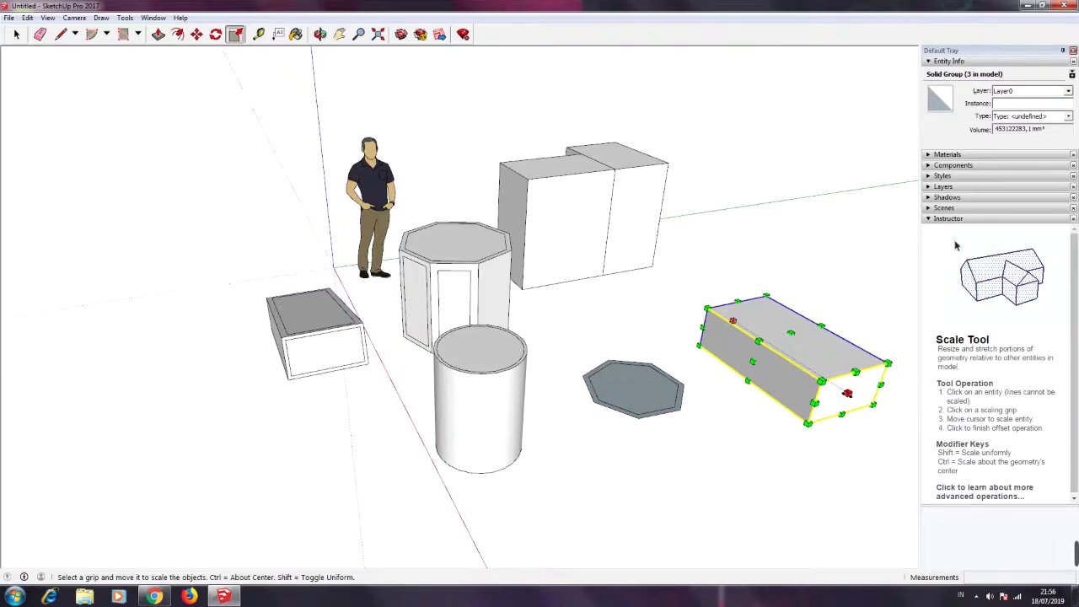
left_click(850, 392)
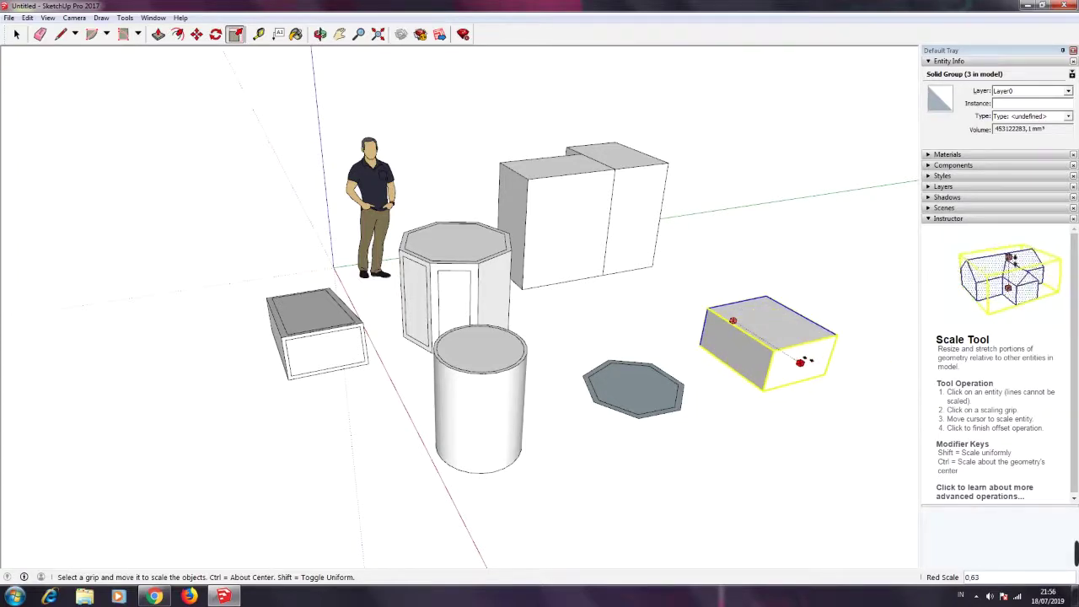
key("Escape")
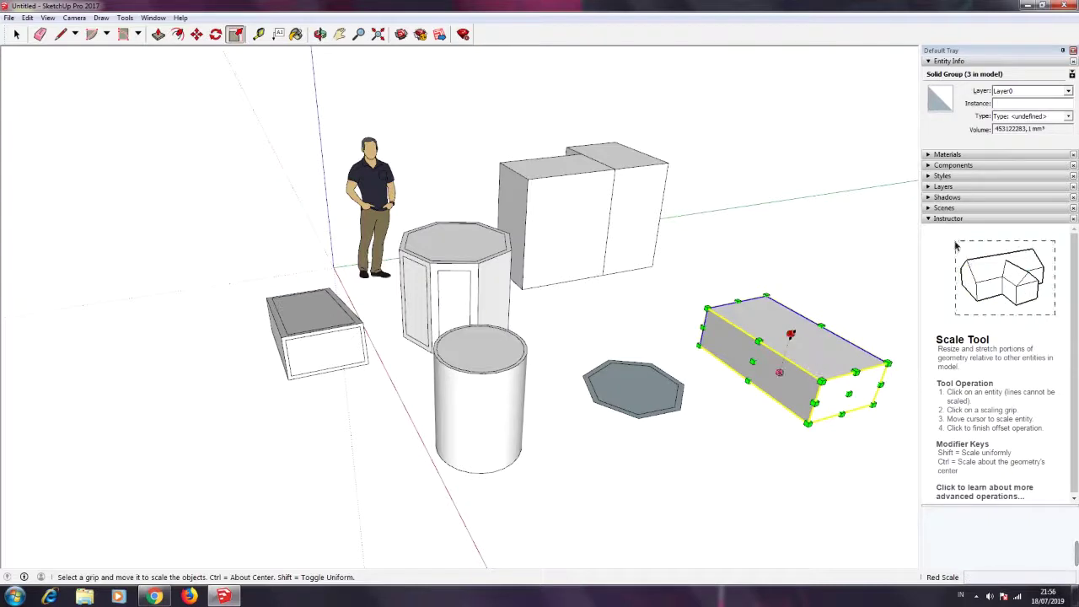
left_click(790, 333)
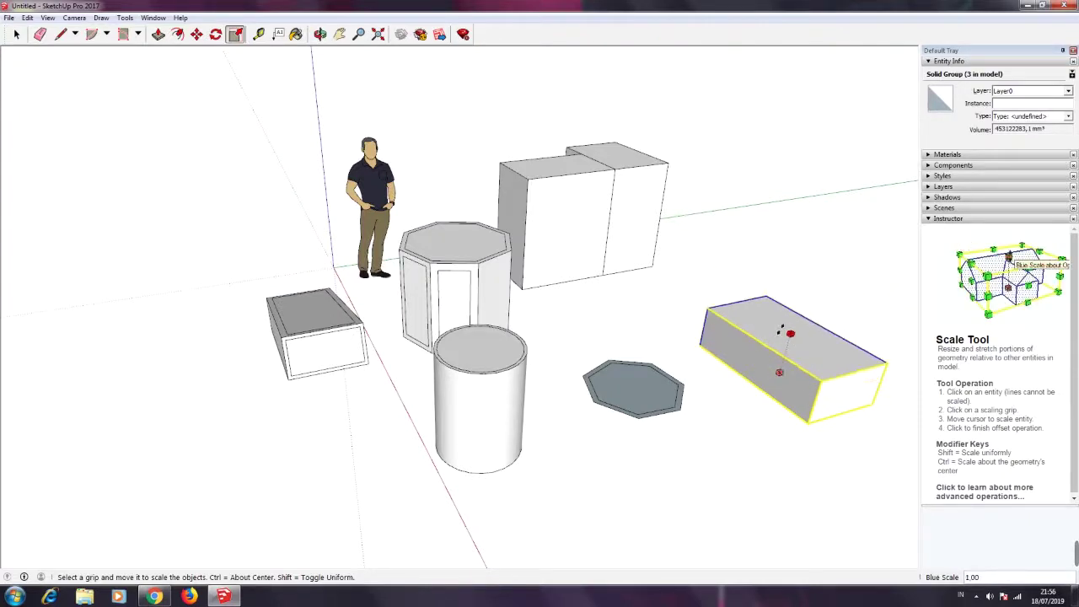
left_click(784, 334)
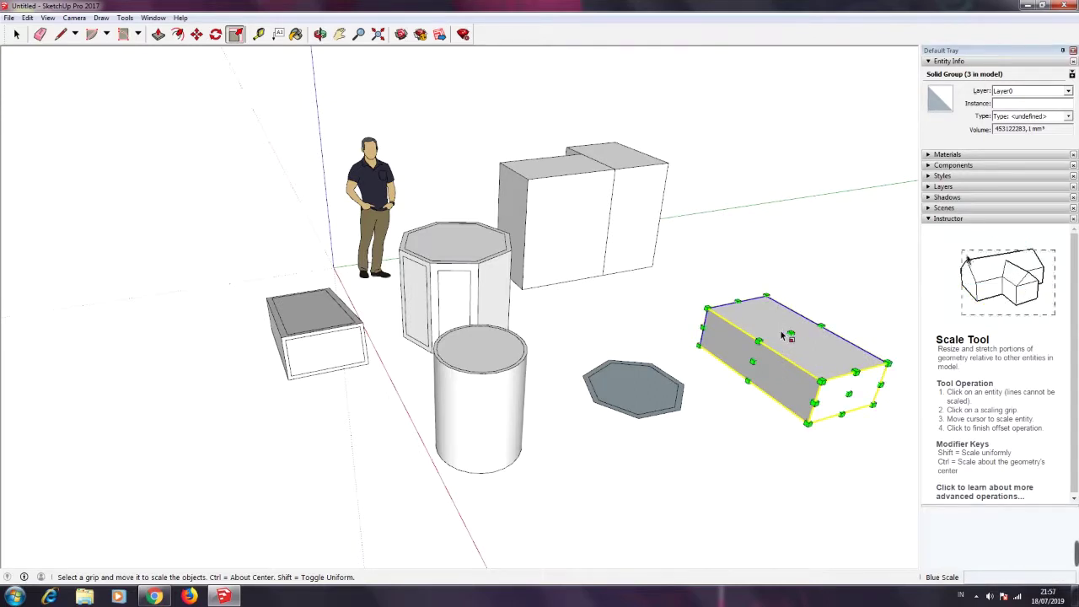
Stretch the box along its length and width into a long block, then deselect it
left_click(888, 364)
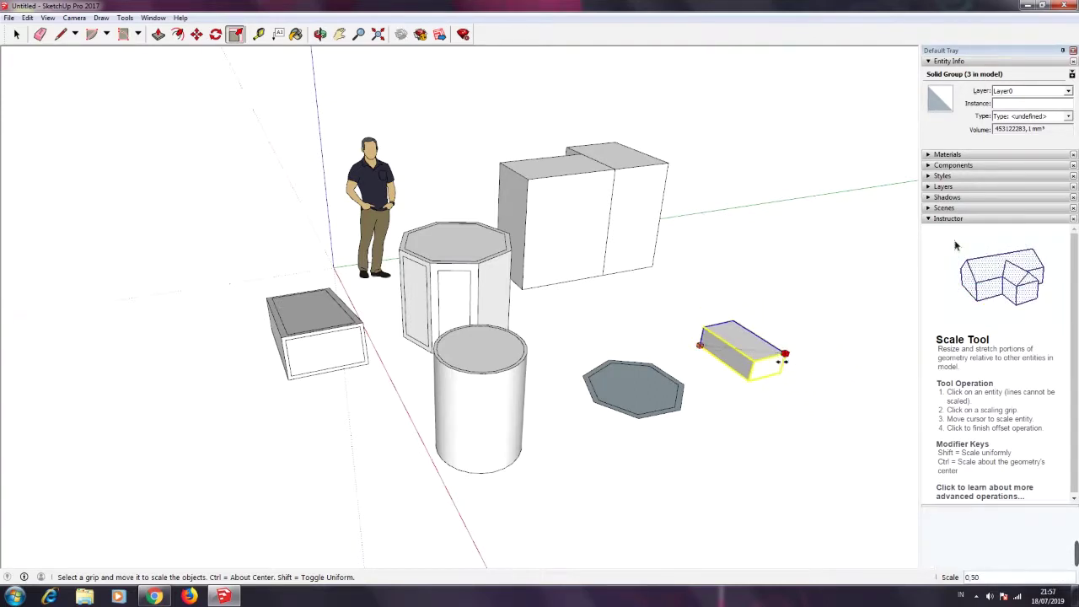
key("Escape")
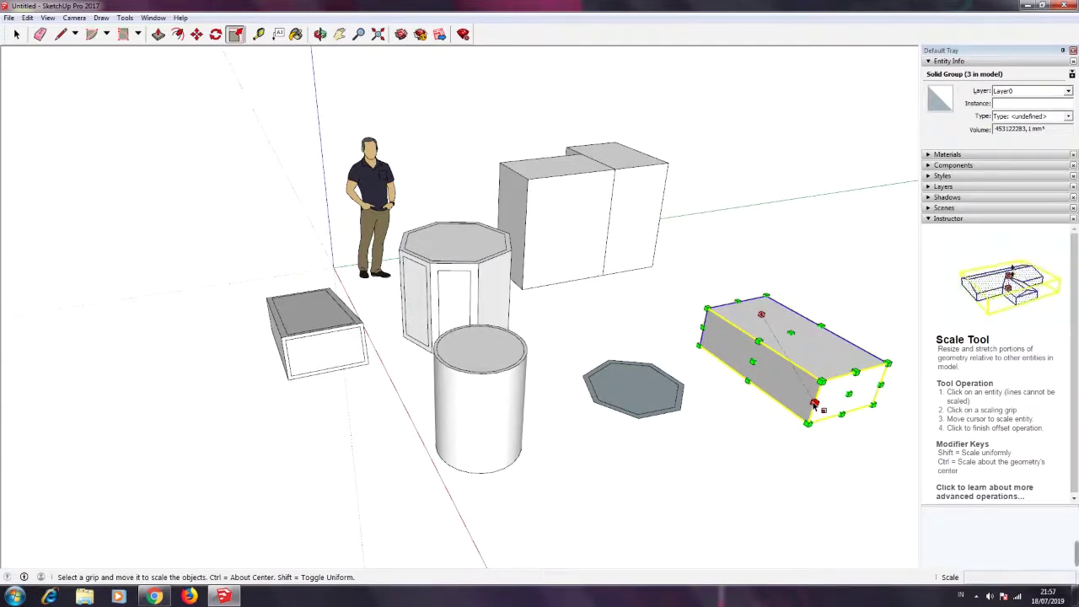
left_click(813, 403)
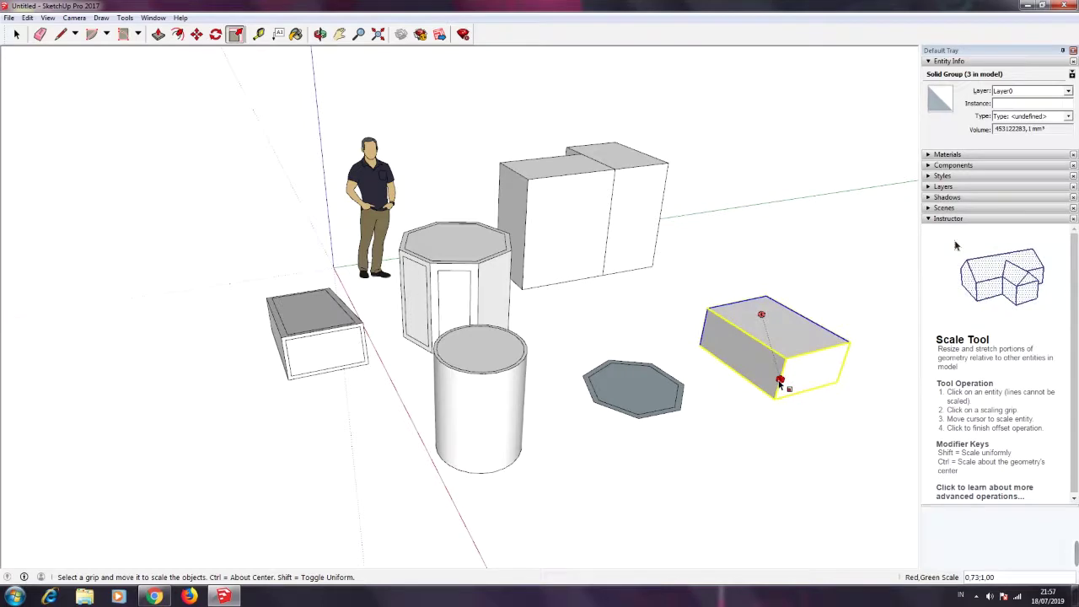
left_click(780, 383)
left_click(16, 35)
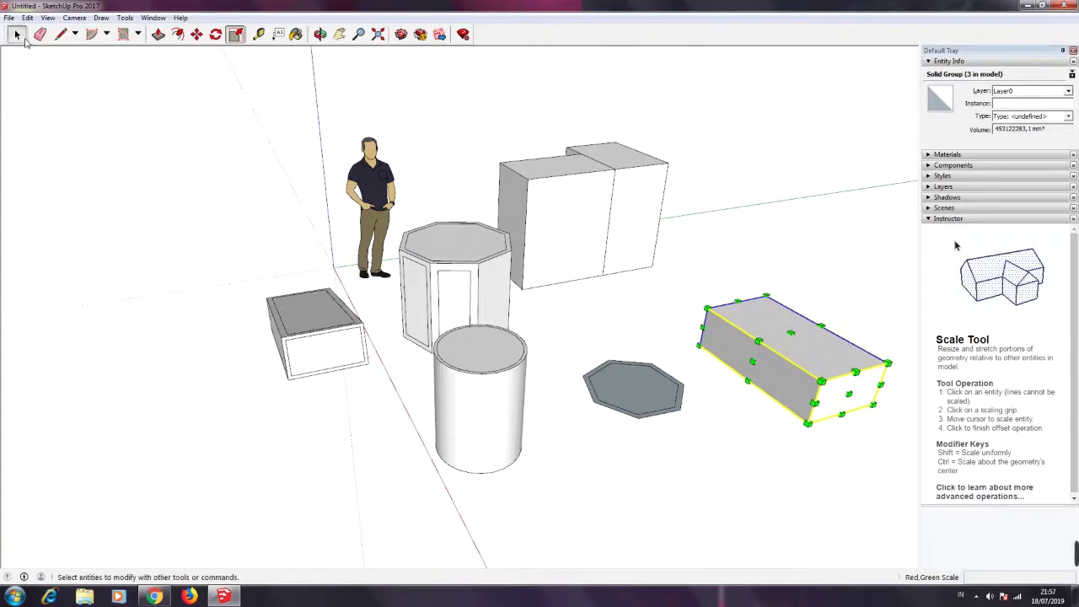
left_click(241, 96)
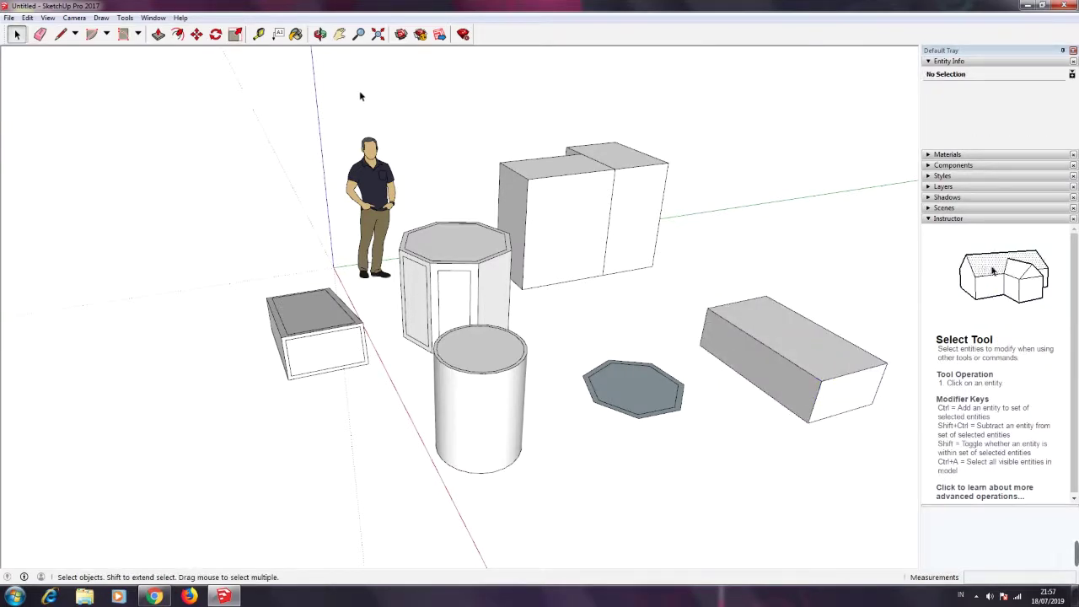